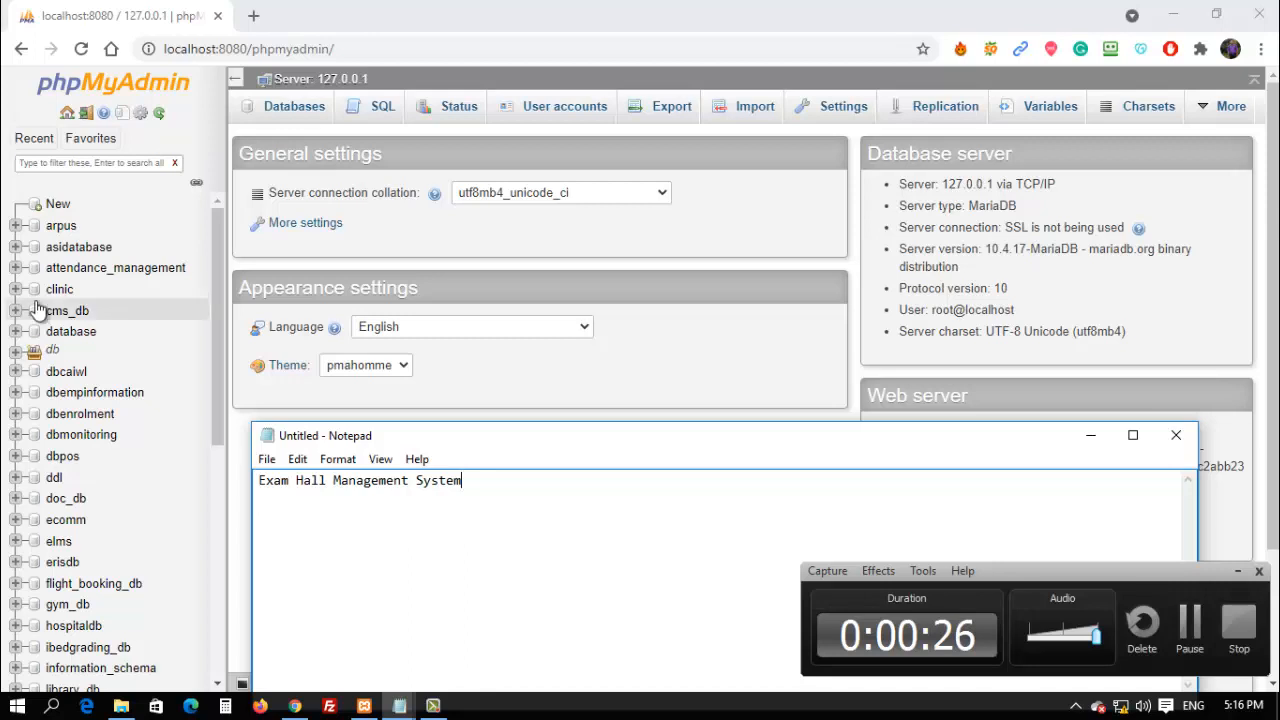
Open phpMyAdmin's Databases list, then bring up the project's DB folder window.
left_click(57, 204)
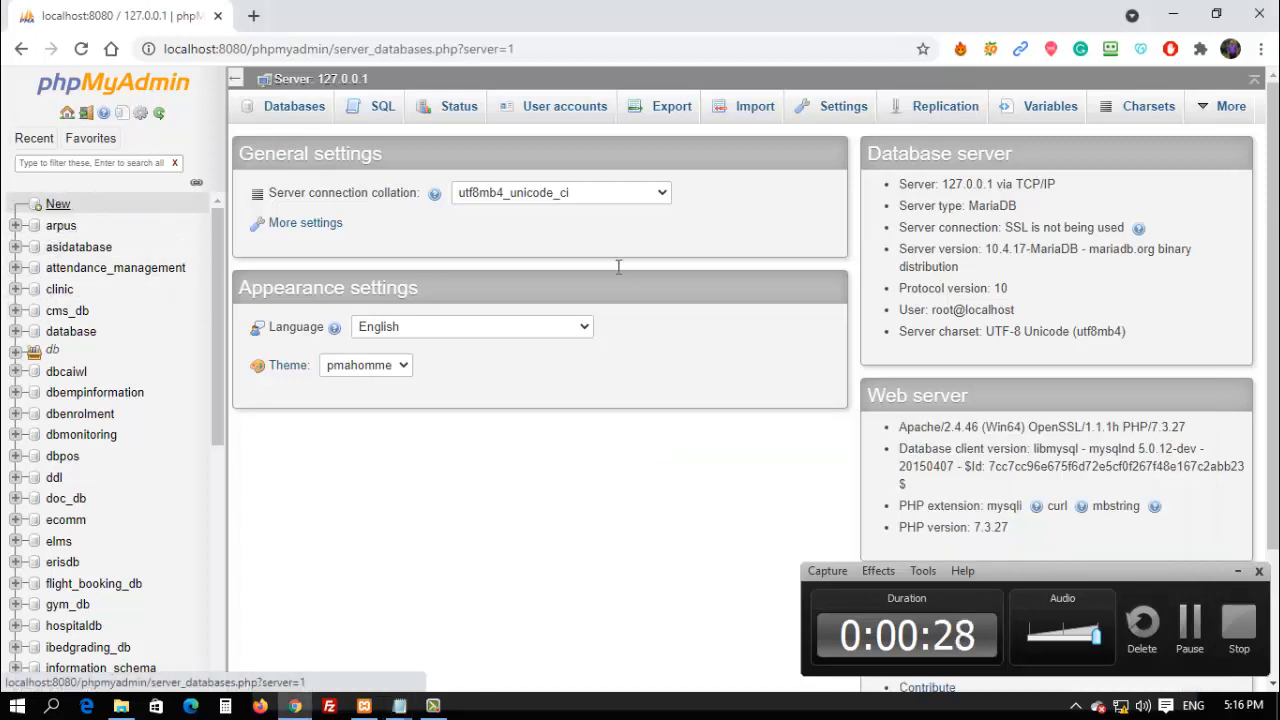
left_click(121, 706)
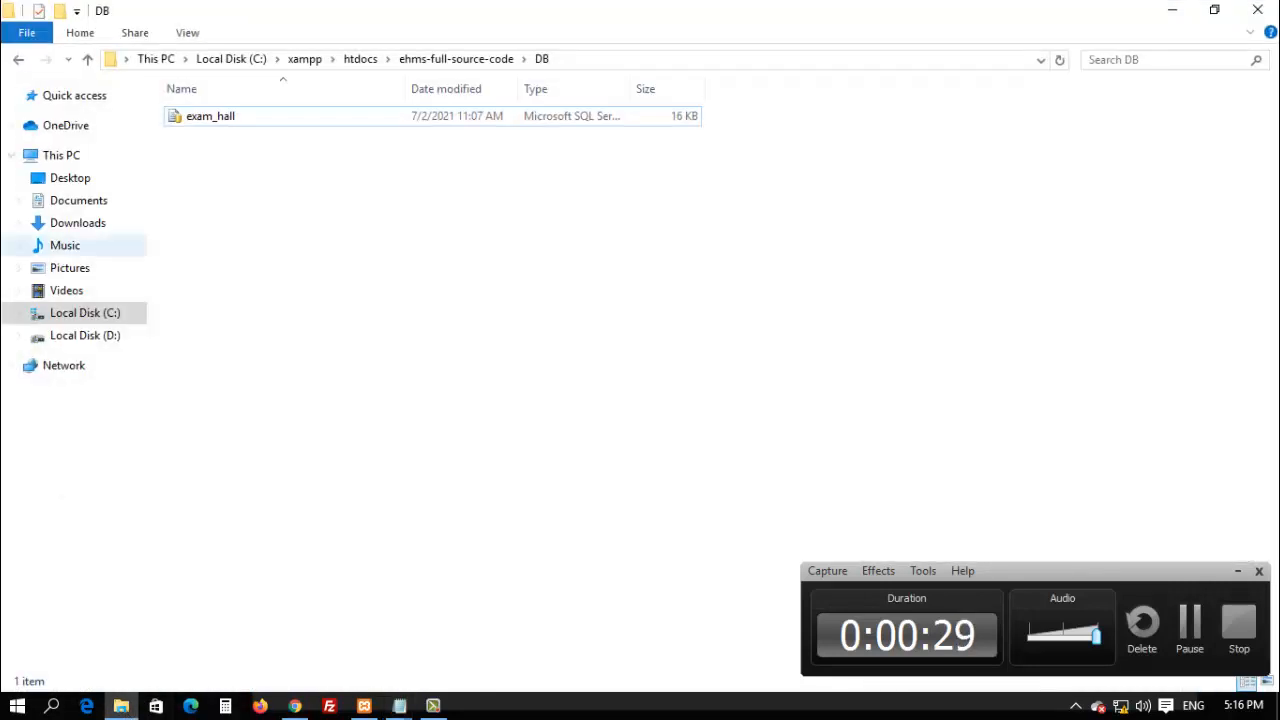
Browse the ehms-full-source-code project folder and its Source Code subfolder, then return.
left_click(20, 60)
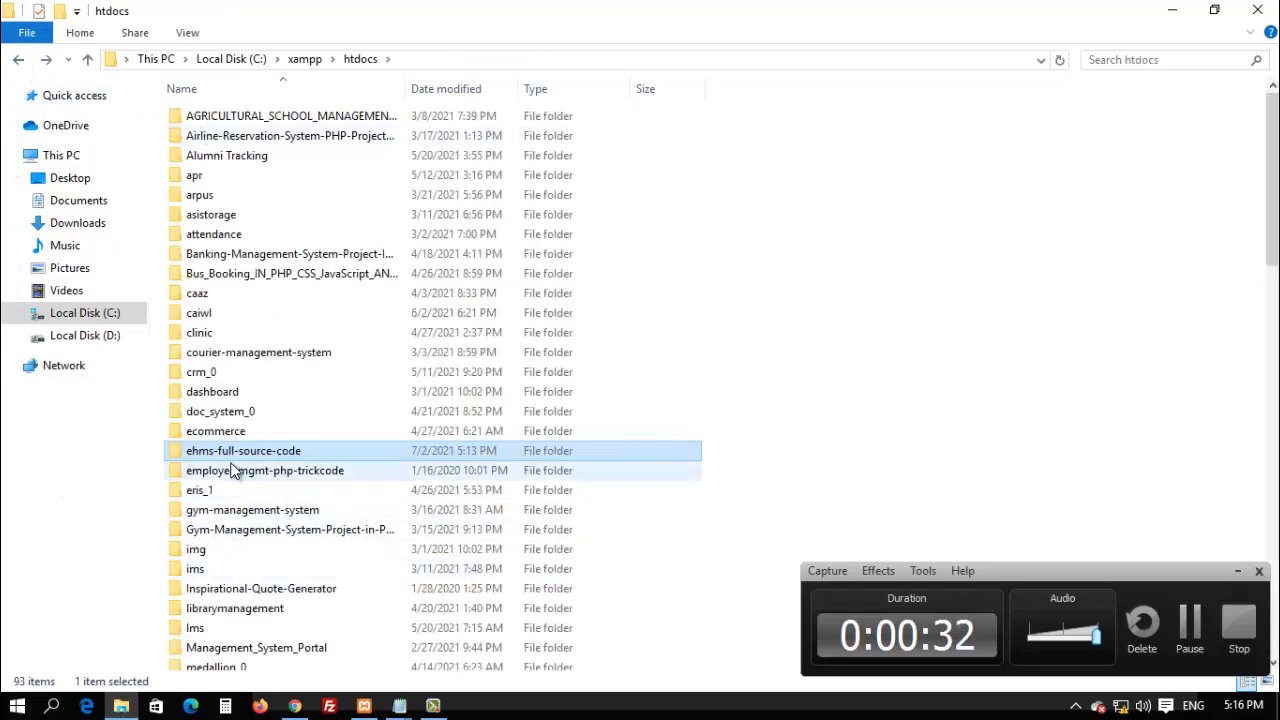
double_click(236, 450)
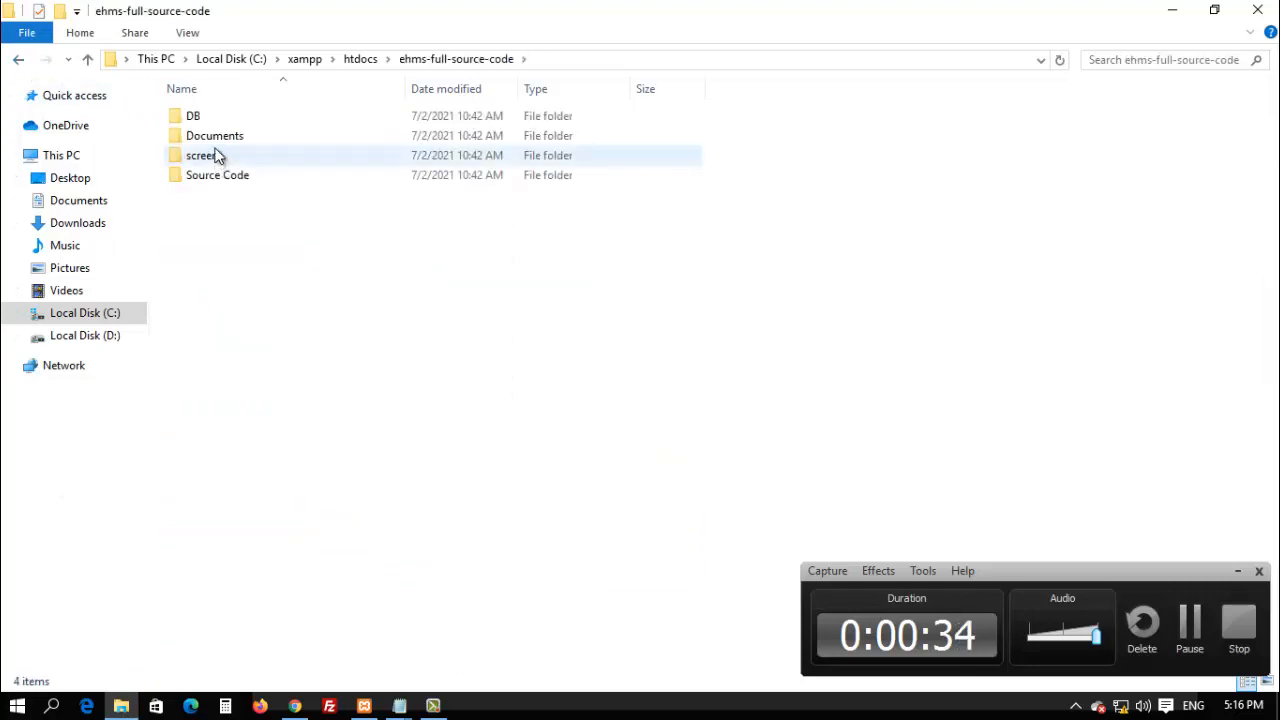
left_click(216, 182)
double_click(216, 182)
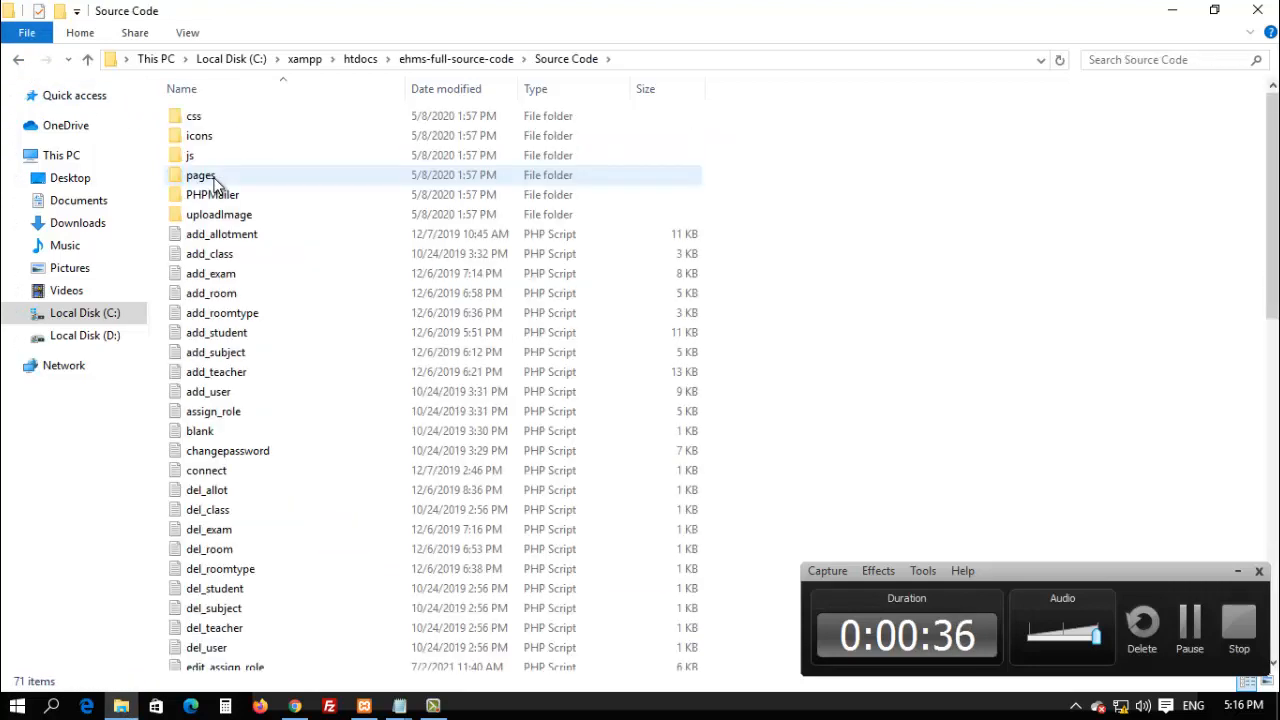
left_click(18, 60)
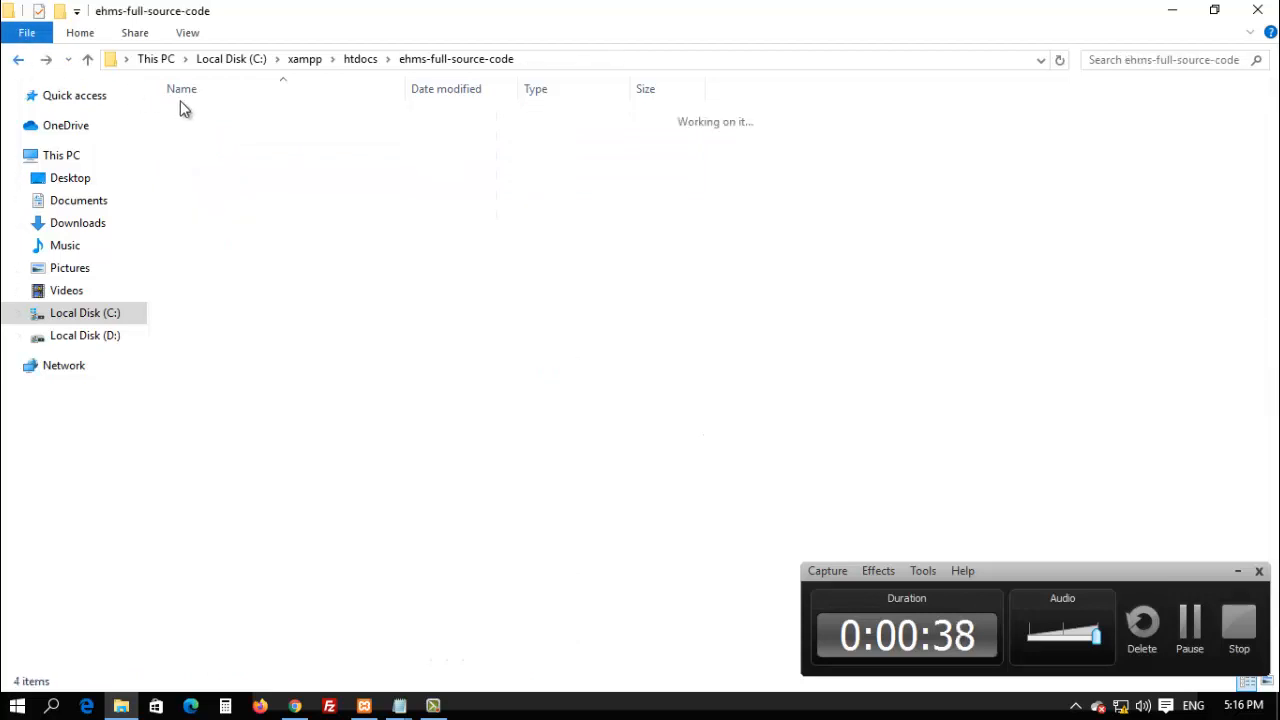
In the DB folder, copy the exam_hall file's name through Rename, leaving it unchanged.
double_click(200, 120)
left_click(203, 125)
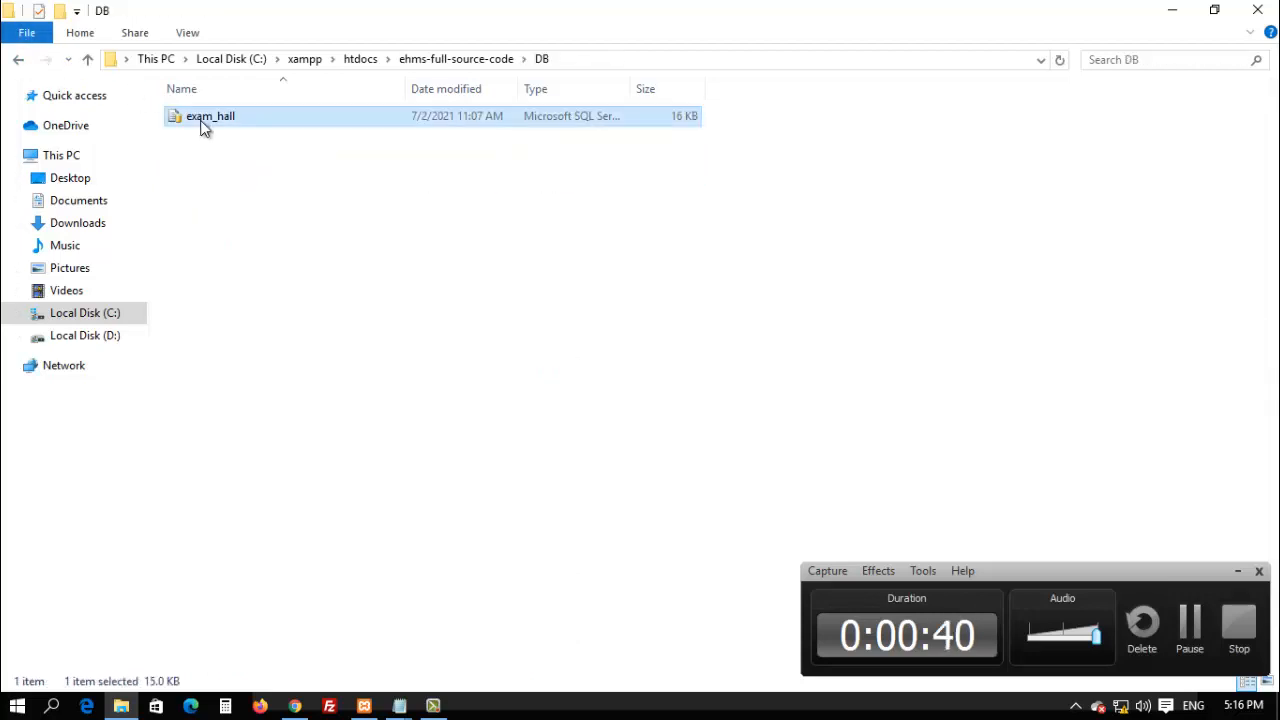
right_click(203, 125)
left_click(250, 545)
key("ctrl+c")
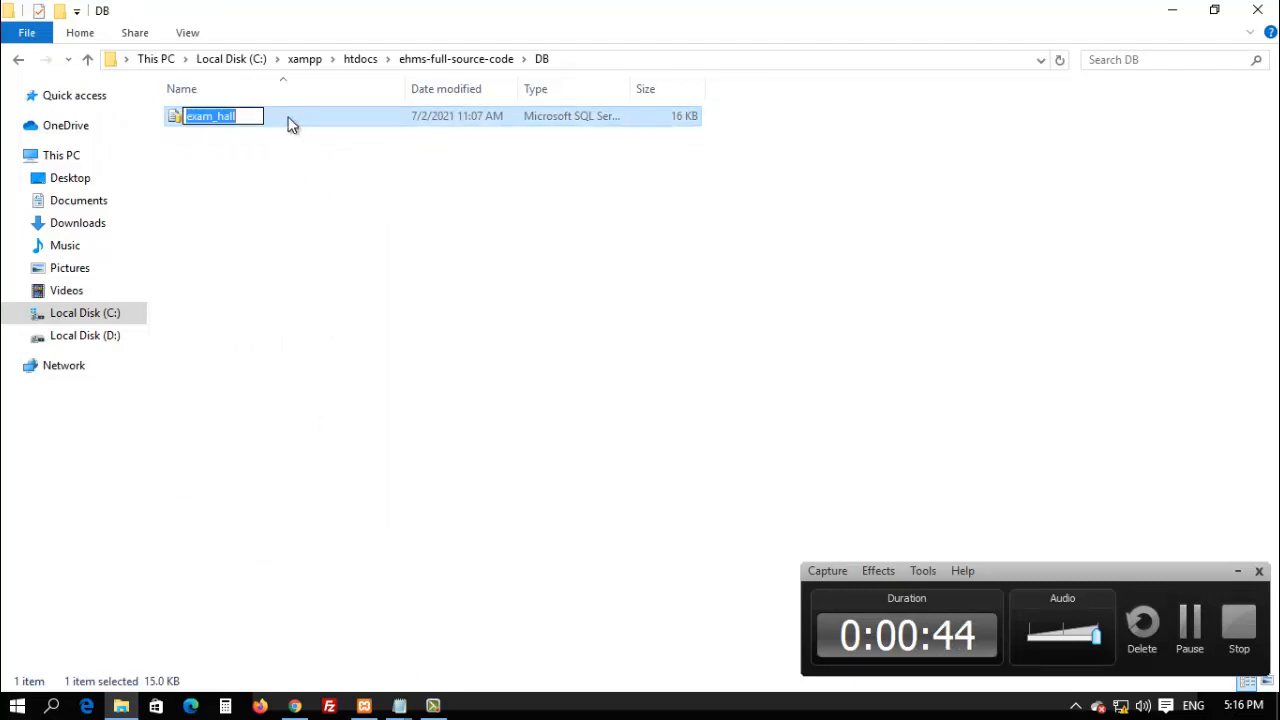
left_click(1244, 571)
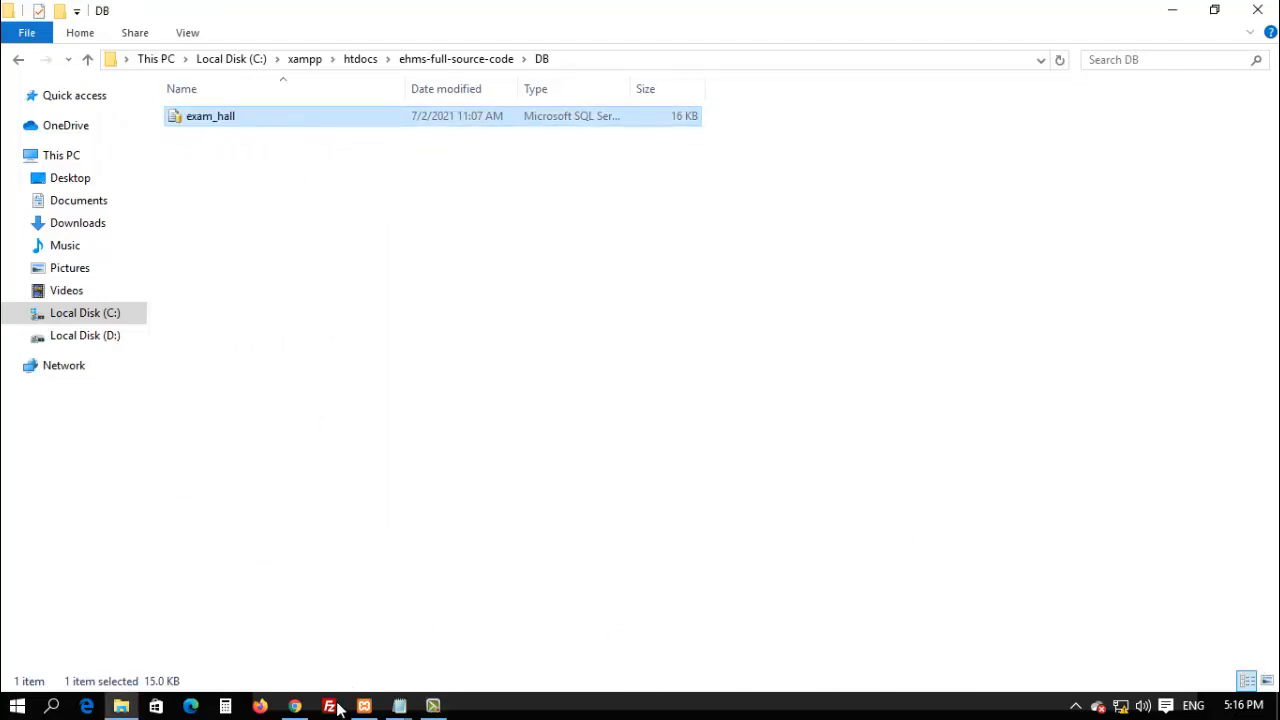
left_click(294, 706)
Create a database named exam_hall from the pasted name and open its Import page.
left_click(308, 248)
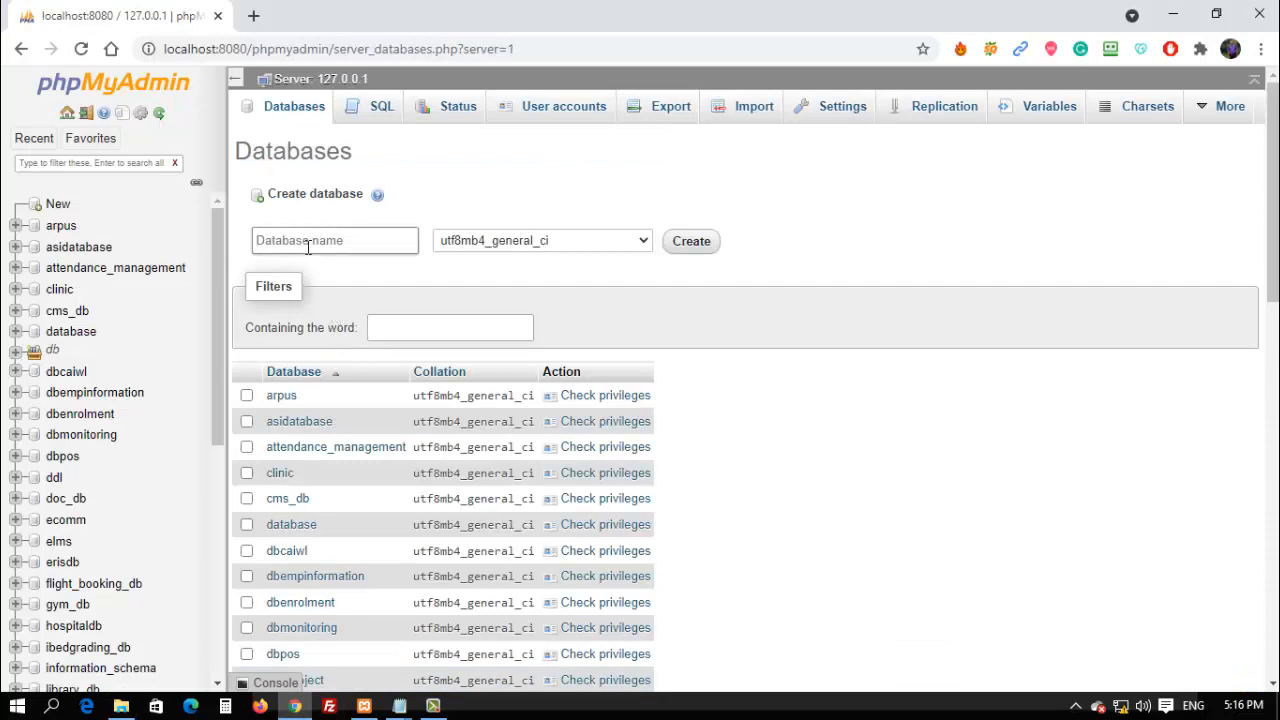
key("ctrl+v")
left_click(705, 252)
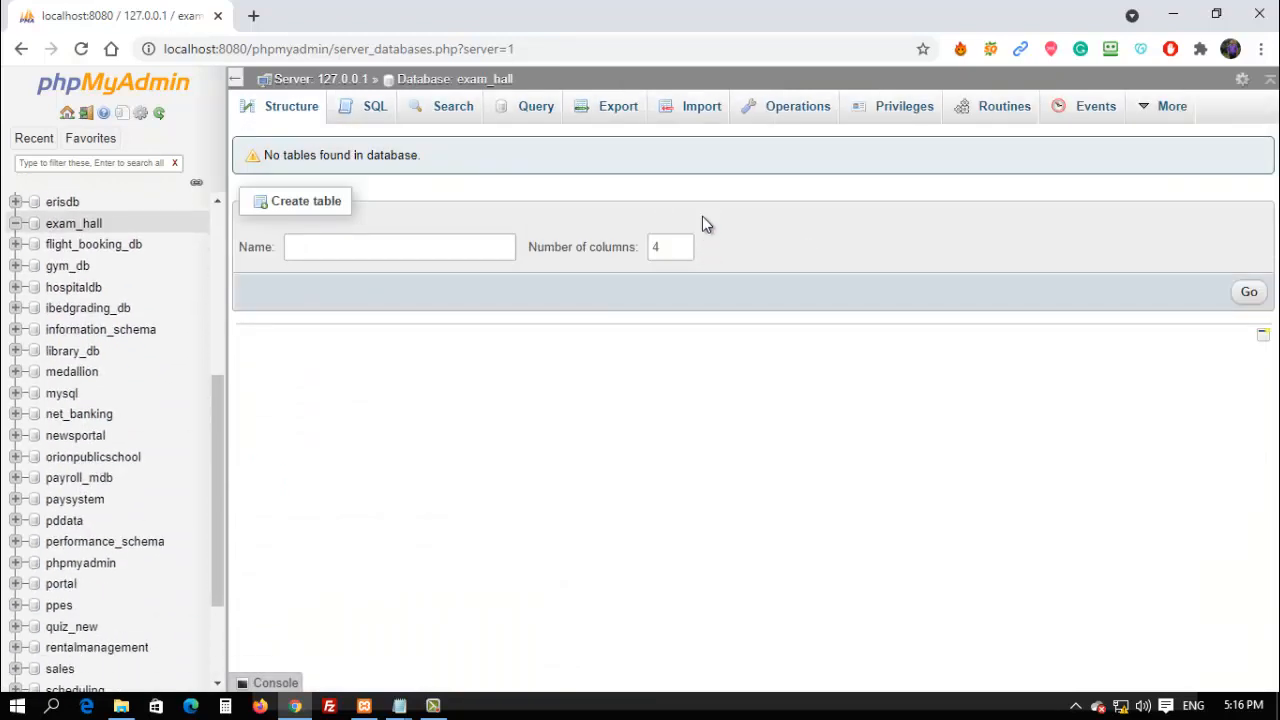
left_click(702, 107)
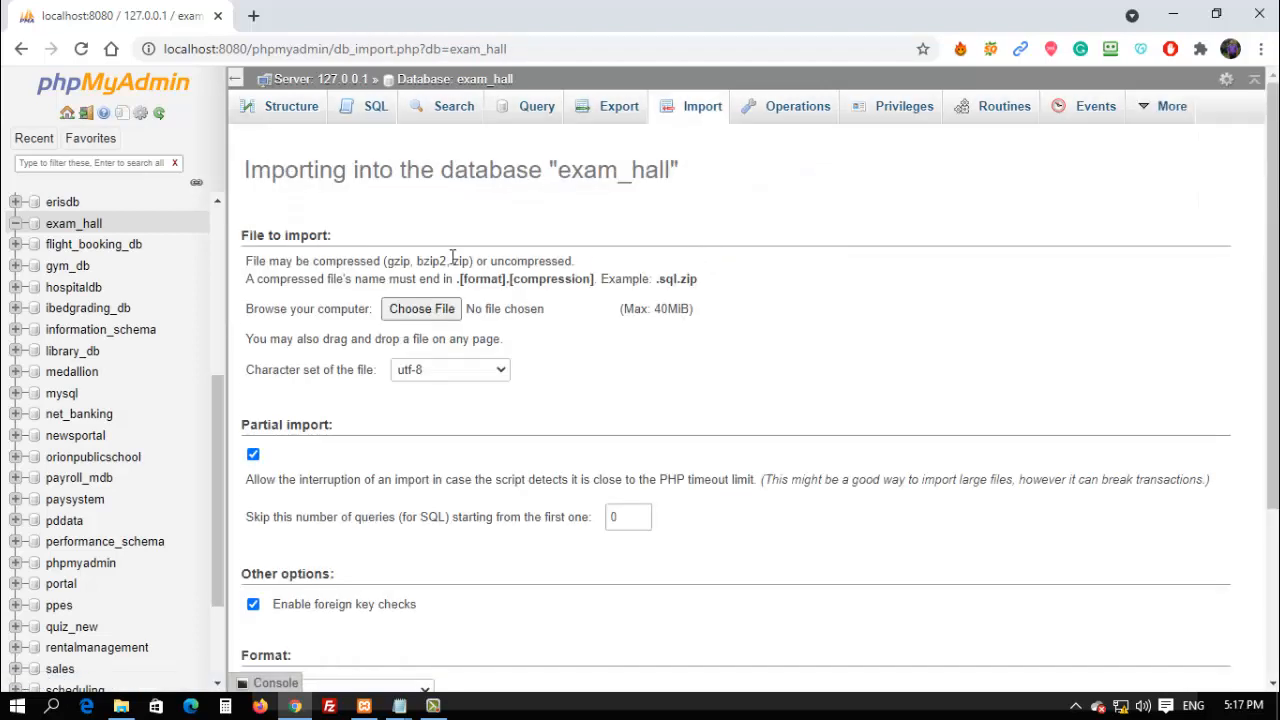
Choose exam_hall.sql from C:\xampp\htdocs\ehms-full-source-code\DB as the import file.
left_click(409, 308)
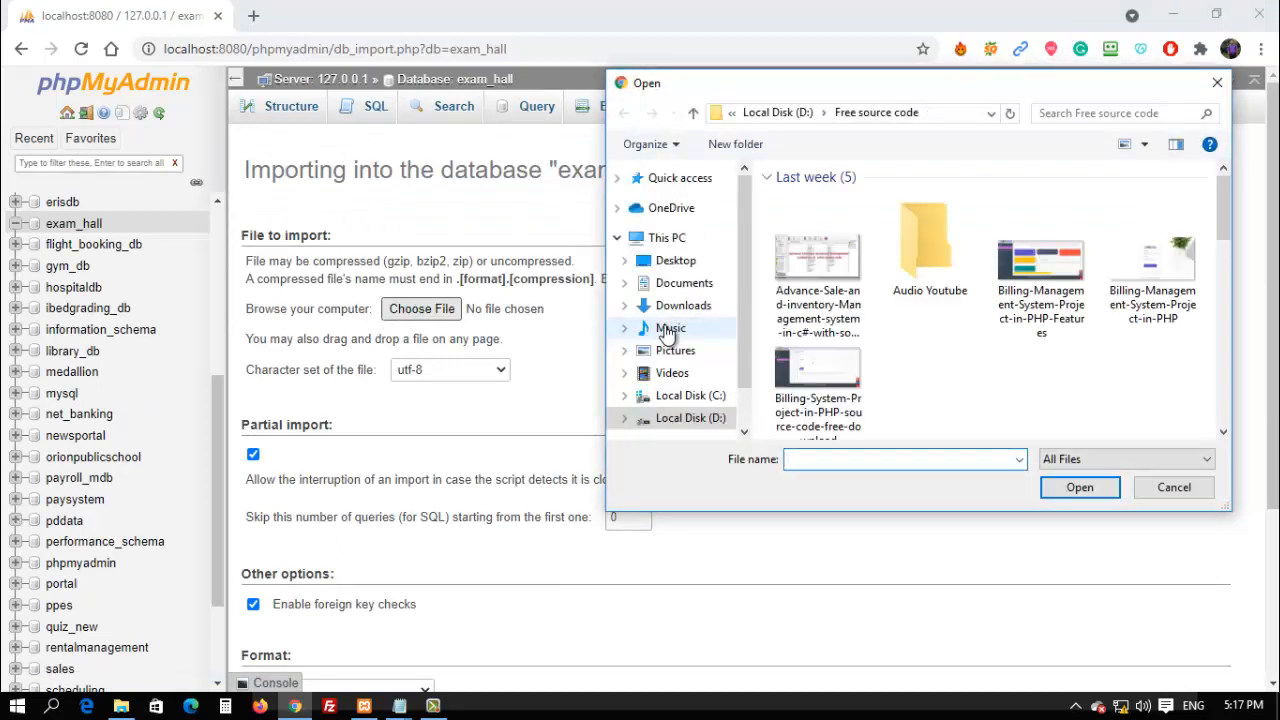
left_click(690, 395)
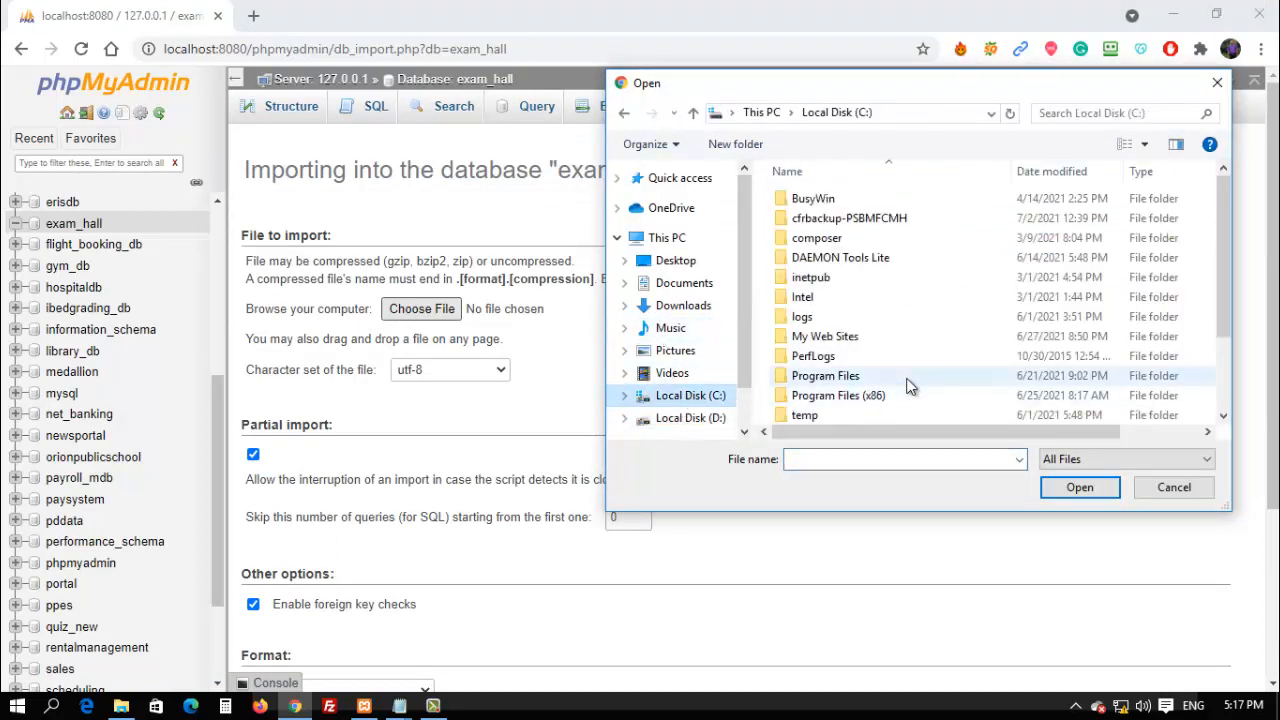
scroll(900, 386, "down", 3)
double_click(815, 413)
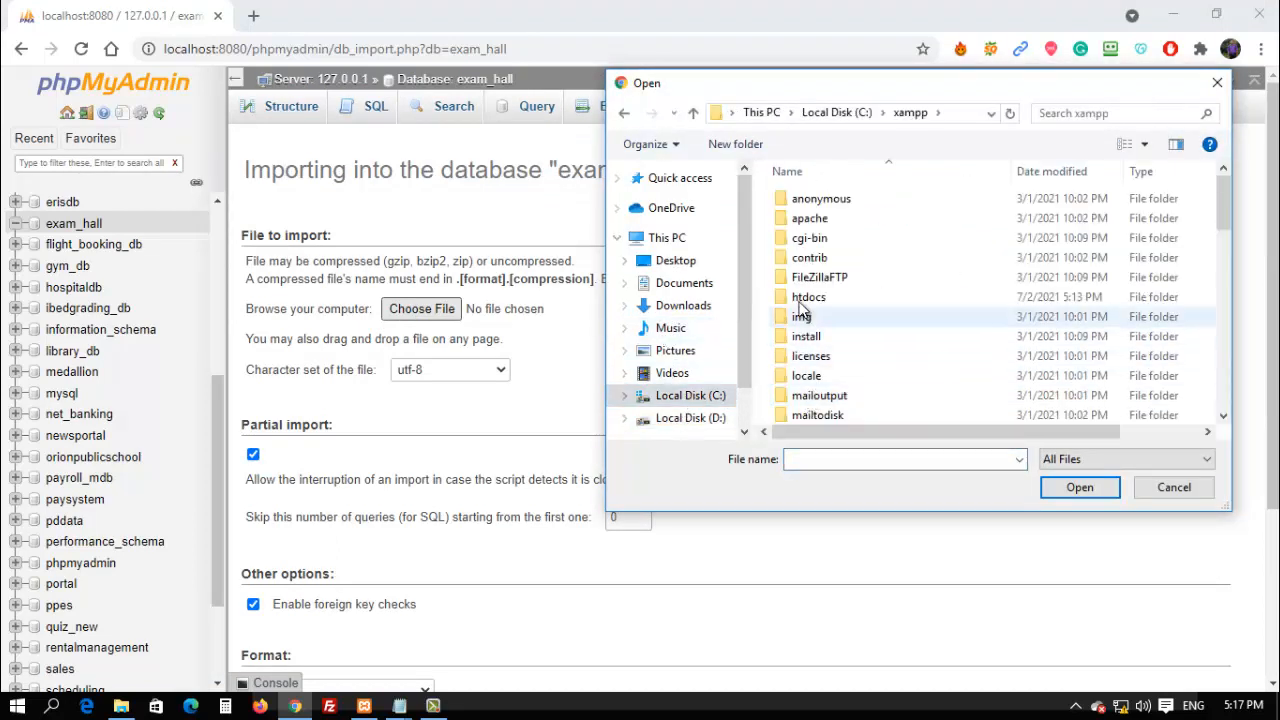
double_click(808, 290)
left_click(808, 277)
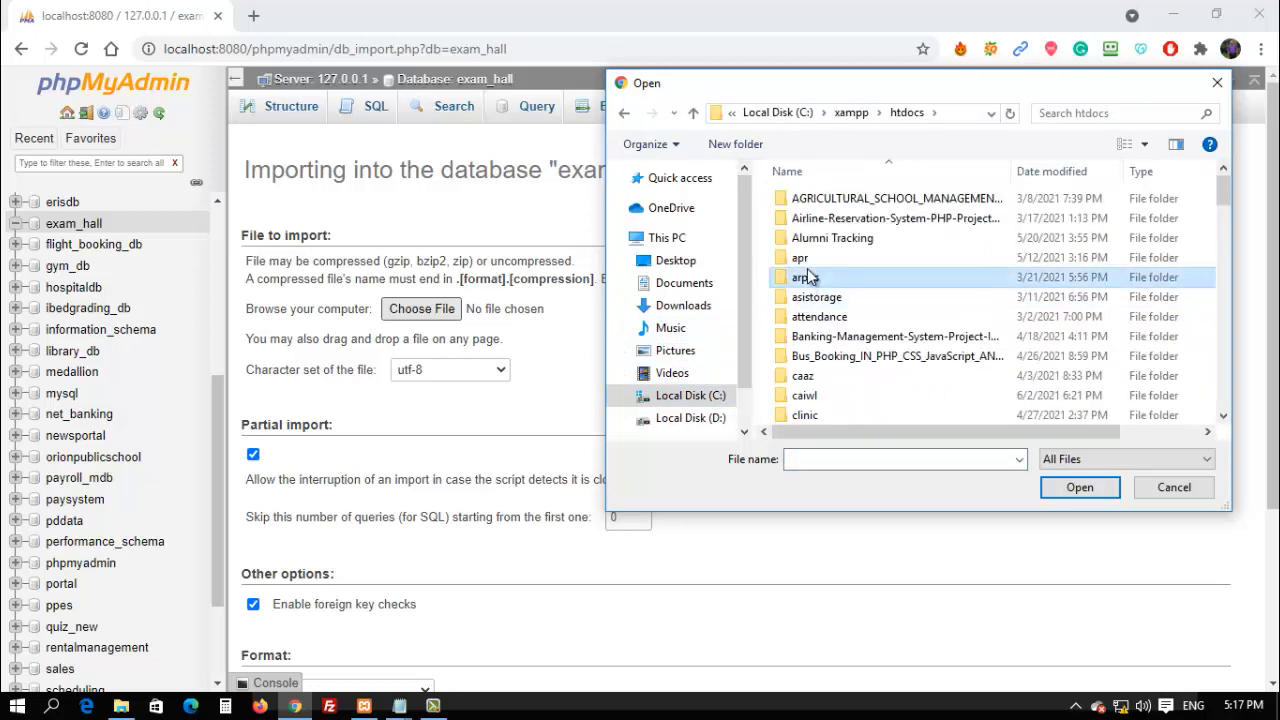
key("e")
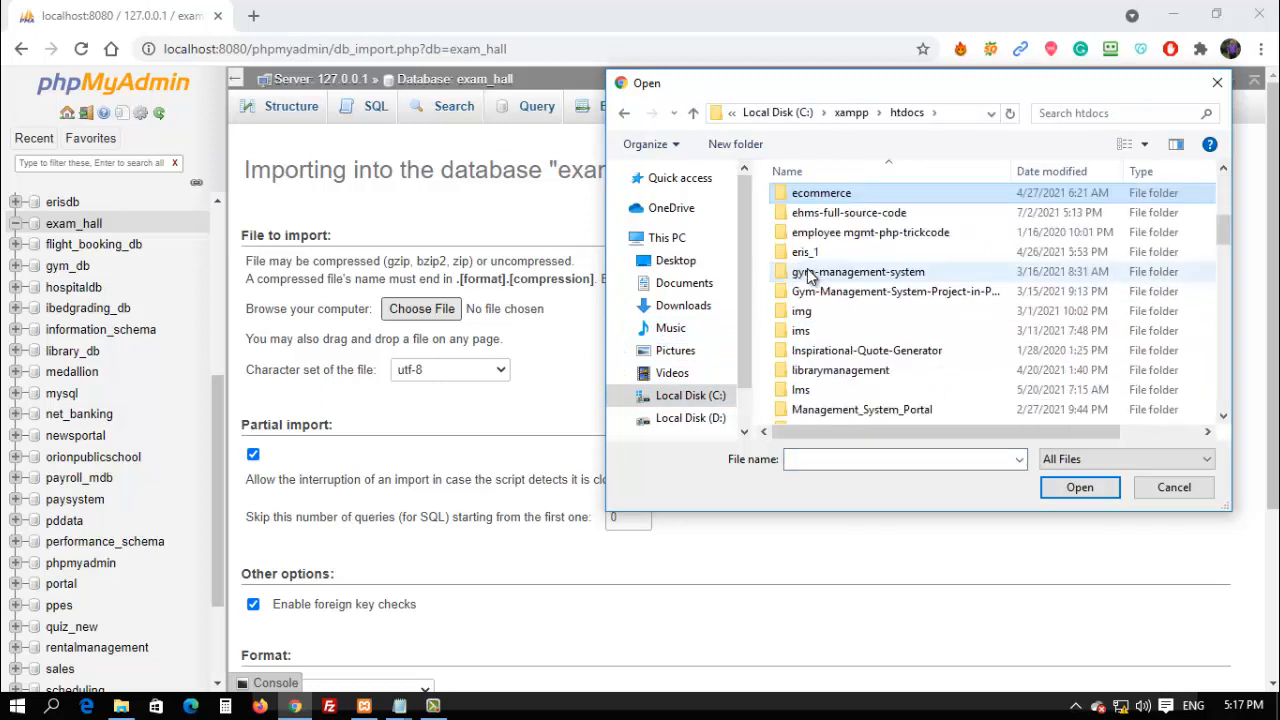
double_click(815, 213)
double_click(800, 199)
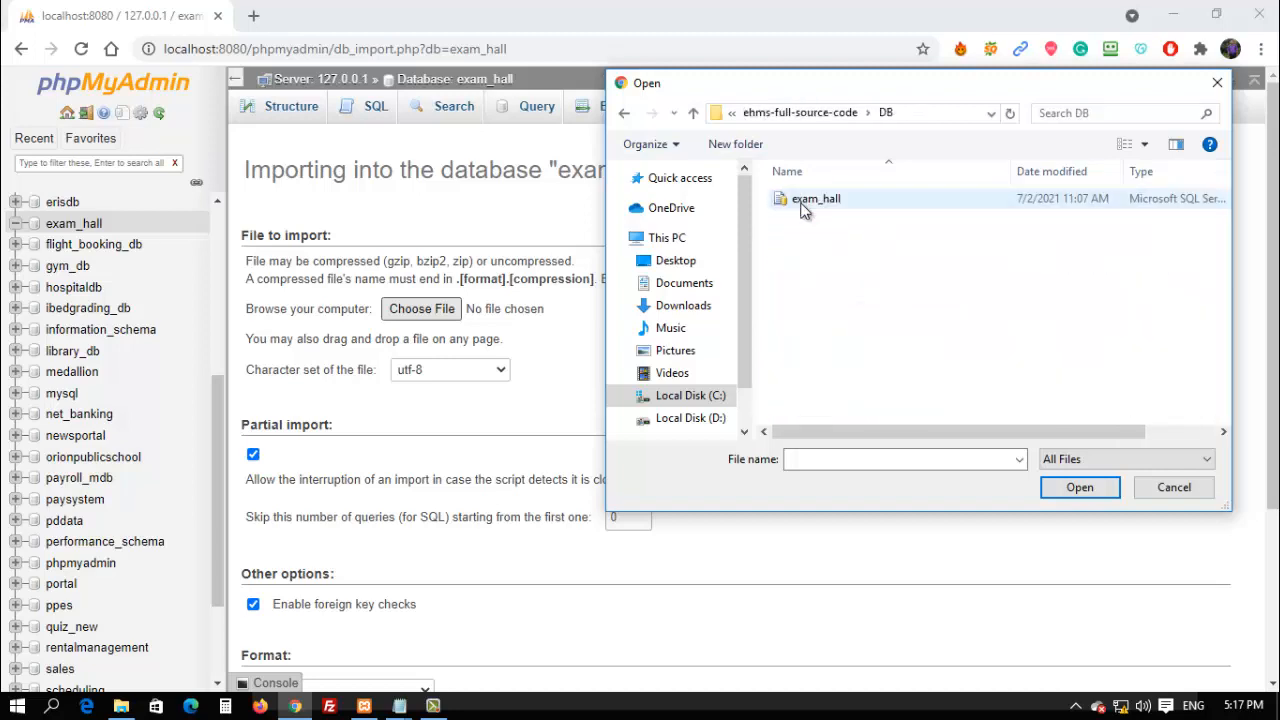
double_click(805, 200)
Start the exam_hall.sql import, then switch to the DB folder window.
scroll(527, 535, "down", 3)
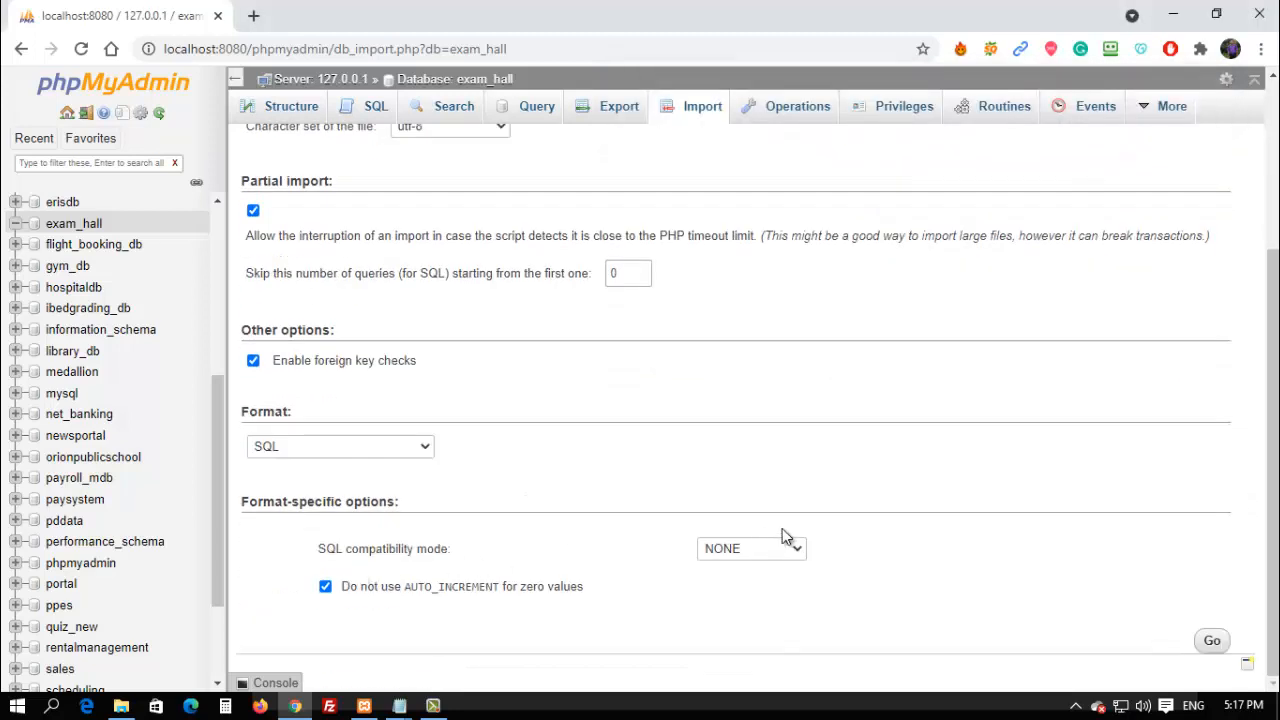
left_click(1213, 641)
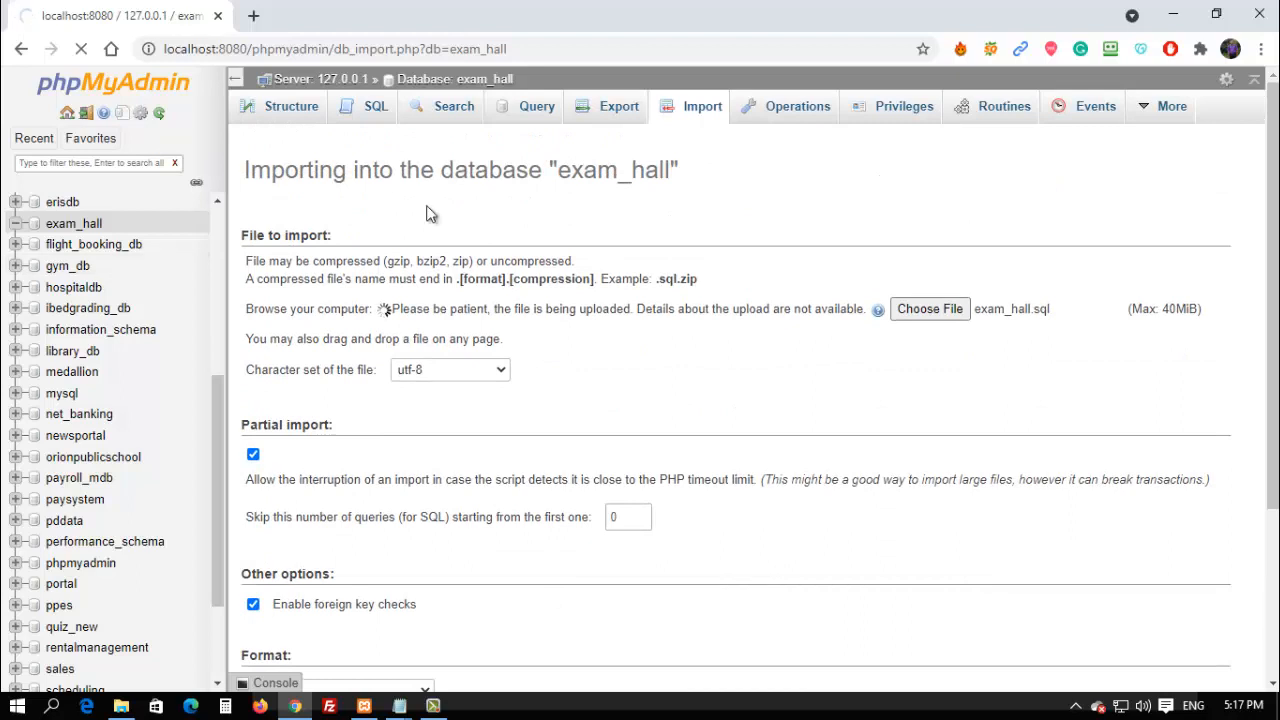
left_click(121, 706)
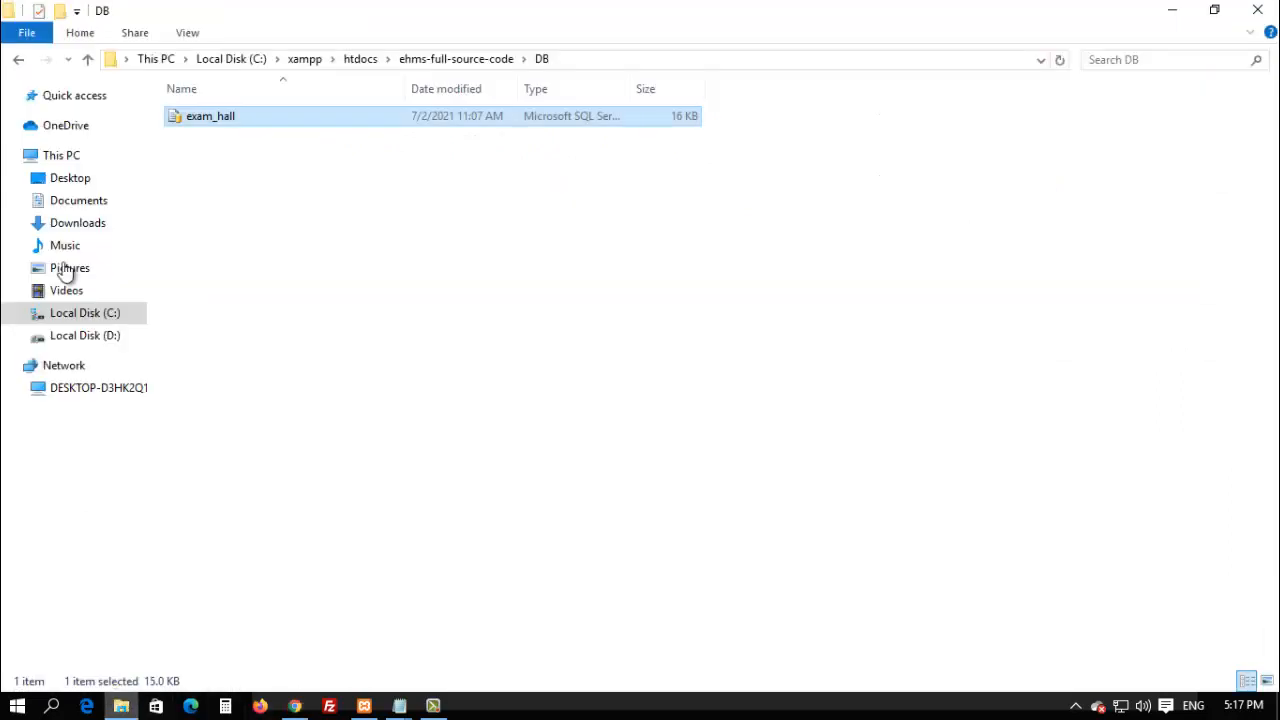
Copy the folder name ehms-full-source-code from Explorer's address bar, then minimize Explorer.
left_click(19, 61)
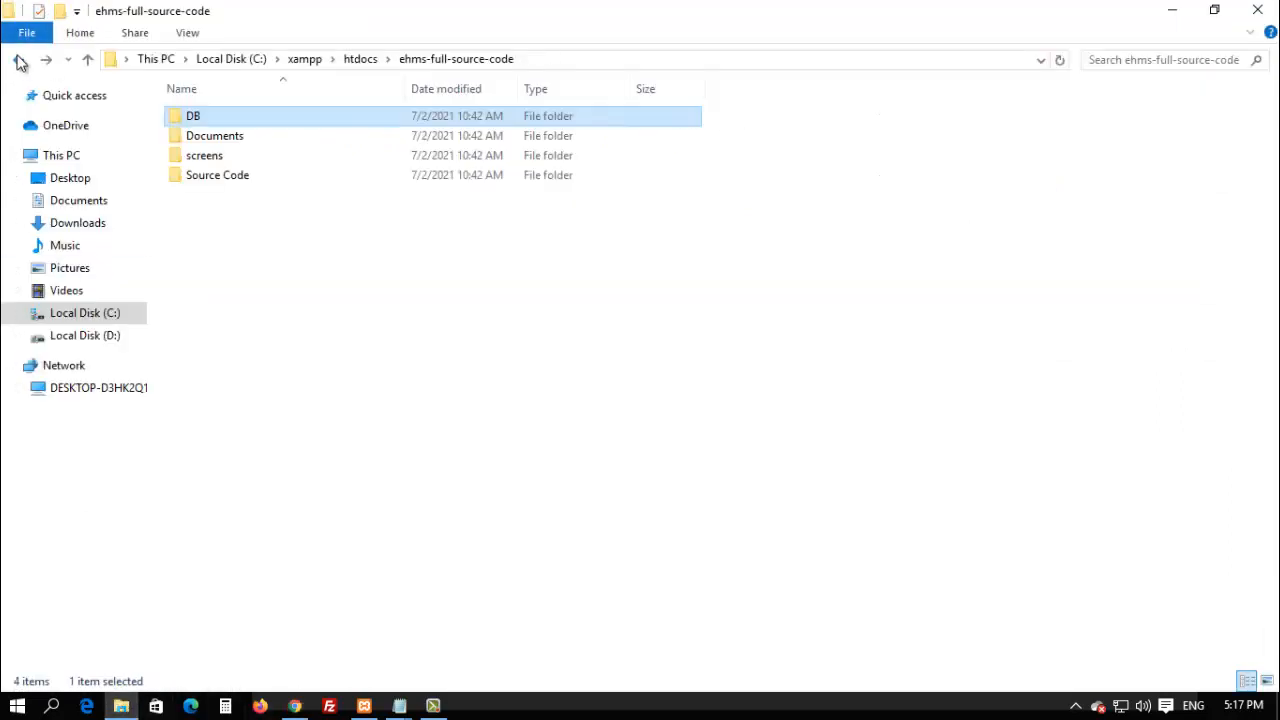
left_click(606, 62)
left_click_drag(361, 60, 228, 65)
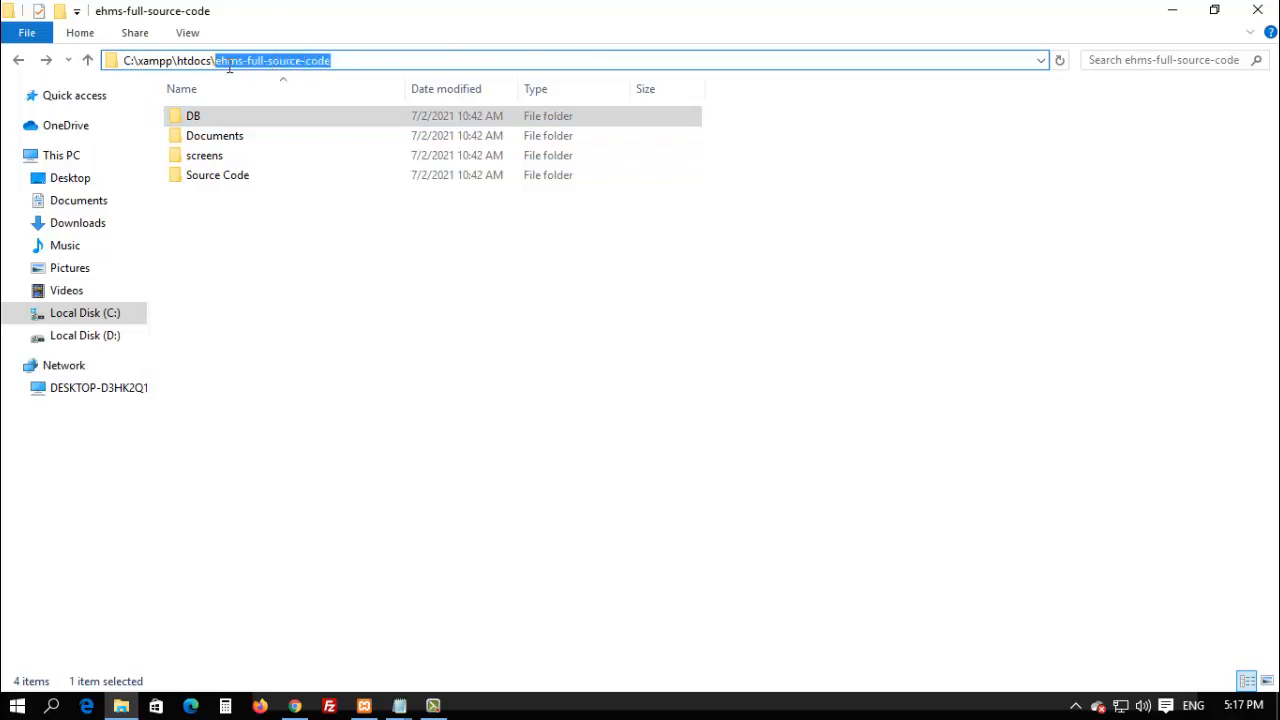
right_click(235, 60)
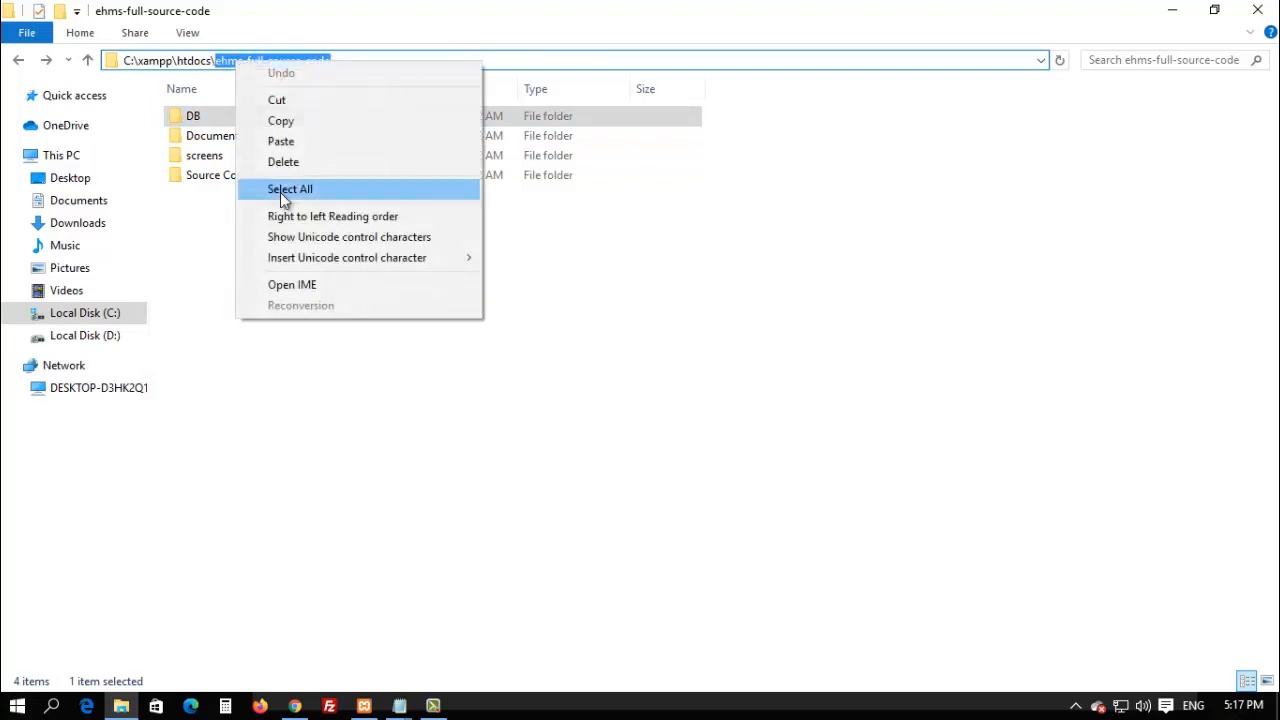
left_click(285, 124)
left_click(1172, 10)
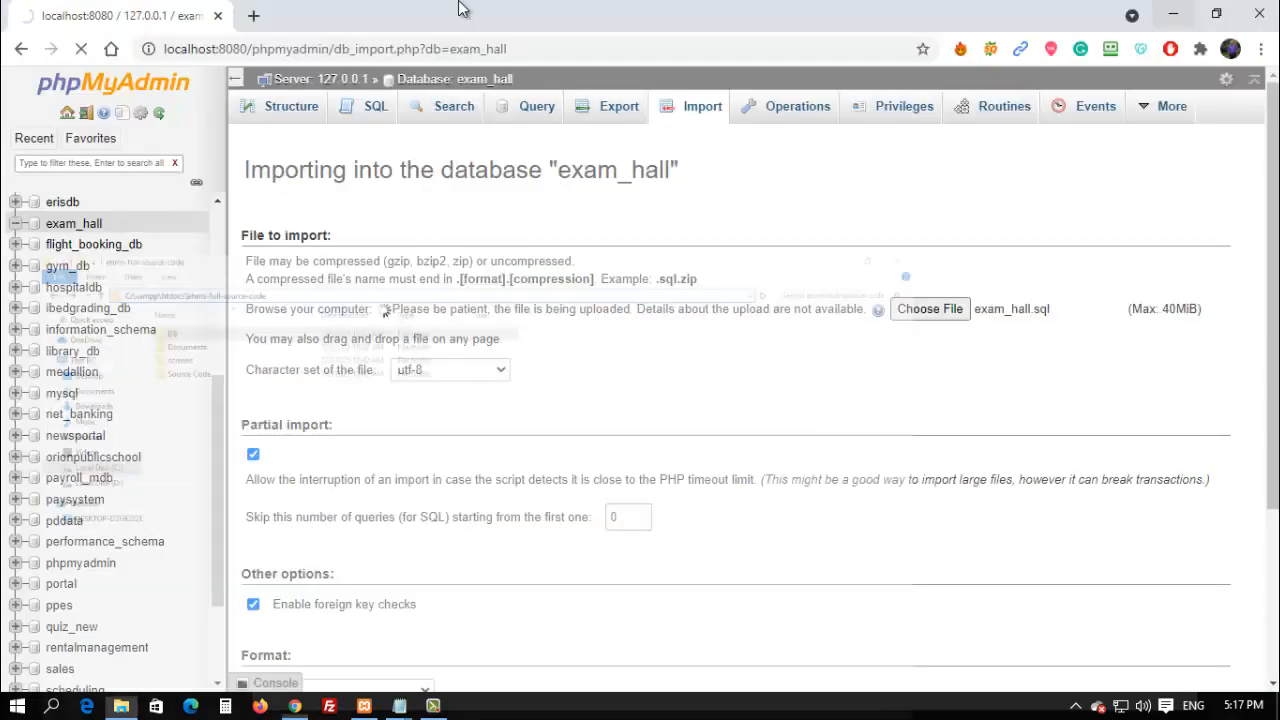
Load localhost:8080/ehms-full-source-code in a new tab and enter its Source Code folder.
left_click(253, 16)
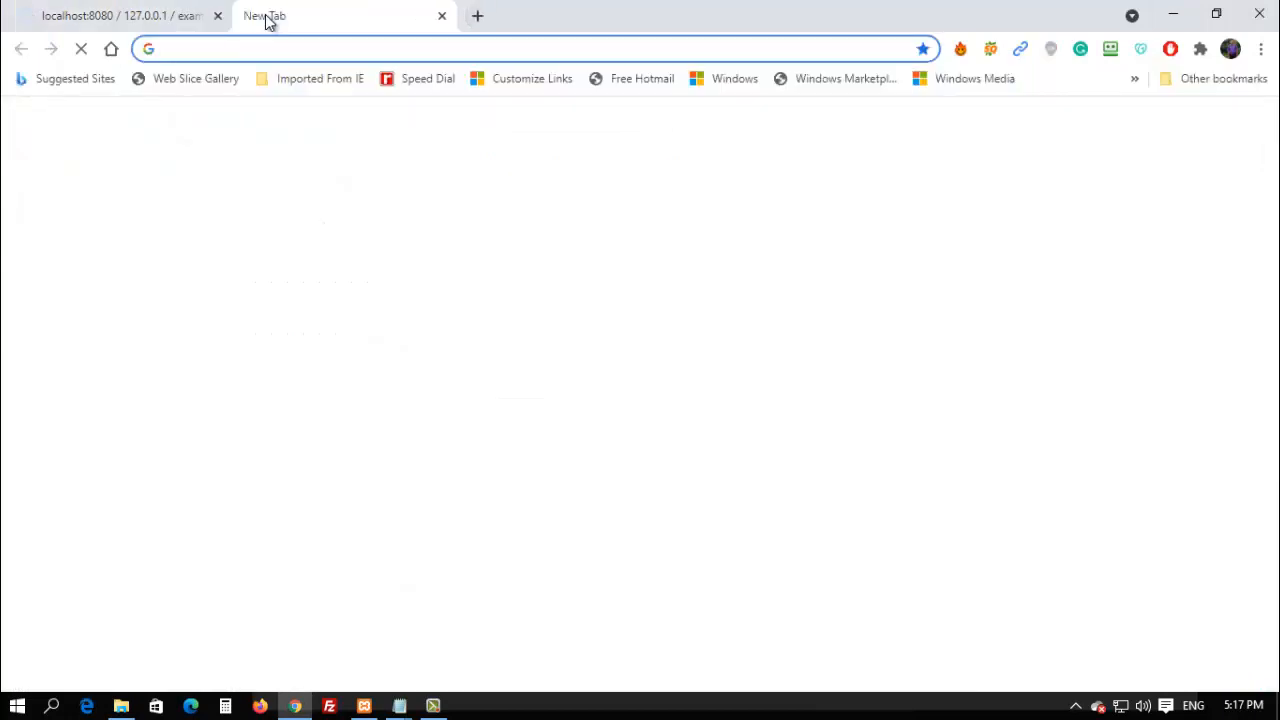
type("LOCA")
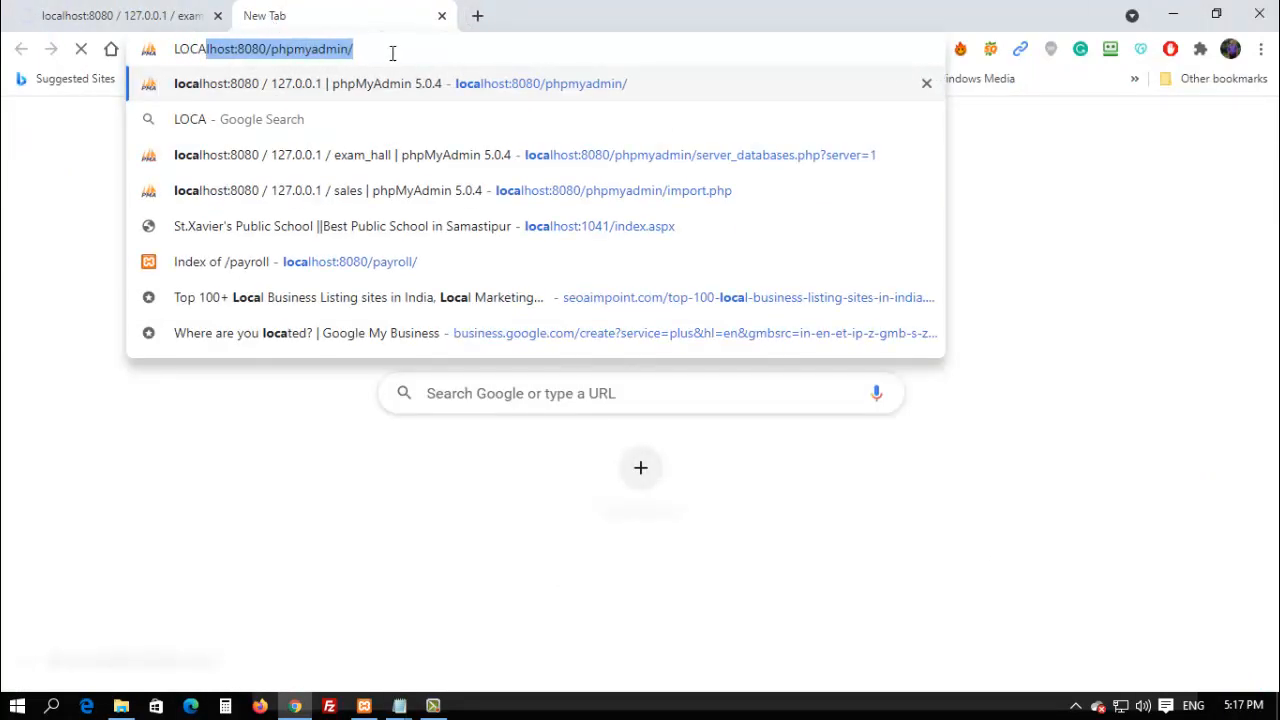
left_click(358, 47)
left_click_drag(354, 47, 272, 44)
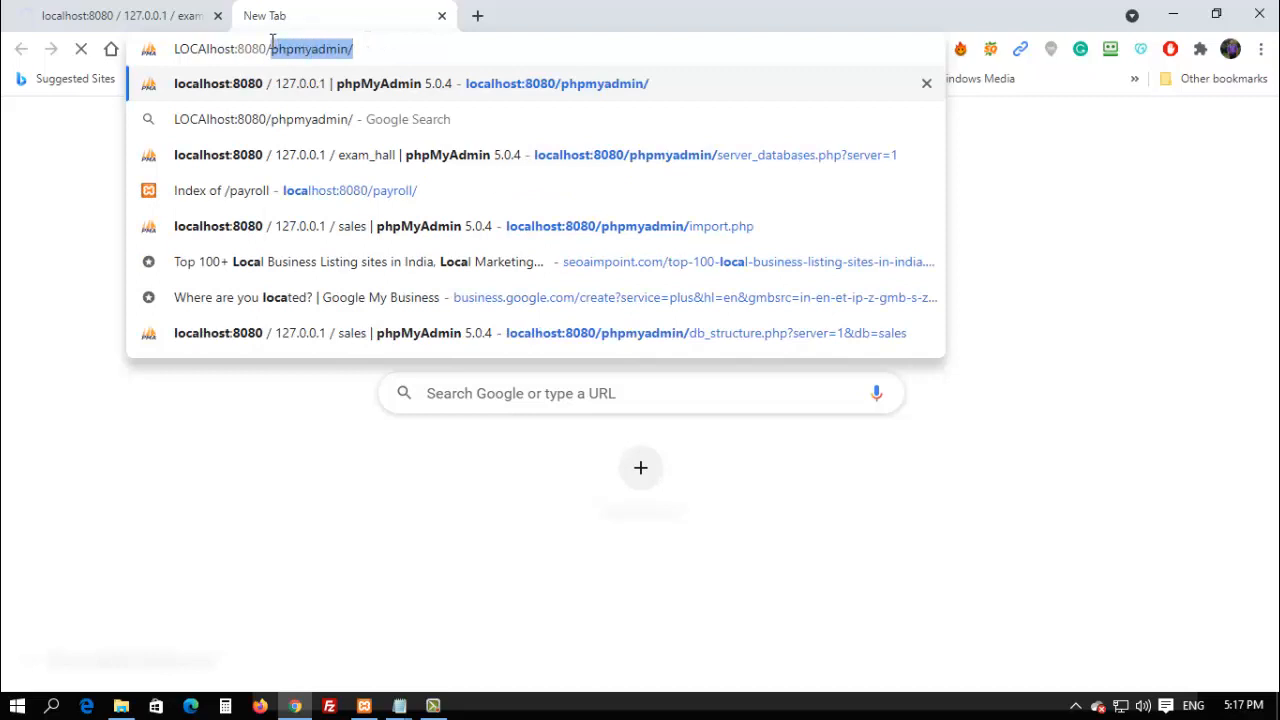
key("ctrl+v")
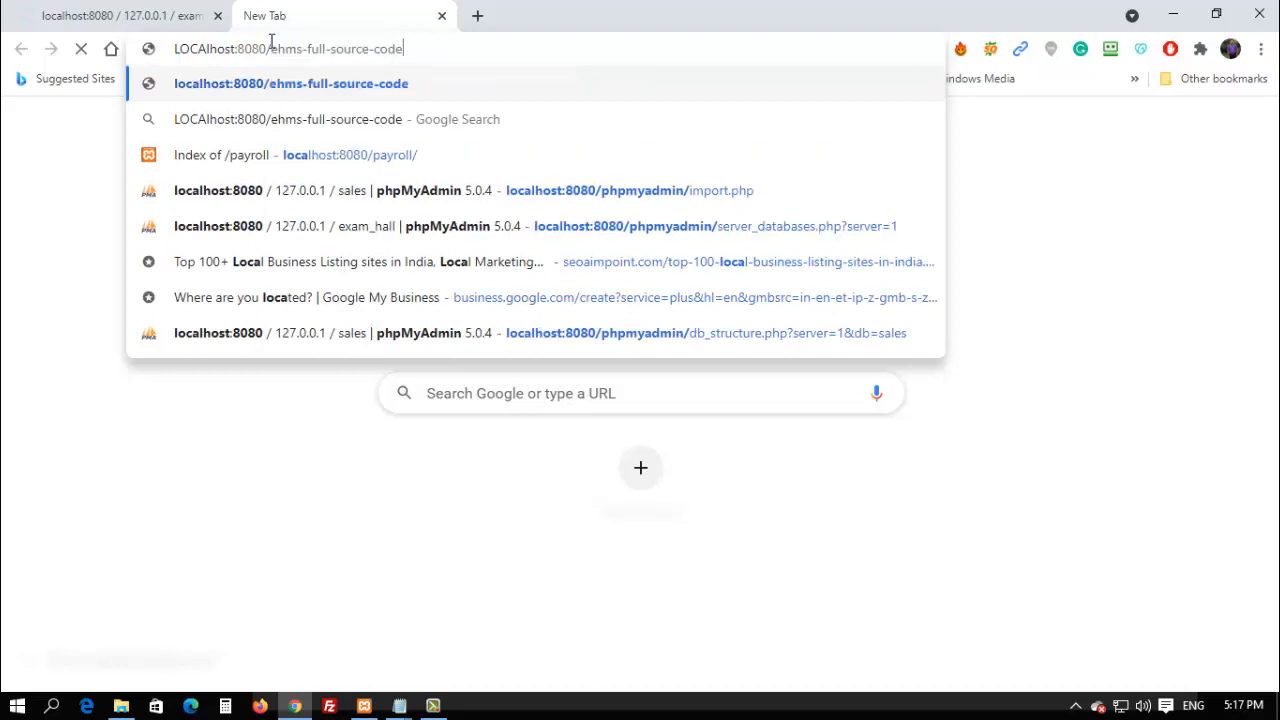
key("Return")
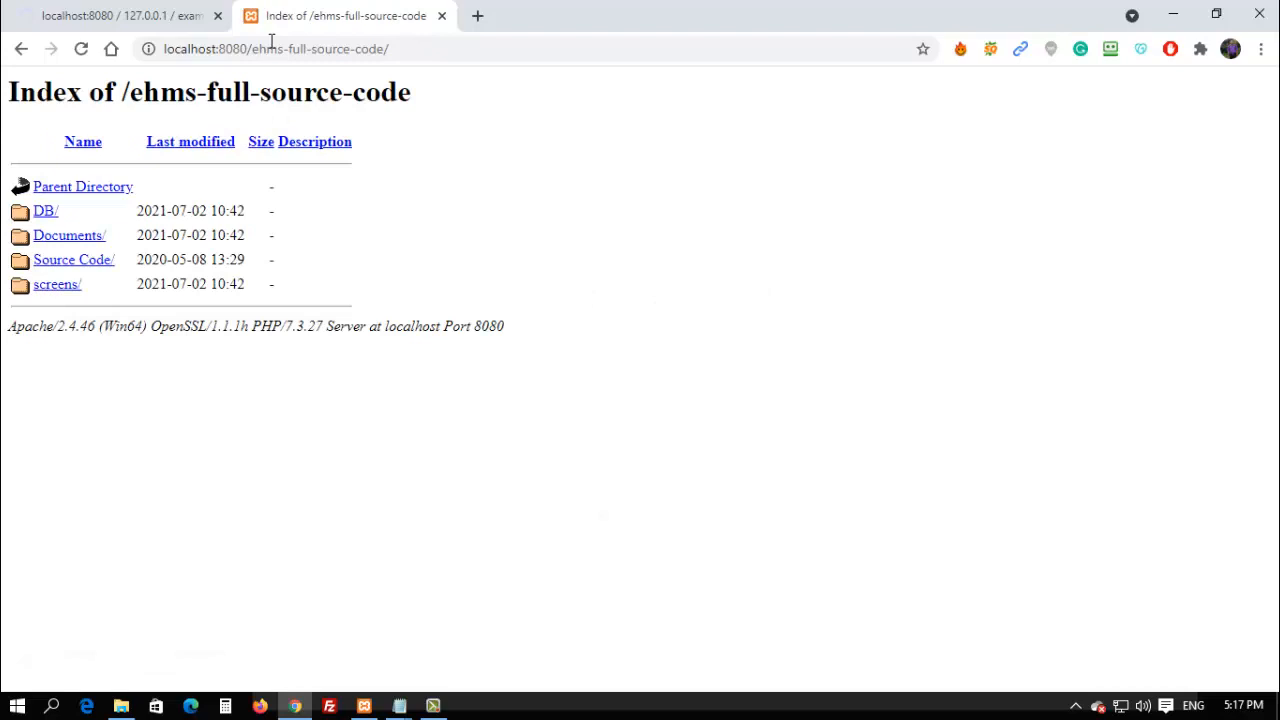
left_click(92, 261)
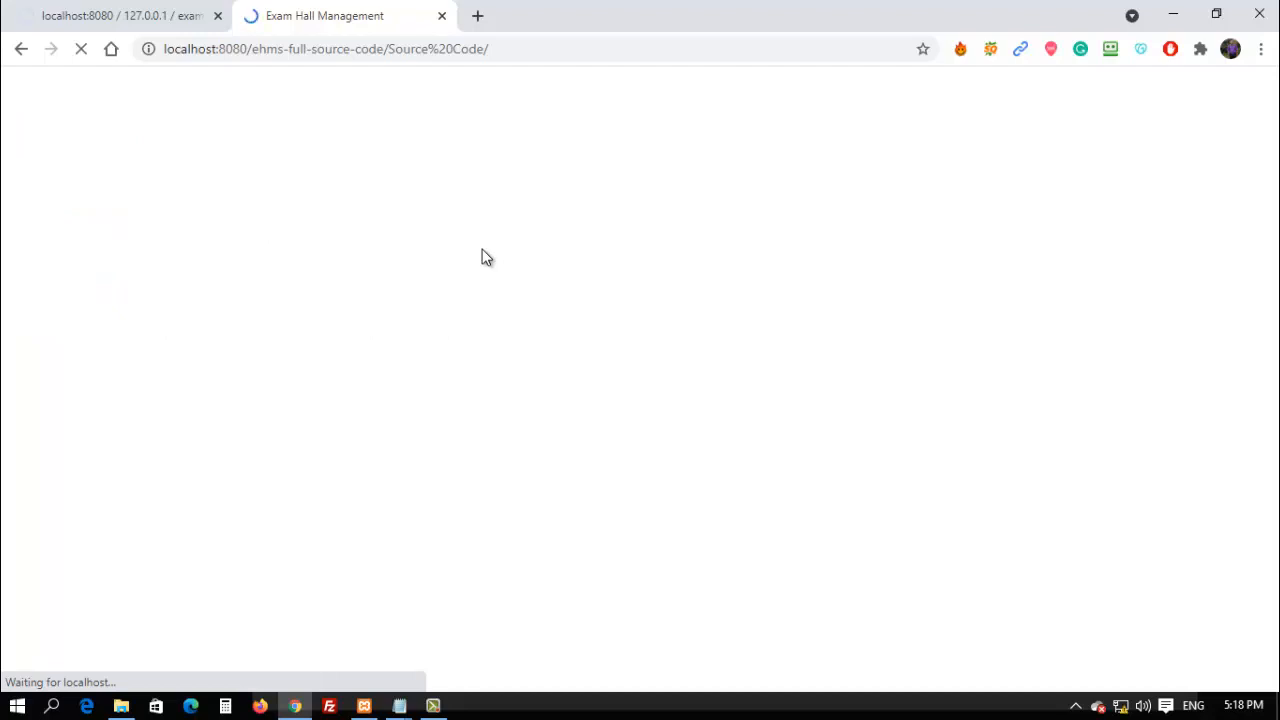
Let the exam_hall.sql import finish (67 queries), then return to the login tab.
left_click(205, 20)
left_click(330, 15)
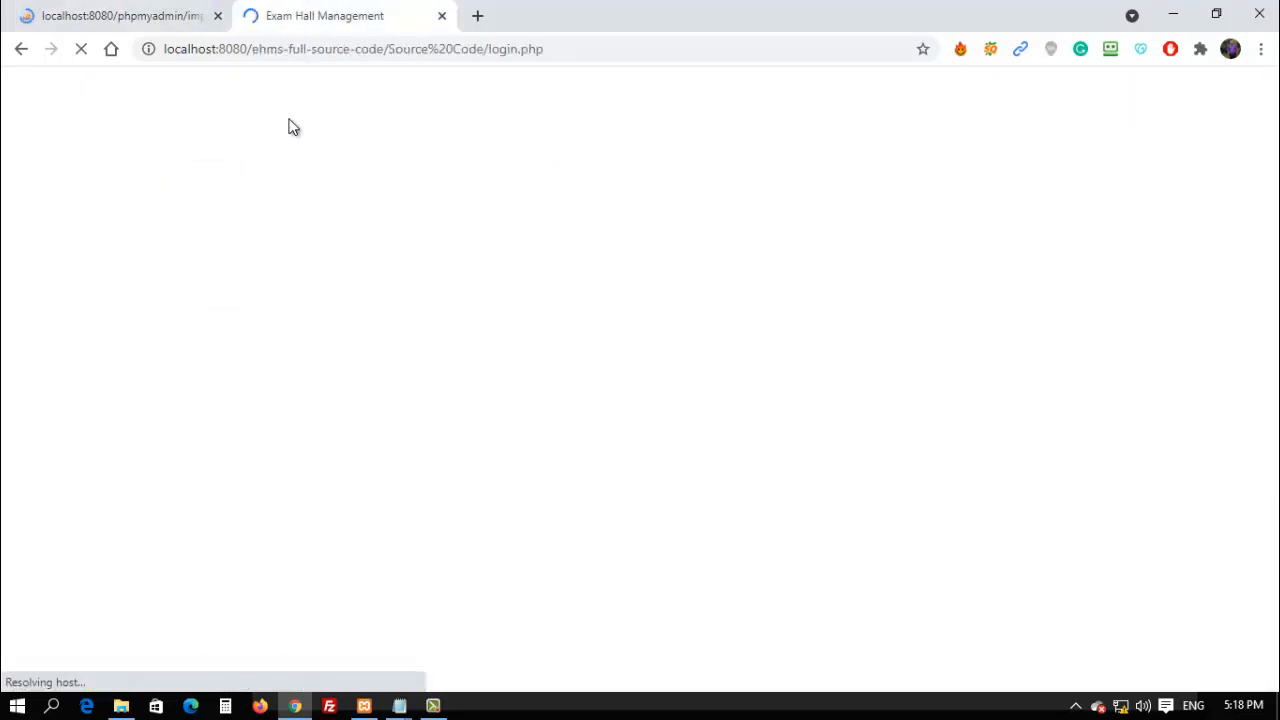
left_click(172, 10)
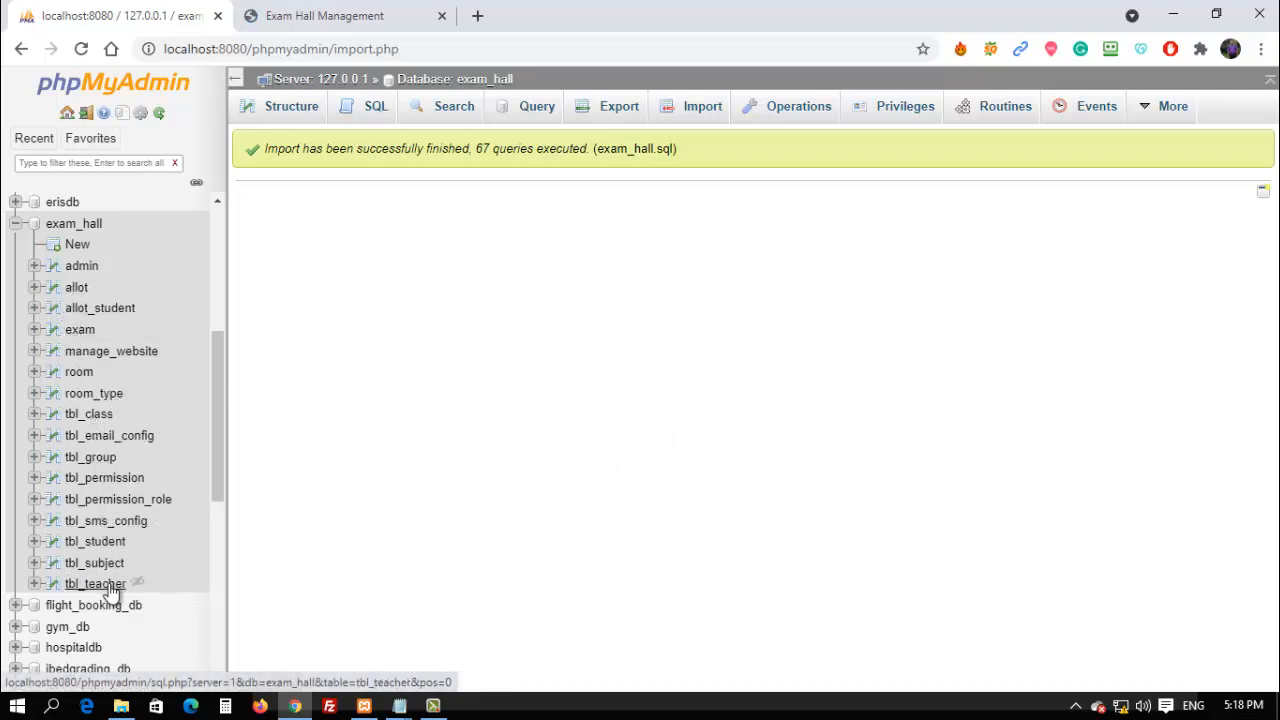
left_click(386, 12)
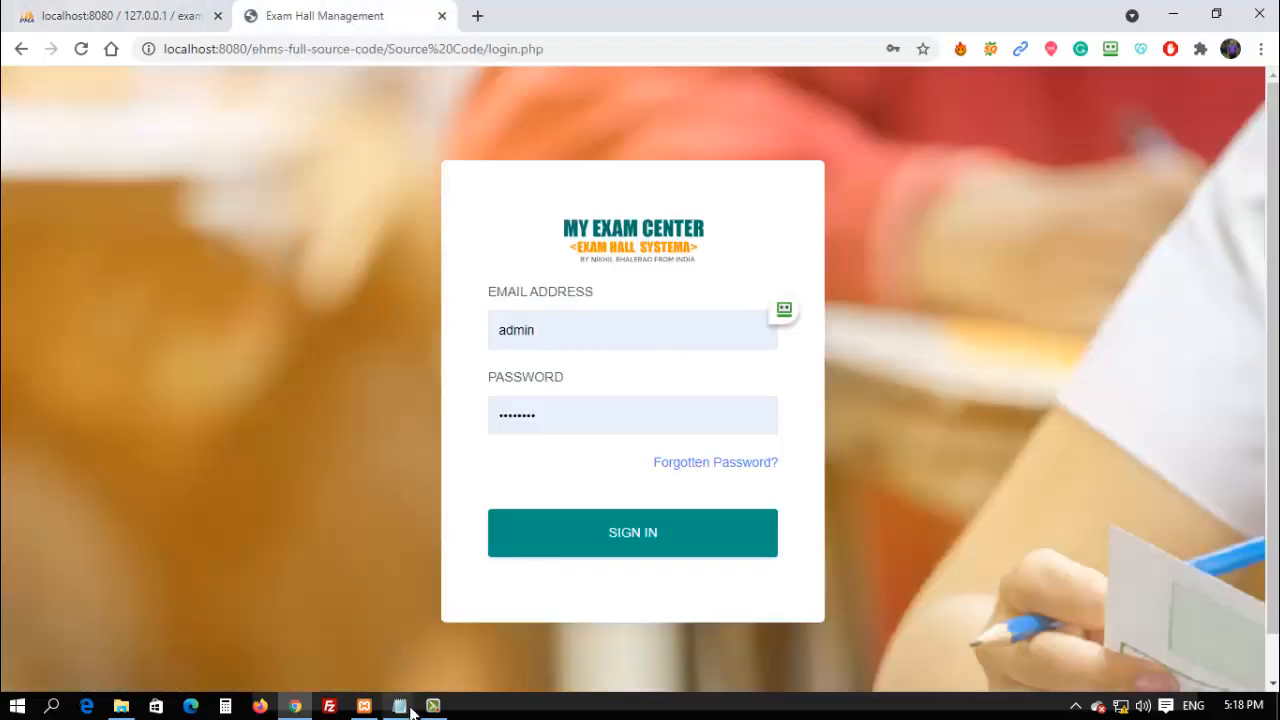
Paste the admin e-mail and password from the notes into the login form and sign in.
mouse_move(399, 703)
left_click(365, 663)
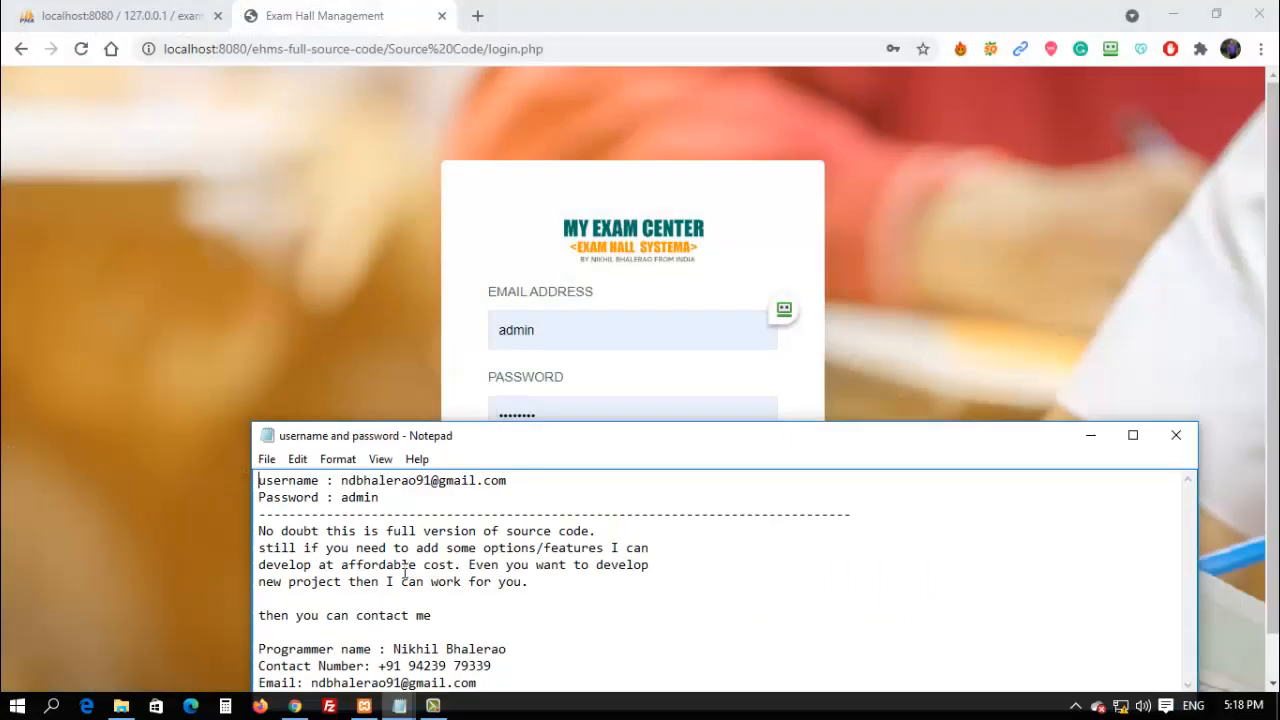
left_click_drag(525, 479, 343, 477)
left_click(588, 330)
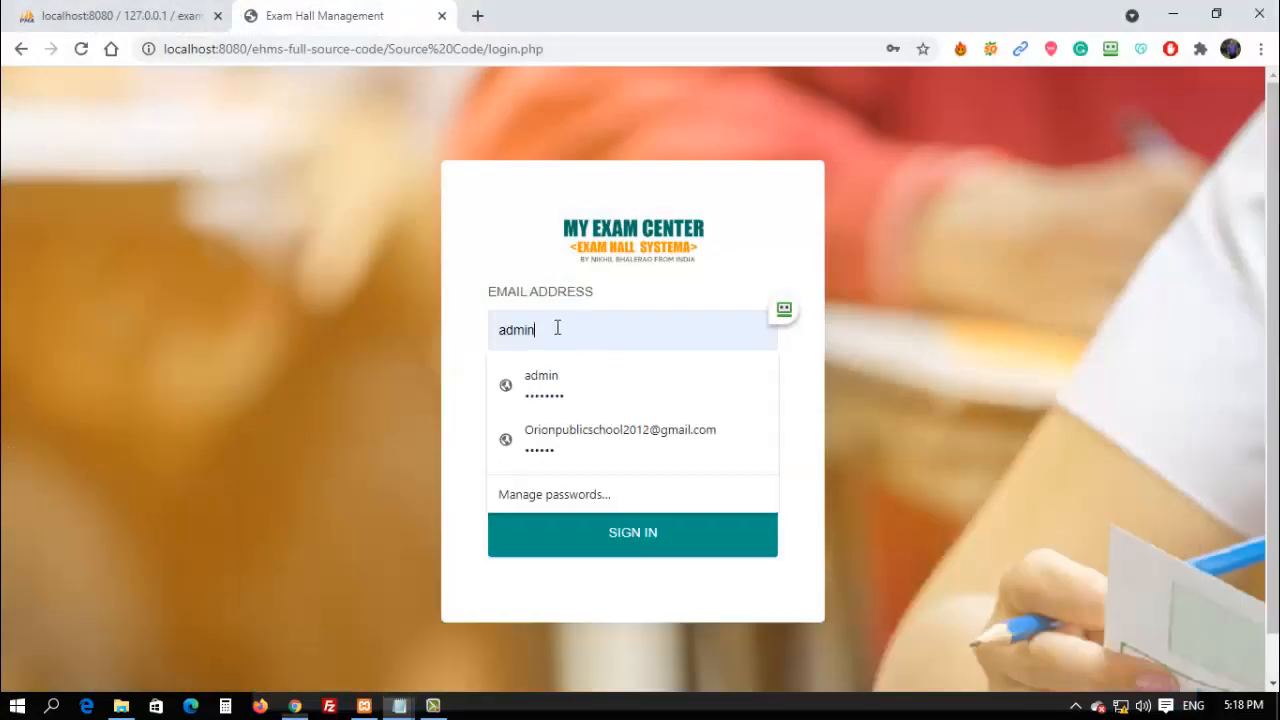
key("ctrl+v")
key("alt+Tab")
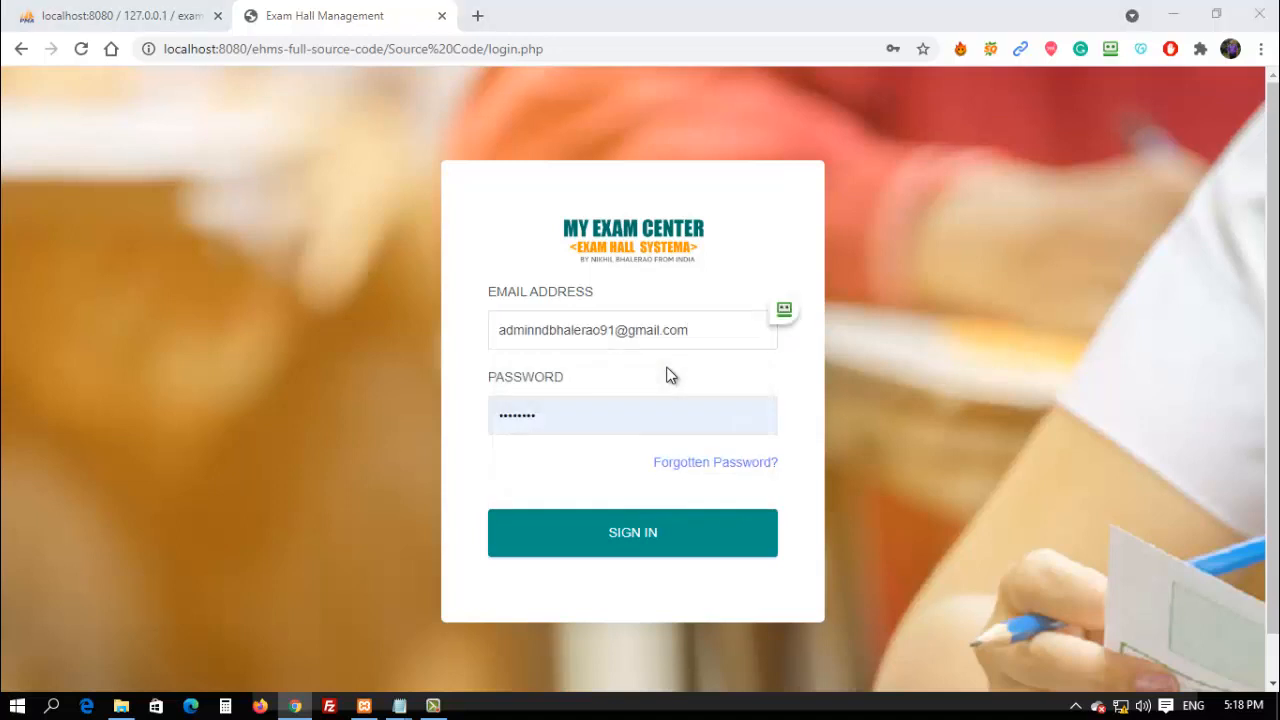
left_click_drag(381, 497, 342, 497)
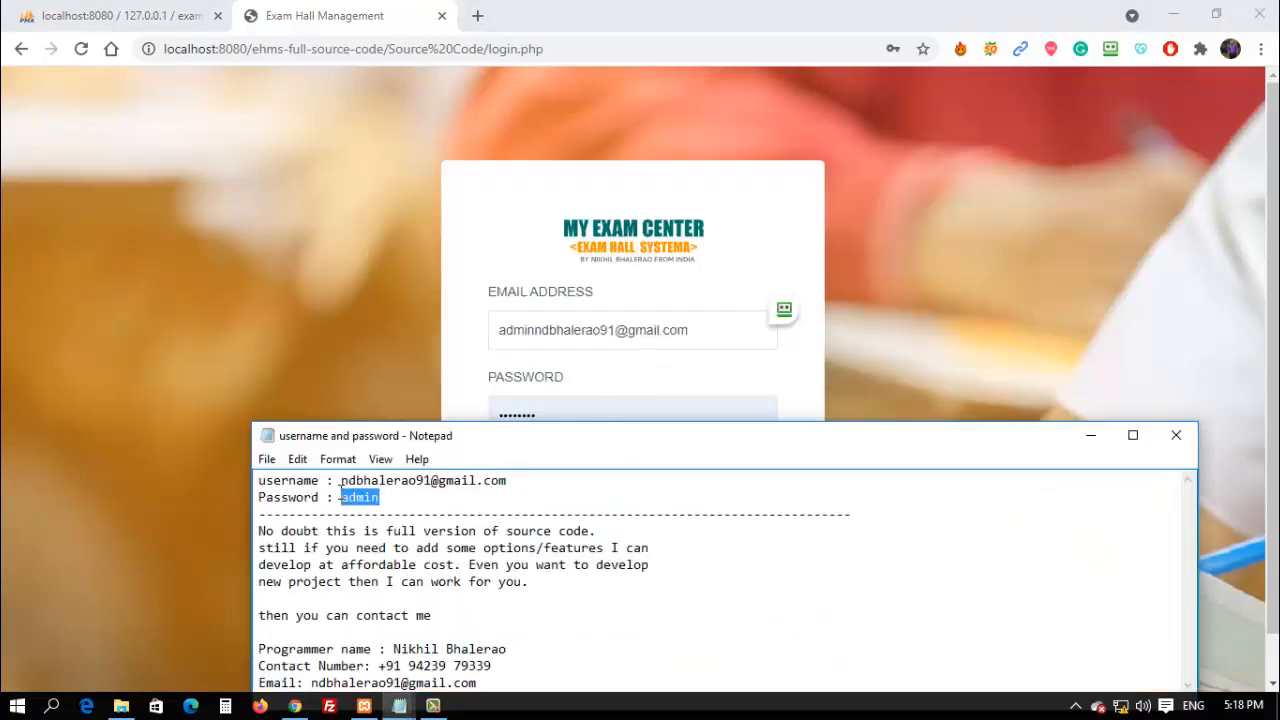
left_click(618, 393)
left_click(591, 405)
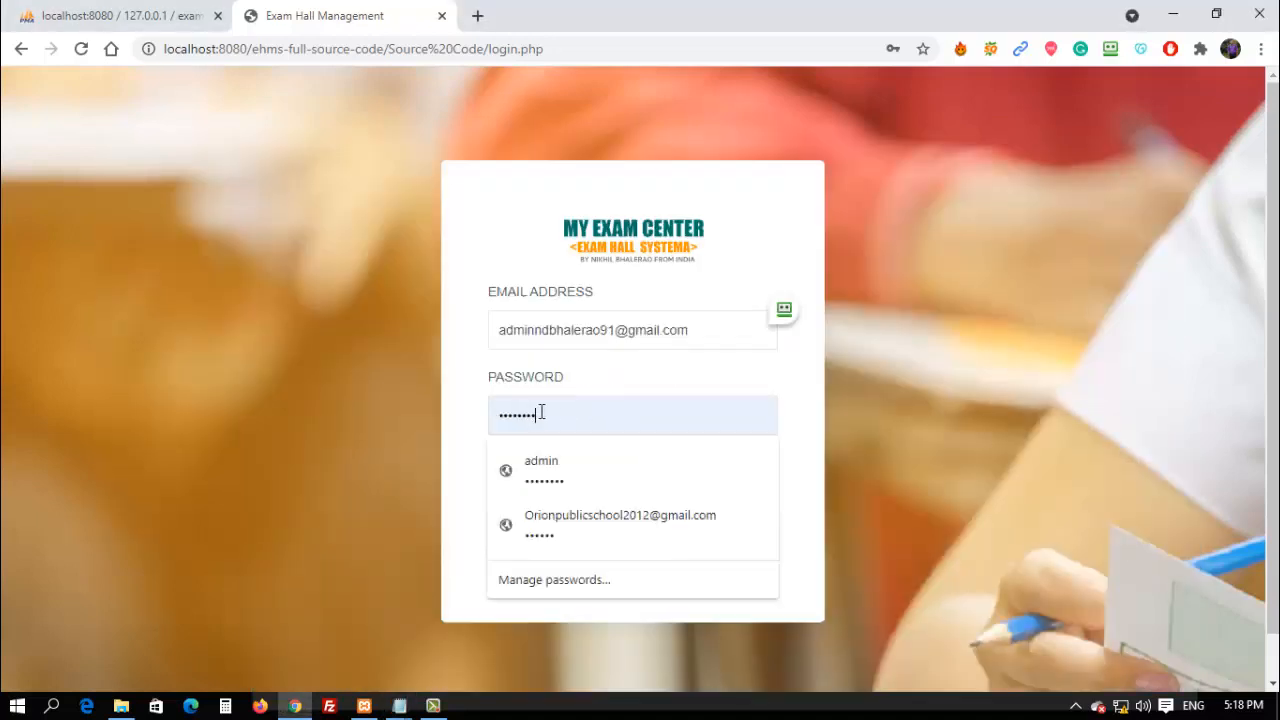
key("ctrl+a")
key("ctrl+v")
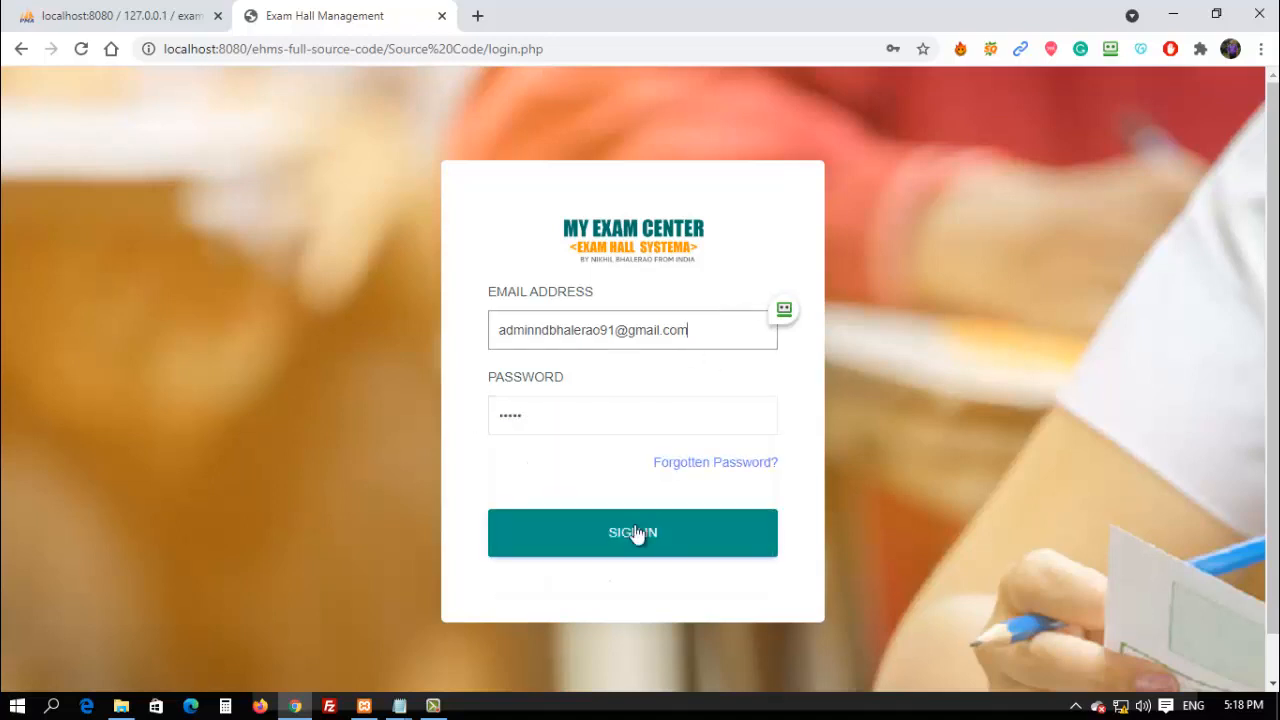
left_click(636, 532)
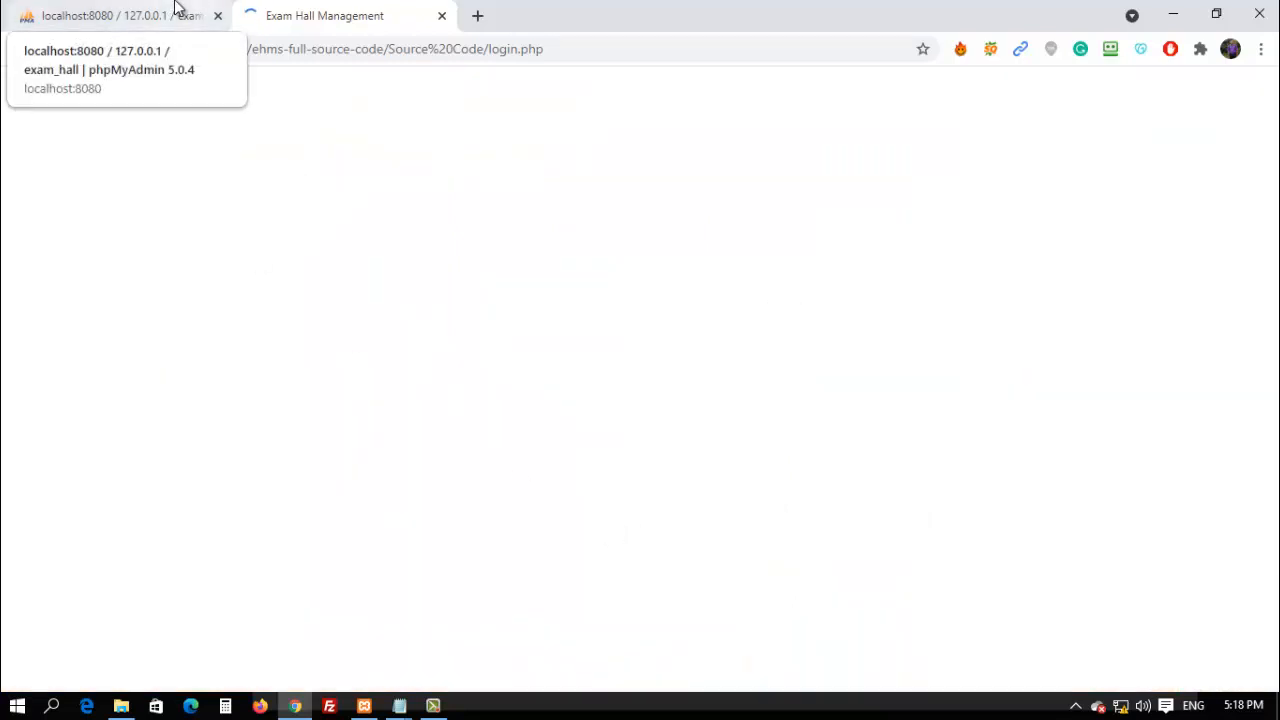
Dismiss the password-saving popup and the 'Invalid Email or Password' error.
left_click(175, 8)
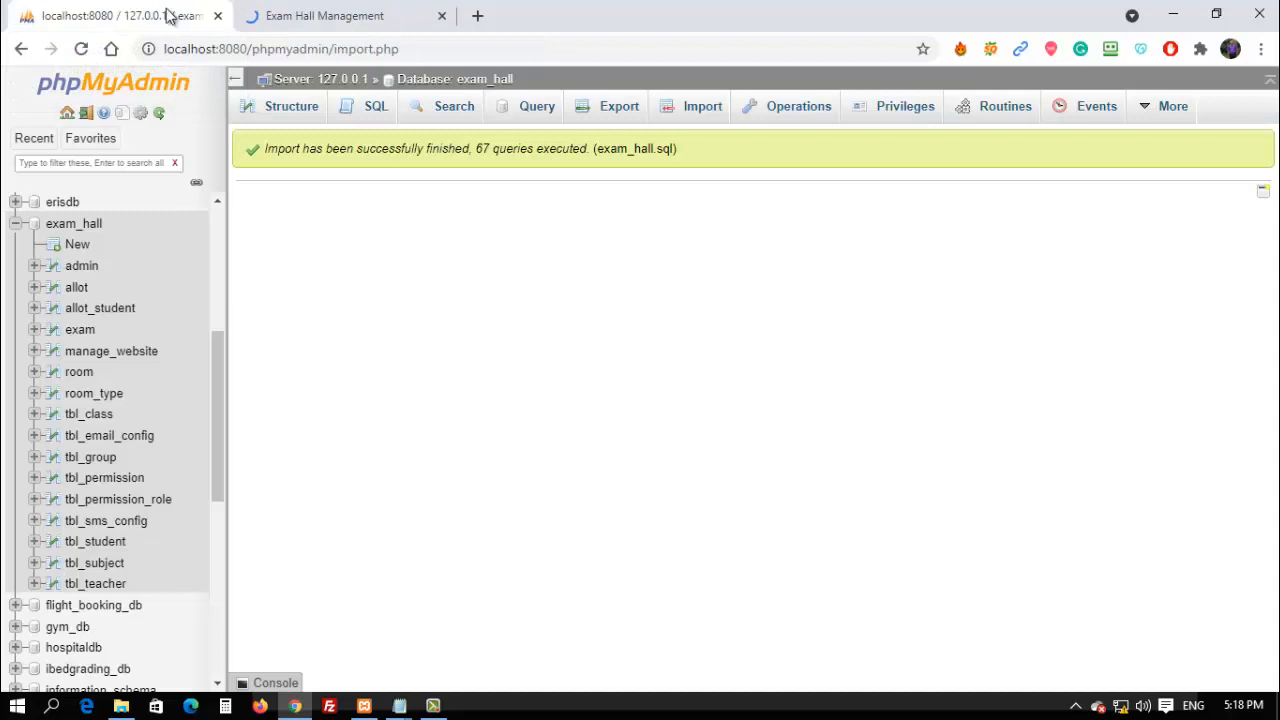
left_click(300, 8)
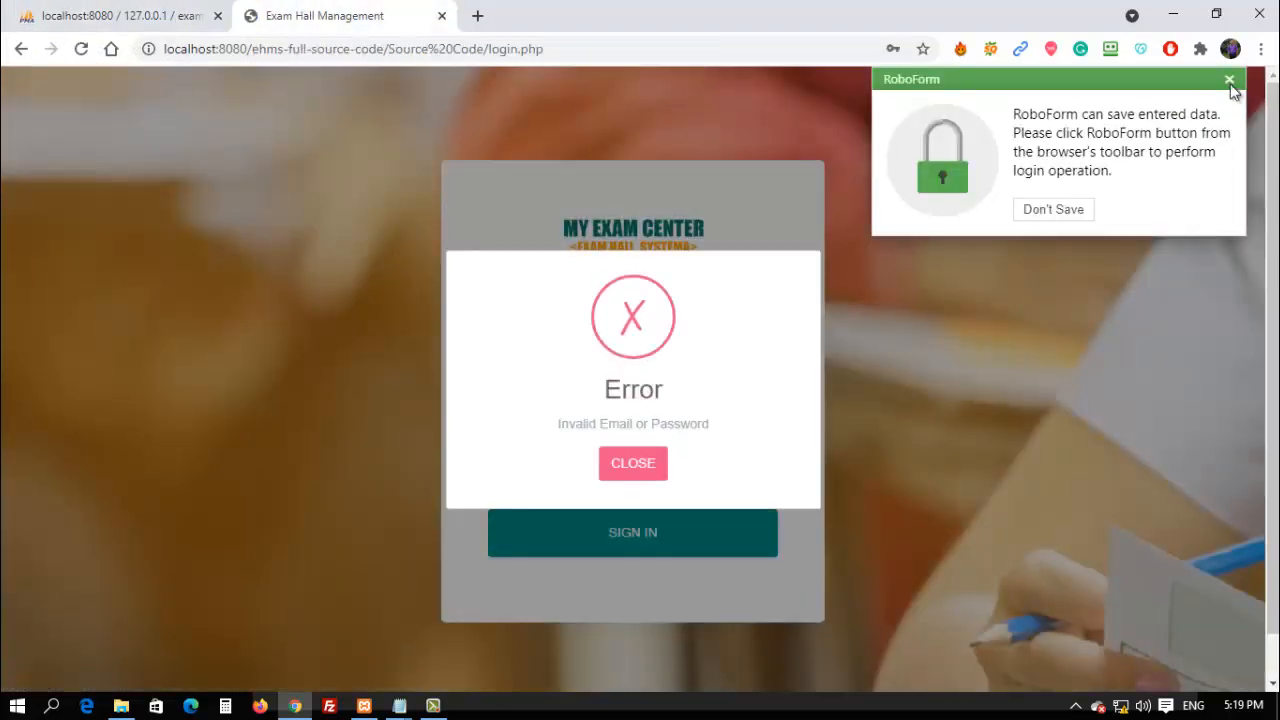
left_click(1230, 82)
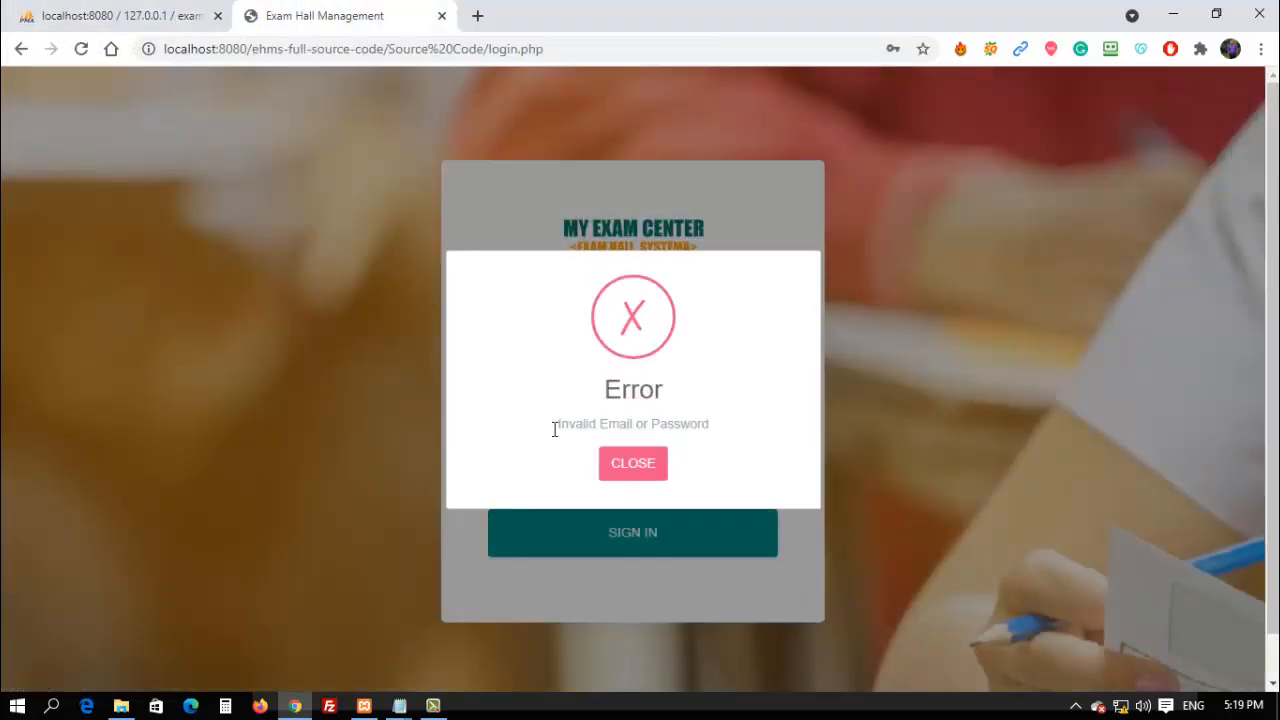
left_click(655, 468)
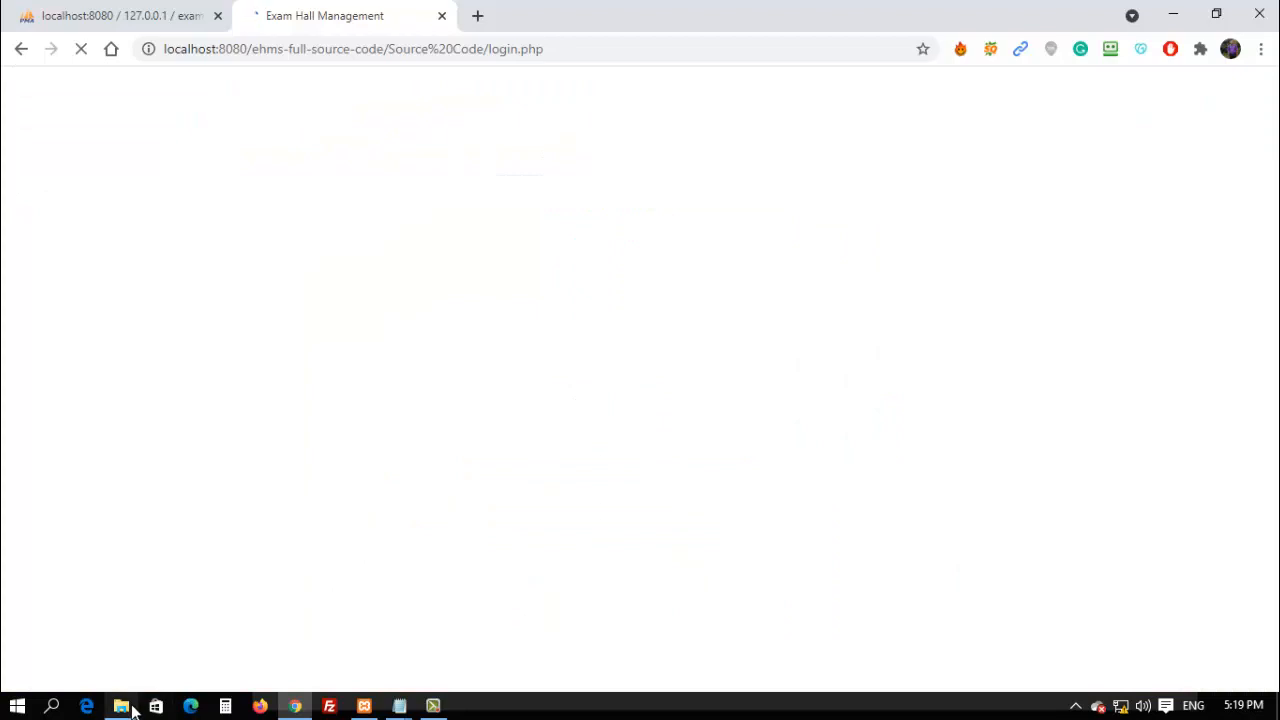
Replace the e-mail field's contents with the admin e-mail copied from the notes.
mouse_move(132, 708)
mouse_move(405, 705)
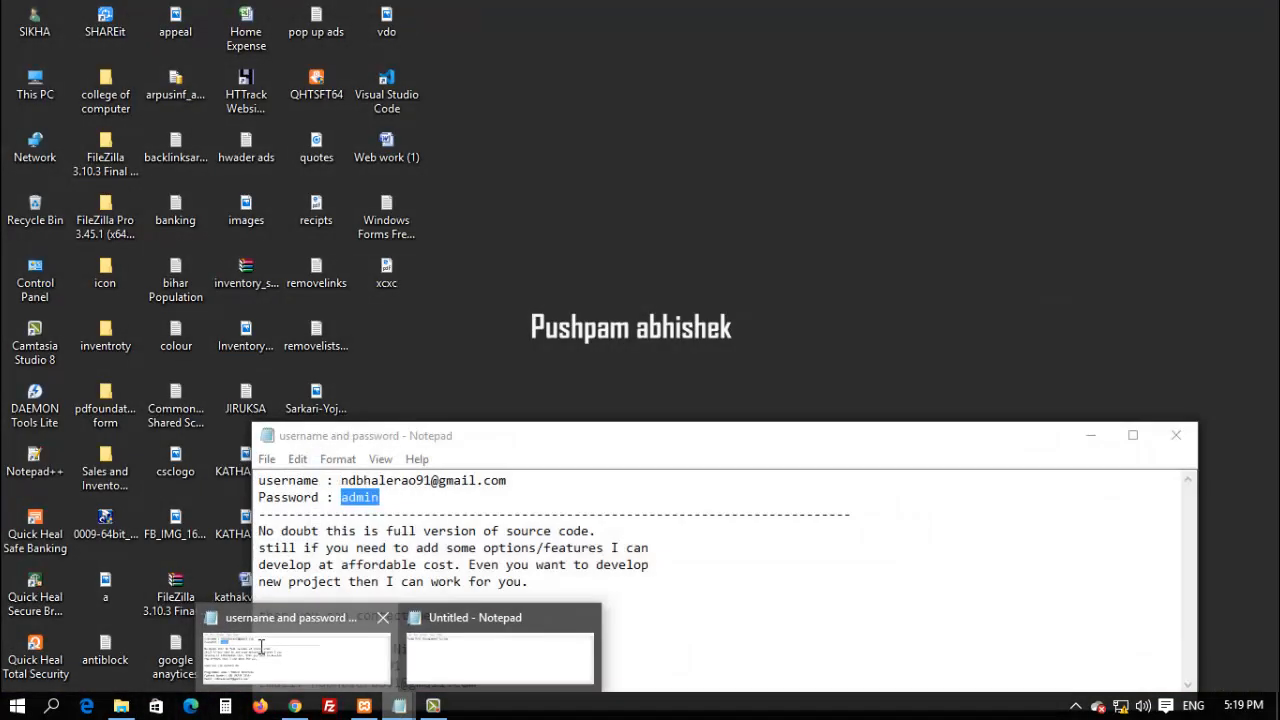
left_click(295, 655)
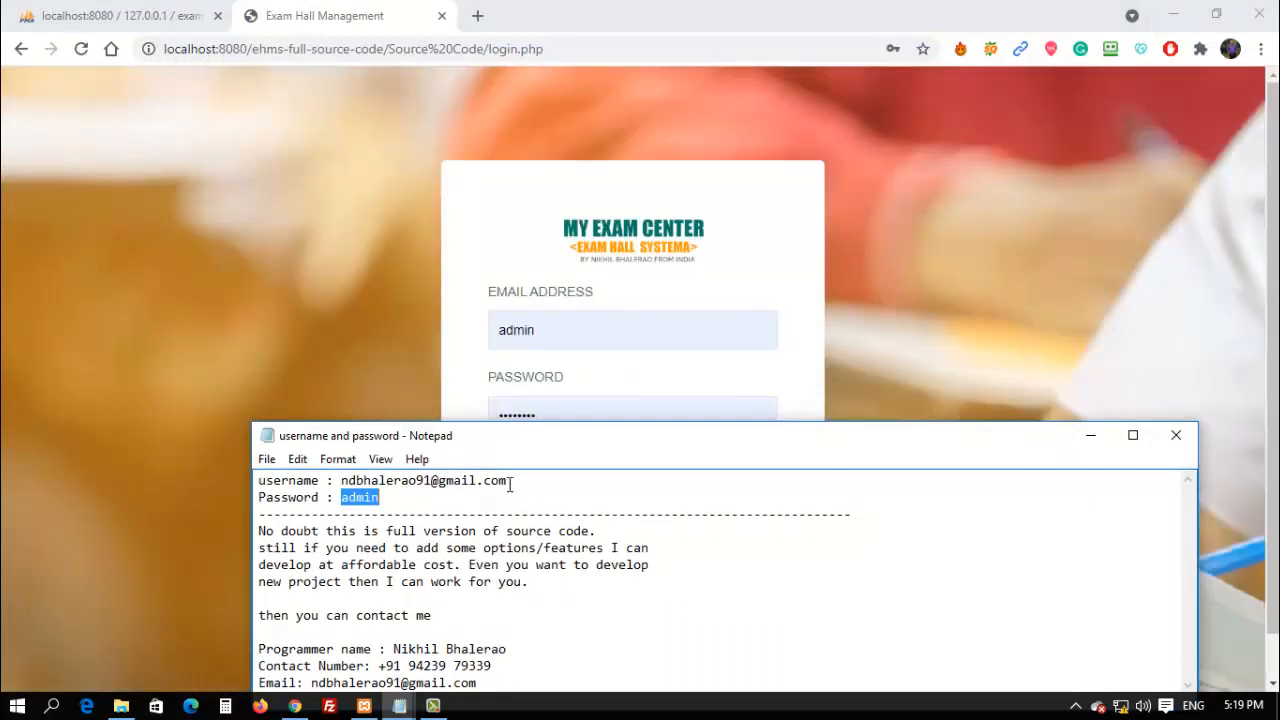
left_click_drag(508, 481, 343, 484)
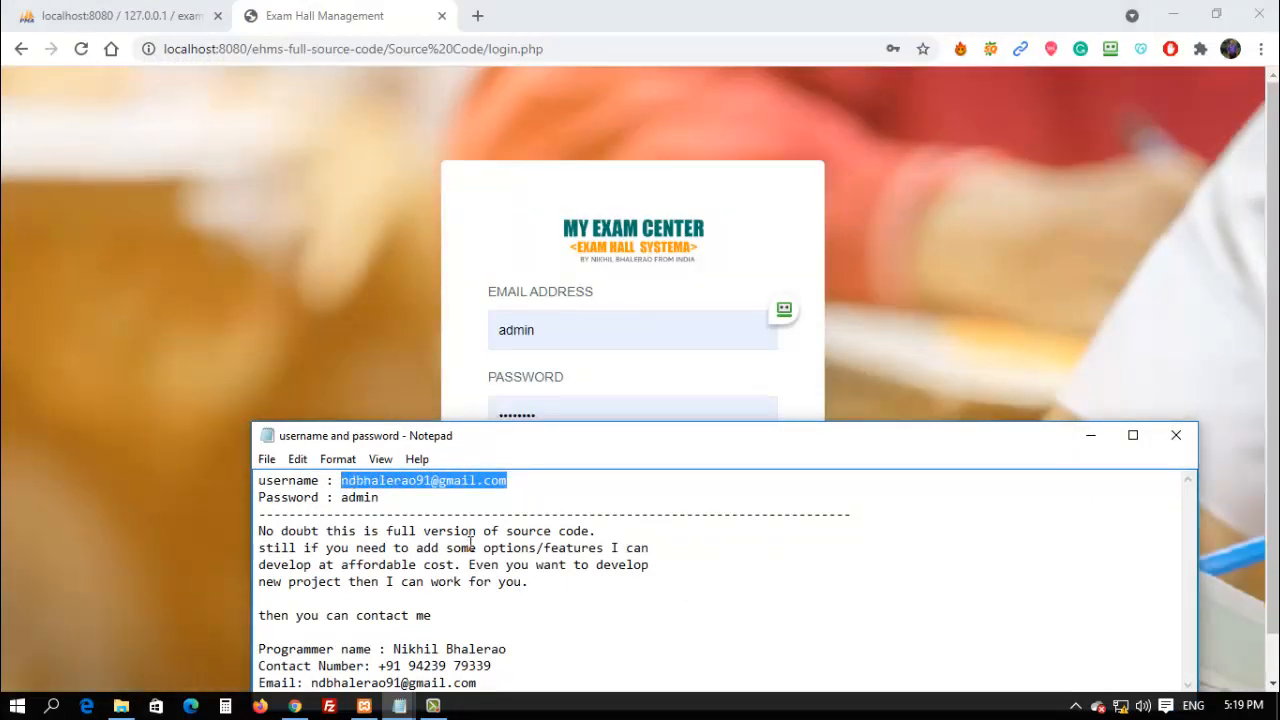
left_click(555, 329)
double_click(516, 331)
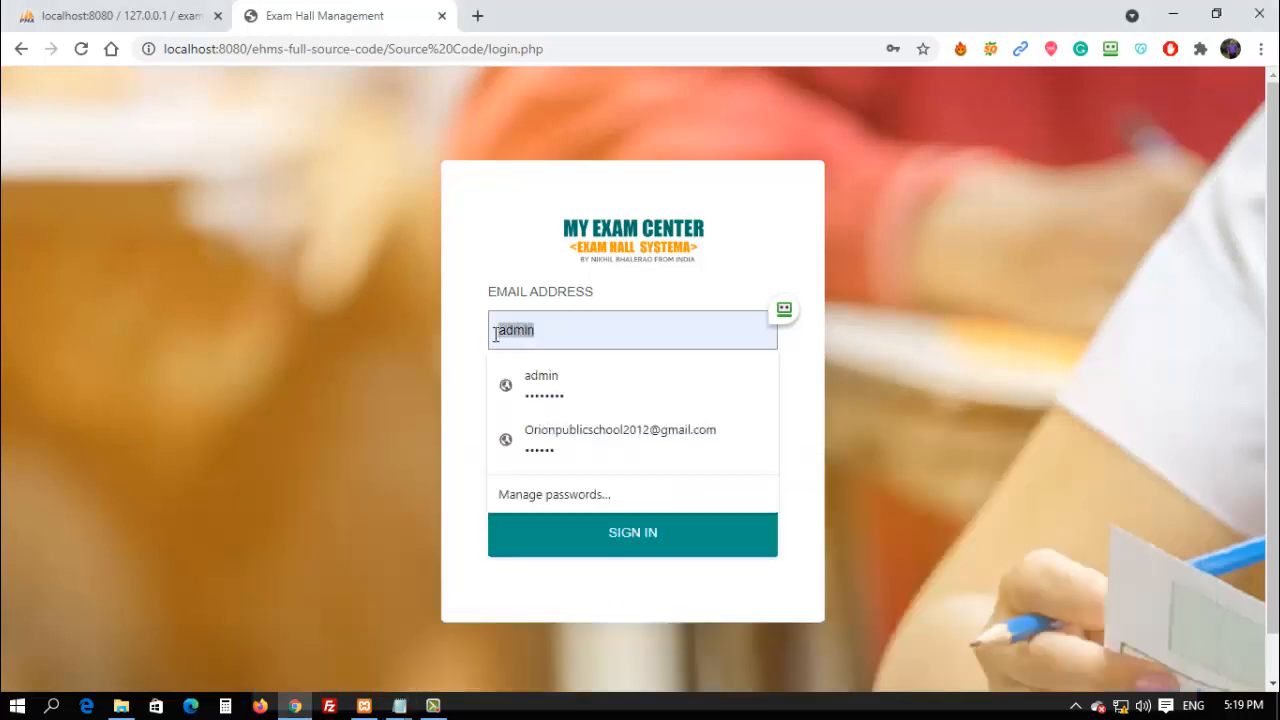
key("ctrl+v")
Retype the admin password, resubmit the login, and switch to phpMyAdmin.
key("alt+Tab")
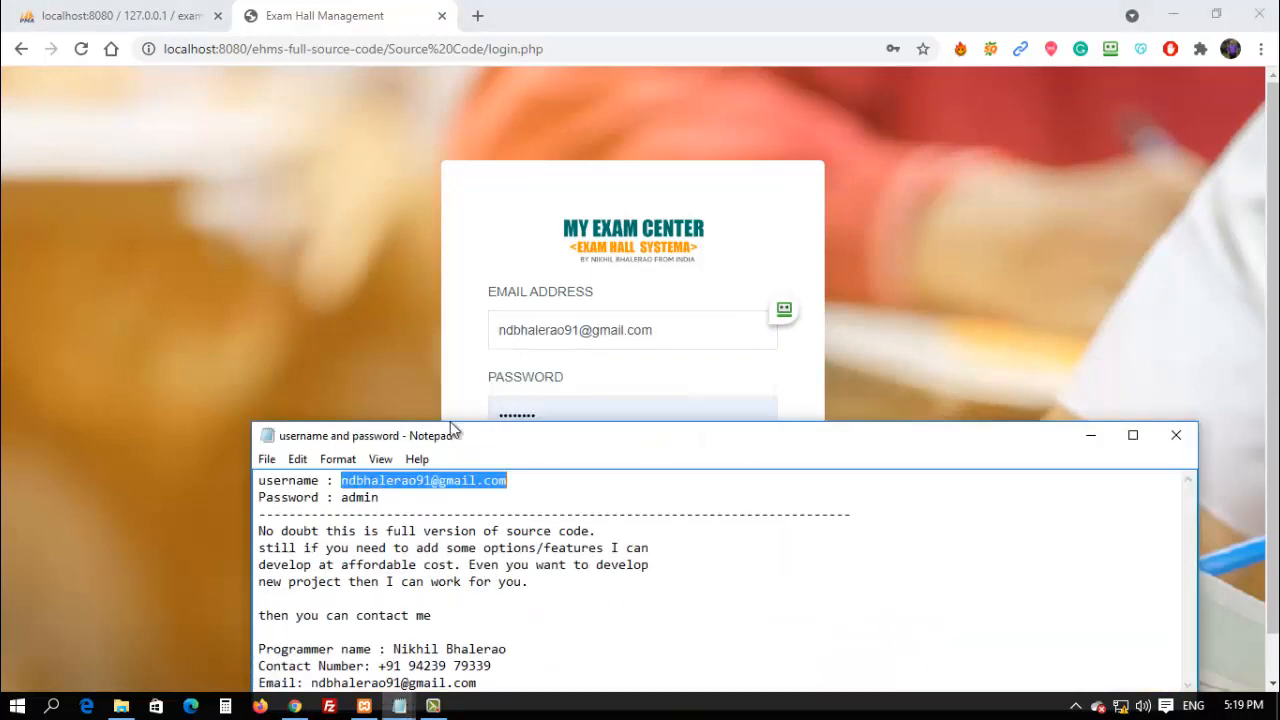
left_click_drag(380, 497, 344, 503)
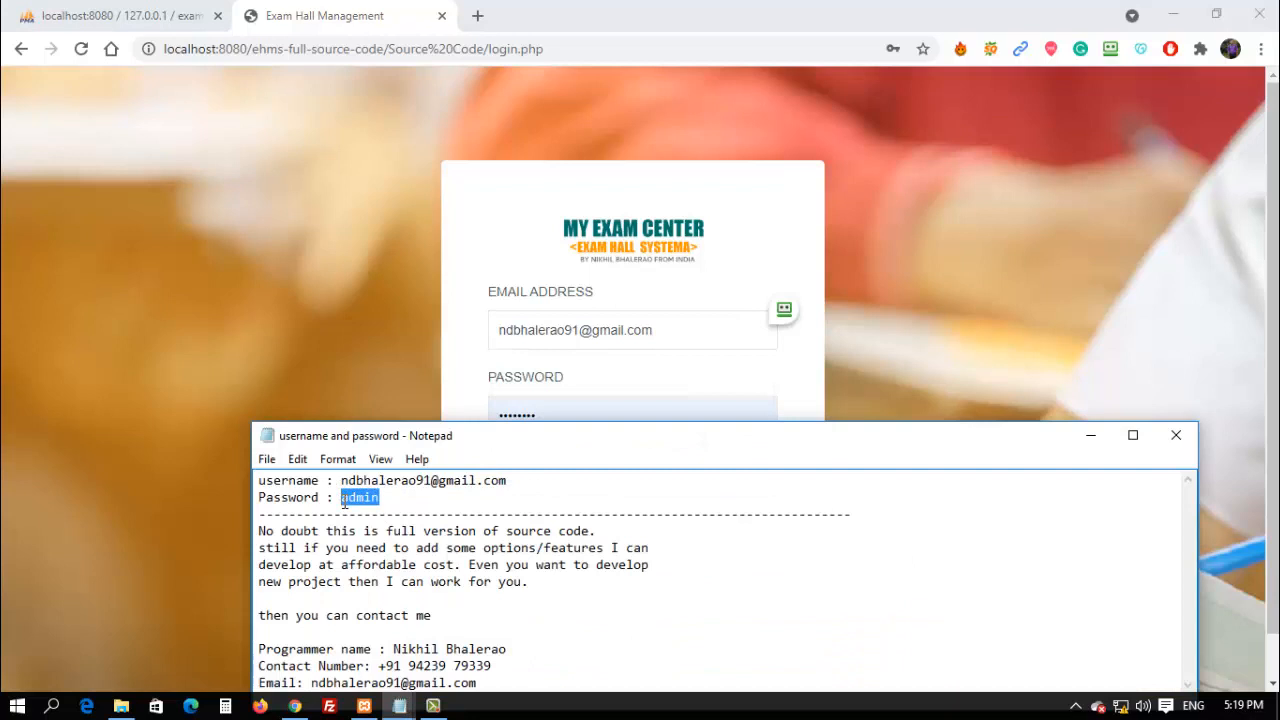
left_click(609, 376)
left_click(556, 414)
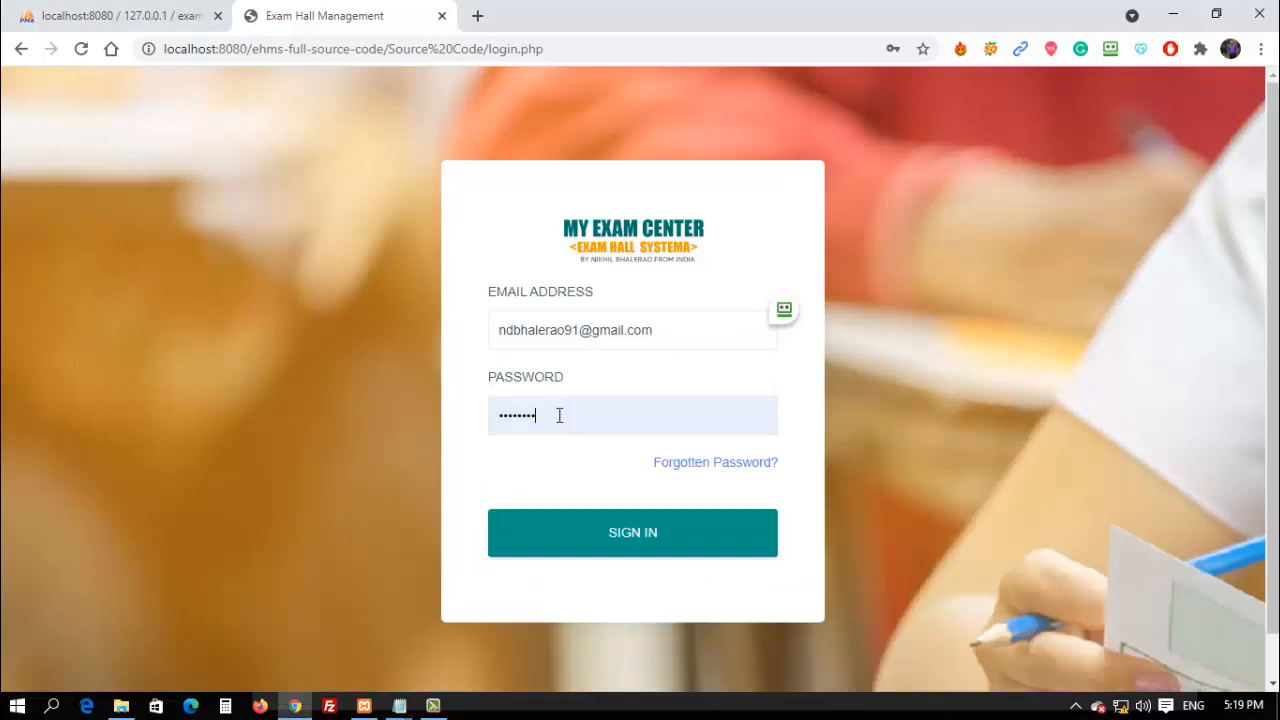
left_click_drag(553, 416, 492, 415)
type("admin")
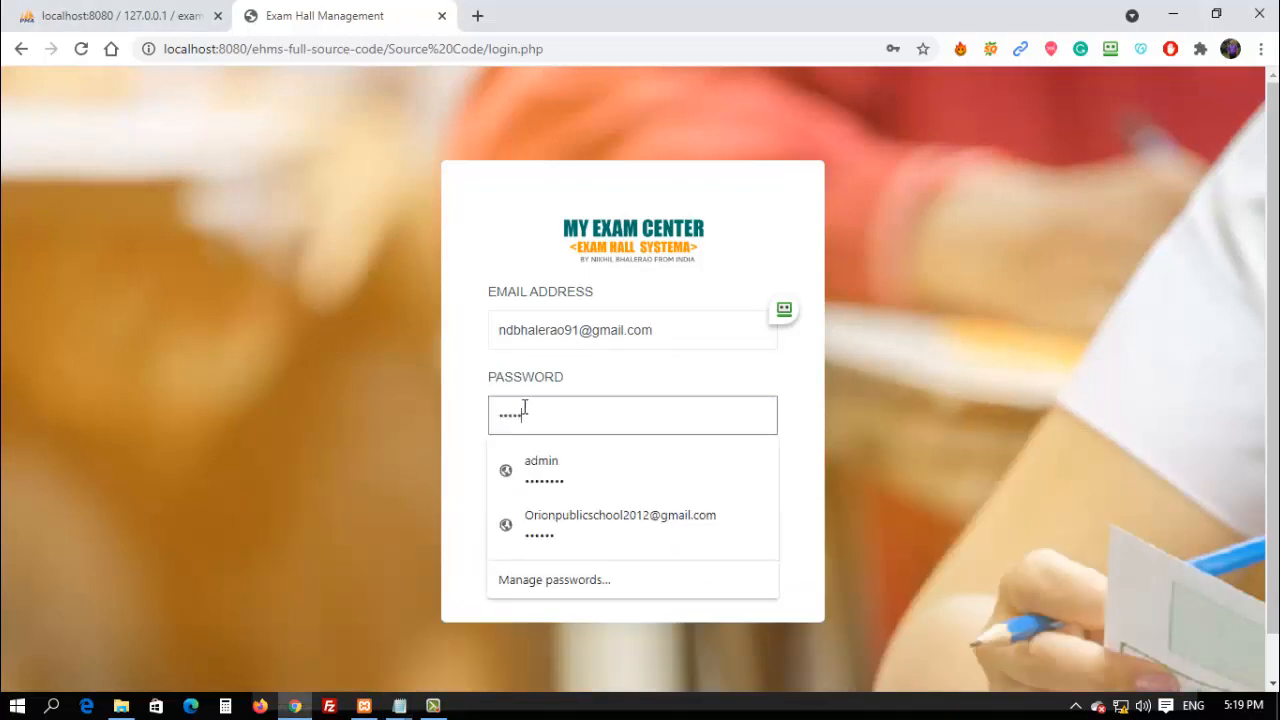
left_click(665, 533)
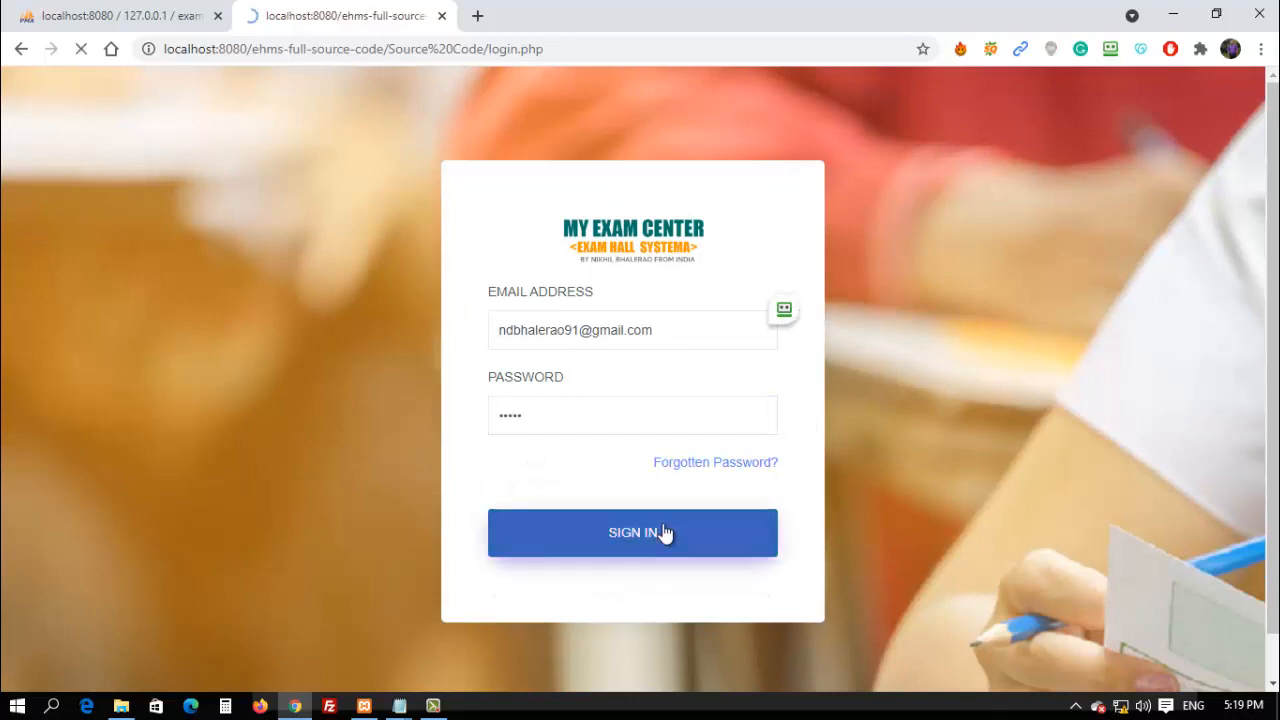
left_click(90, 12)
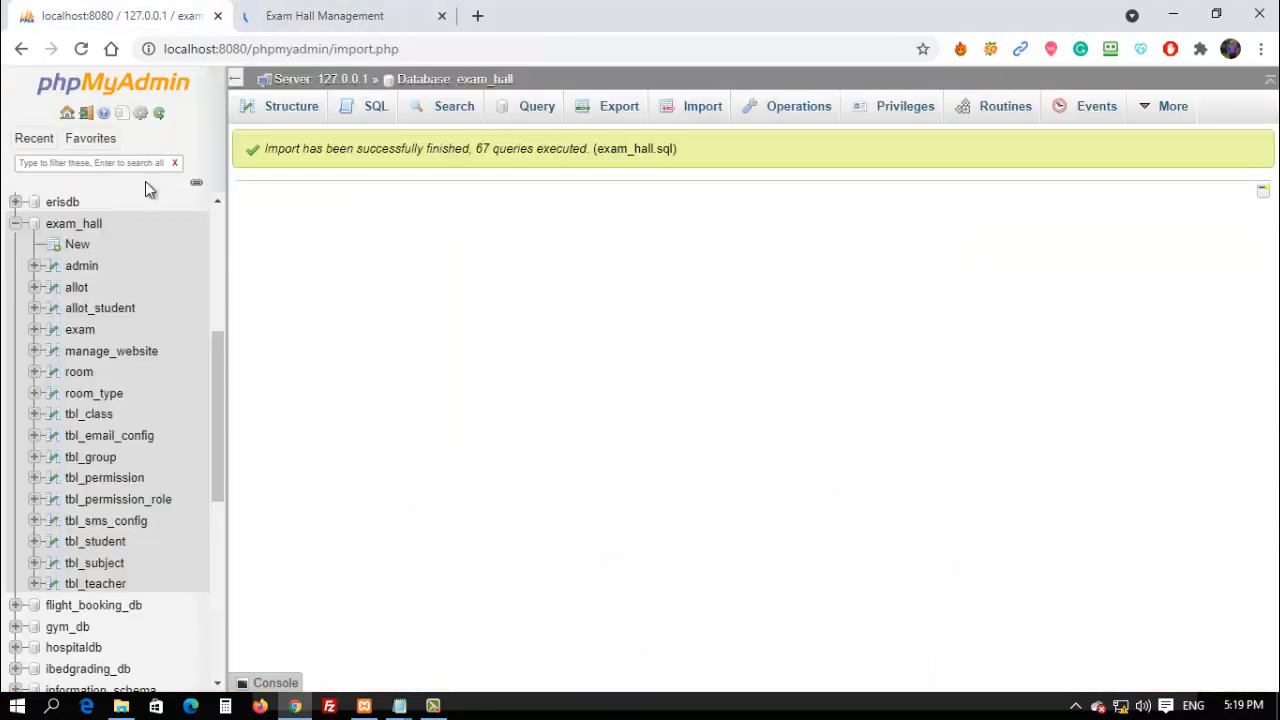
Check the empty tbl_student and tbl_teacher tables and the admin table's nine rows.
left_click(98, 543)
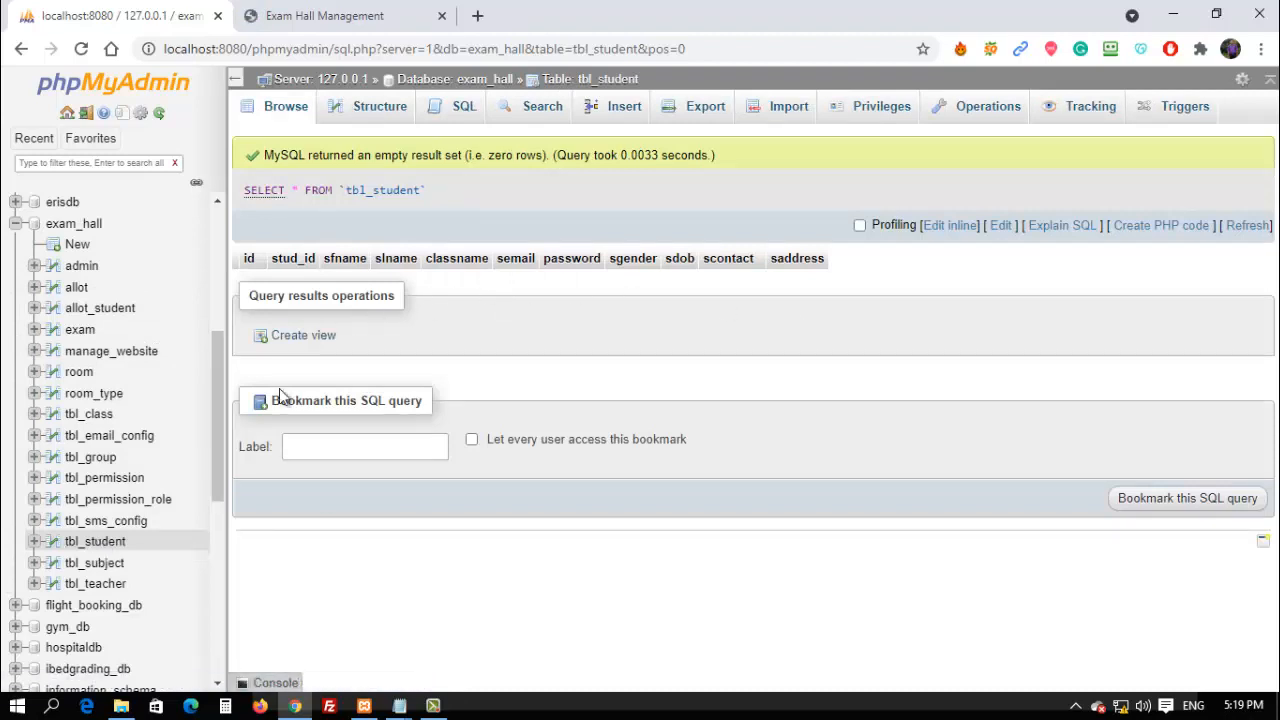
left_click(110, 584)
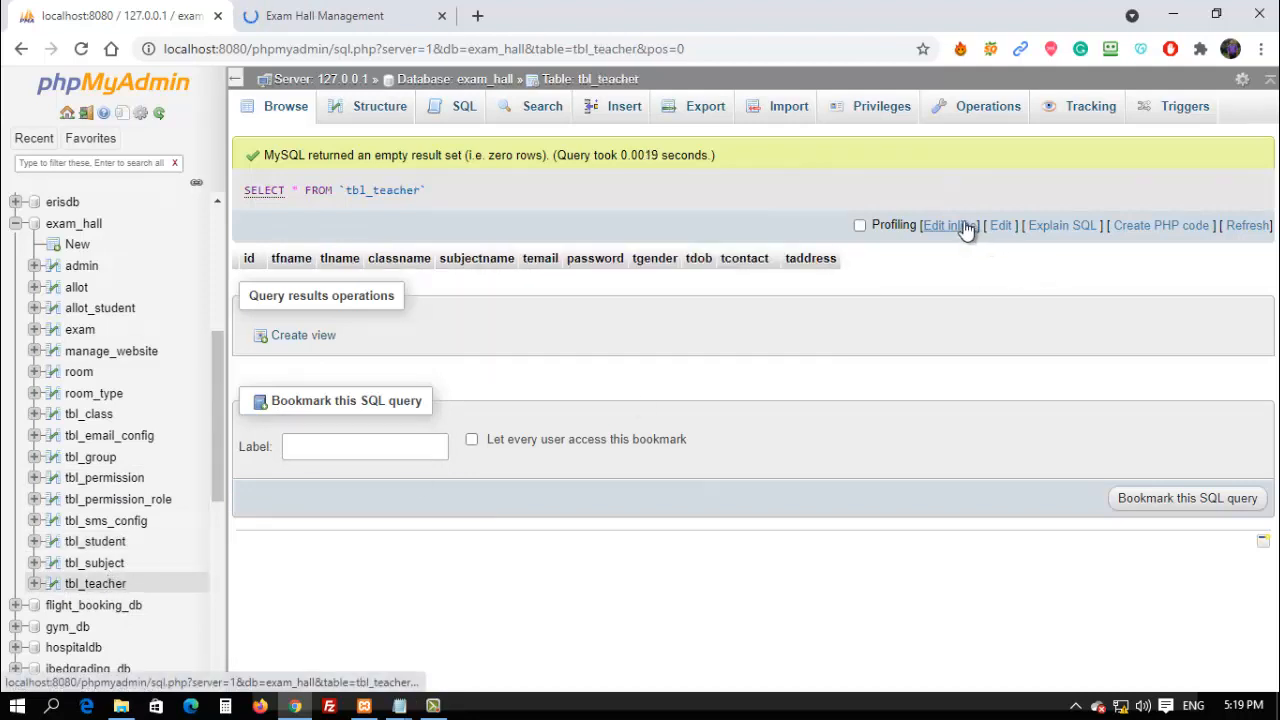
left_click(1189, 231)
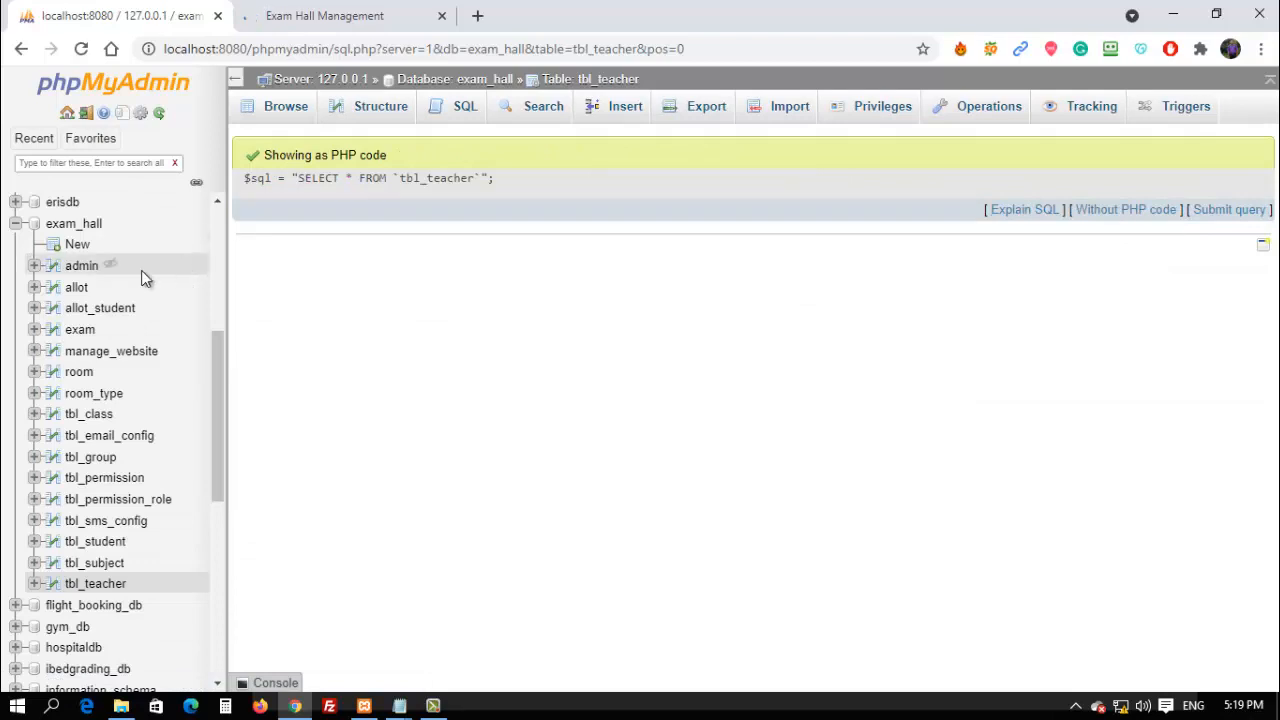
left_click(81, 267)
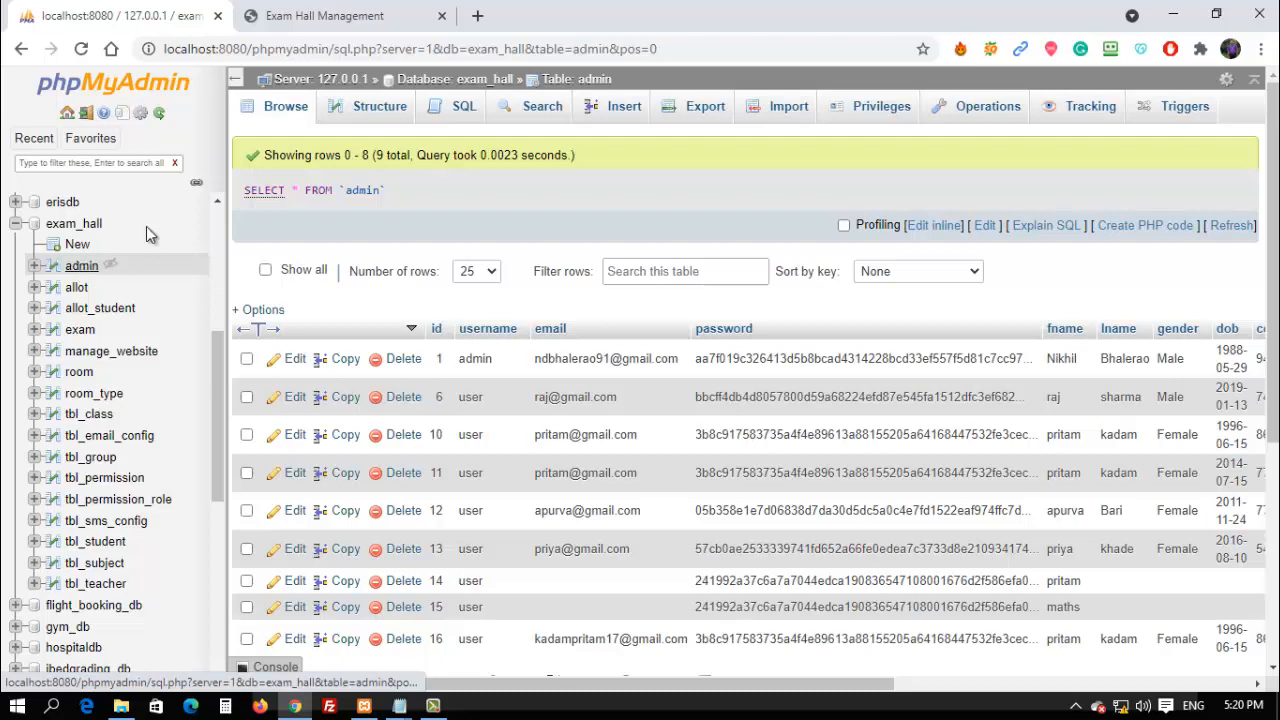
left_click(340, 15)
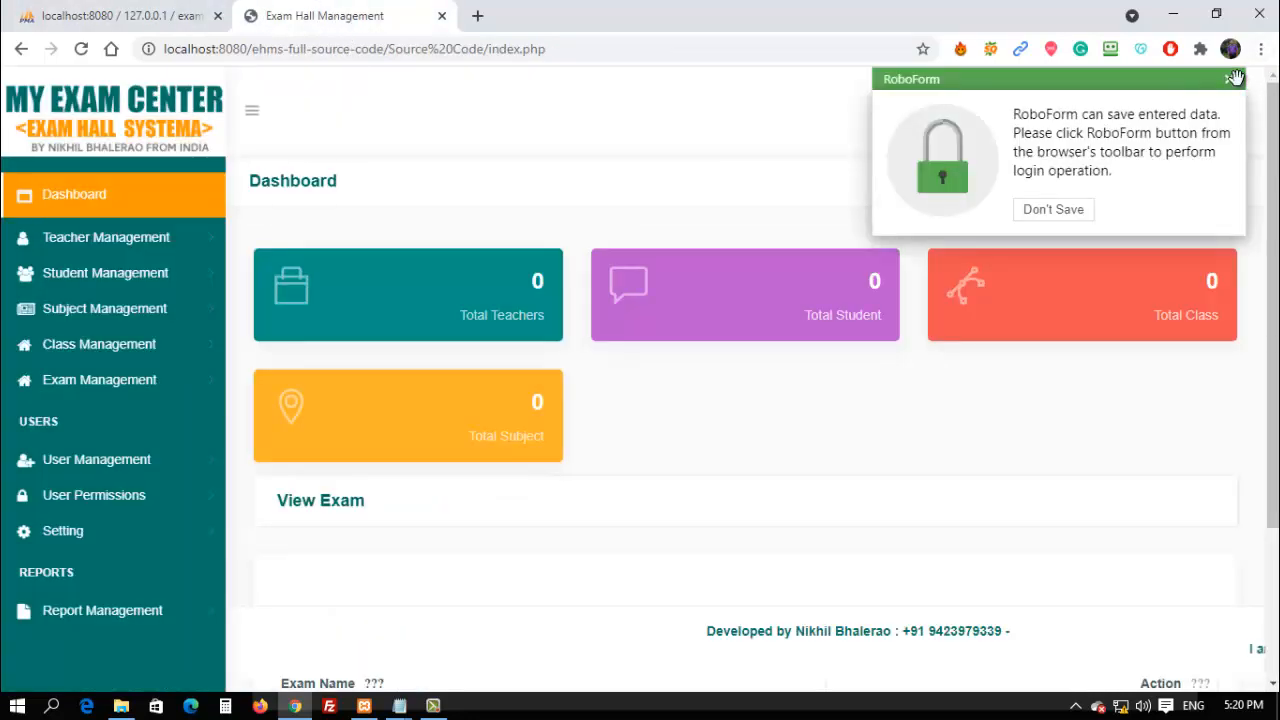
Dismiss the password-saving popup, check the account menu, then open Teacher Management's Add Teacher form.
left_click(1231, 80)
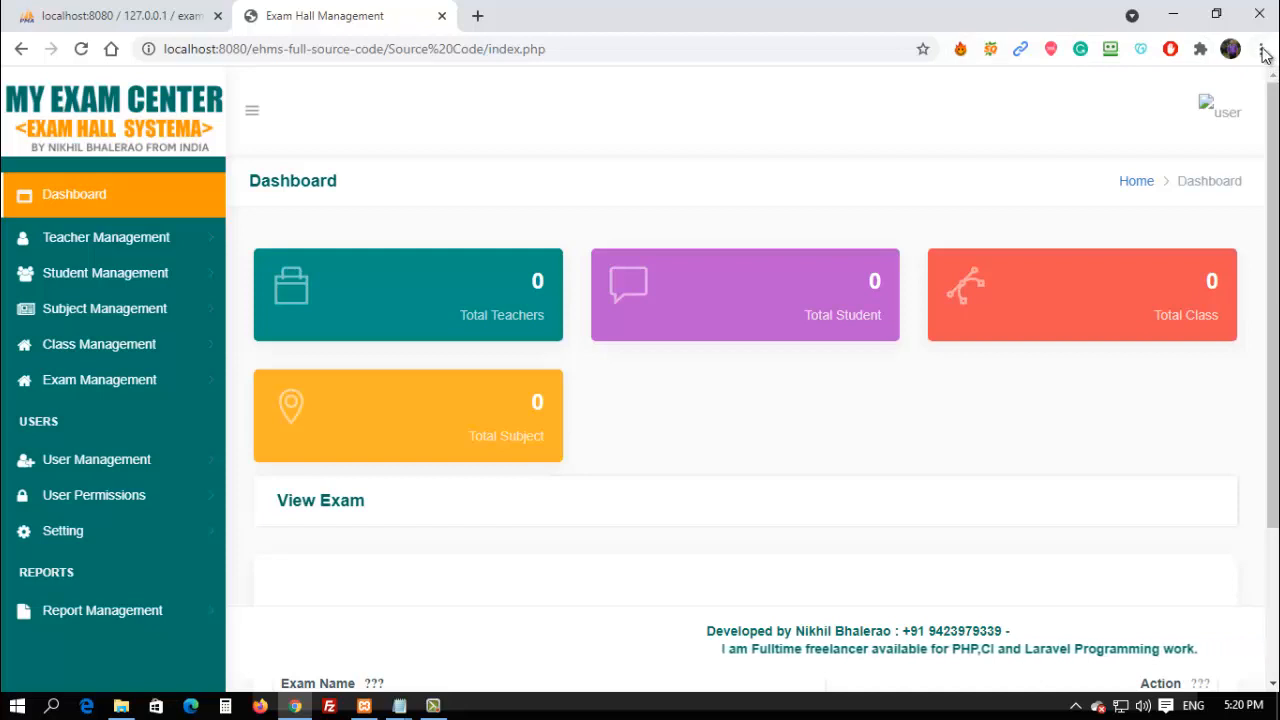
left_click(1220, 108)
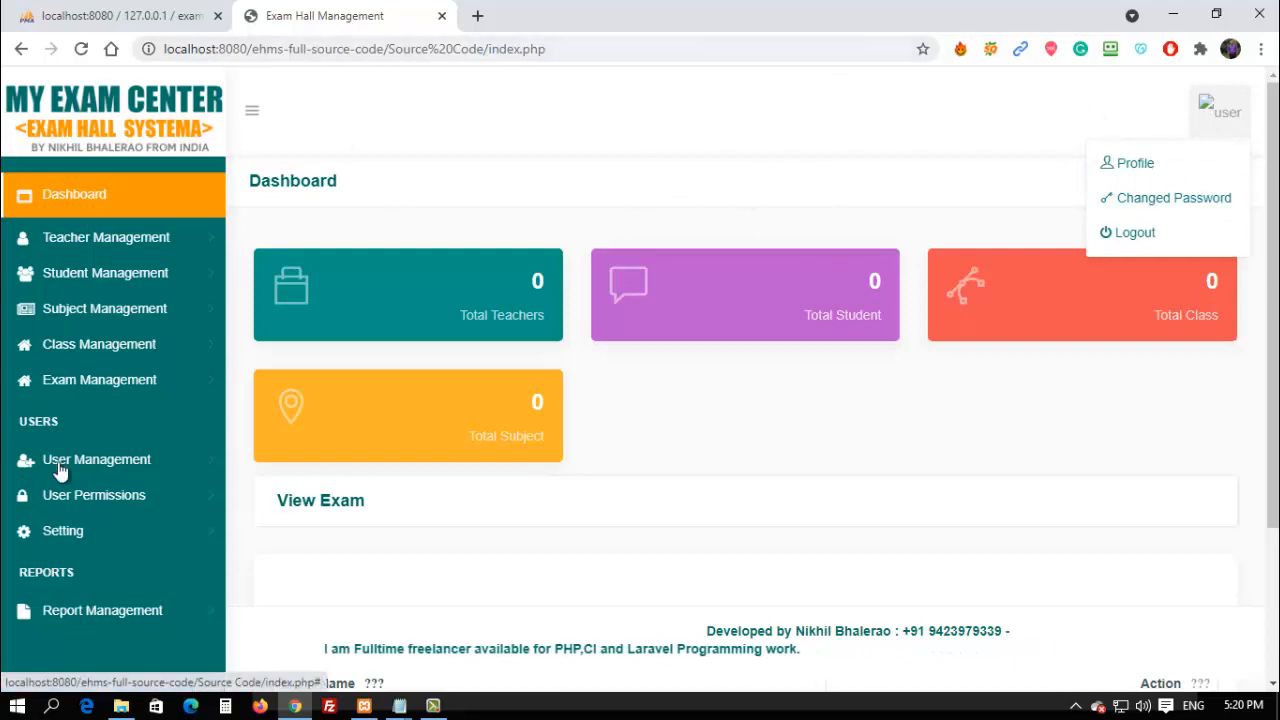
left_click(100, 245)
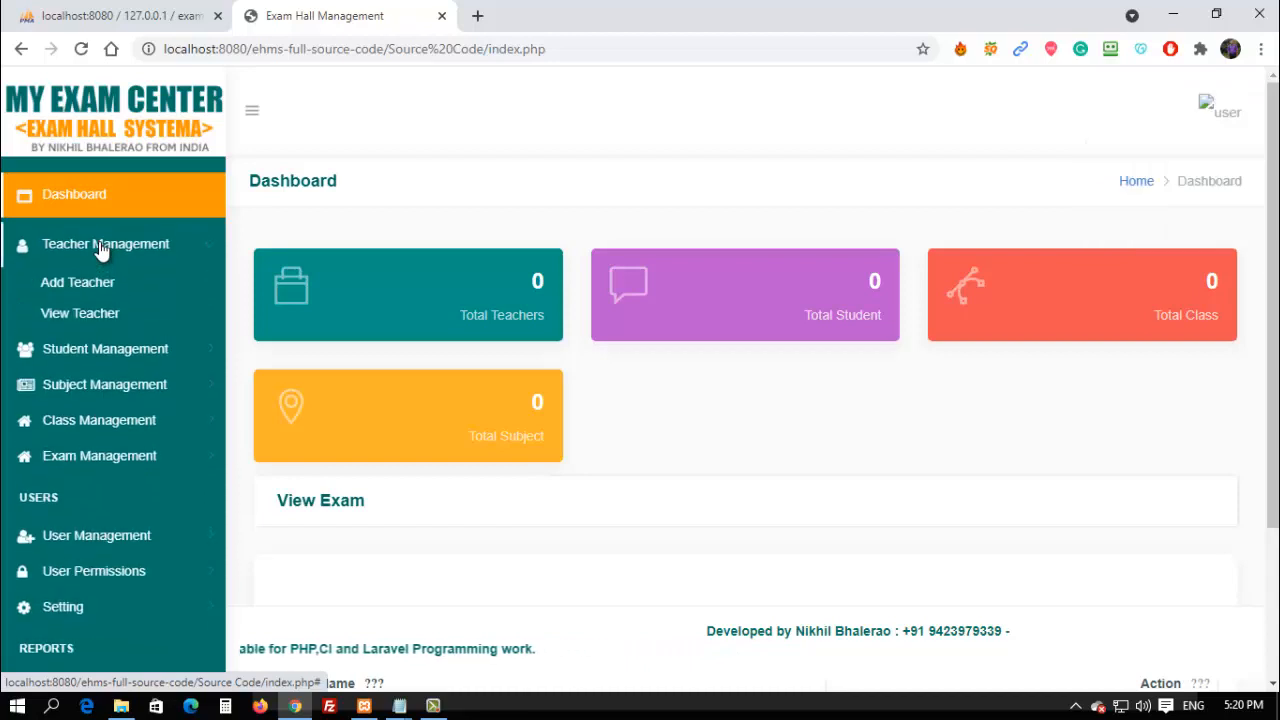
left_click(89, 283)
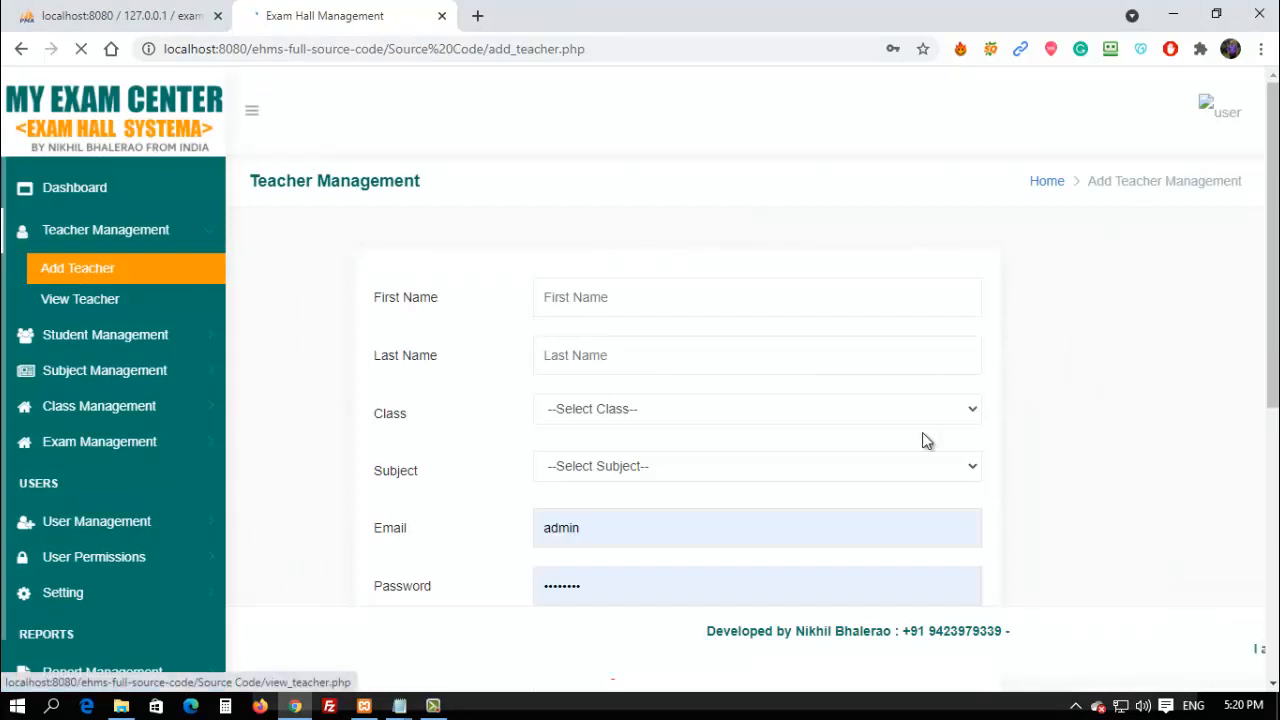
Enter the teacher's first and last name in the Add Teacher form.
left_click(581, 284)
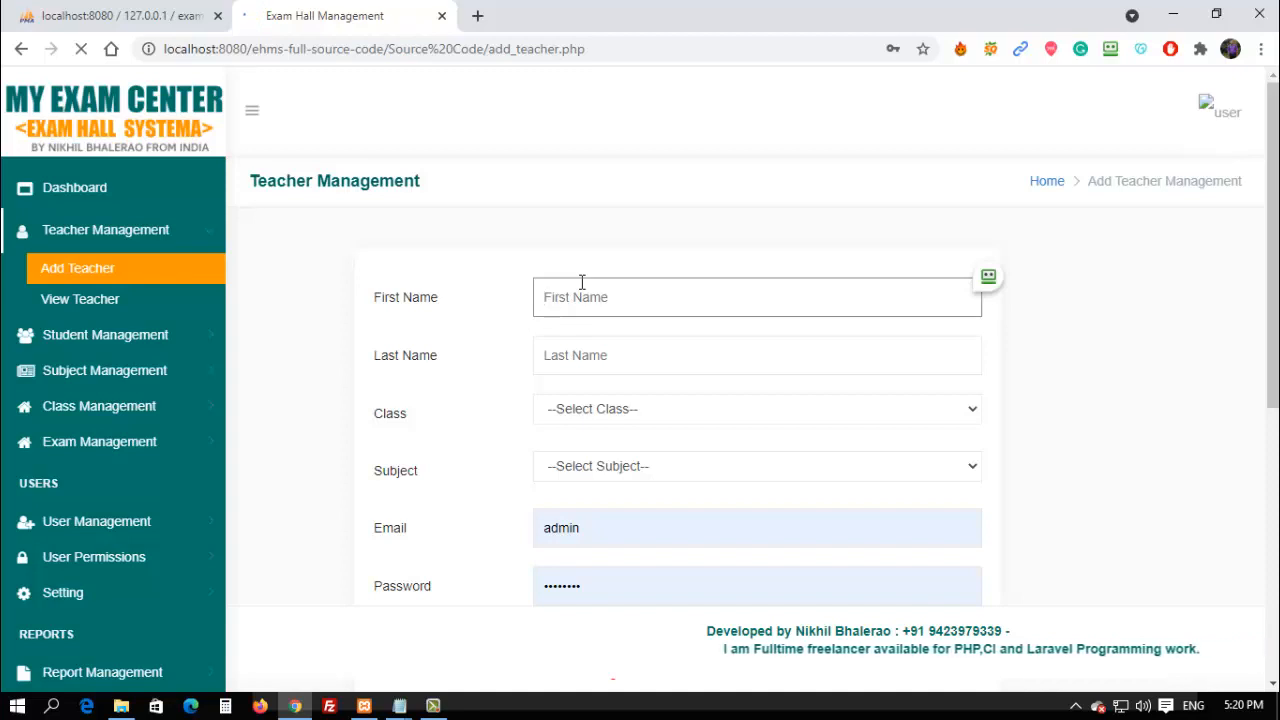
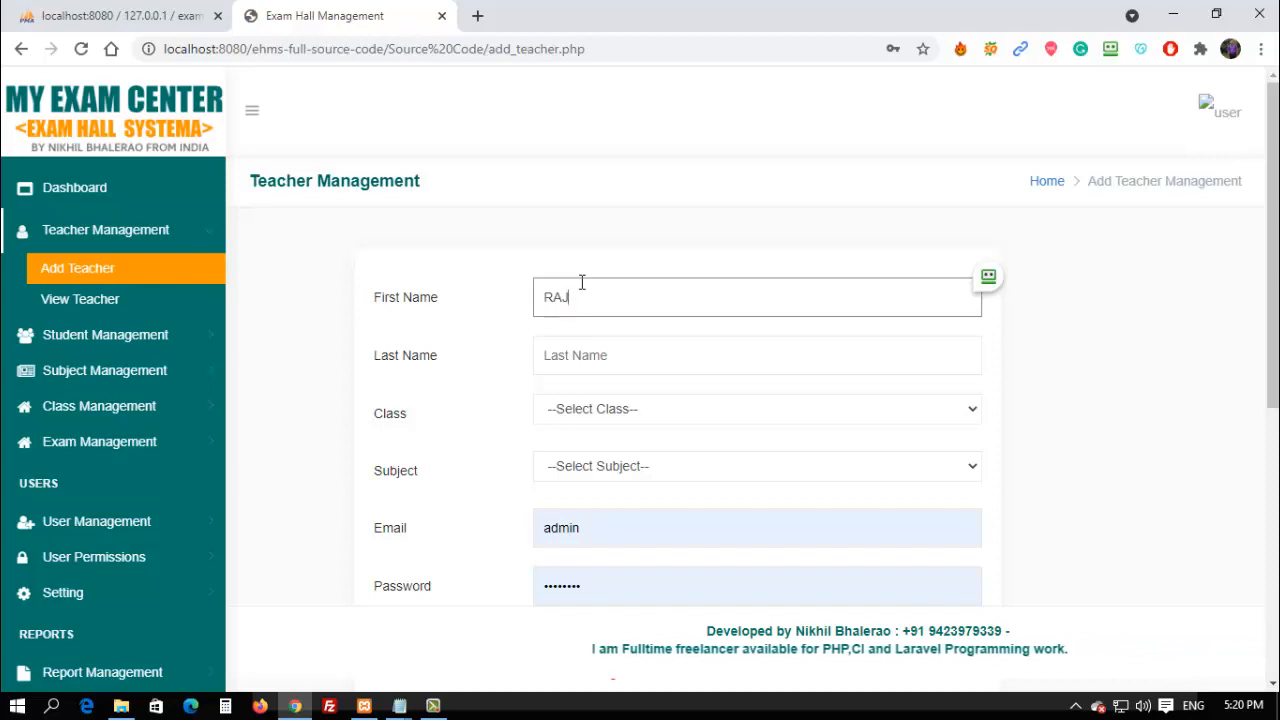
left_click(592, 355)
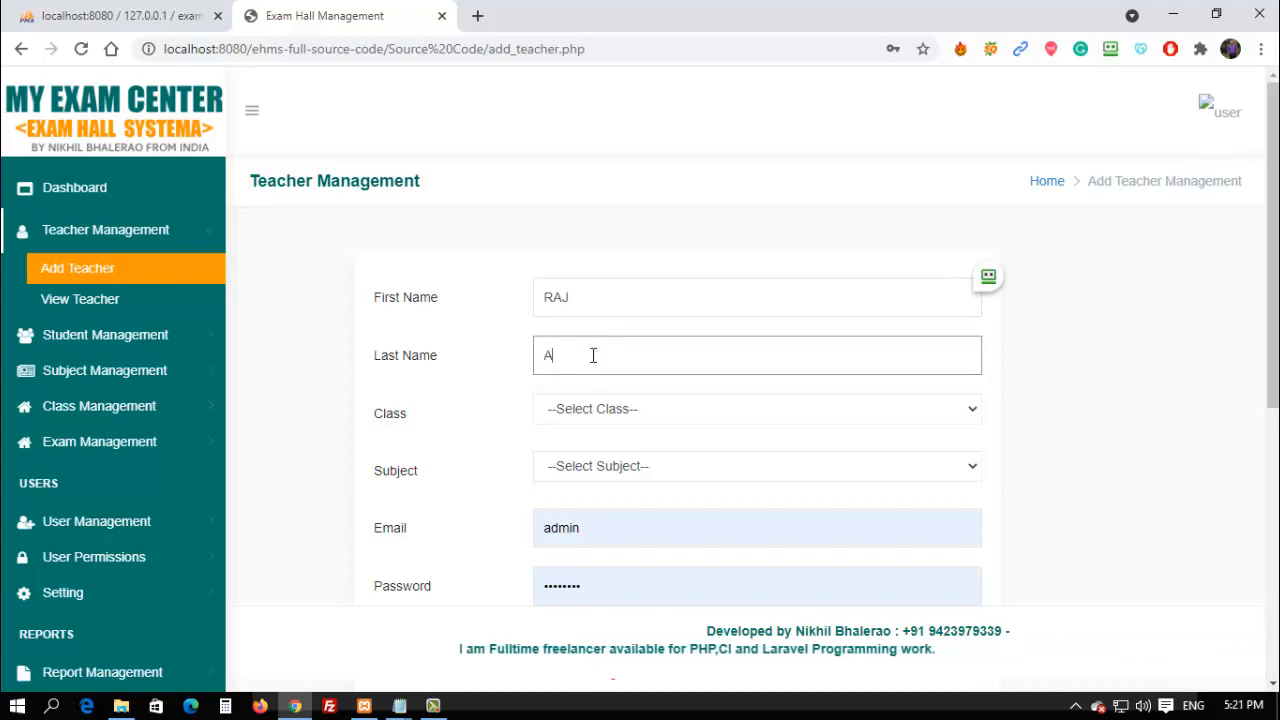
Find the Class and Subject dropdowns empty, then go to User Management's Add Users page.
left_click(615, 408)
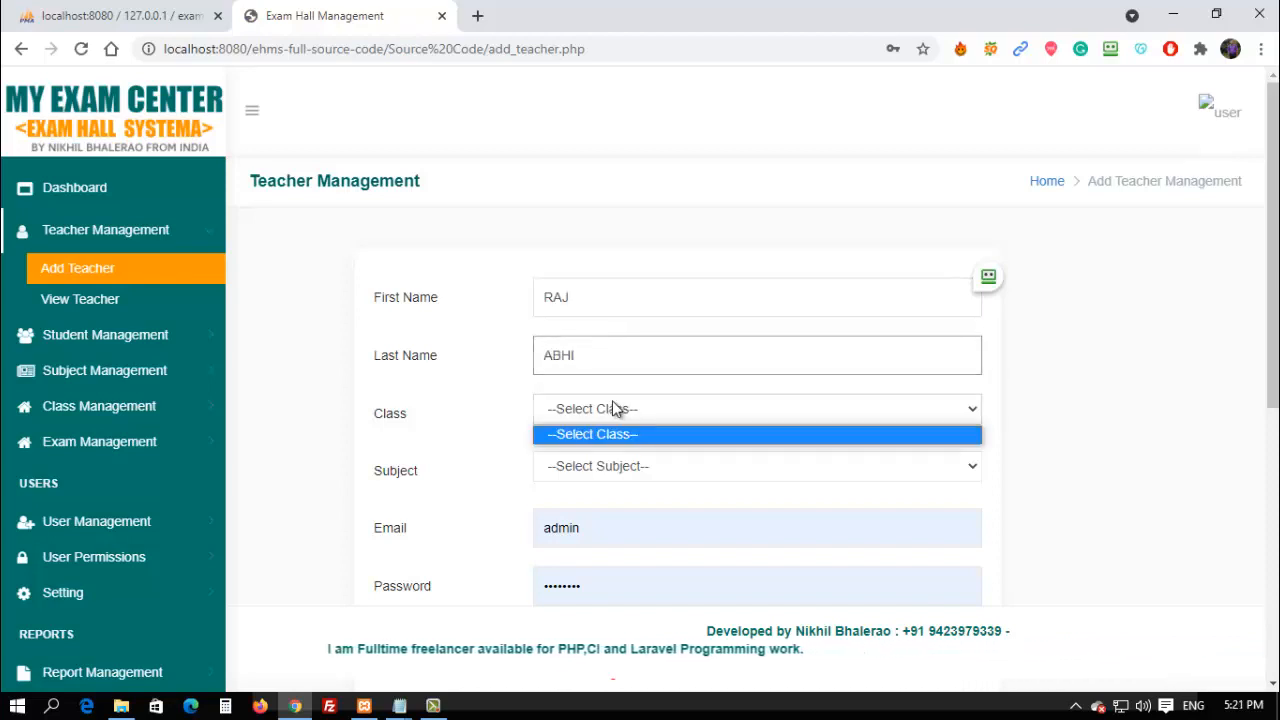
left_click(603, 434)
left_click(615, 408)
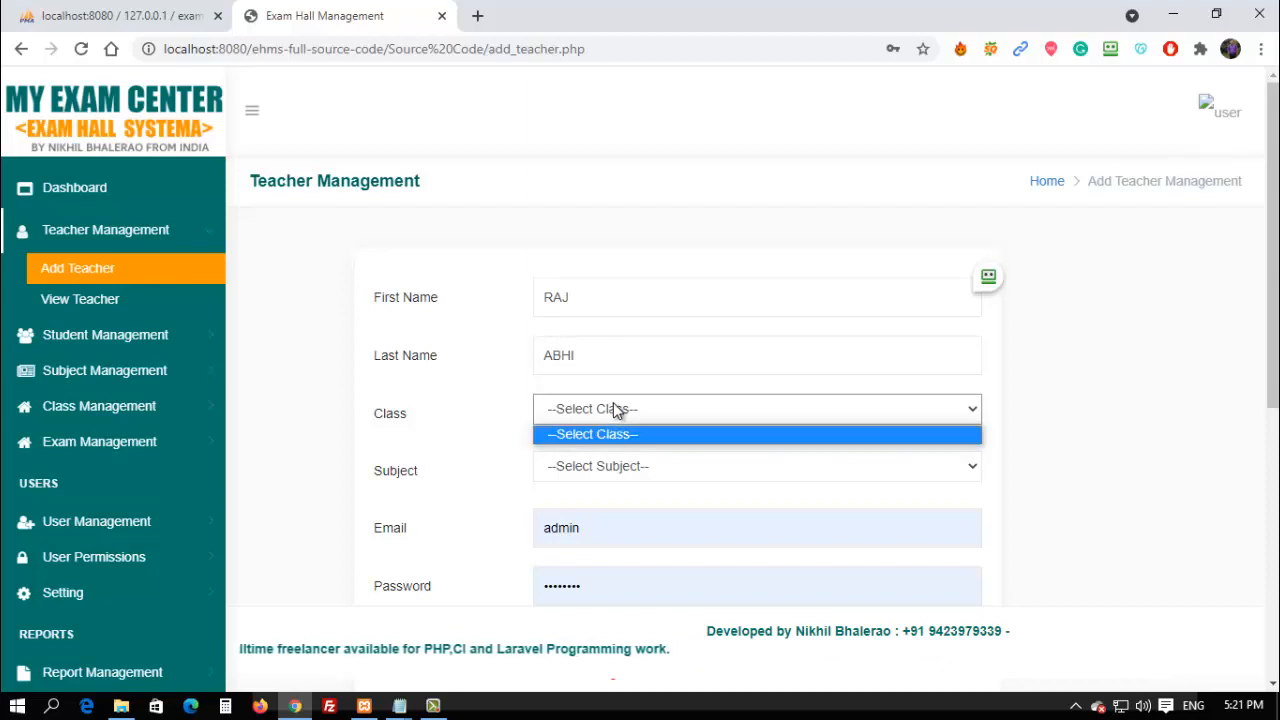
left_click(614, 406)
left_click(596, 465)
left_click(596, 465)
left_click(596, 465)
left_click(596, 465)
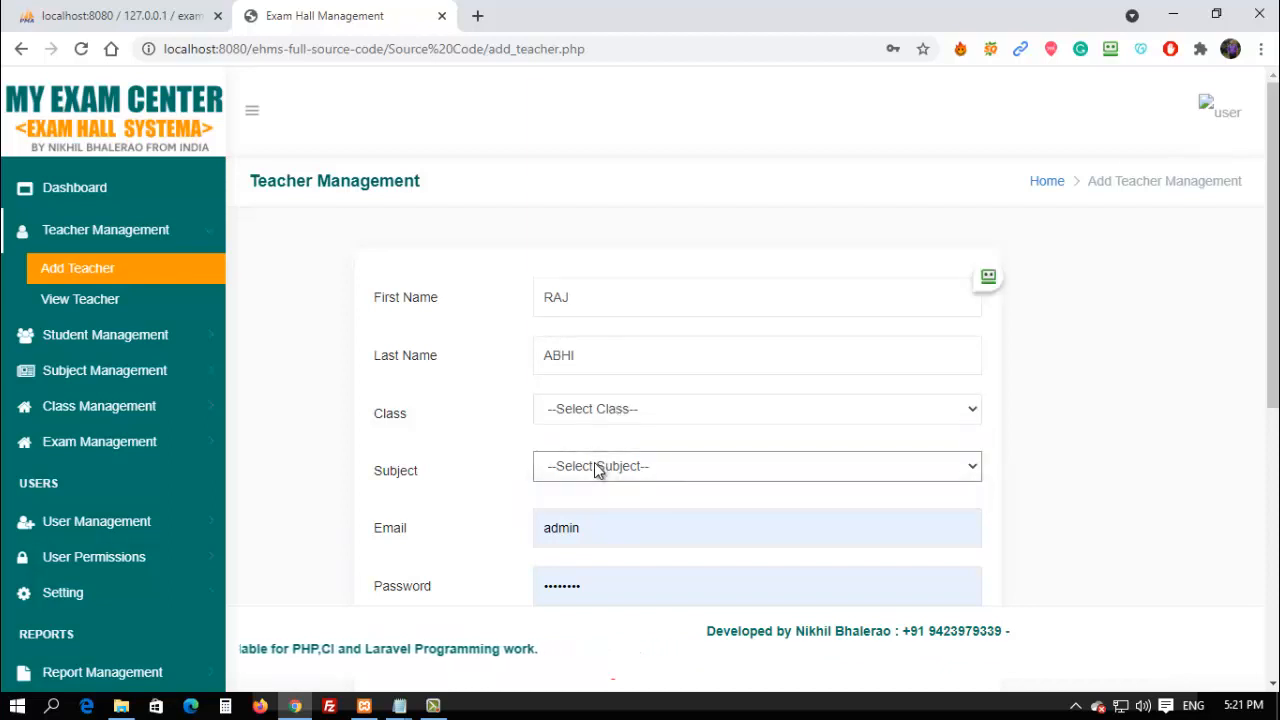
left_click(596, 467)
left_click(596, 467)
left_click(596, 467)
left_click(596, 467)
left_click(596, 467)
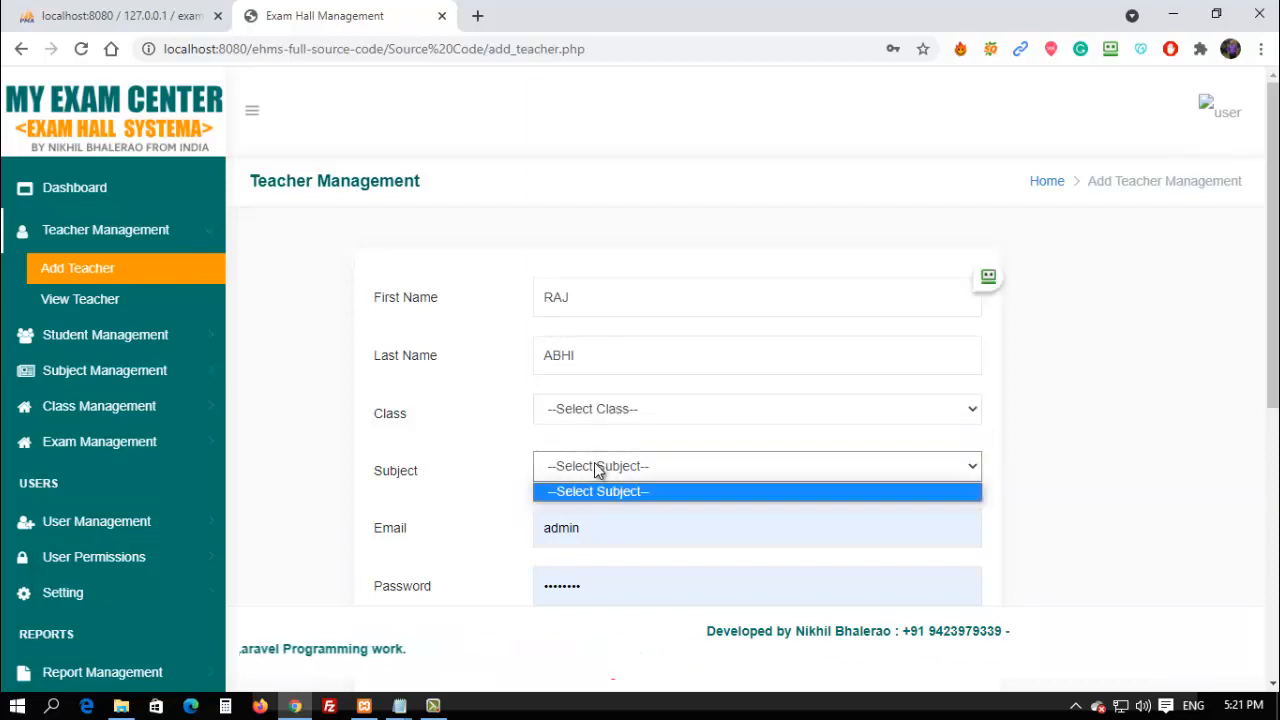
left_click(596, 467)
left_click(596, 467)
left_click(596, 467)
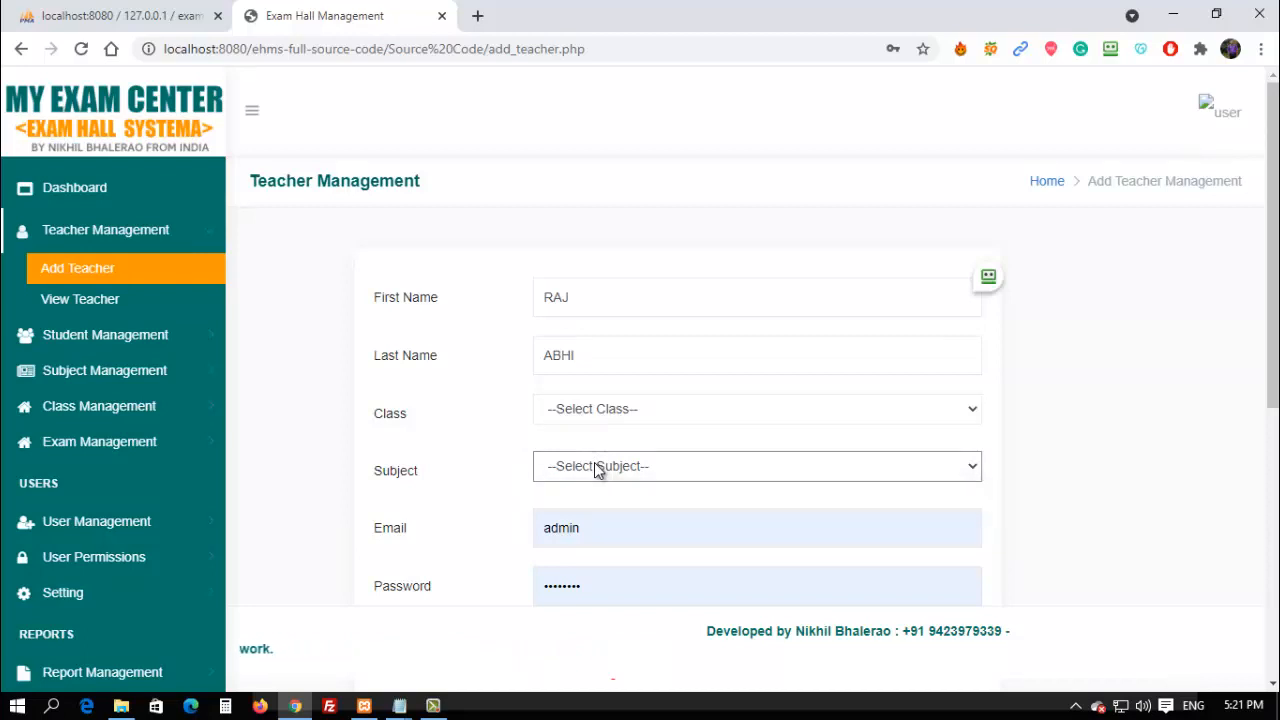
left_click(94, 521)
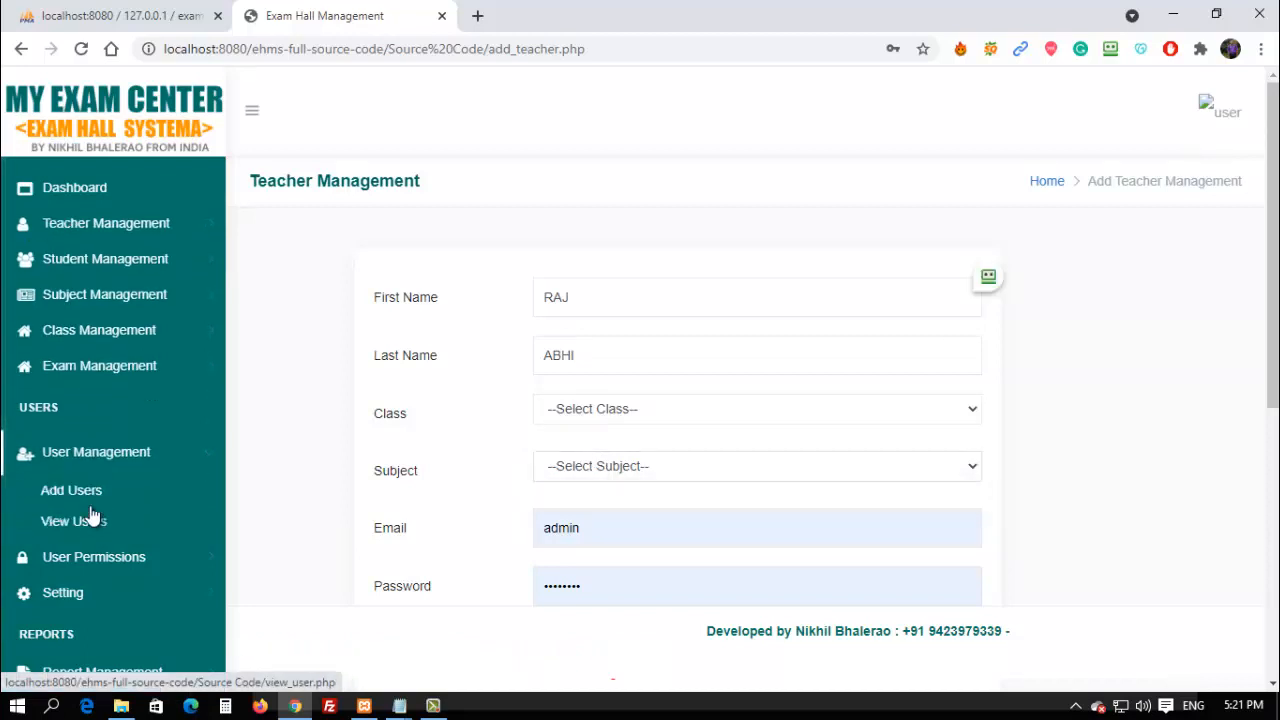
left_click(84, 493)
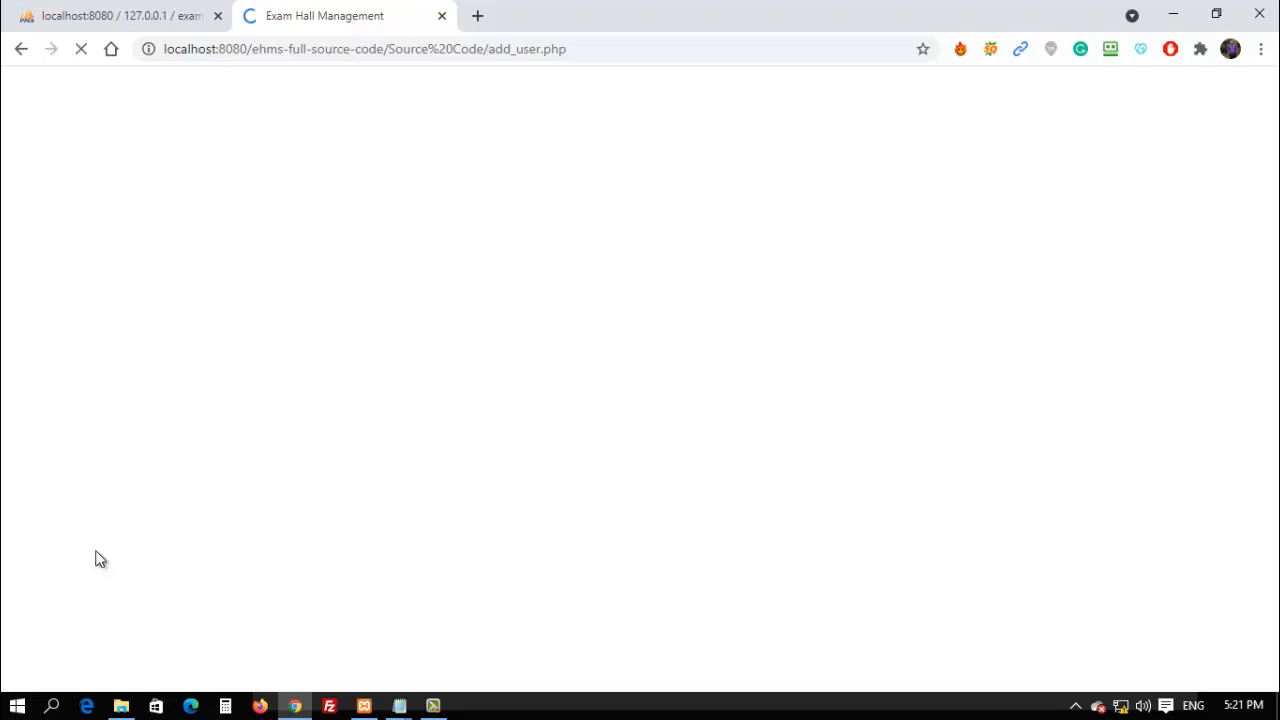
Check the phpMyAdmin admin table, dismiss the save-data popup, and return to the app's Dashboard.
left_click(131, 10)
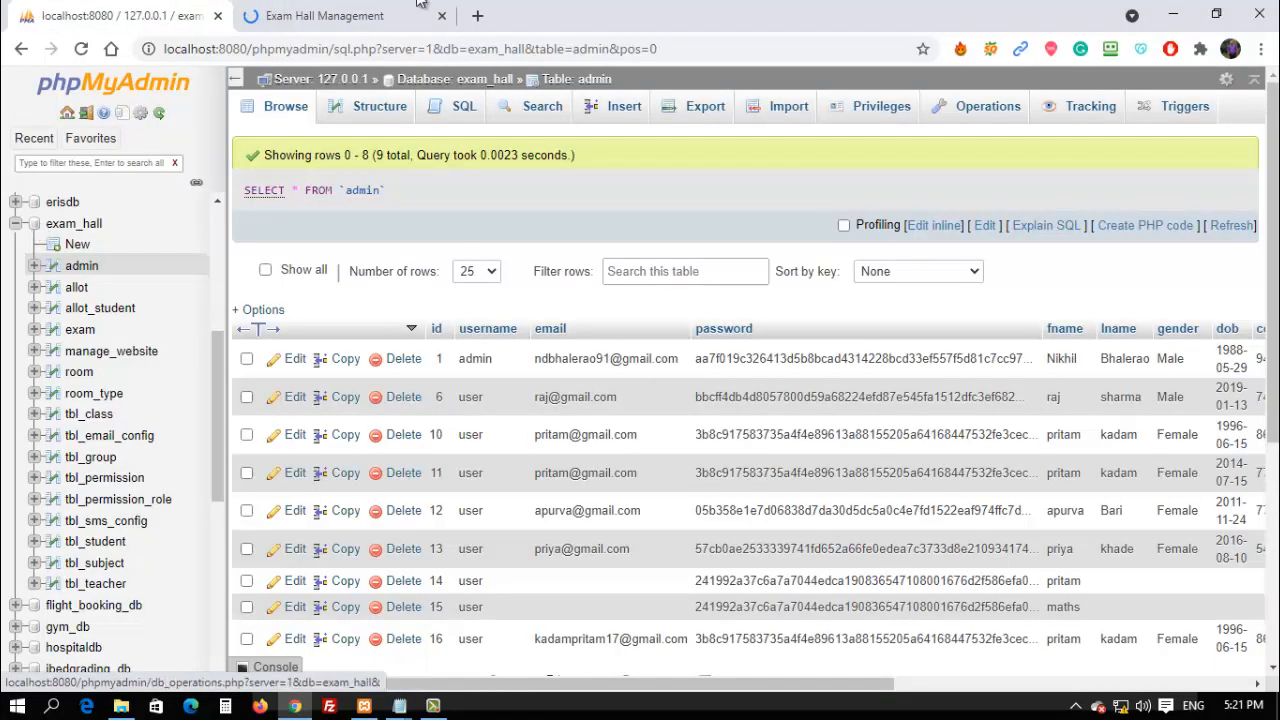
left_click(345, 18)
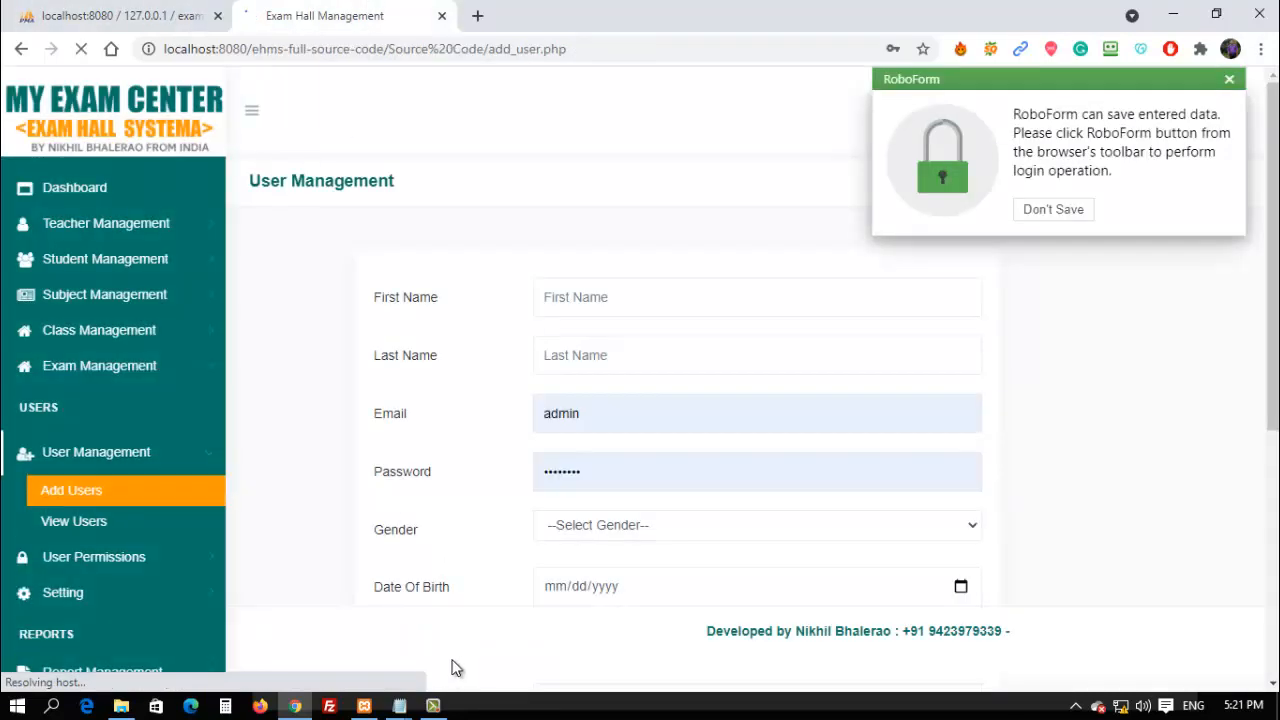
left_click(1229, 80)
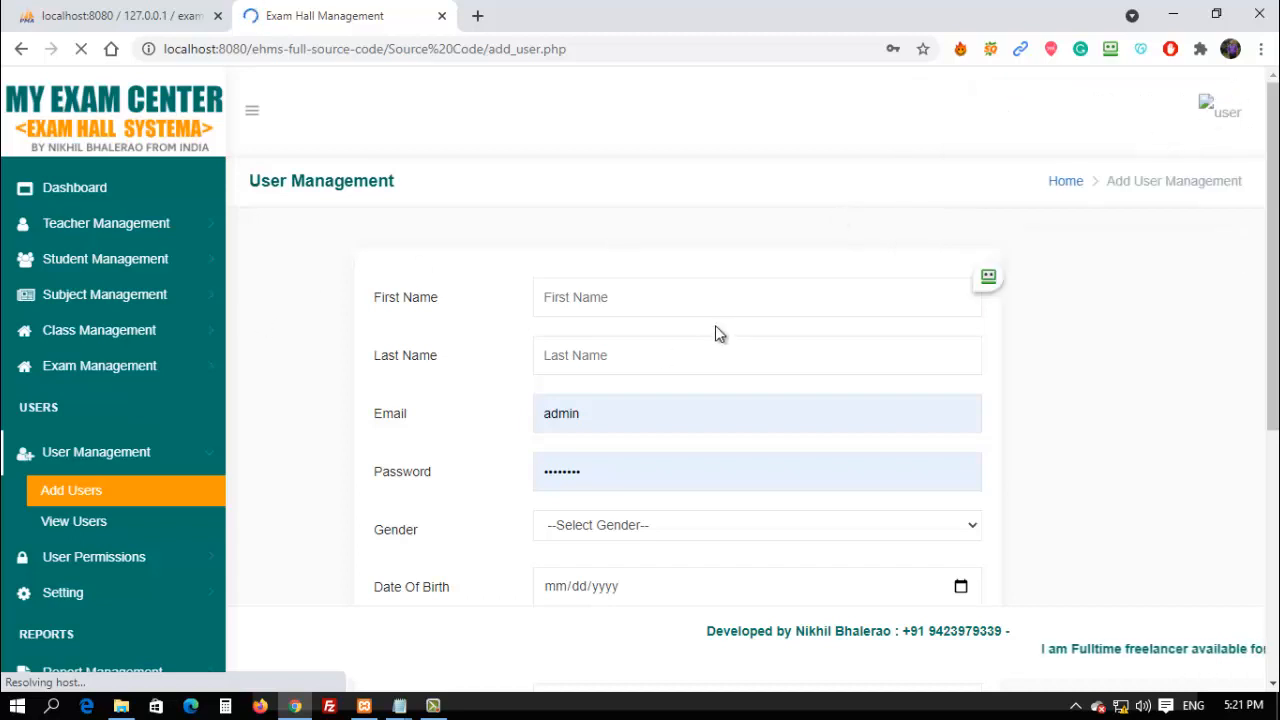
left_click(74, 188)
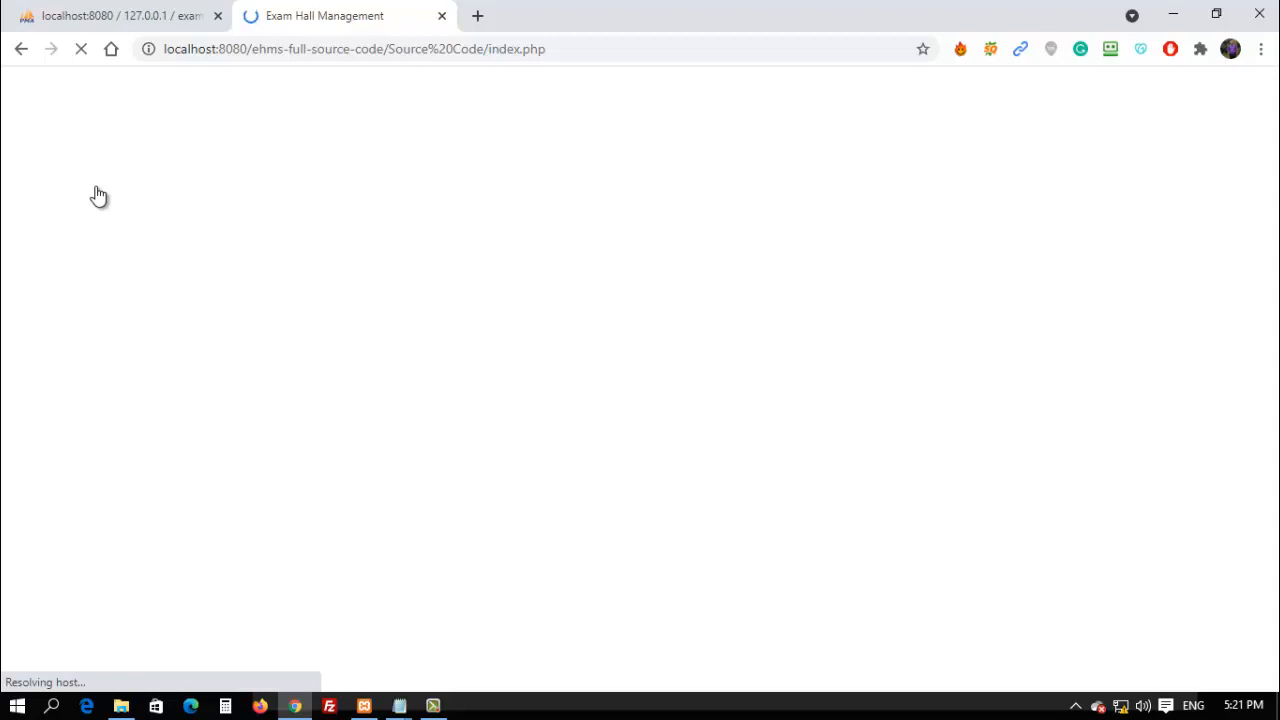
left_click(145, 14)
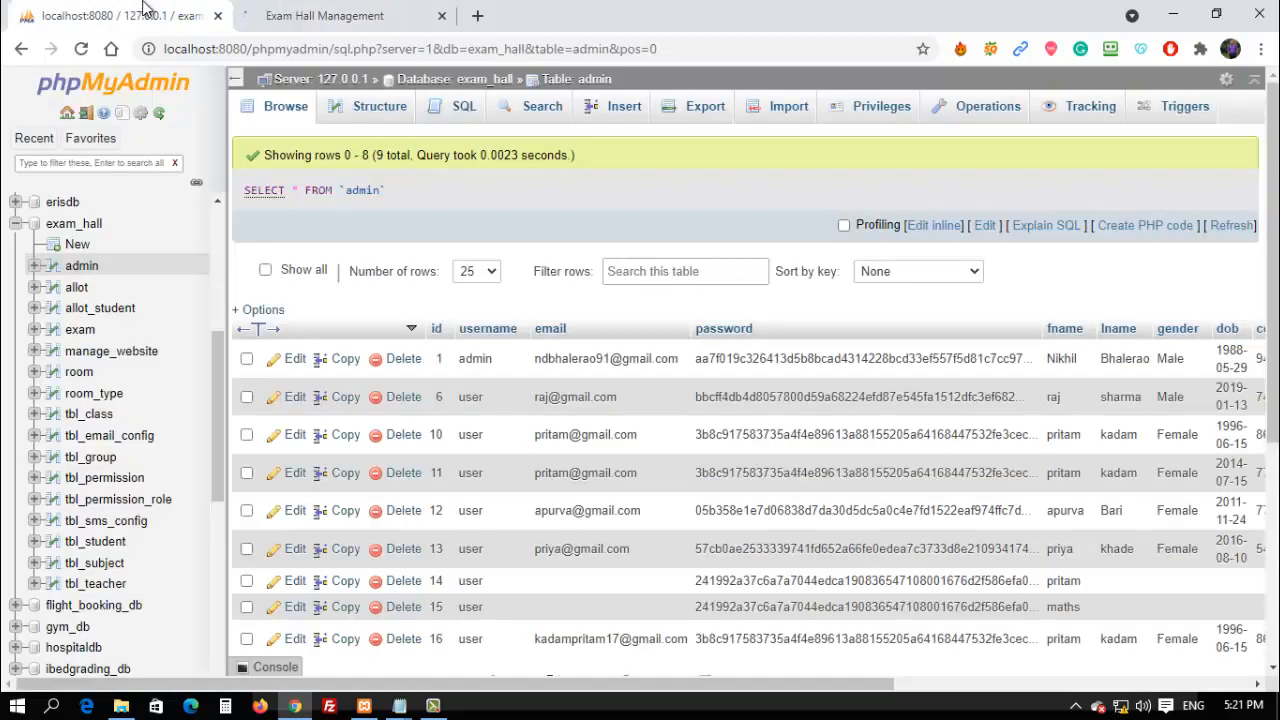
left_click(322, 10)
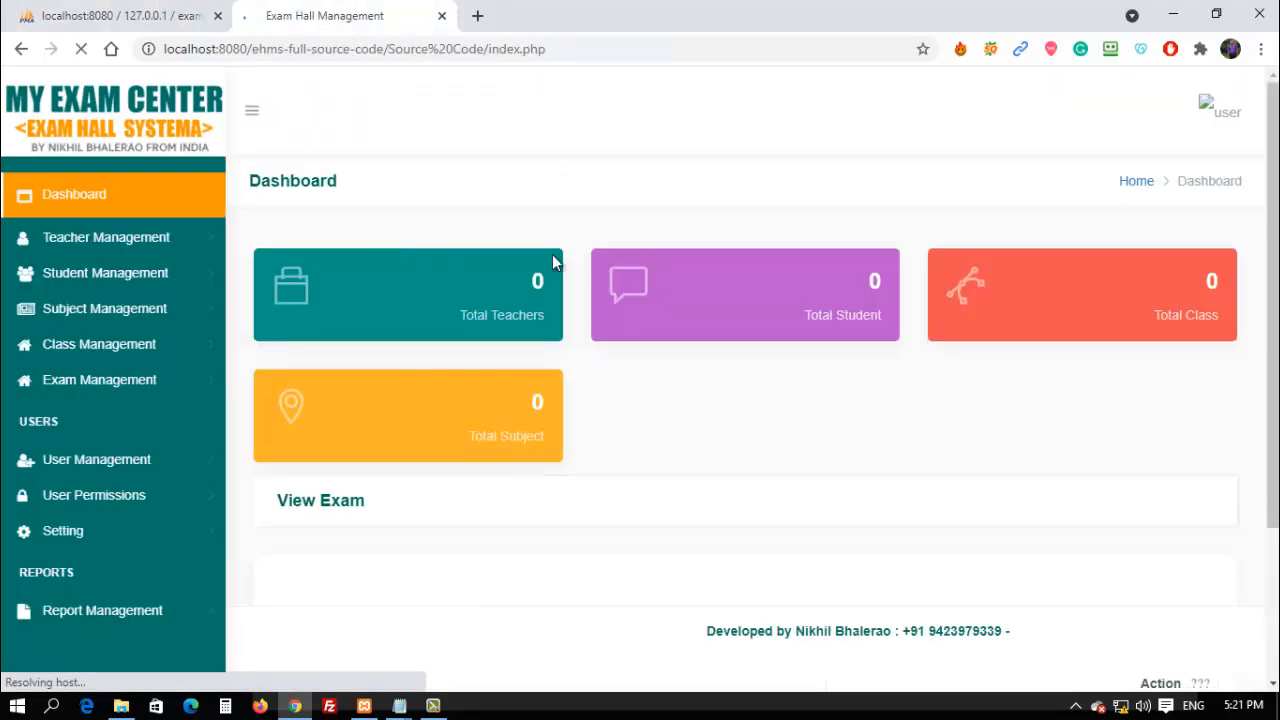
Find no classes in the Add Subject form's Class dropdown, then open Class Management's Add Class.
left_click(105, 316)
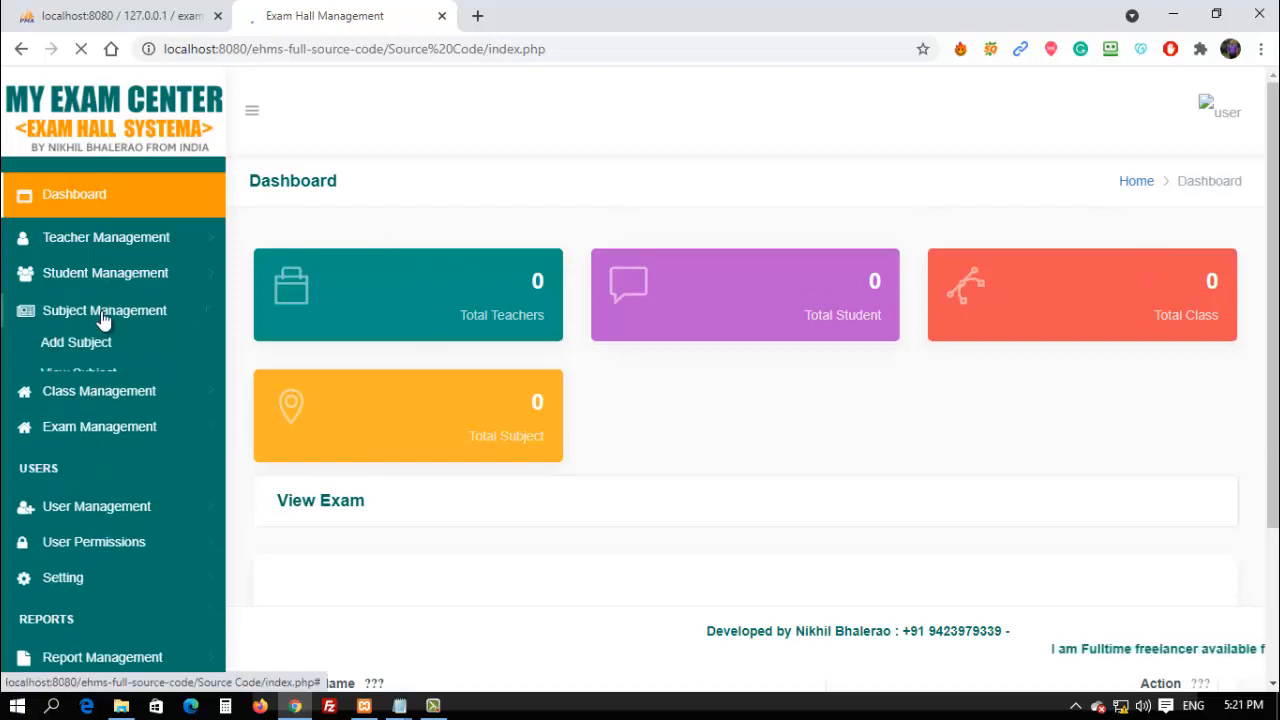
left_click(95, 362)
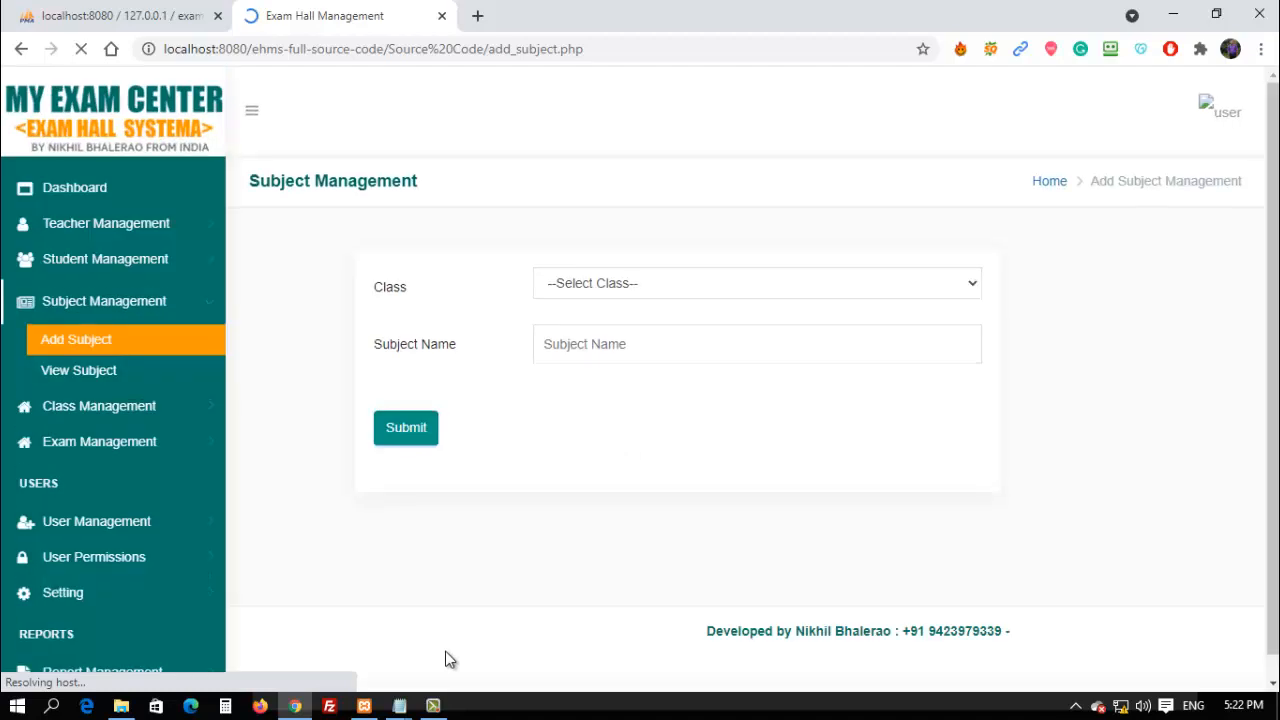
left_click(568, 286)
left_click(568, 286)
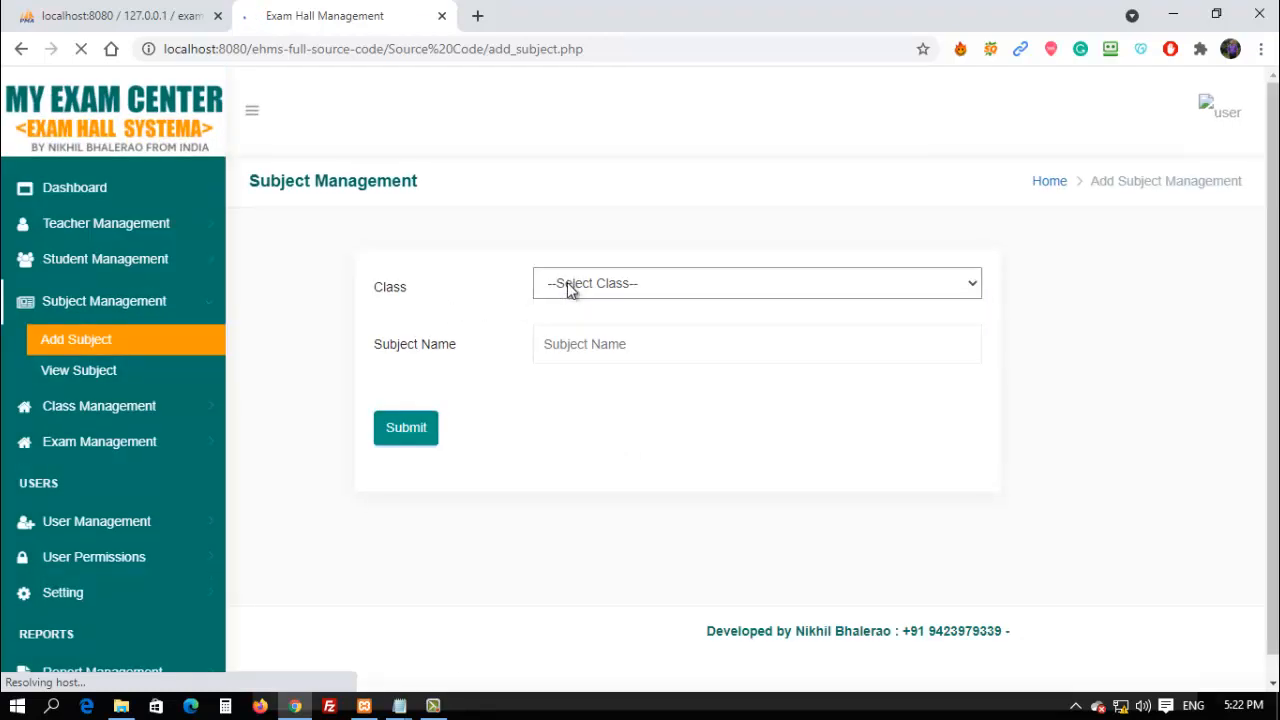
left_click(568, 286)
left_click(568, 286)
left_click(80, 406)
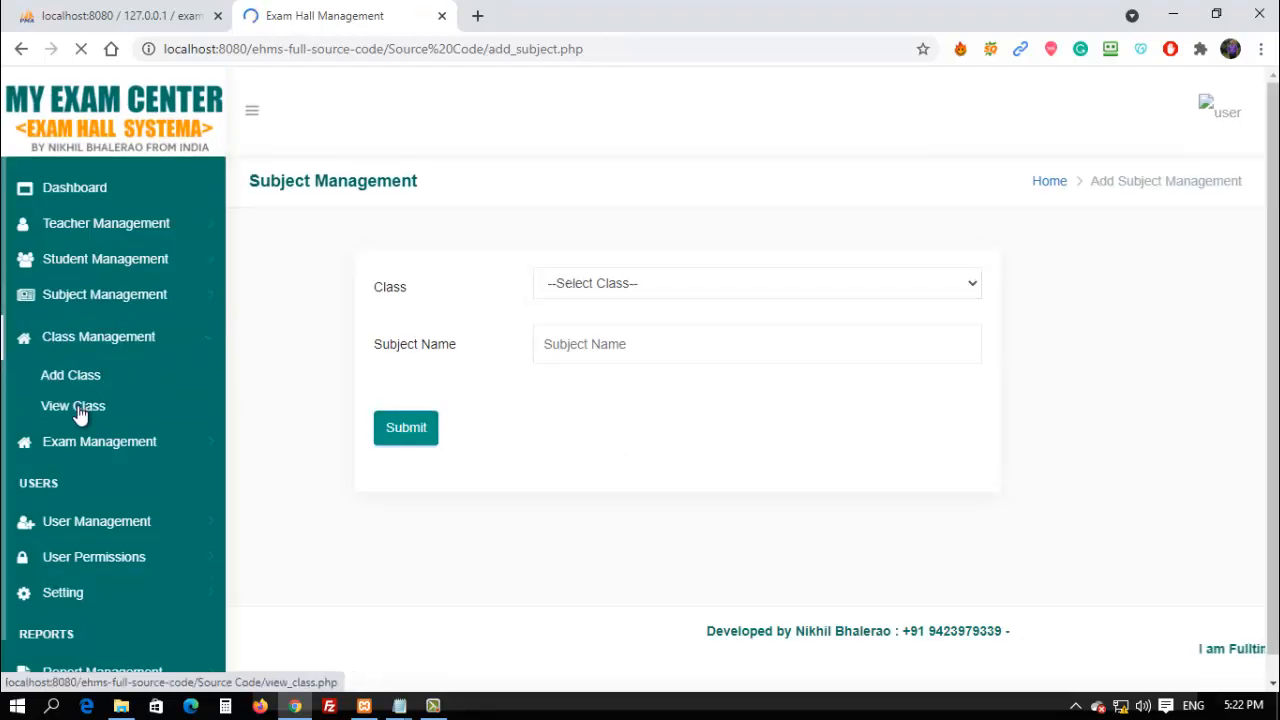
left_click(78, 376)
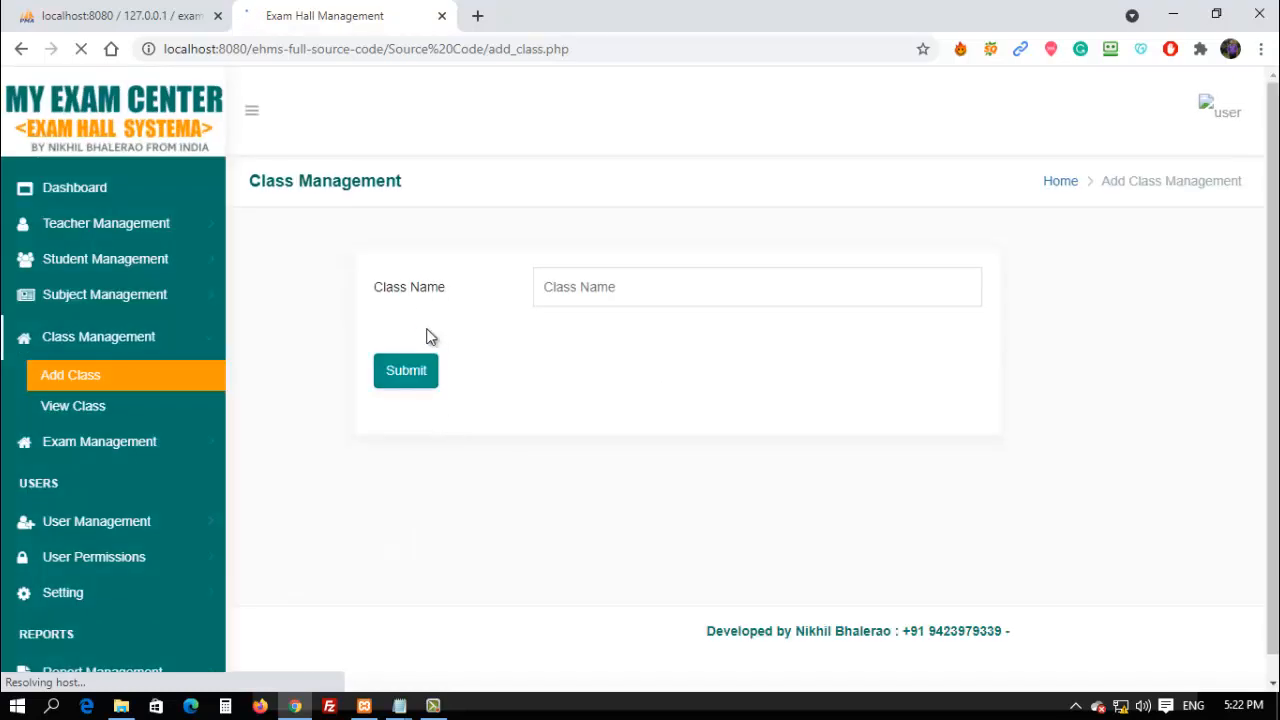
Submit a new class named 'Btech', then return to Subject Management's Add Subject form.
left_click(567, 287)
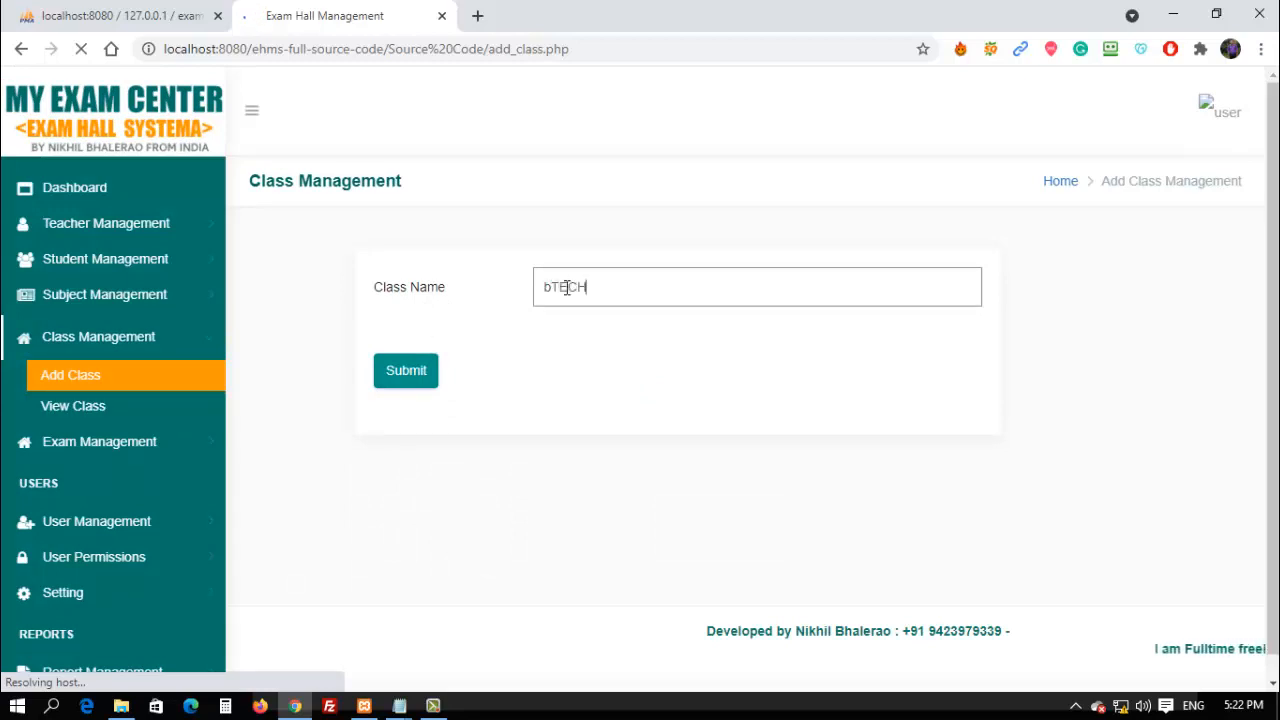
key("BackSpace")
key("BackSpace")
key("BackSpace")
key("BackSpace")
key("BackSpace")
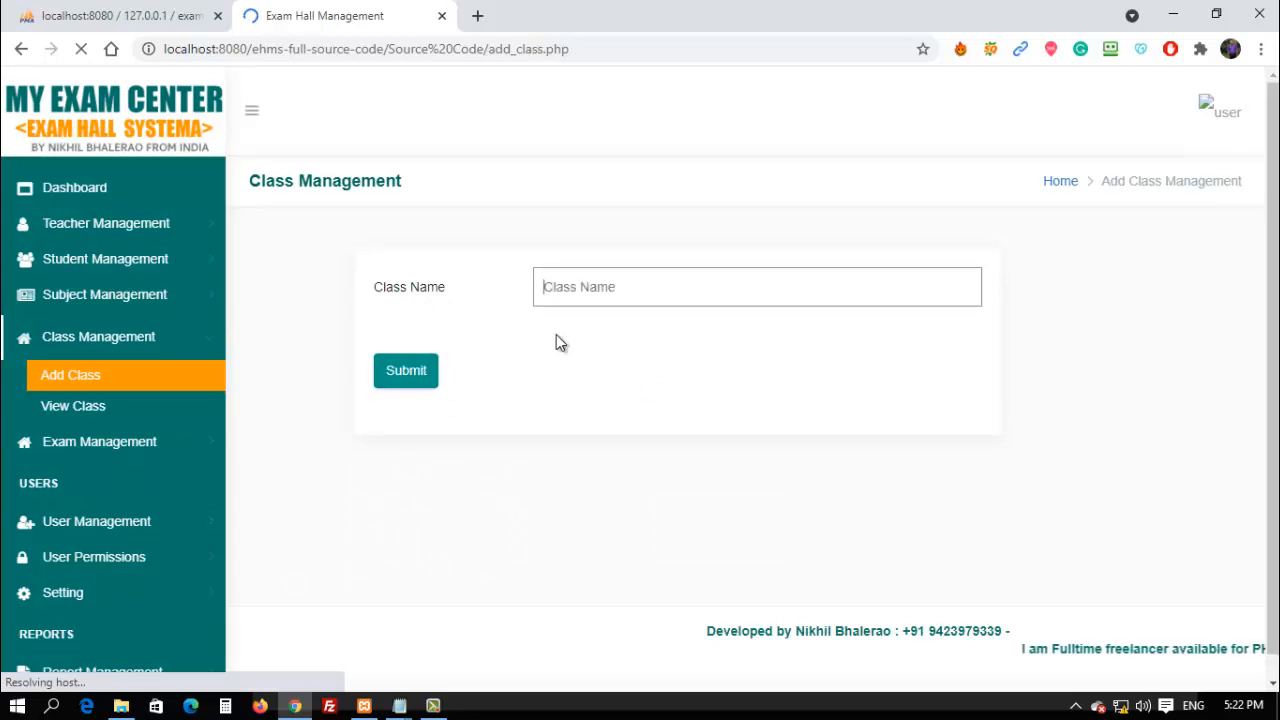
type("B")
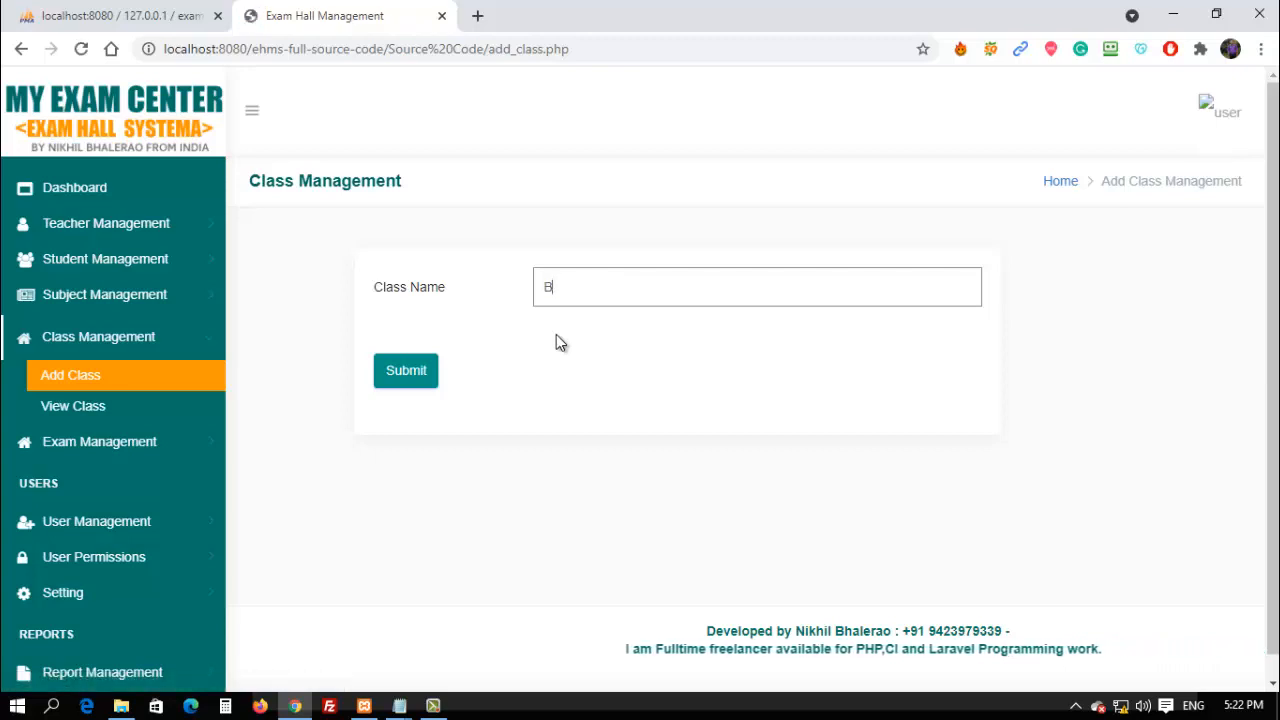
type("tech")
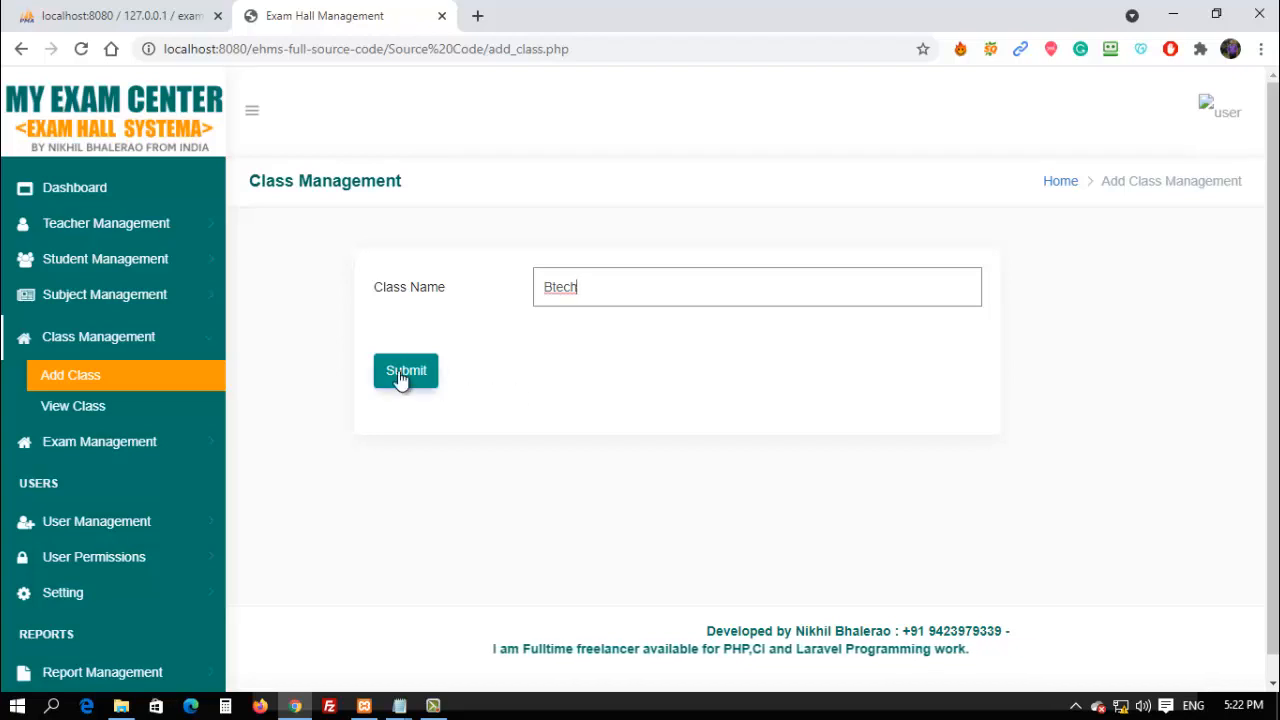
left_click(402, 374)
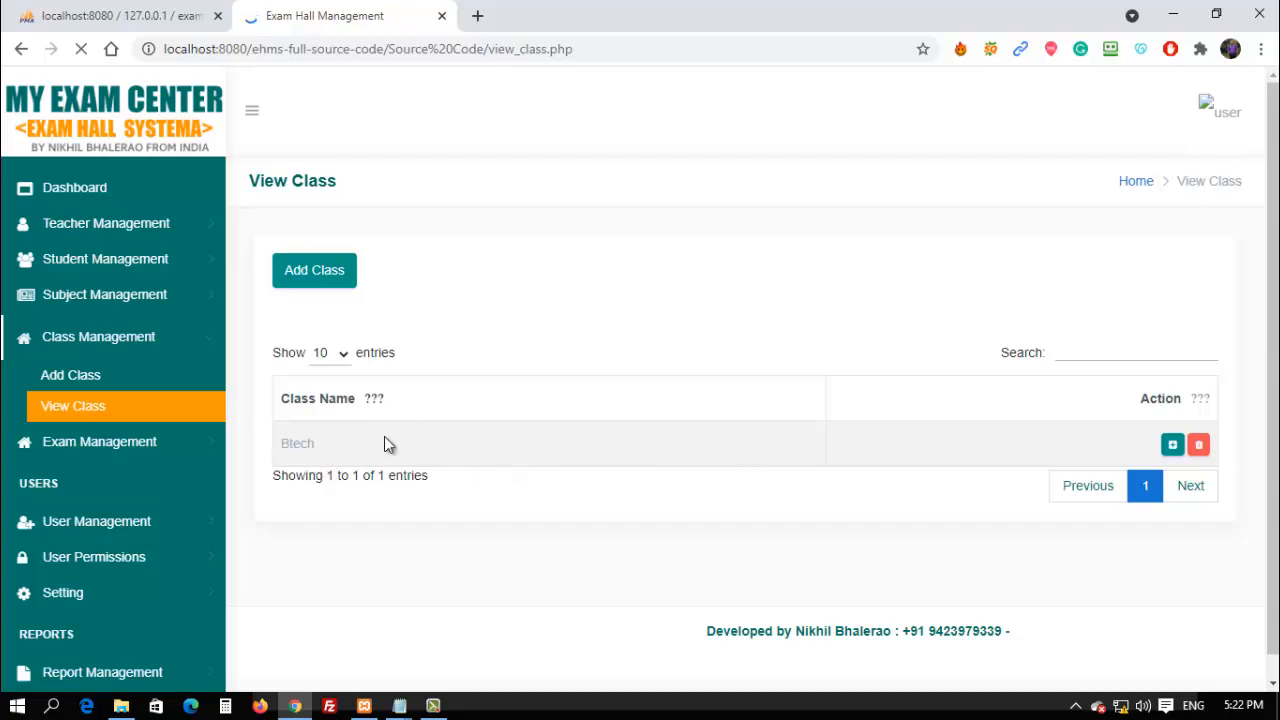
left_click(88, 298)
left_click(97, 342)
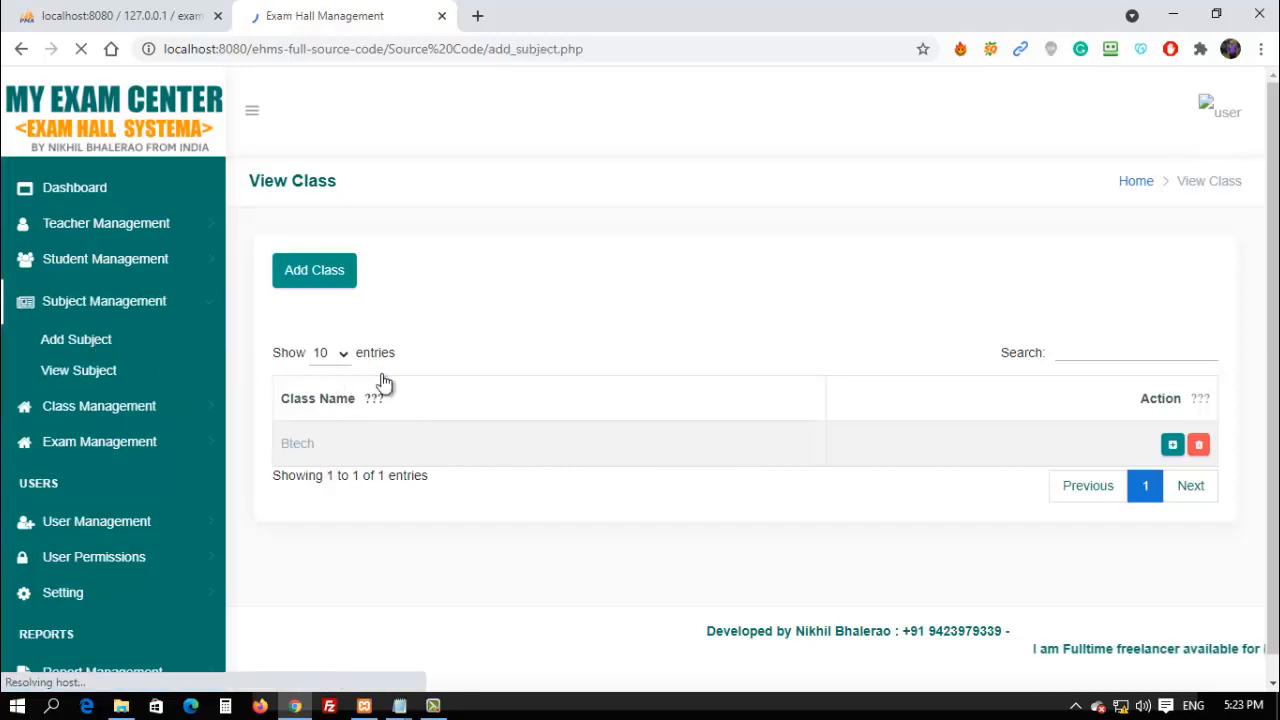
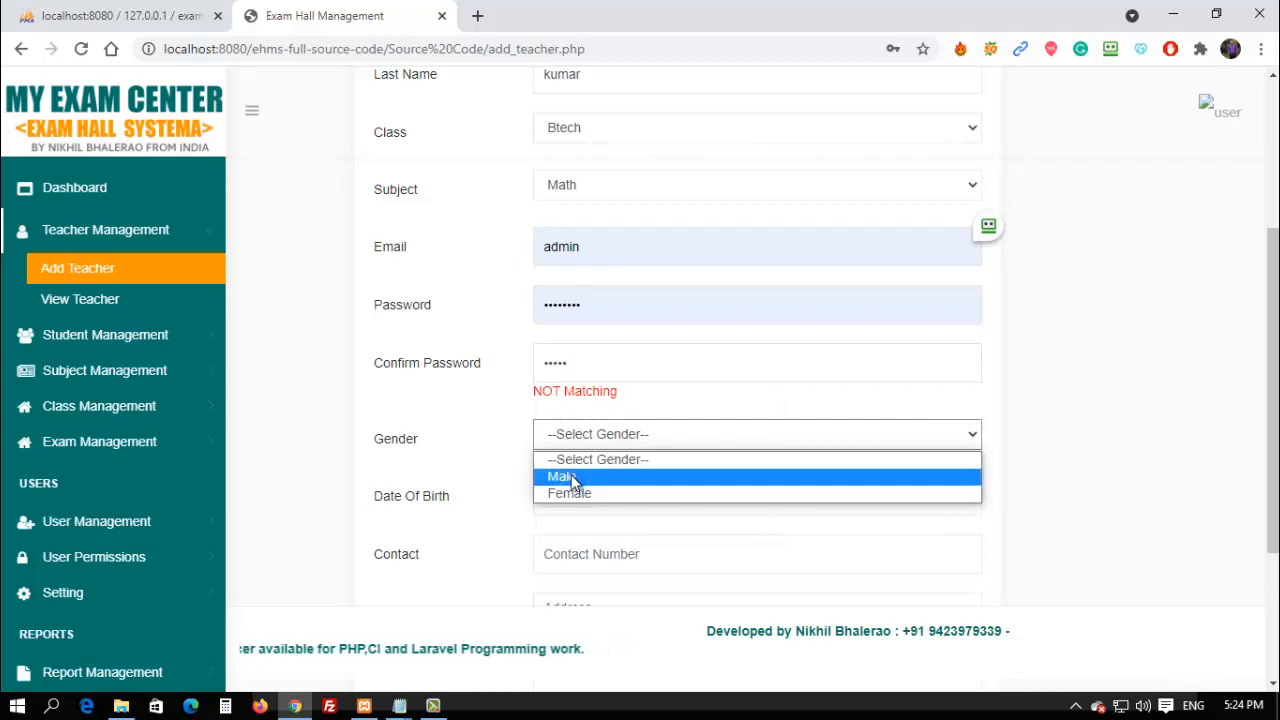
Choose Male, begin the birth date with month 03, and enter address 'india'.
left_click(562, 476)
left_click(580, 499)
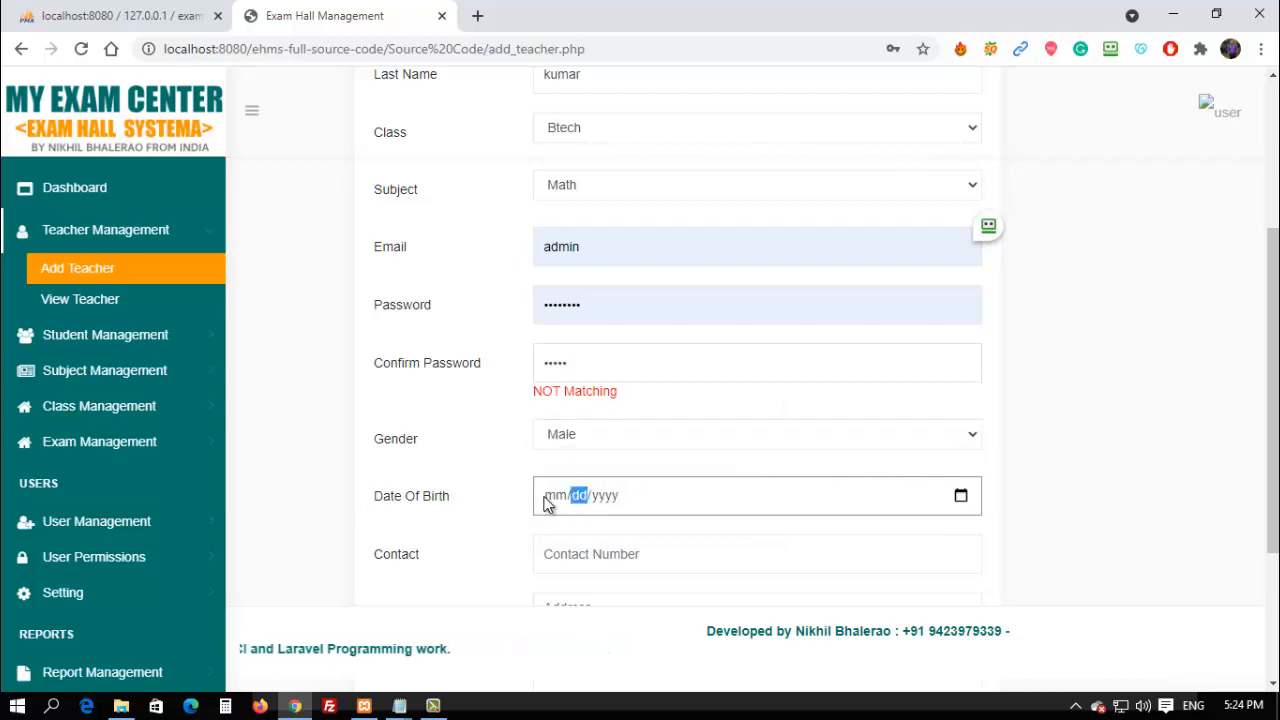
left_click(548, 500)
type("03/20/1990")
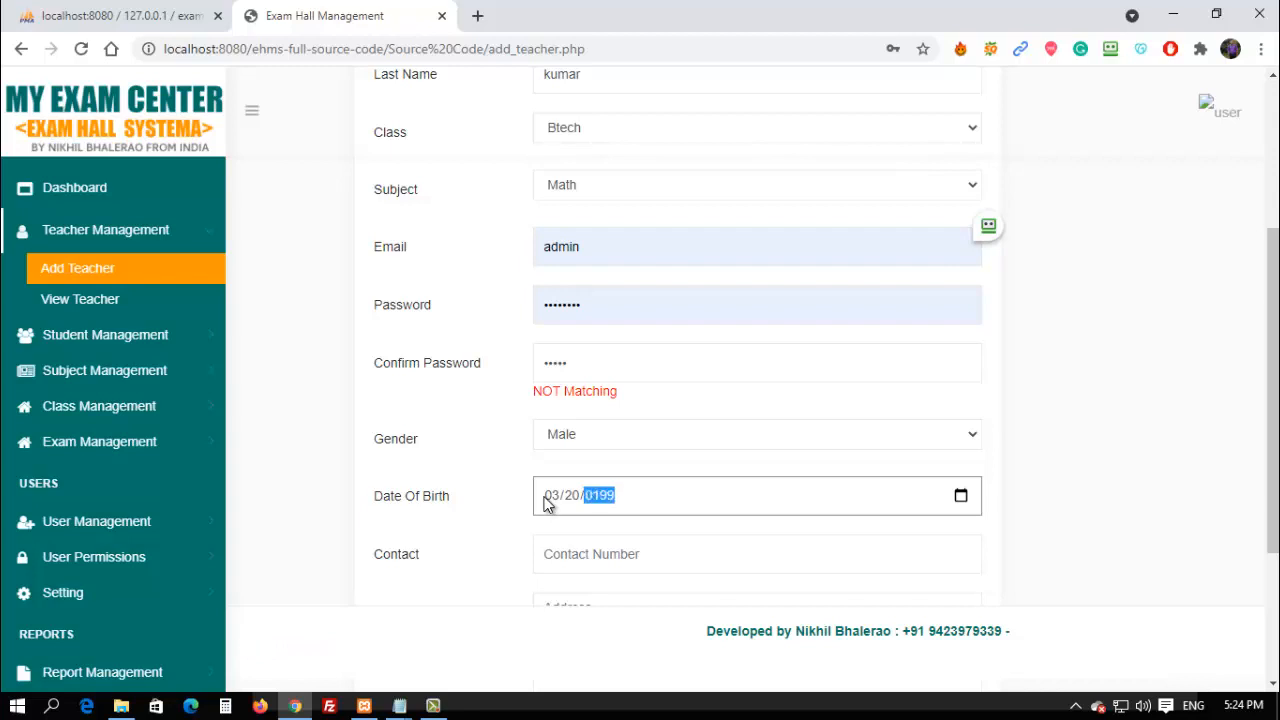
scroll(564, 511, "down", 2)
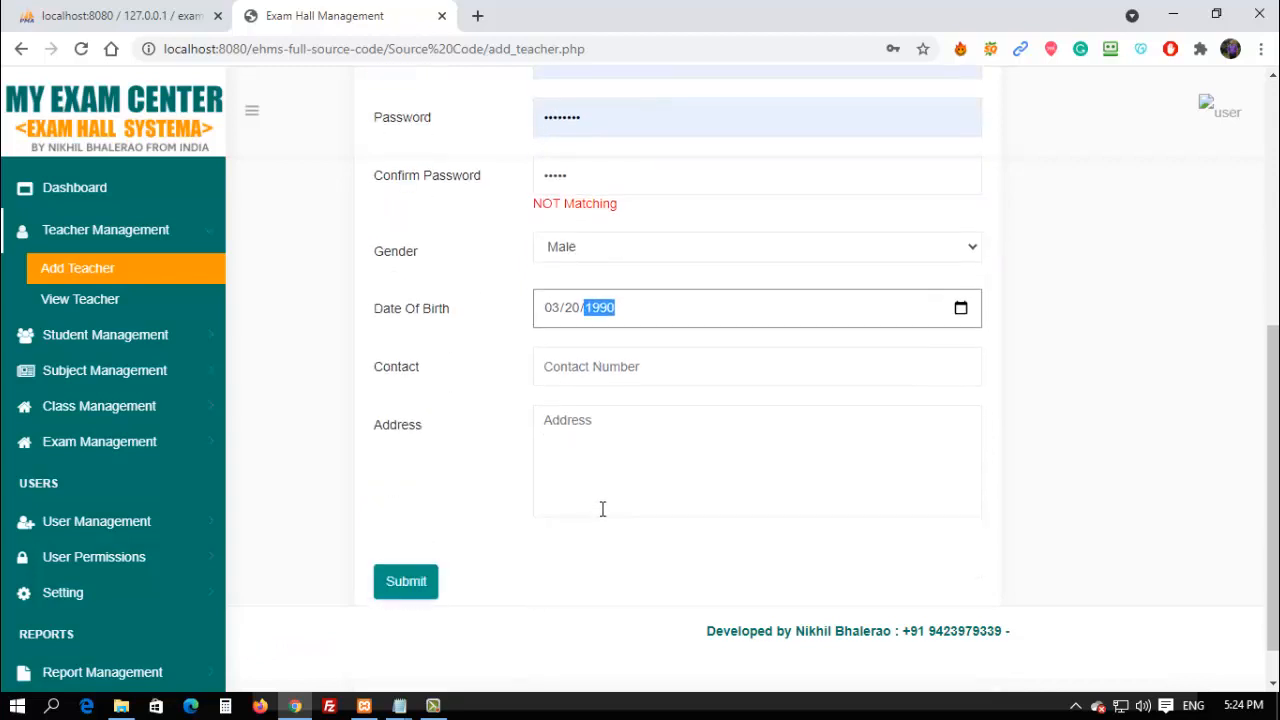
left_click(591, 370)
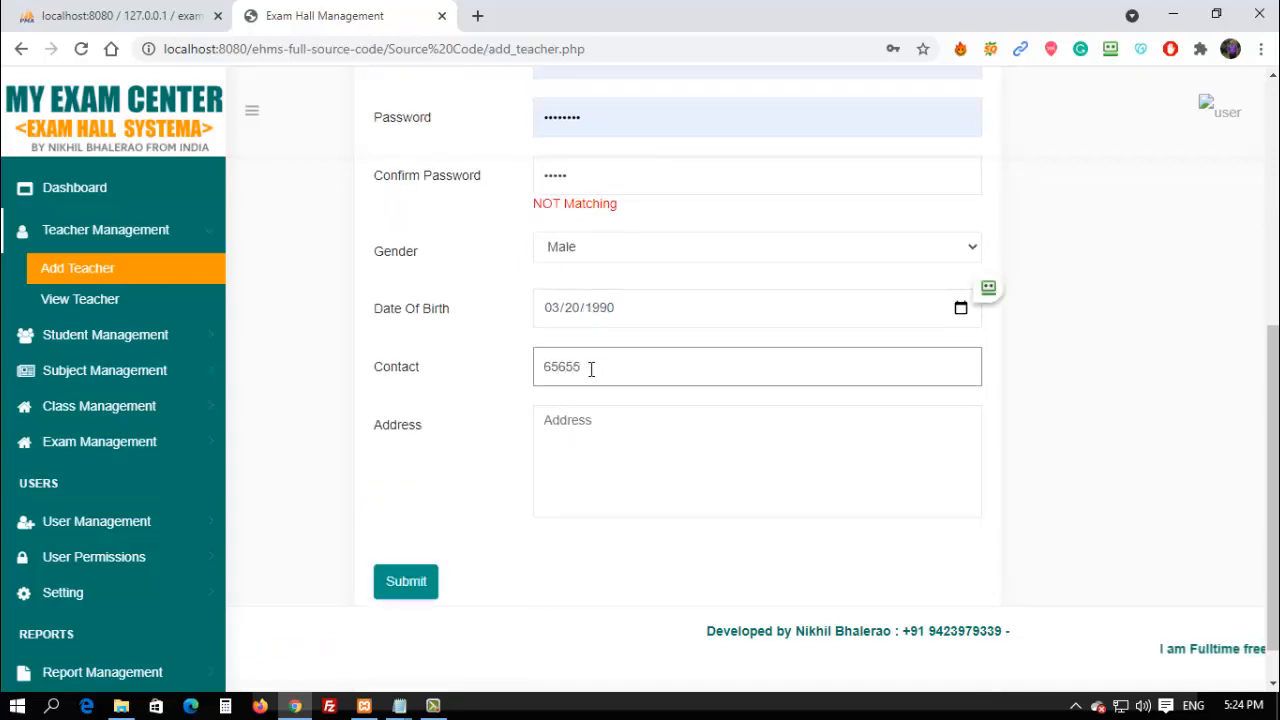
left_click(578, 424)
type("india")
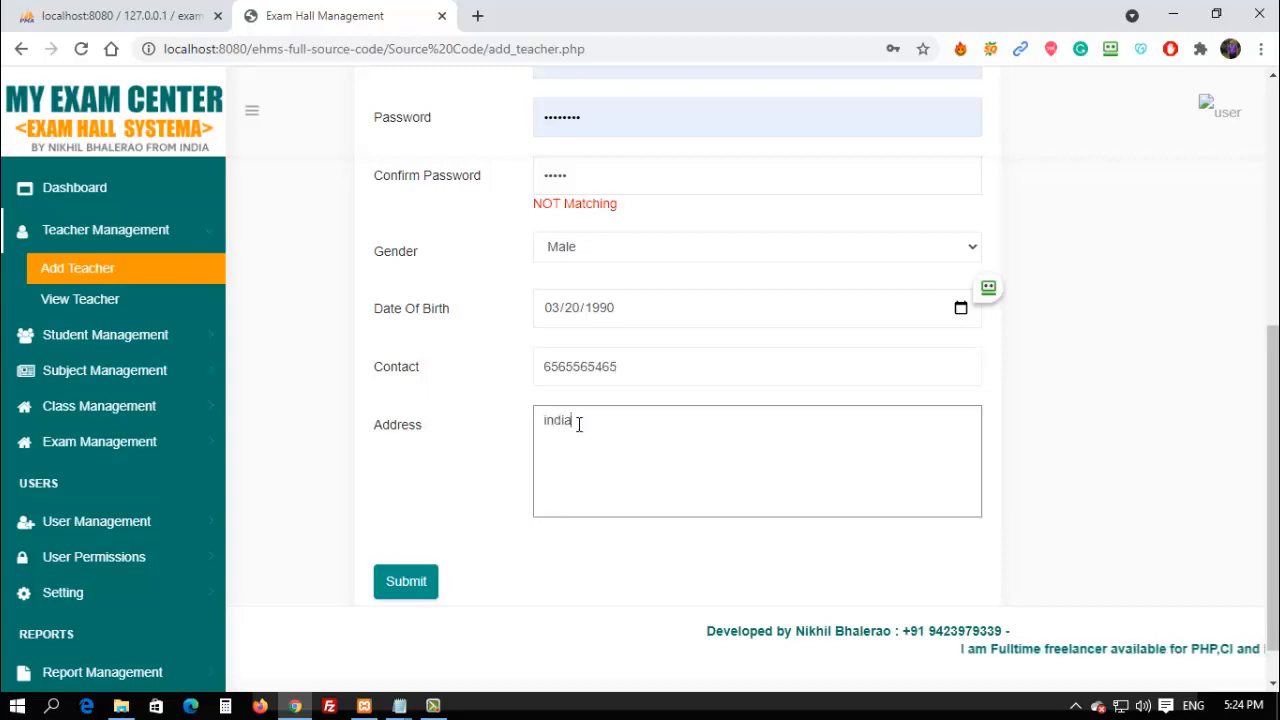
Trim extra digits from the contact number and submit the teacher form.
left_click(628, 368)
key("BackSpace")
key("BackSpace")
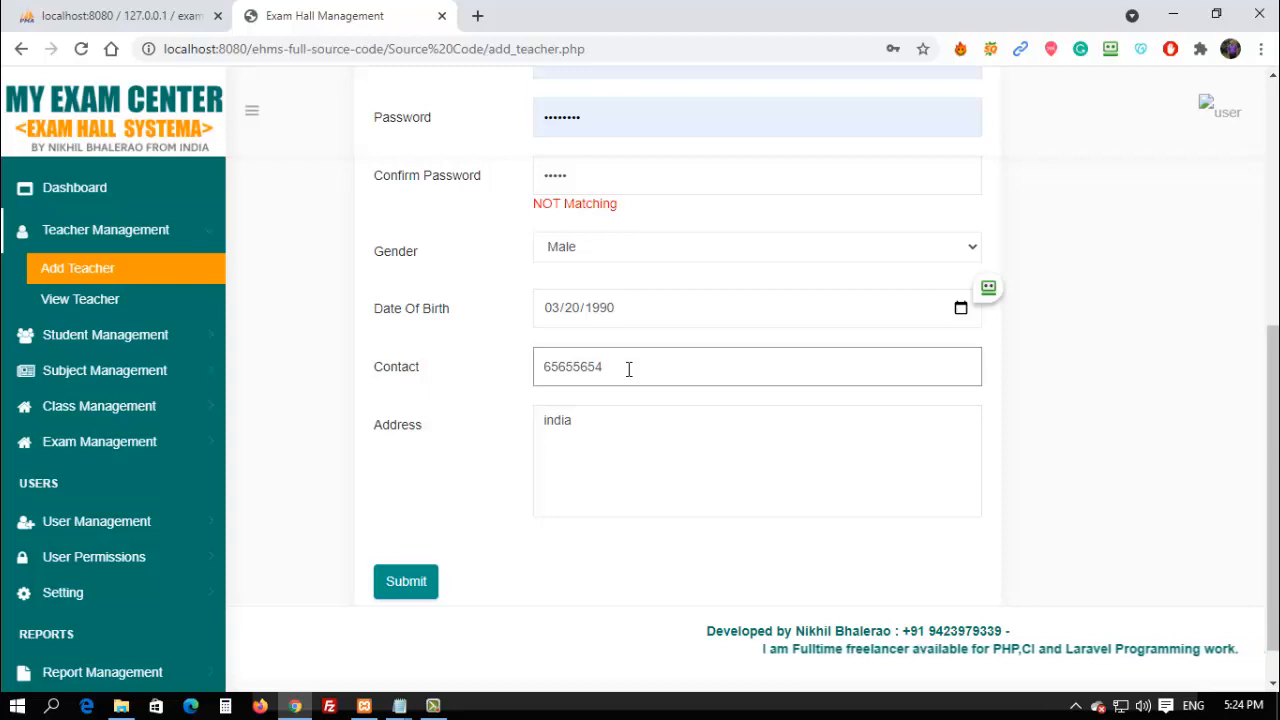
left_click(421, 593)
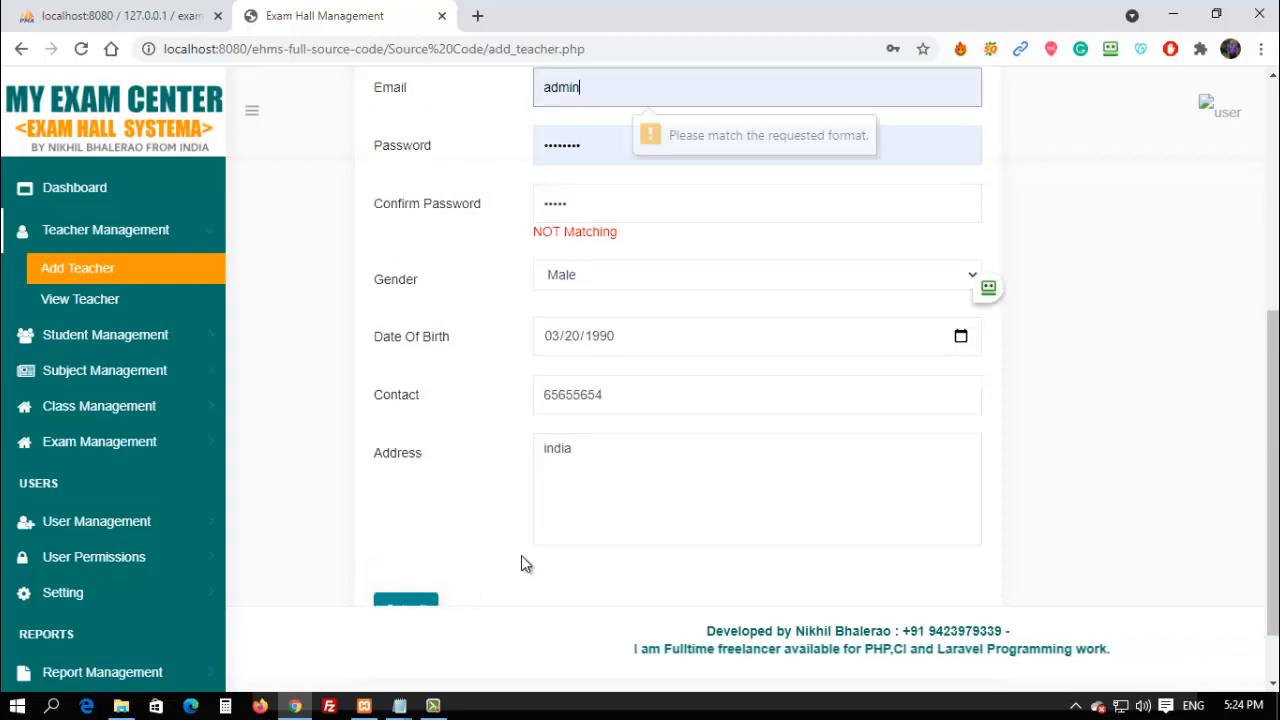
scroll(590, 377, "up", 2)
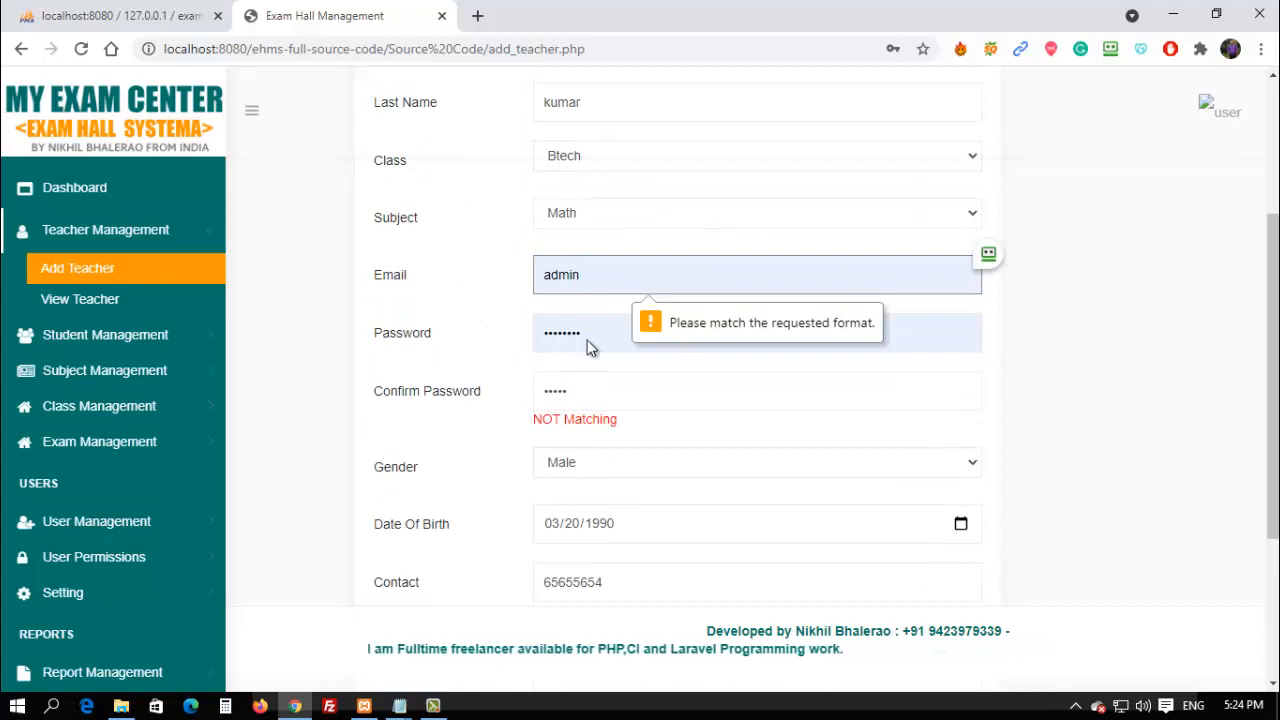
type("@")
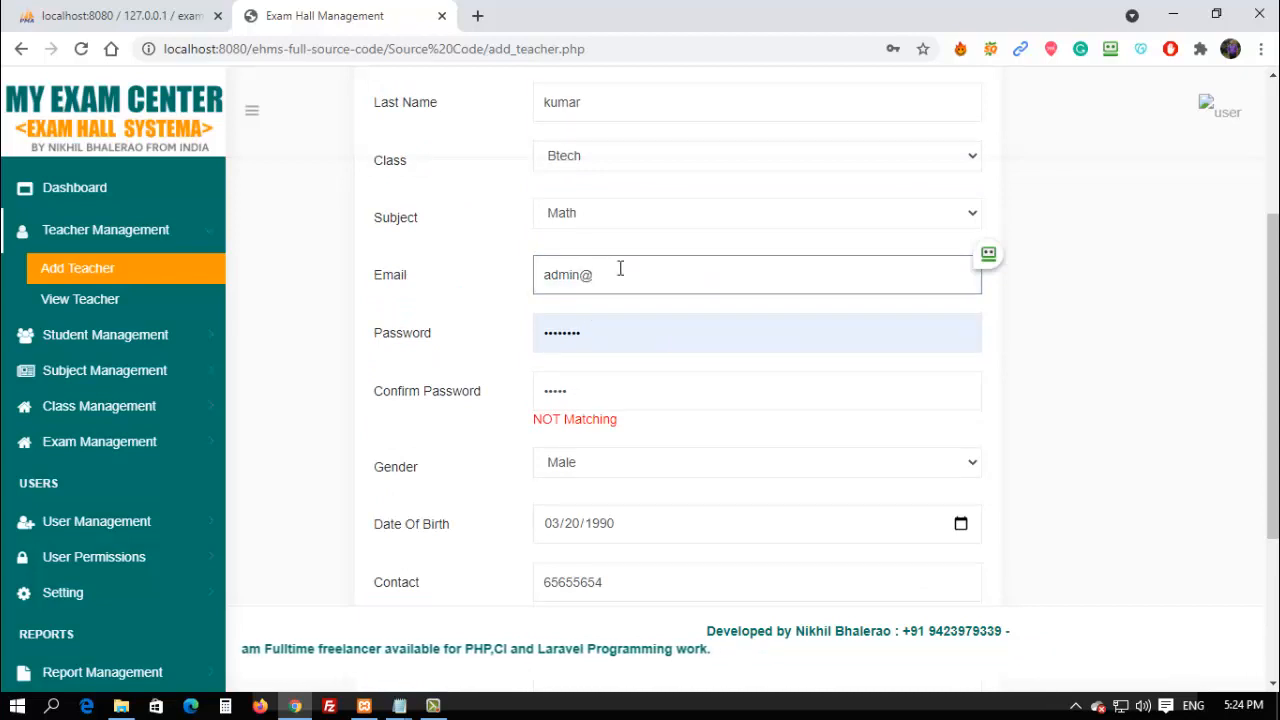
type("gmail.com")
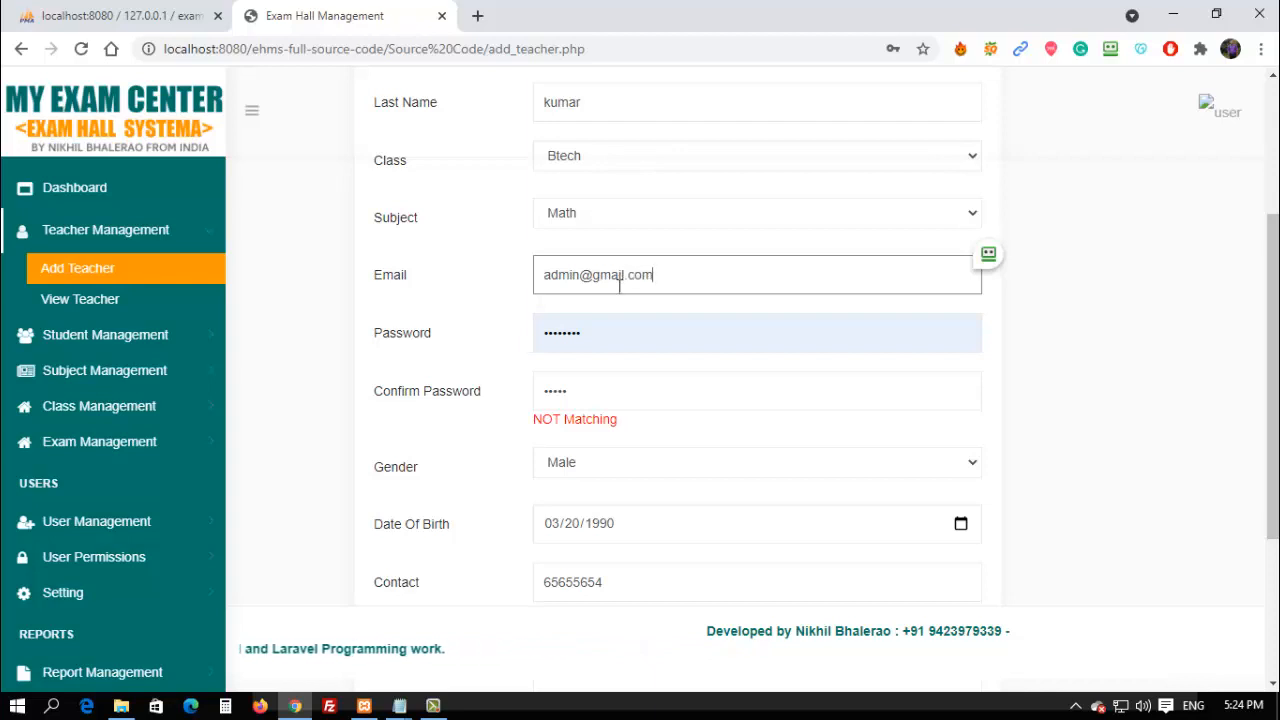
key("Tab")
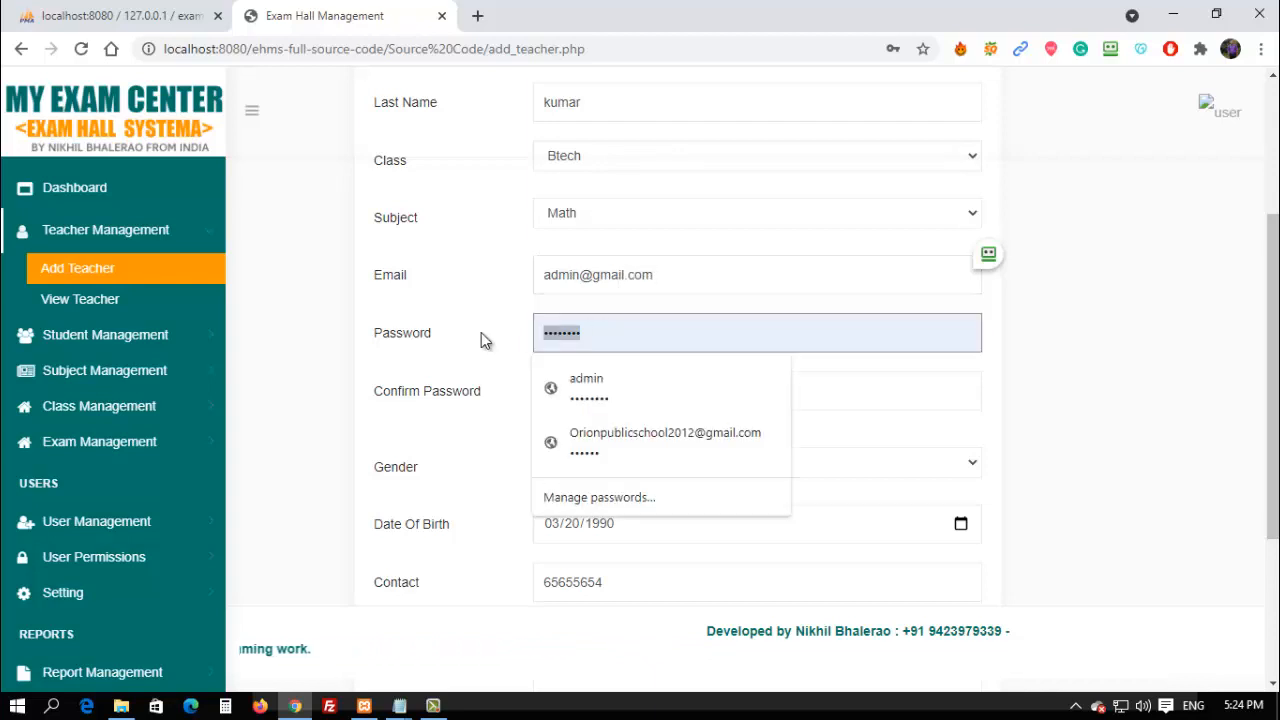
key("BackSpace")
type("1234")
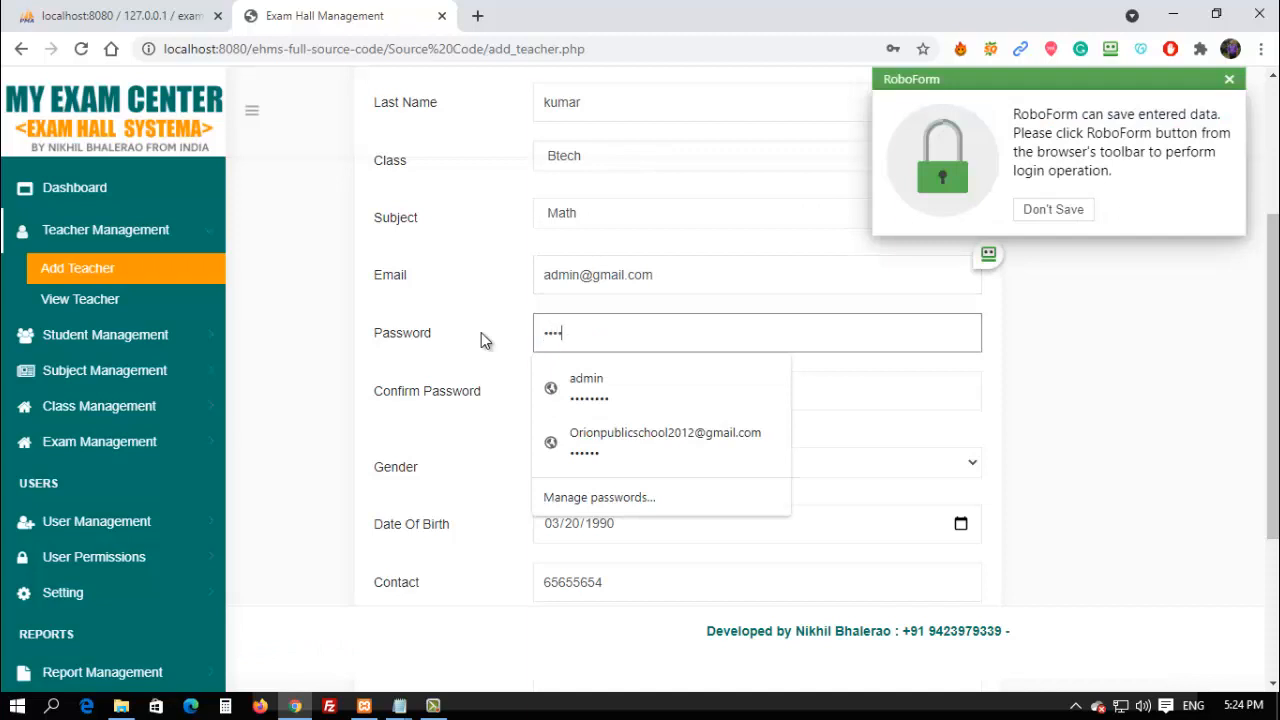
type("5")
key("Tab")
key("BackSpace")
type("12")
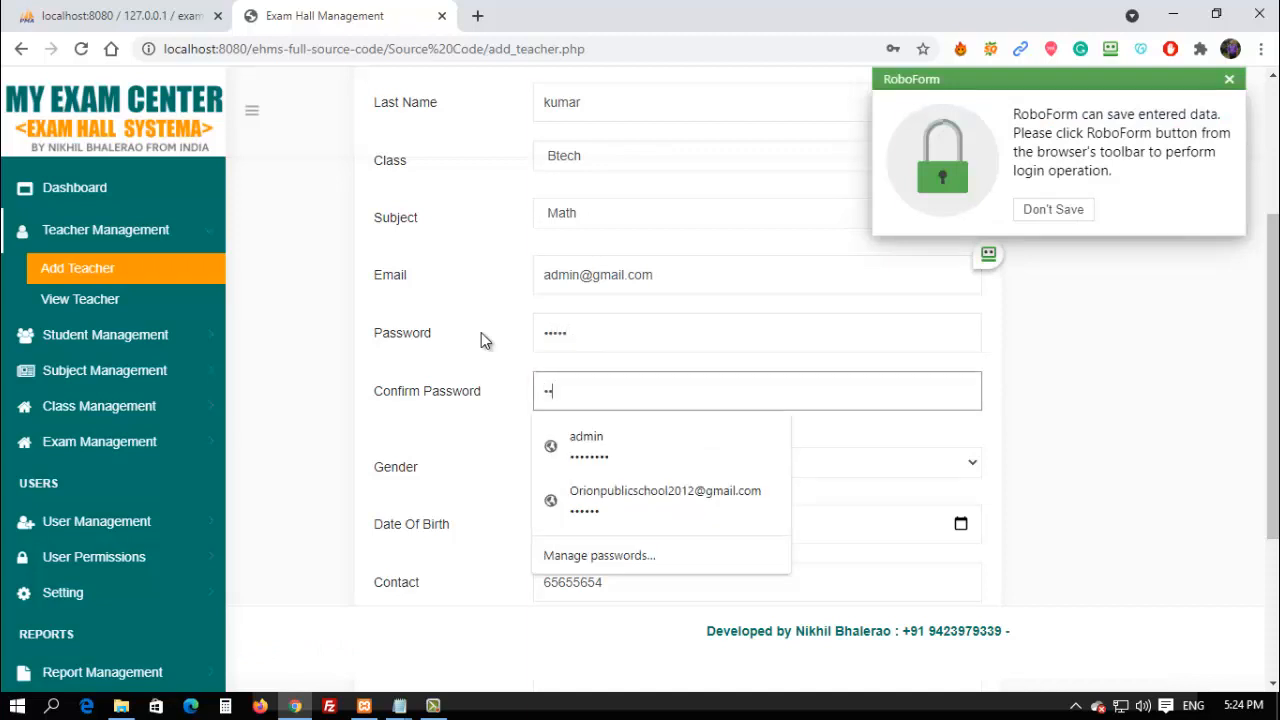
type("345")
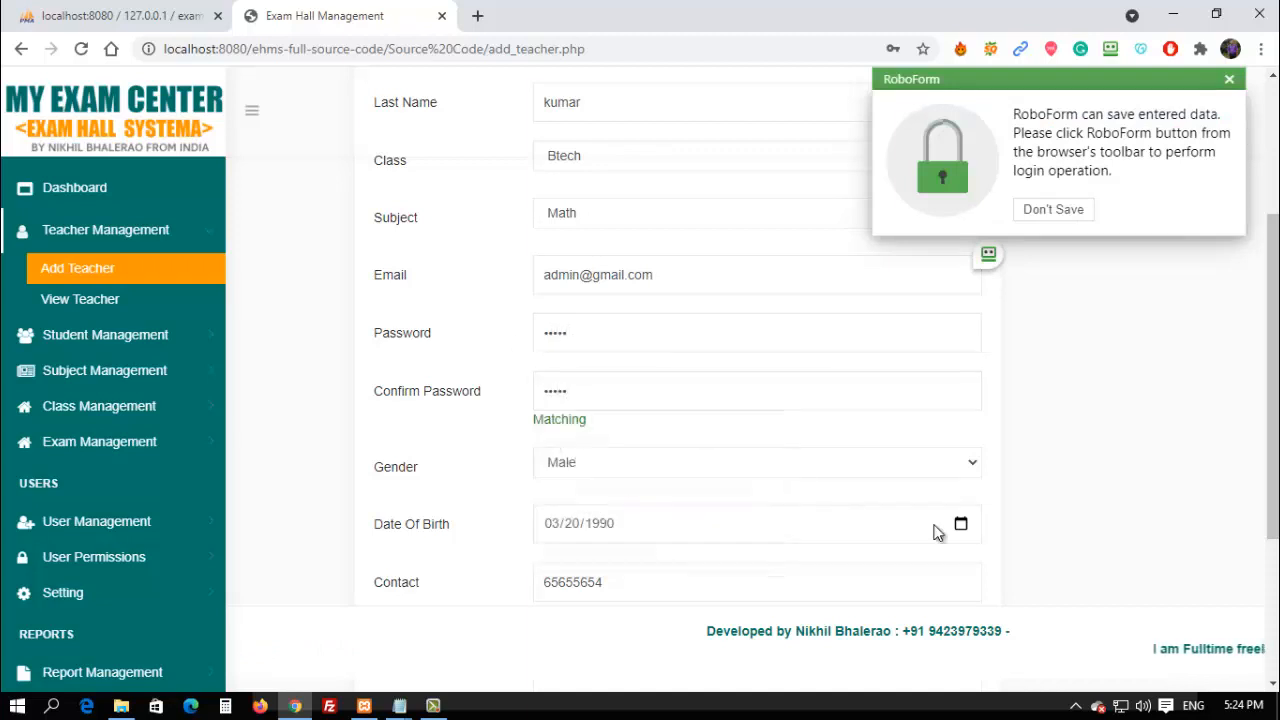
Replace the short contact with a 10-digit number, enter address 'india', and submit.
scroll(714, 540, "down", 2)
scroll(414, 581, "down", 1)
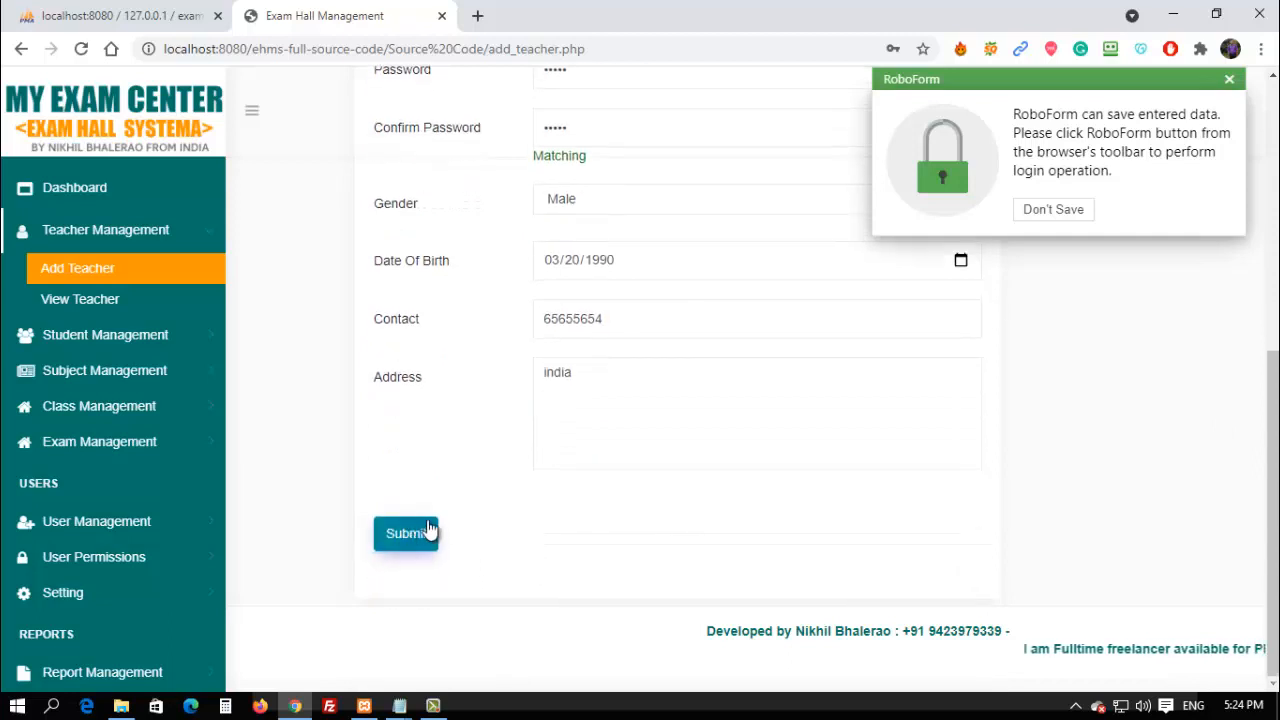
left_click(428, 530)
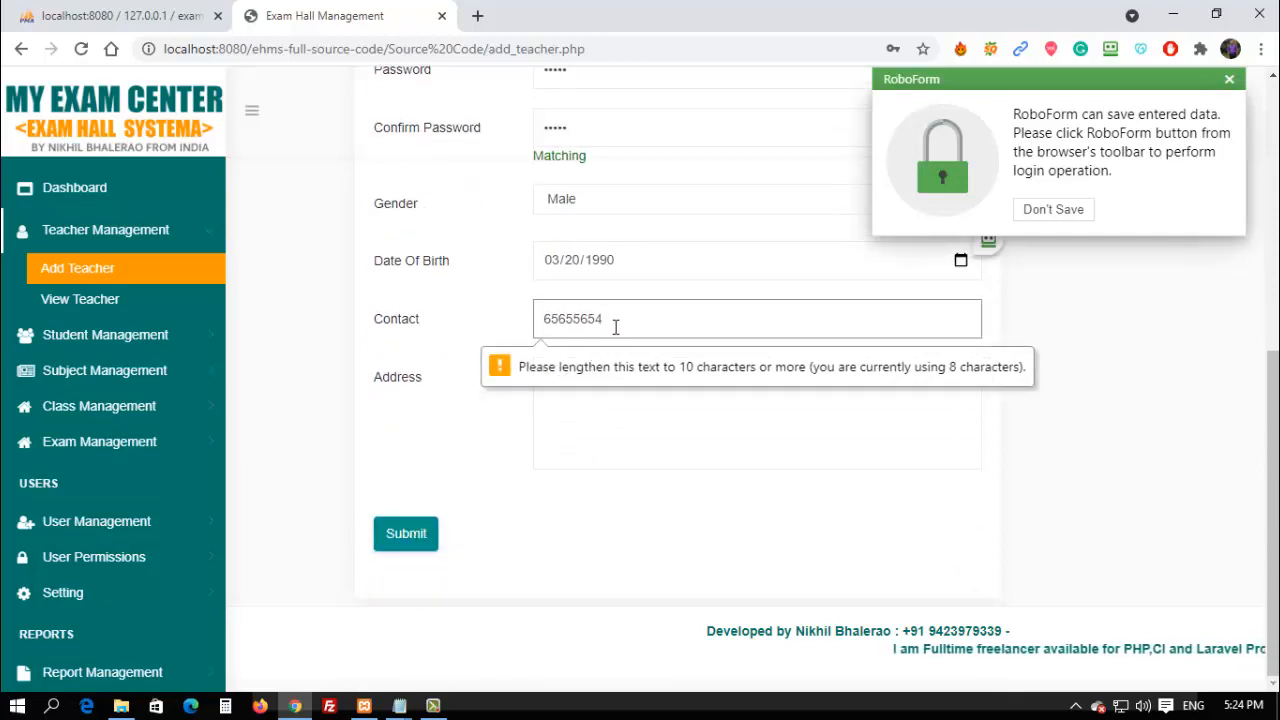
left_click_drag(615, 327, 431, 320)
key("BackSpace")
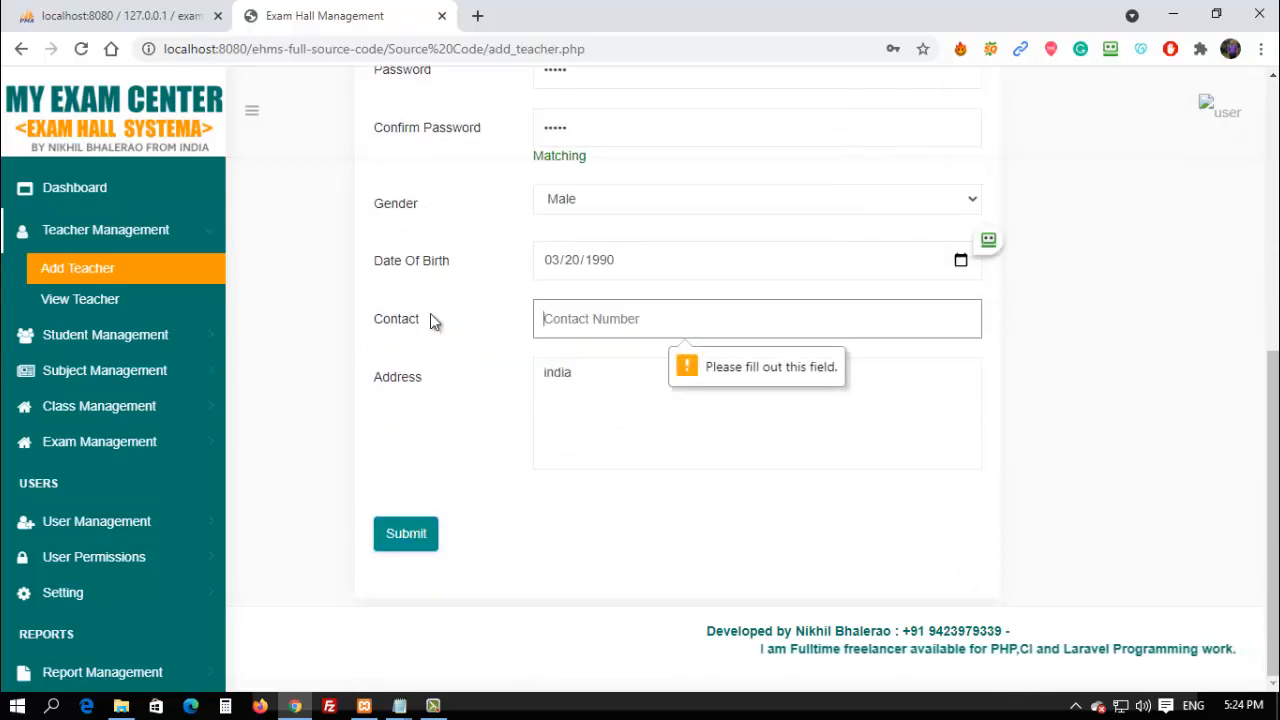
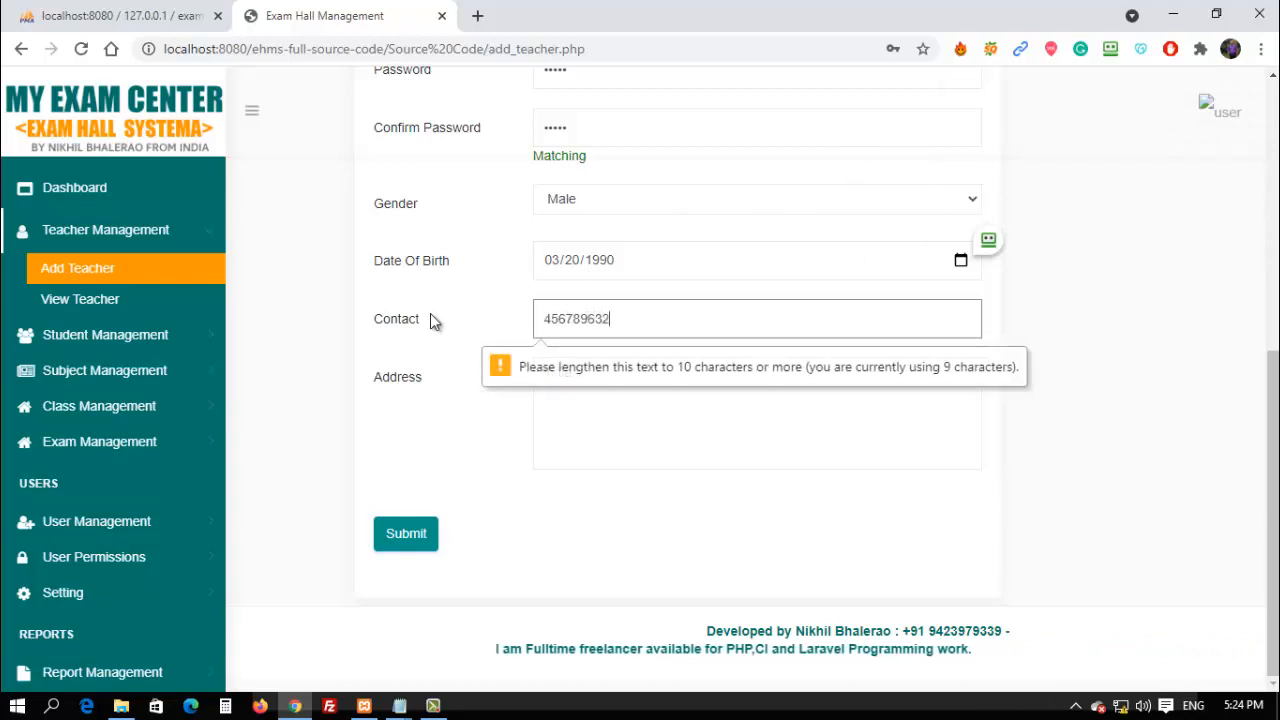
key("Tab")
type("india")
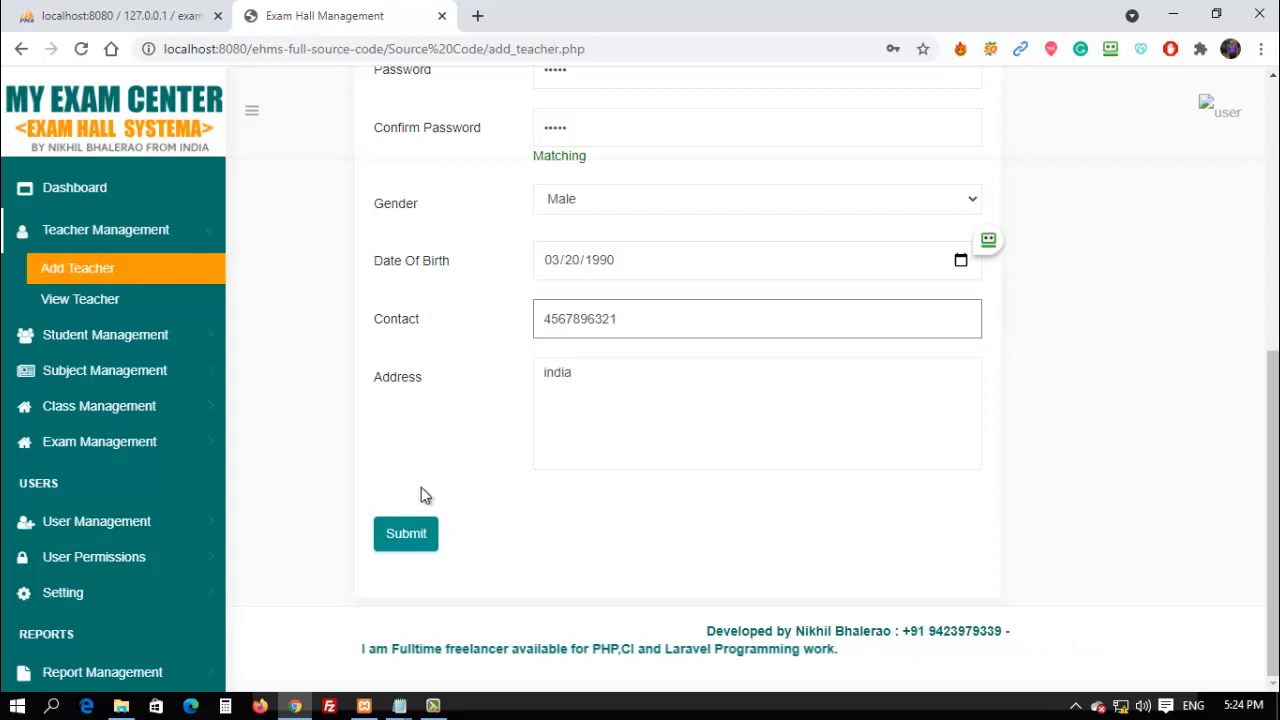
left_click(405, 533)
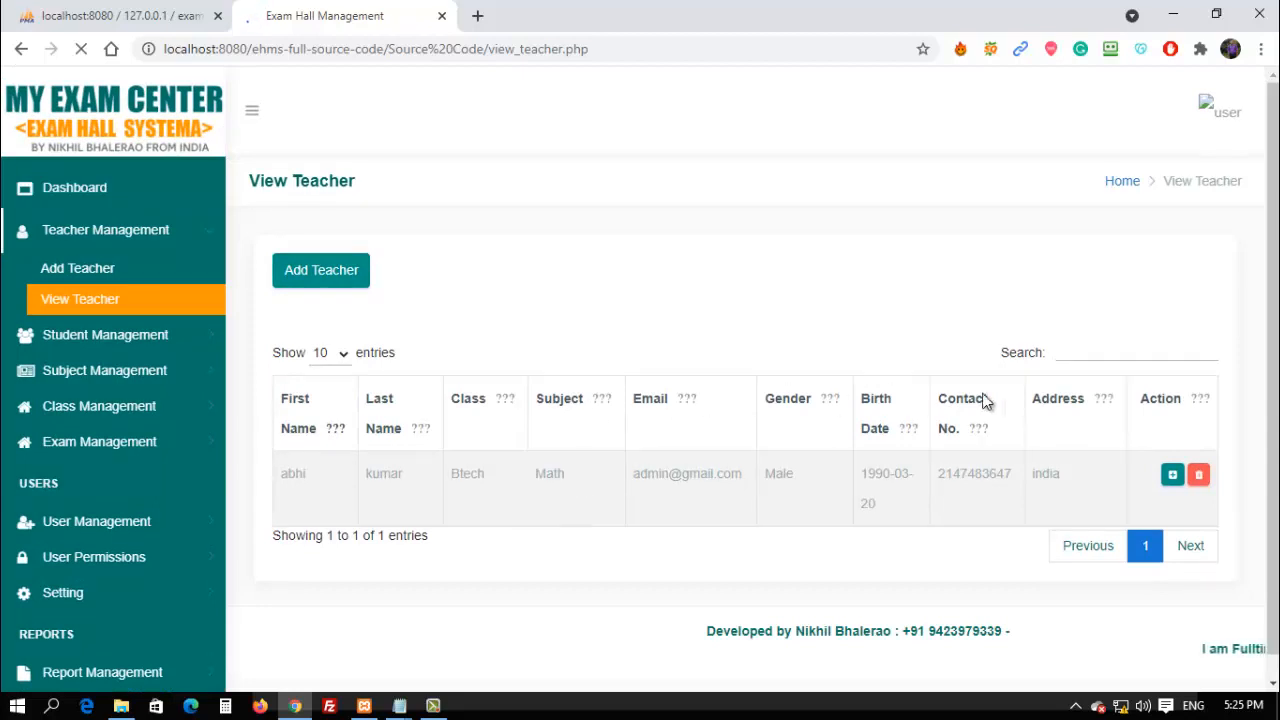
Open the new teacher's row in the View Teacher table for editing.
left_click(1172, 475)
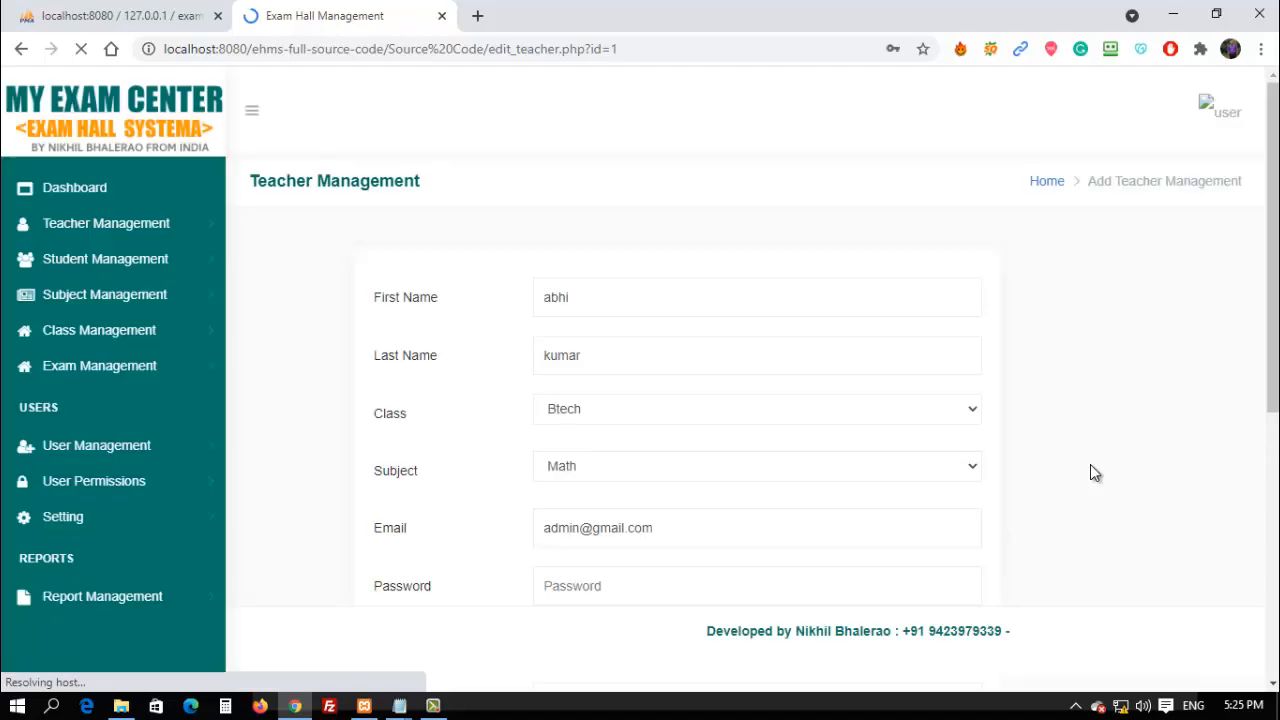
Scroll through the teacher's edit form and expand Teacher Management in the sidebar.
scroll(1084, 469, "down", 5)
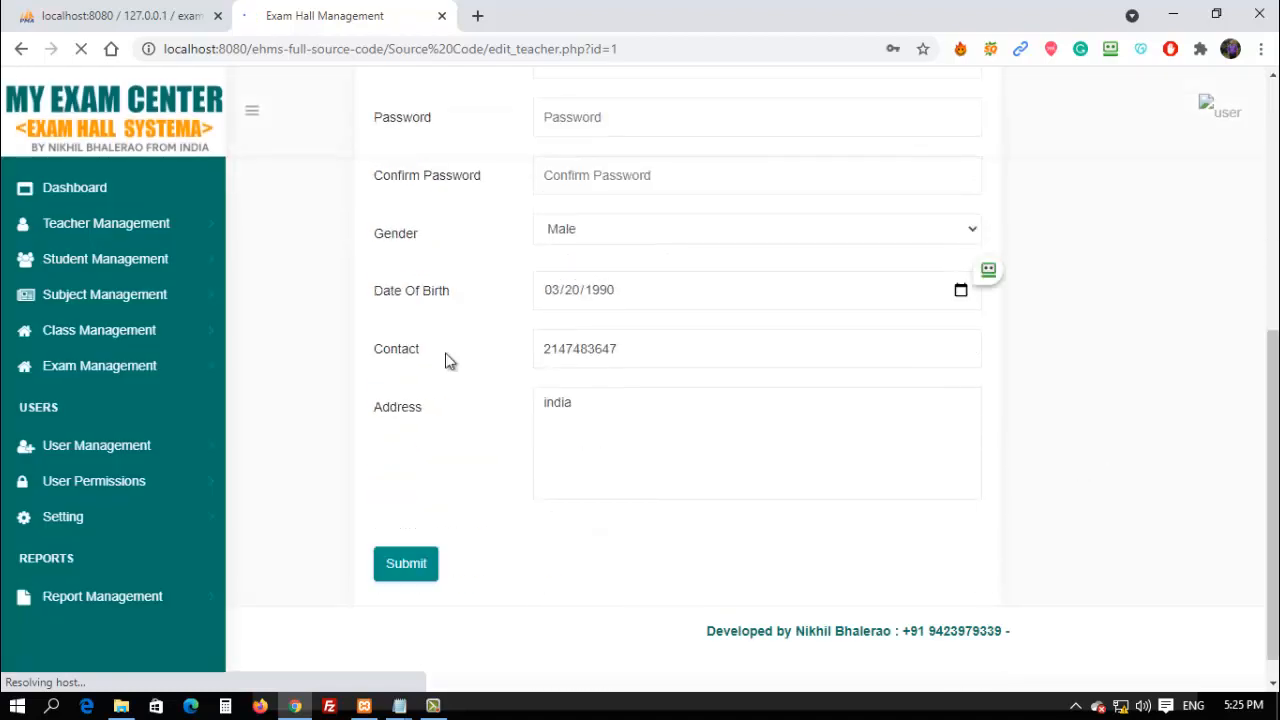
left_click(73, 227)
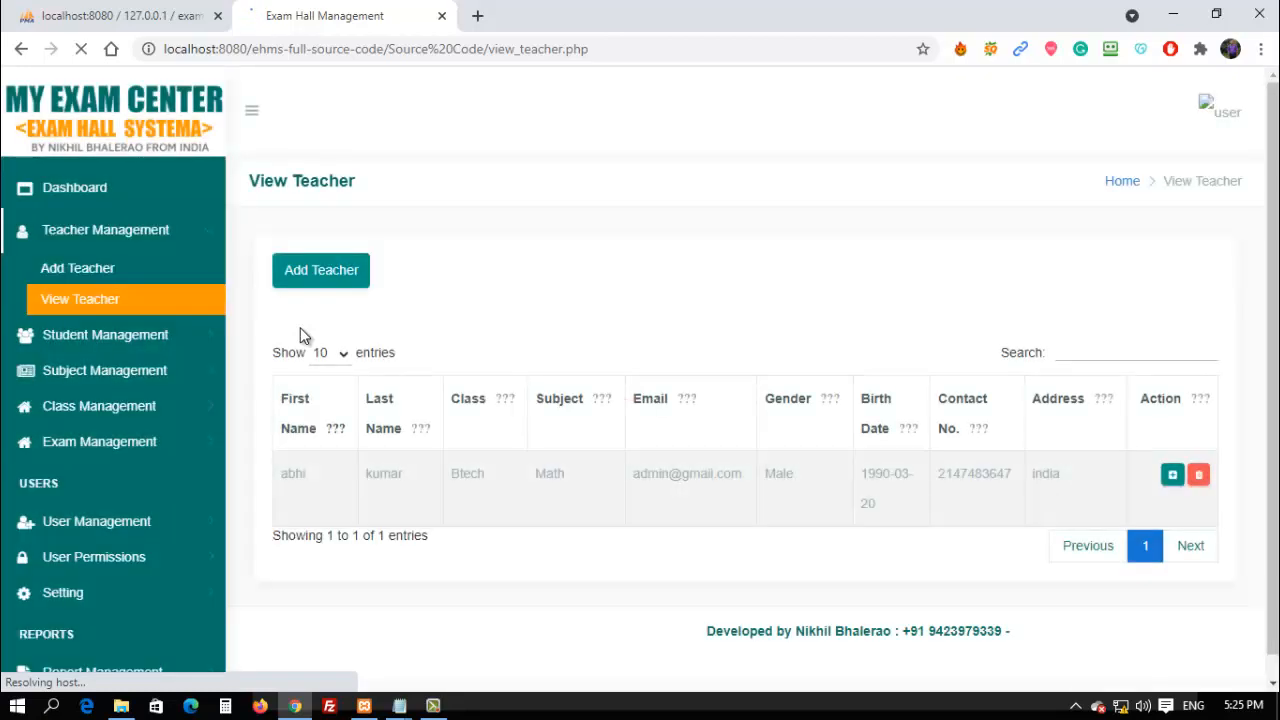
On Add Student, enter the student's first and last name and choose class Btech.
left_click(136, 340)
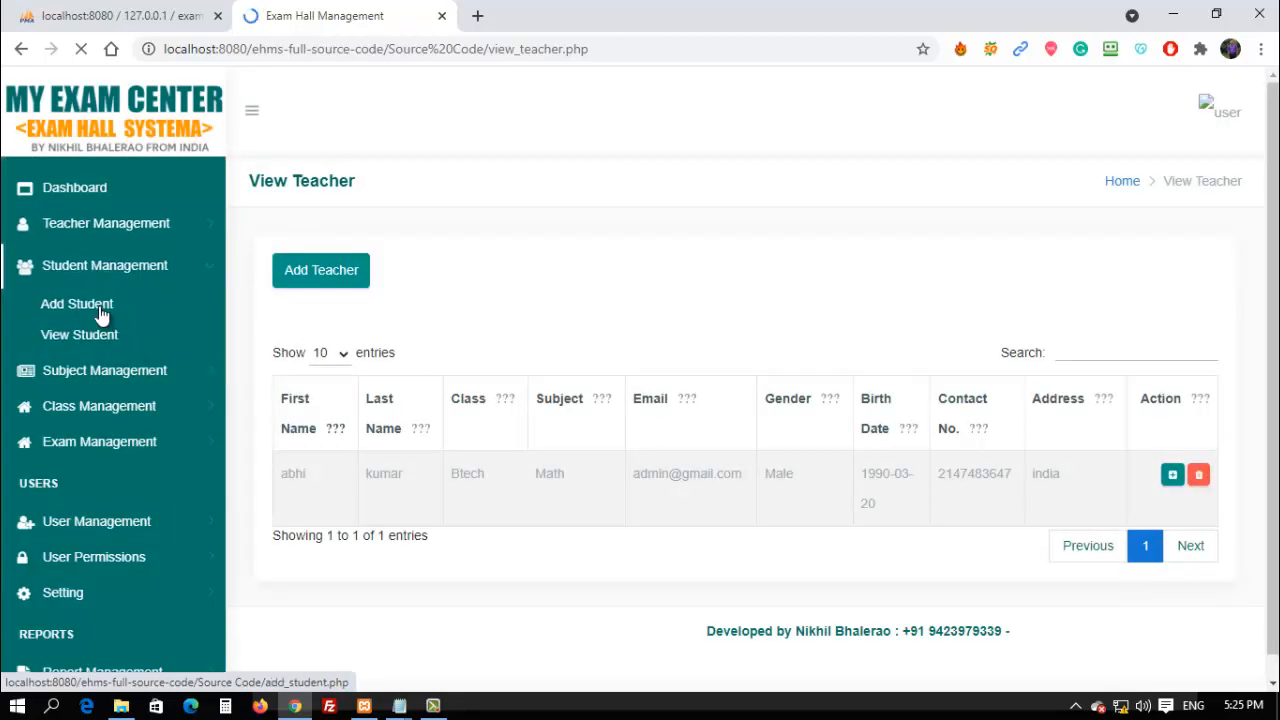
left_click(101, 315)
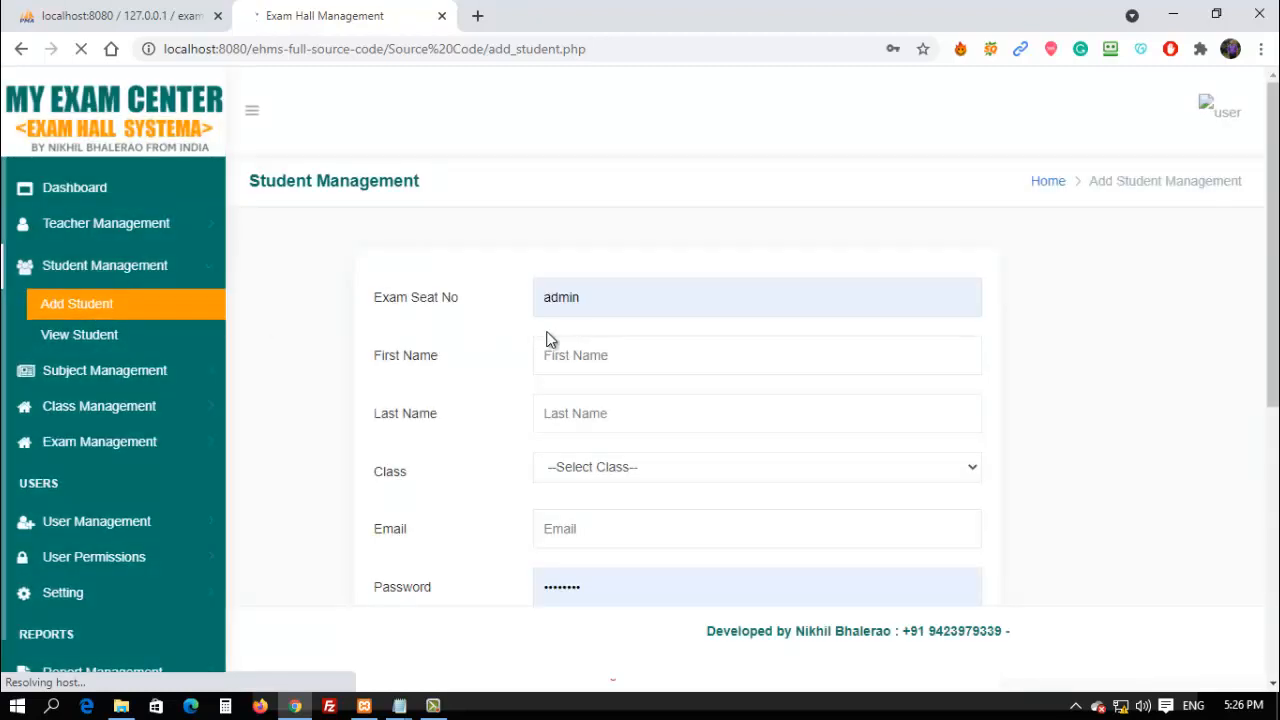
left_click(561, 356)
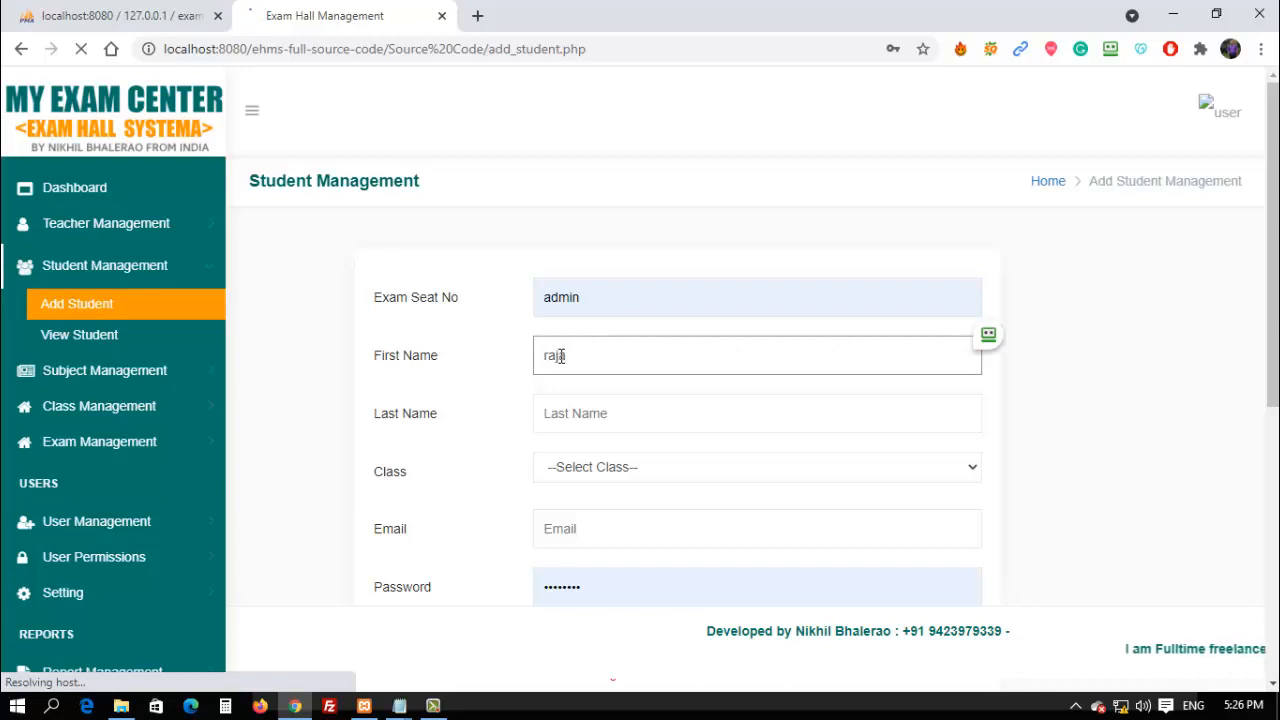
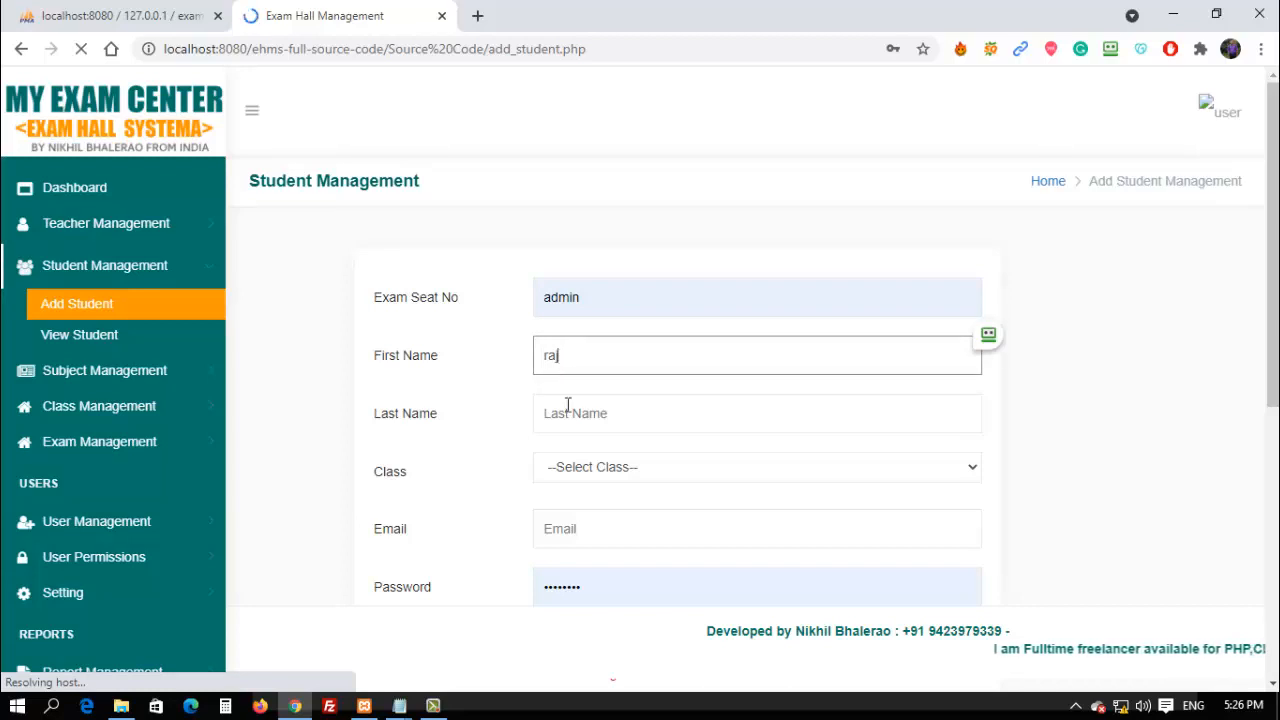
left_click(569, 429)
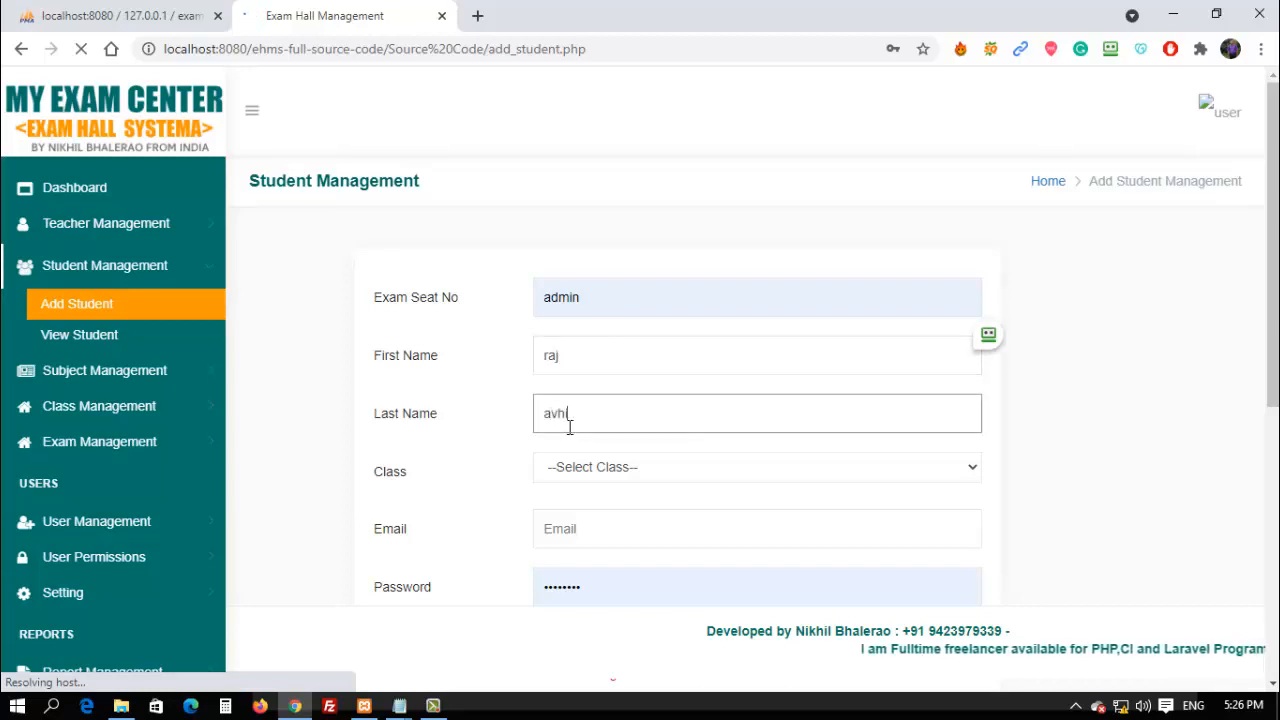
left_click(591, 467)
left_click(580, 512)
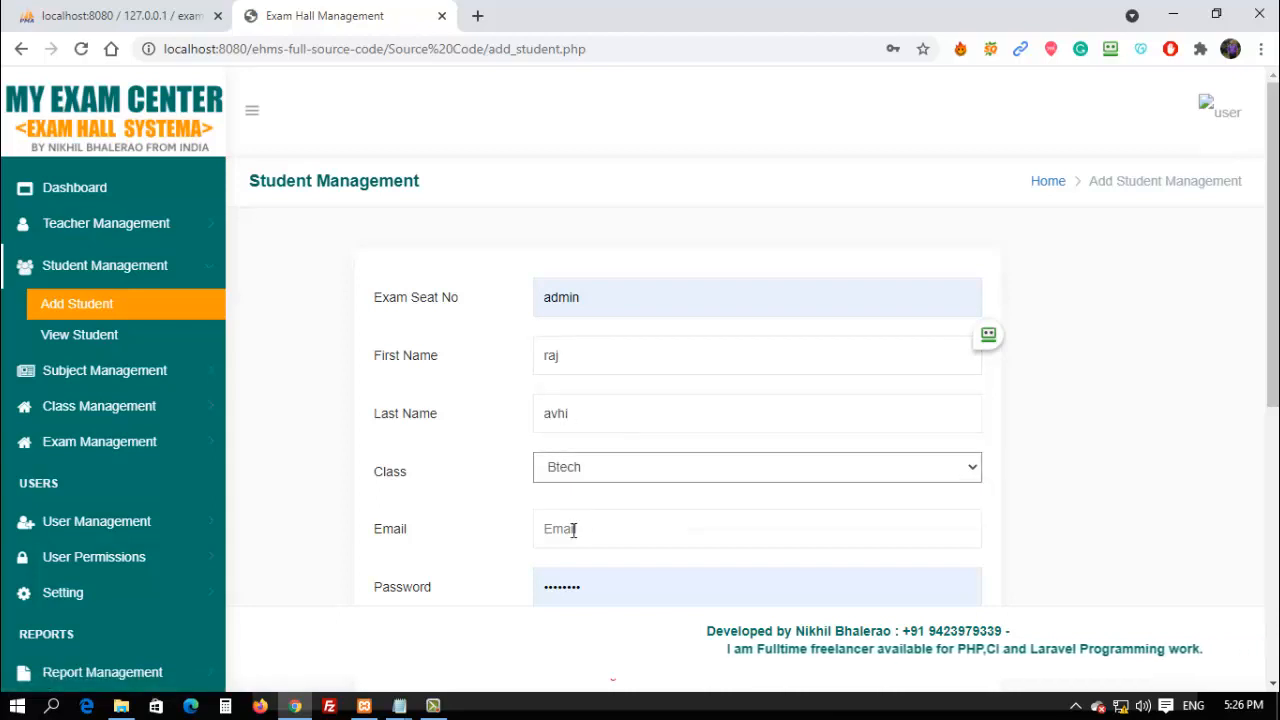
Enter the student's email and set the password and its confirmation.
left_click(573, 529)
type("admin")
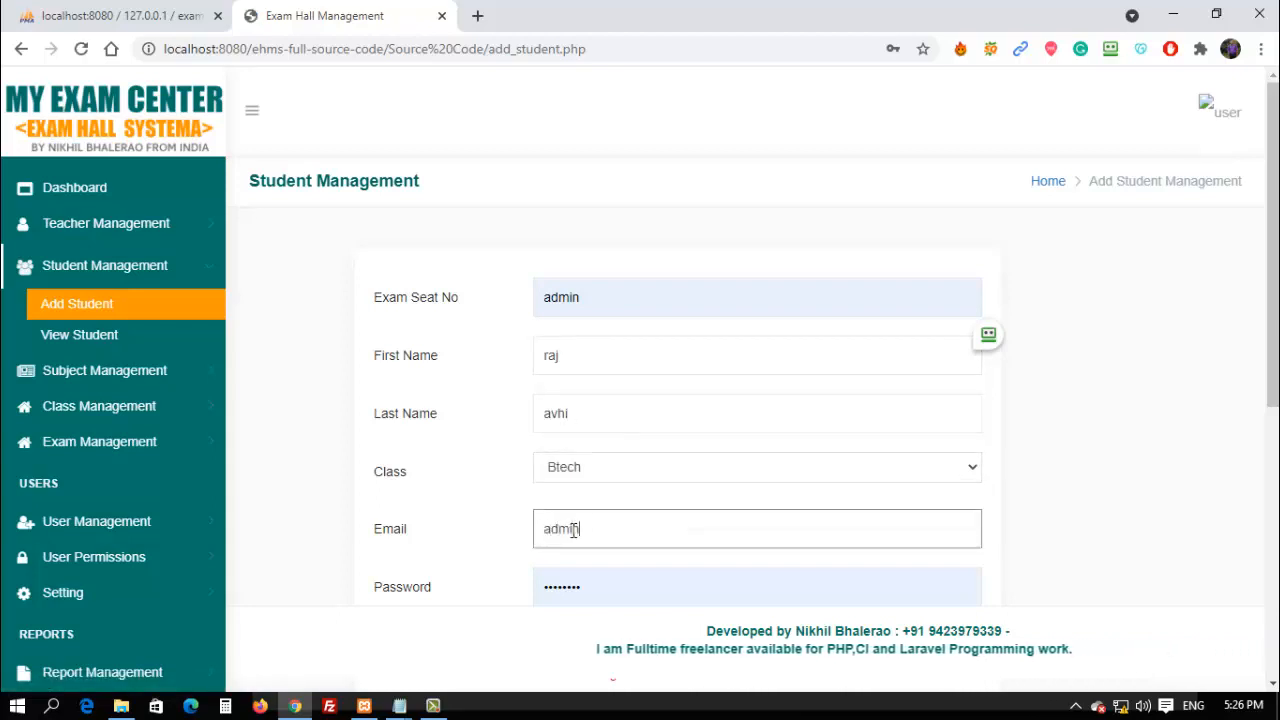
type("@gmail.com")
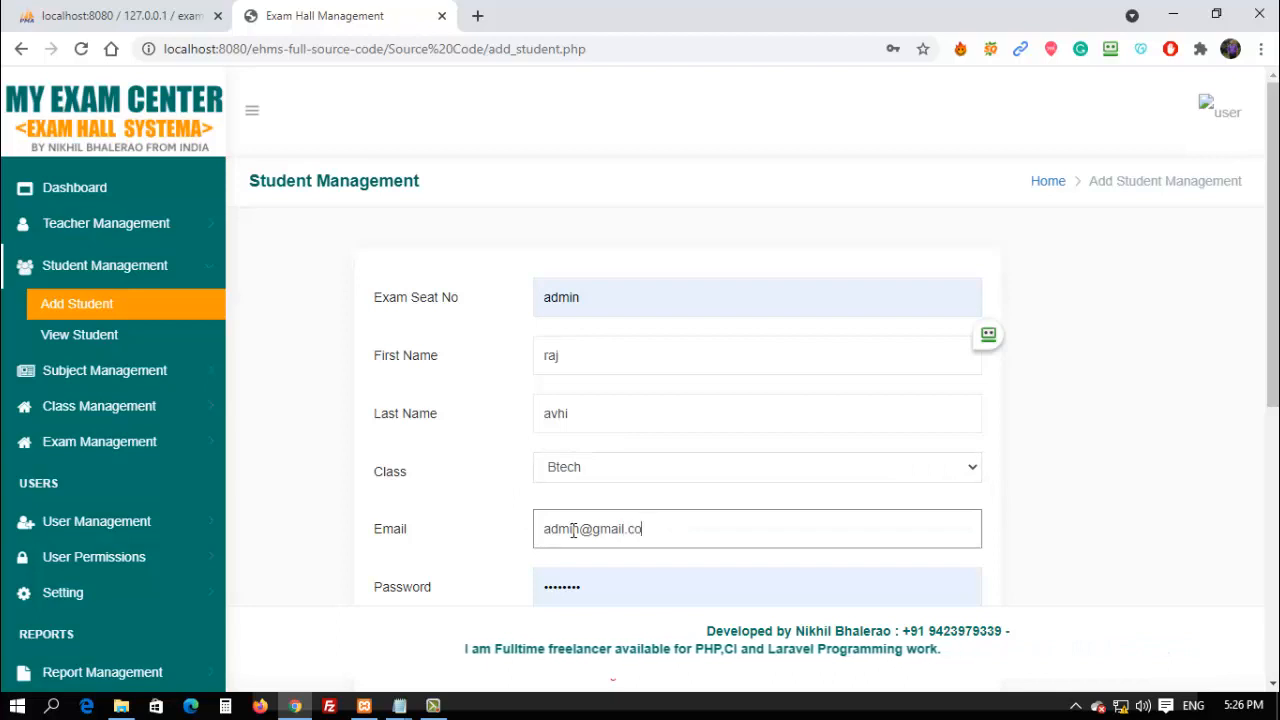
key("Tab")
key("BackSpace")
type("••••")
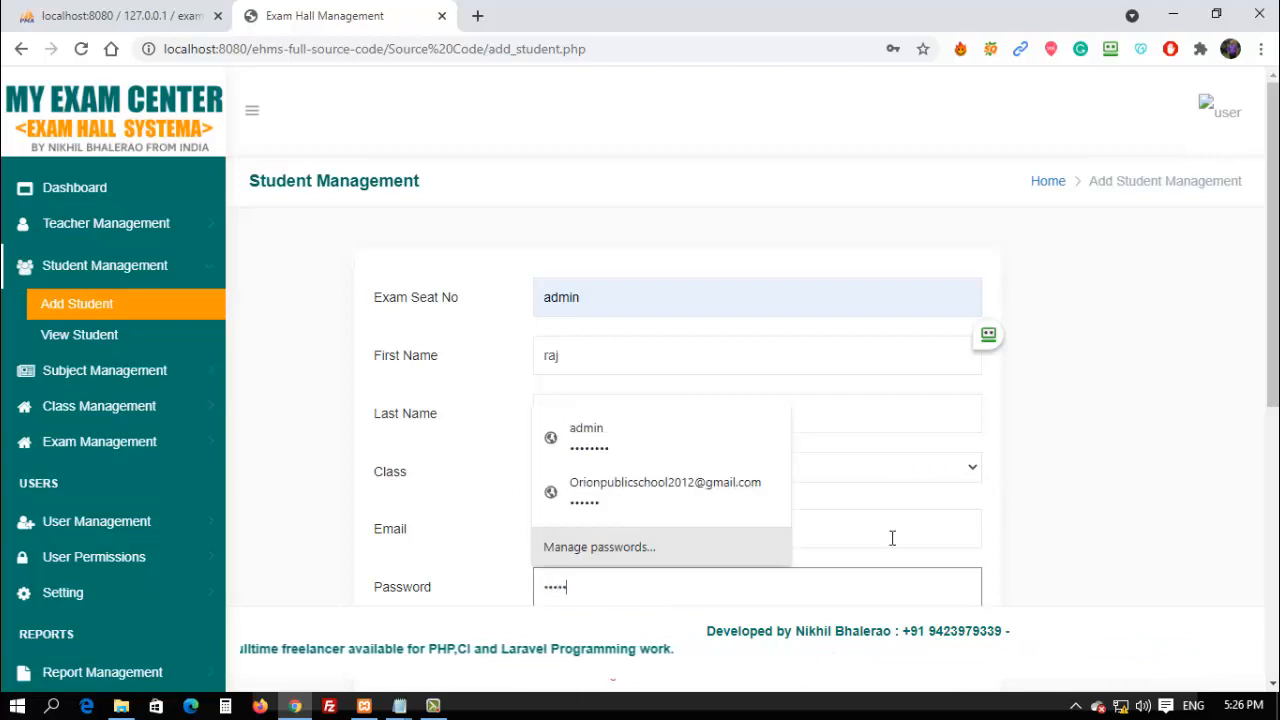
type("•")
scroll(898, 531, "down", 3)
left_click(550, 364)
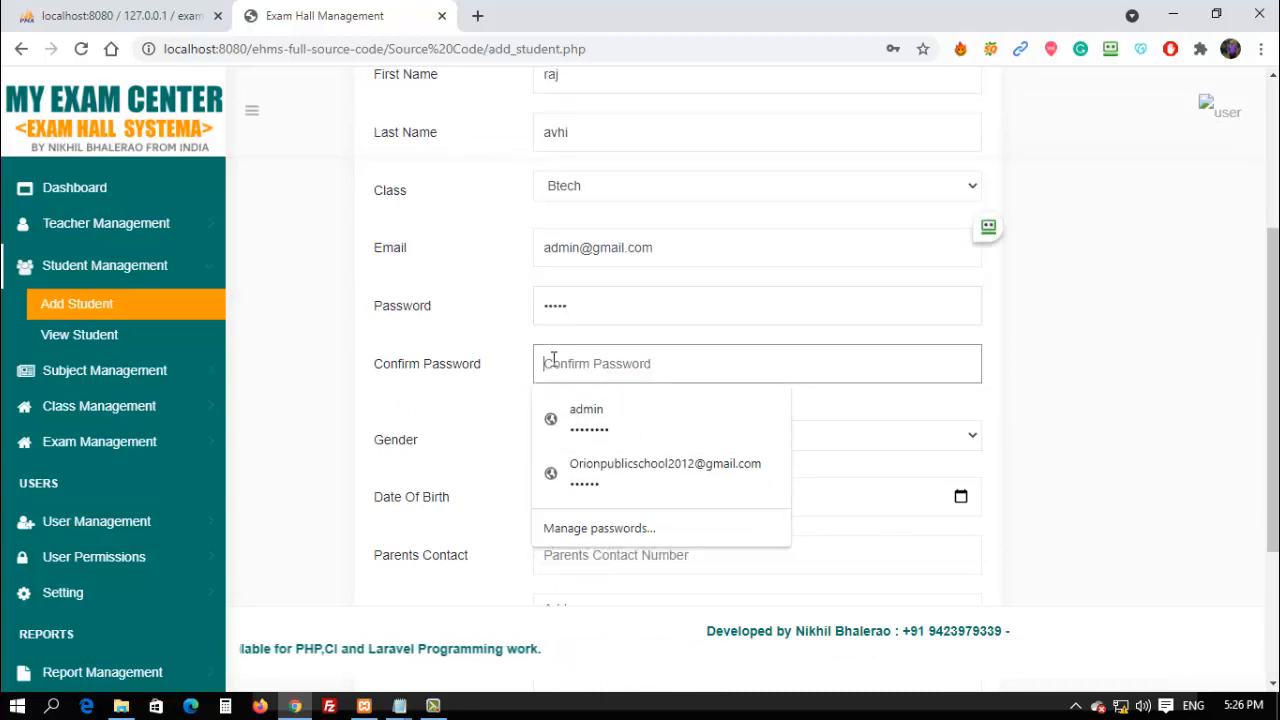
type("•••••")
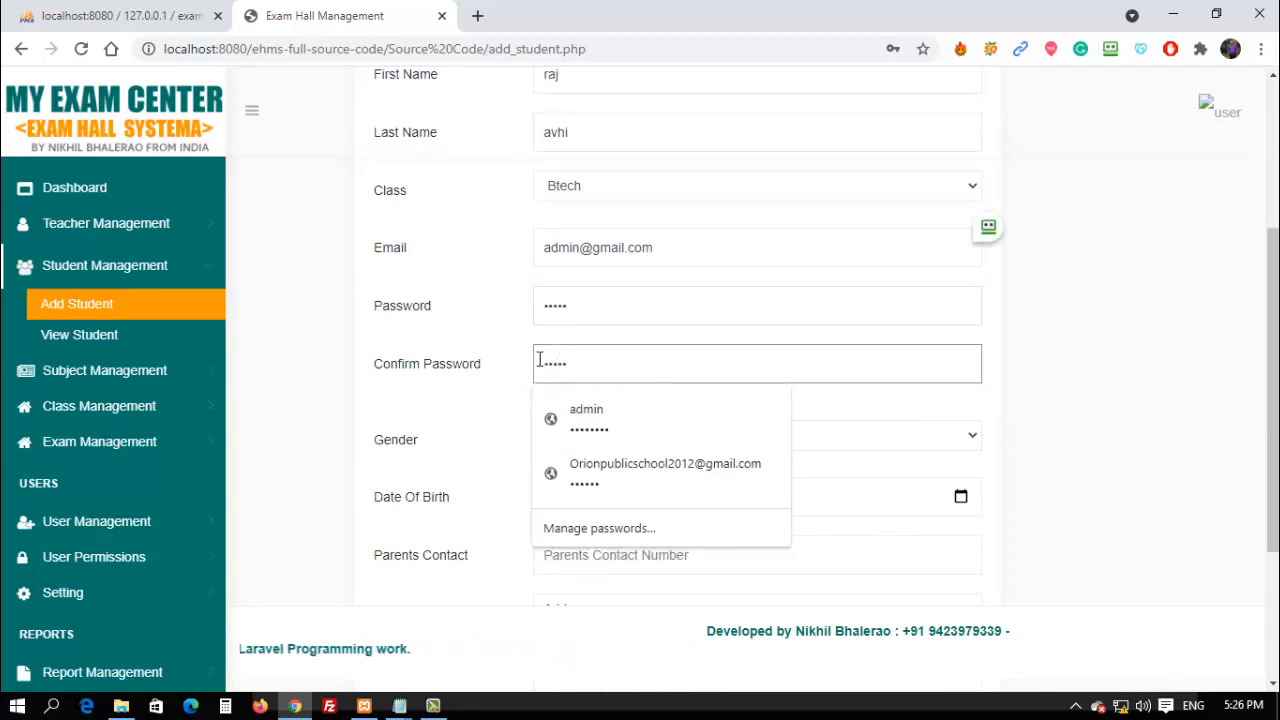
Set gender Male, birth date 06/21/1990, parent contact and address 'inida', then save.
left_click(606, 445)
left_click(560, 474)
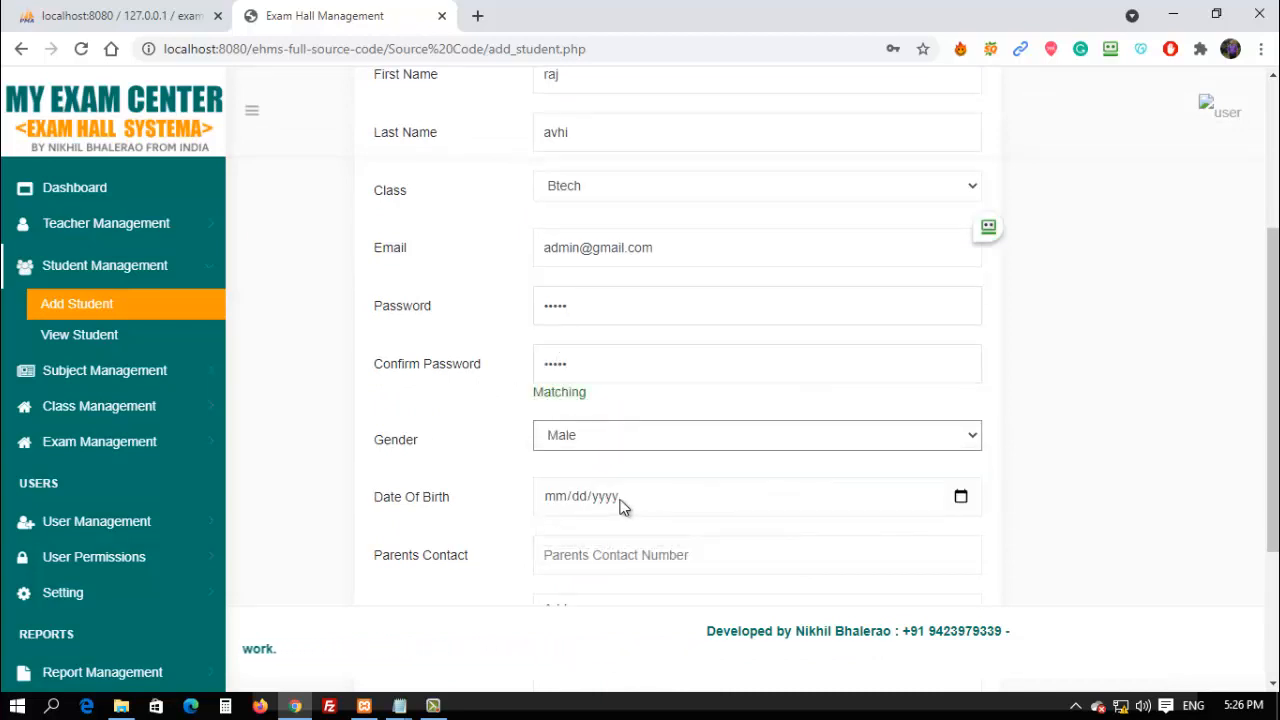
left_click(554, 503)
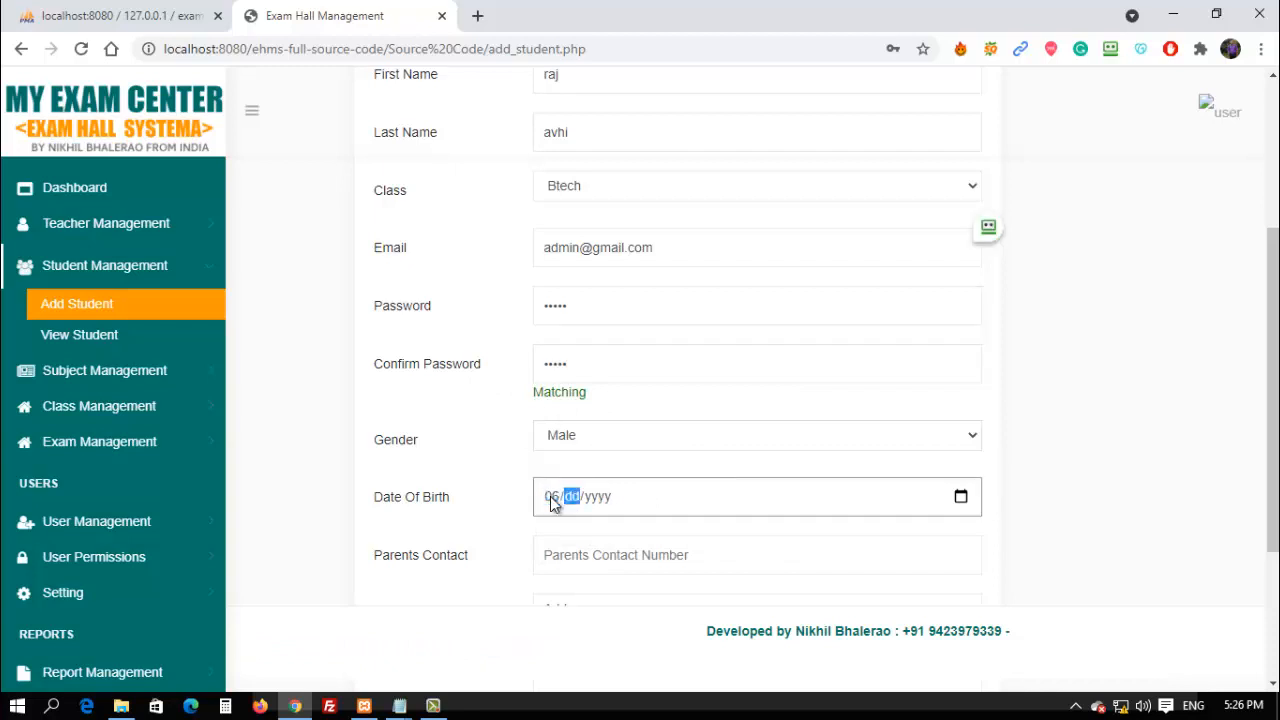
type("06/21/1990")
left_click(548, 556)
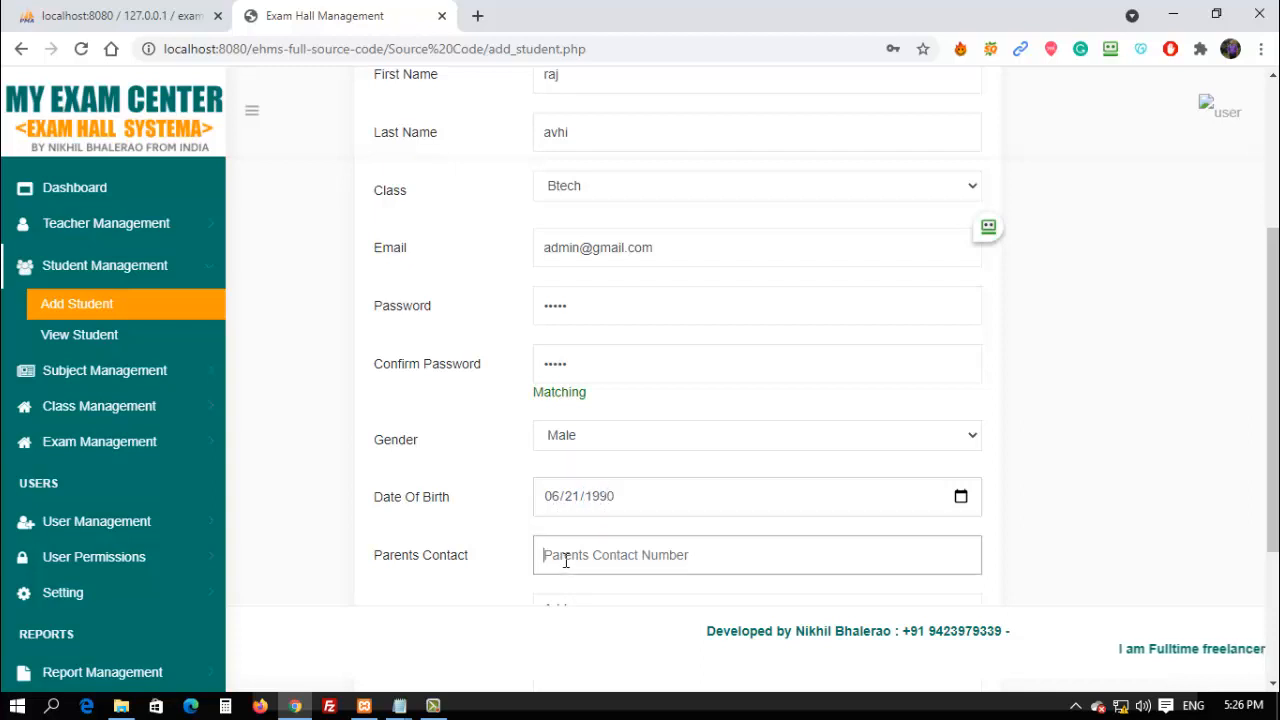
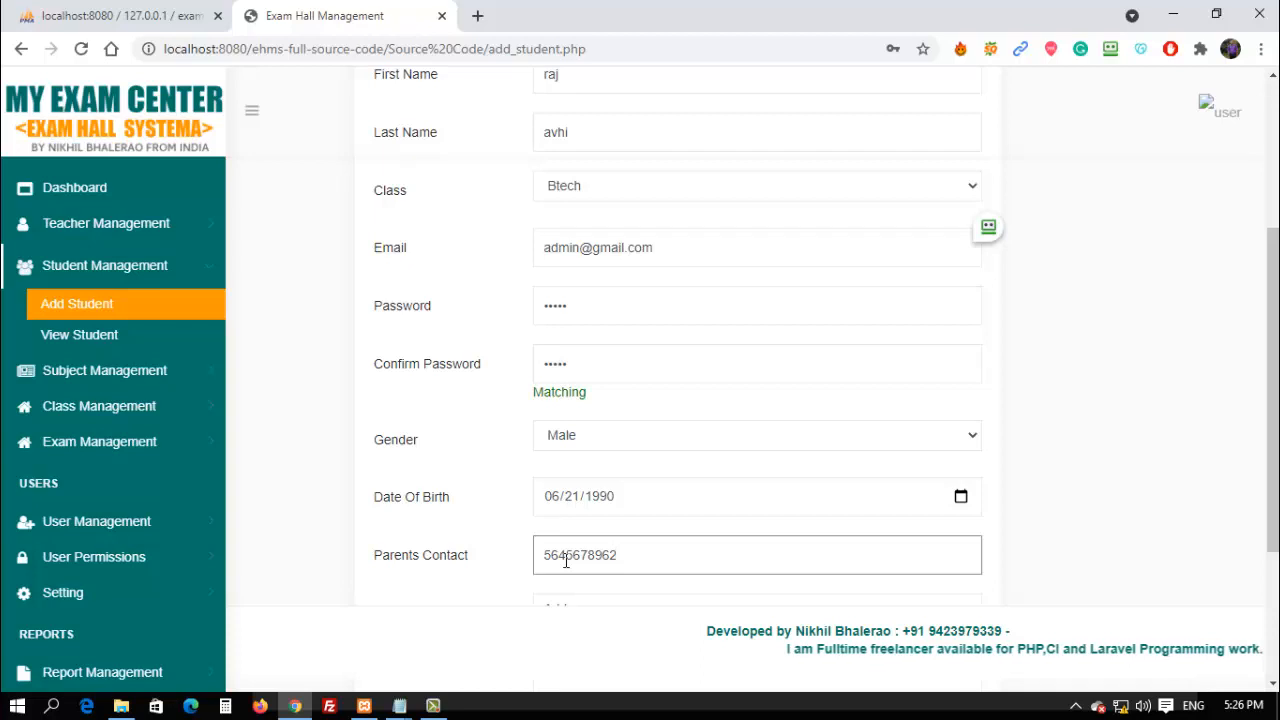
scroll(570, 540, "down", 2)
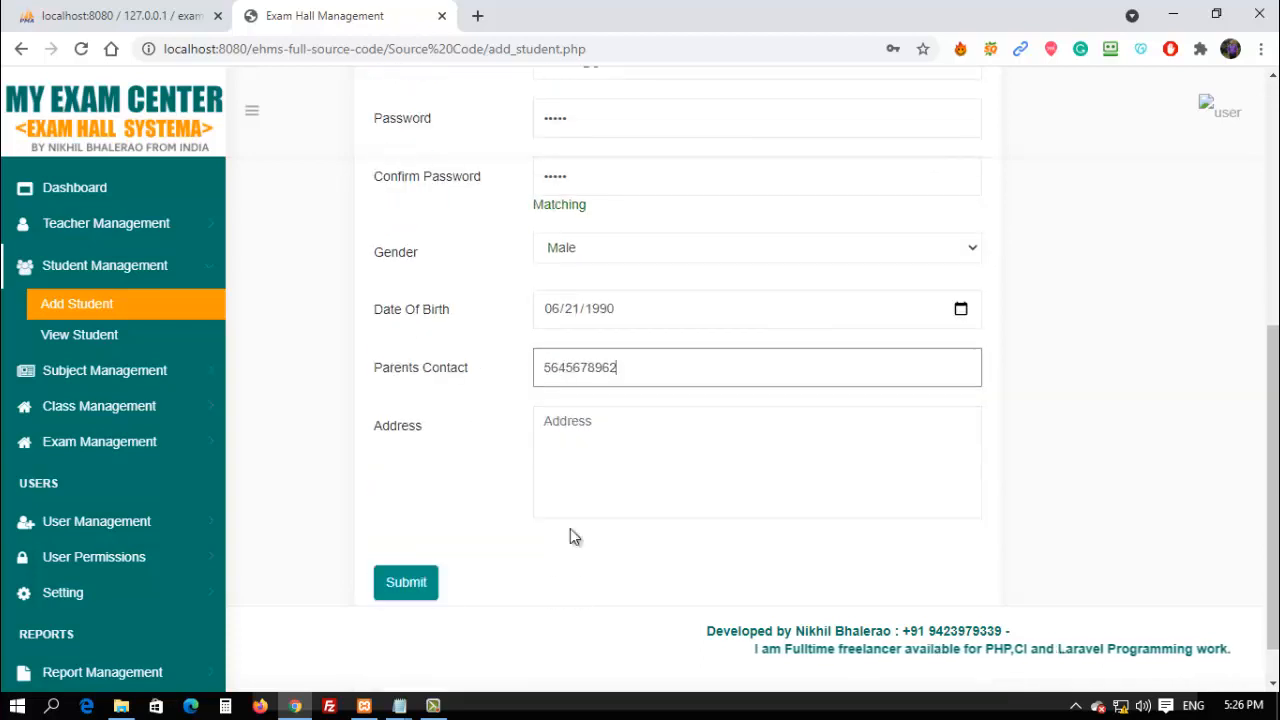
left_click(578, 421)
type("u")
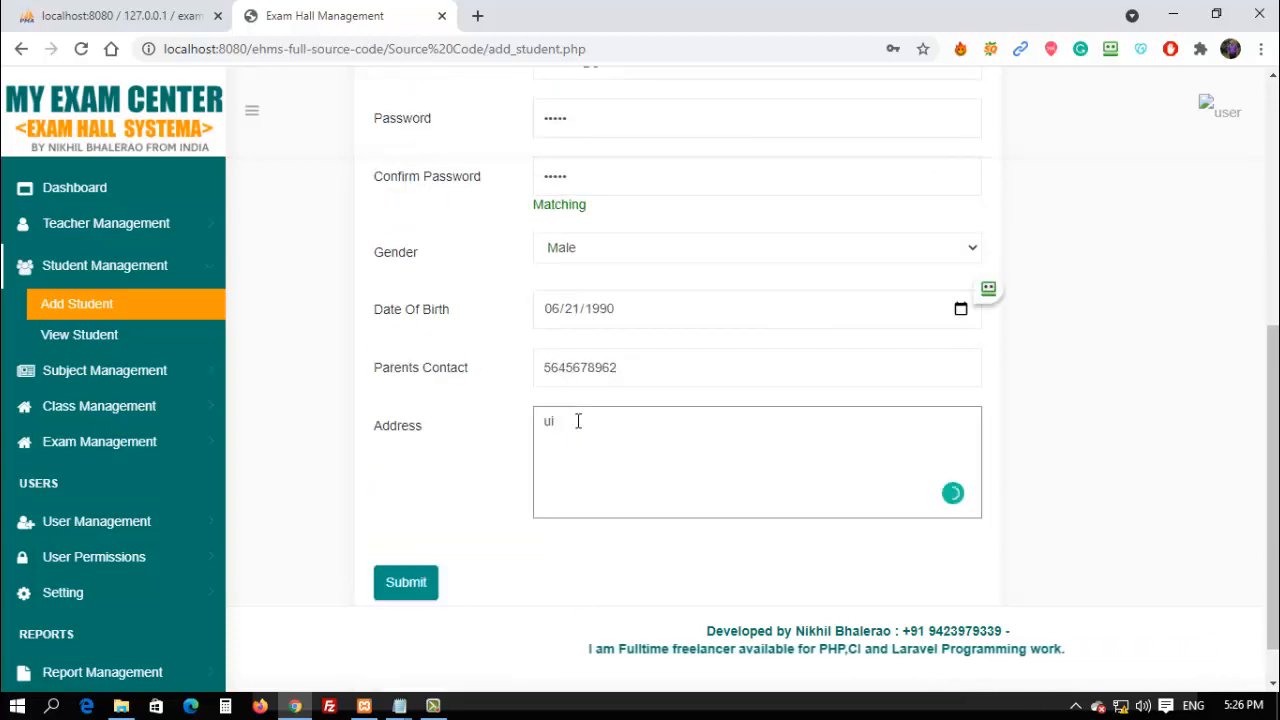
key("BackSpace")
type("inida")
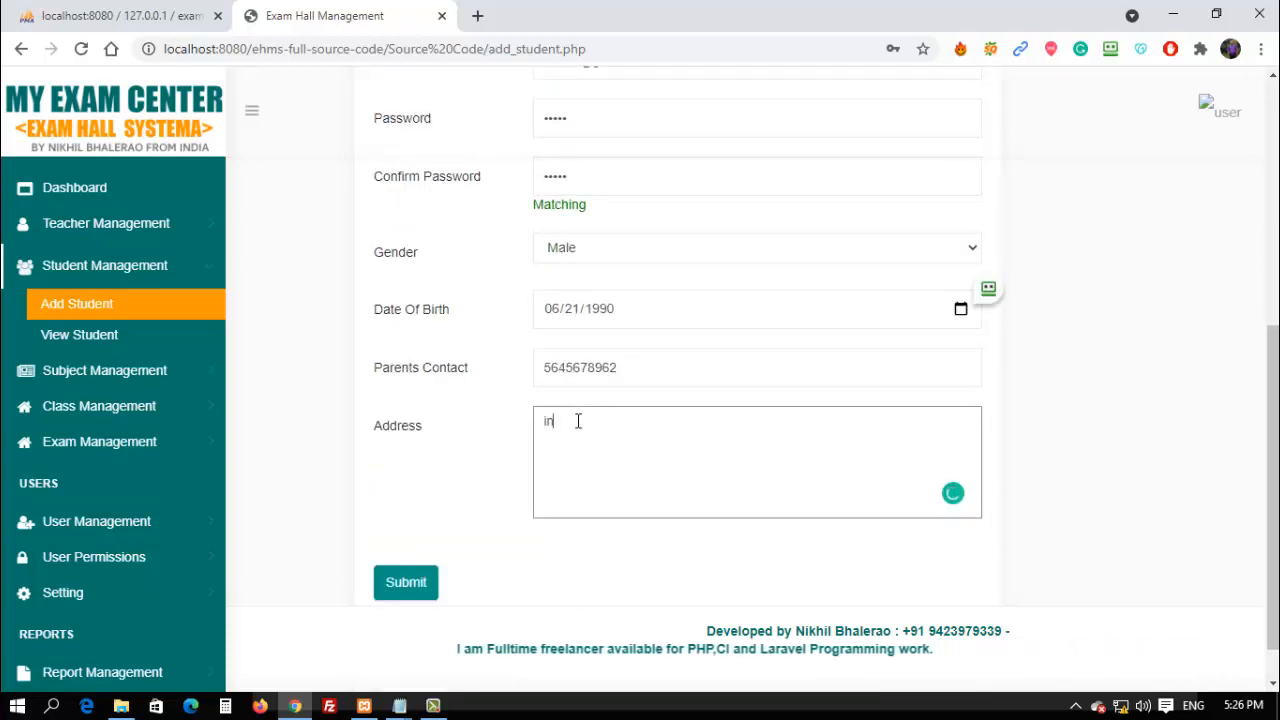
left_click(428, 592)
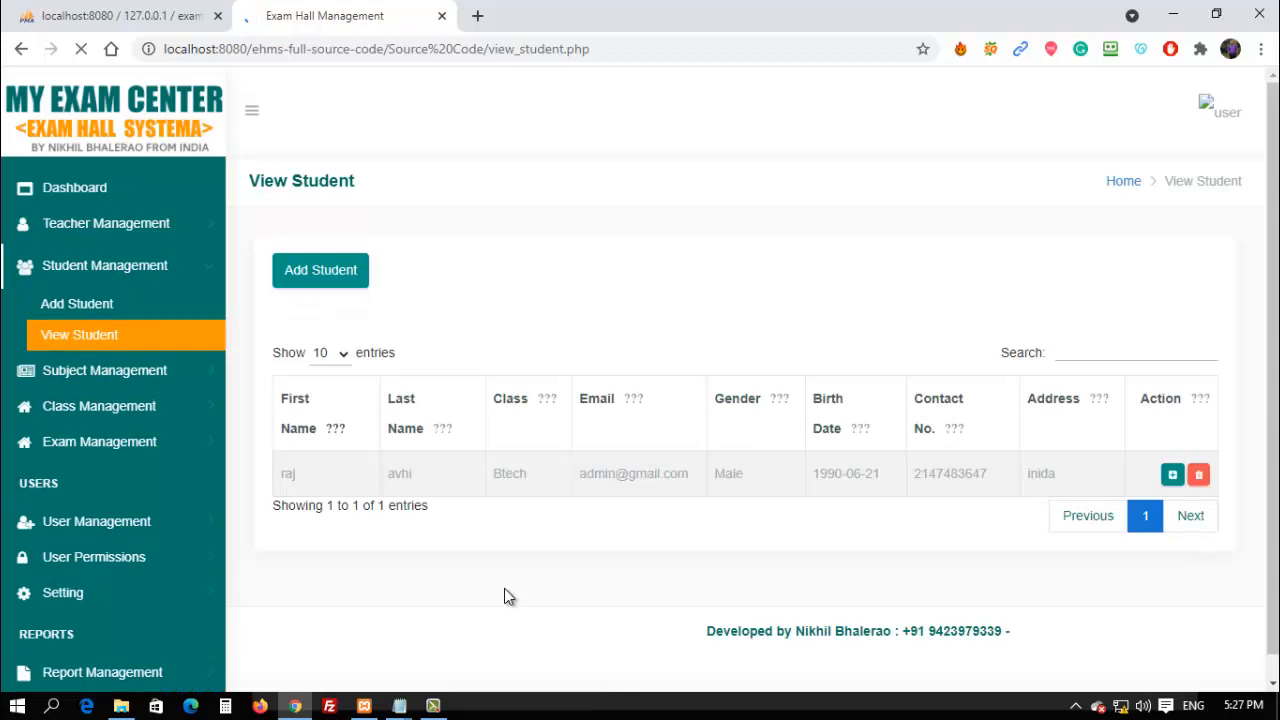
Expand Exam Management and go to Add Room Type.
left_click(103, 442)
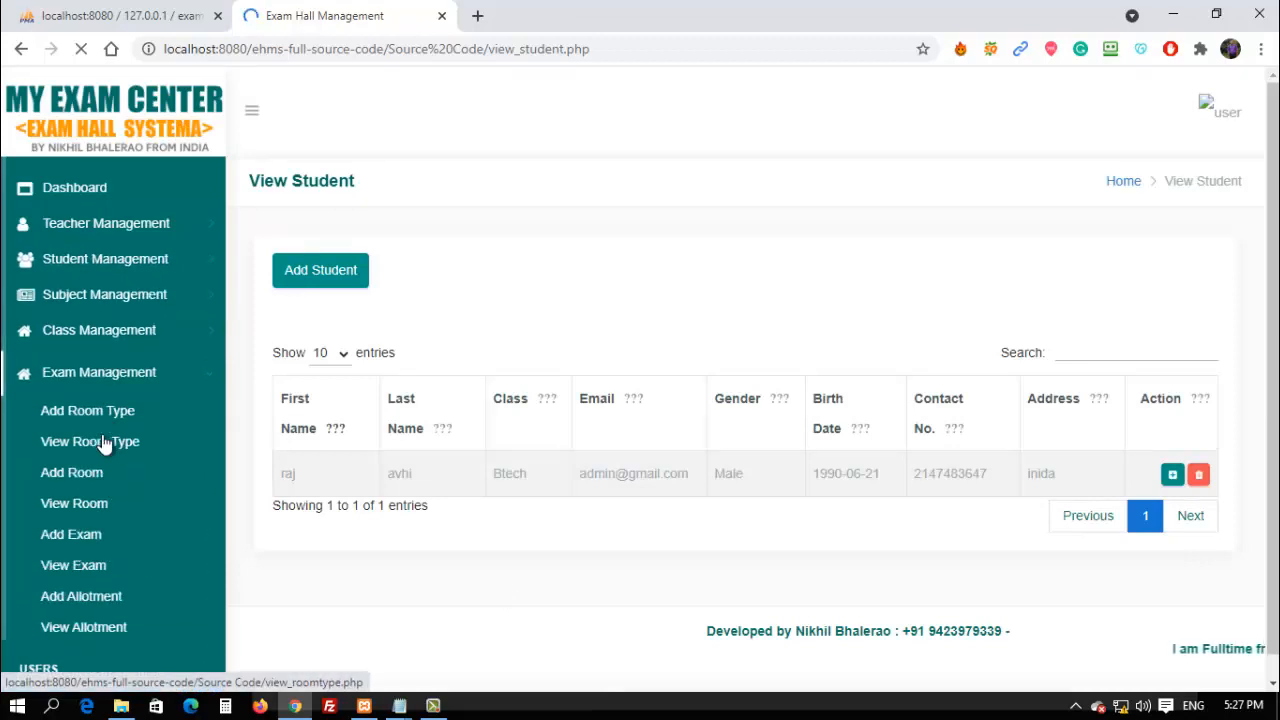
left_click(90, 408)
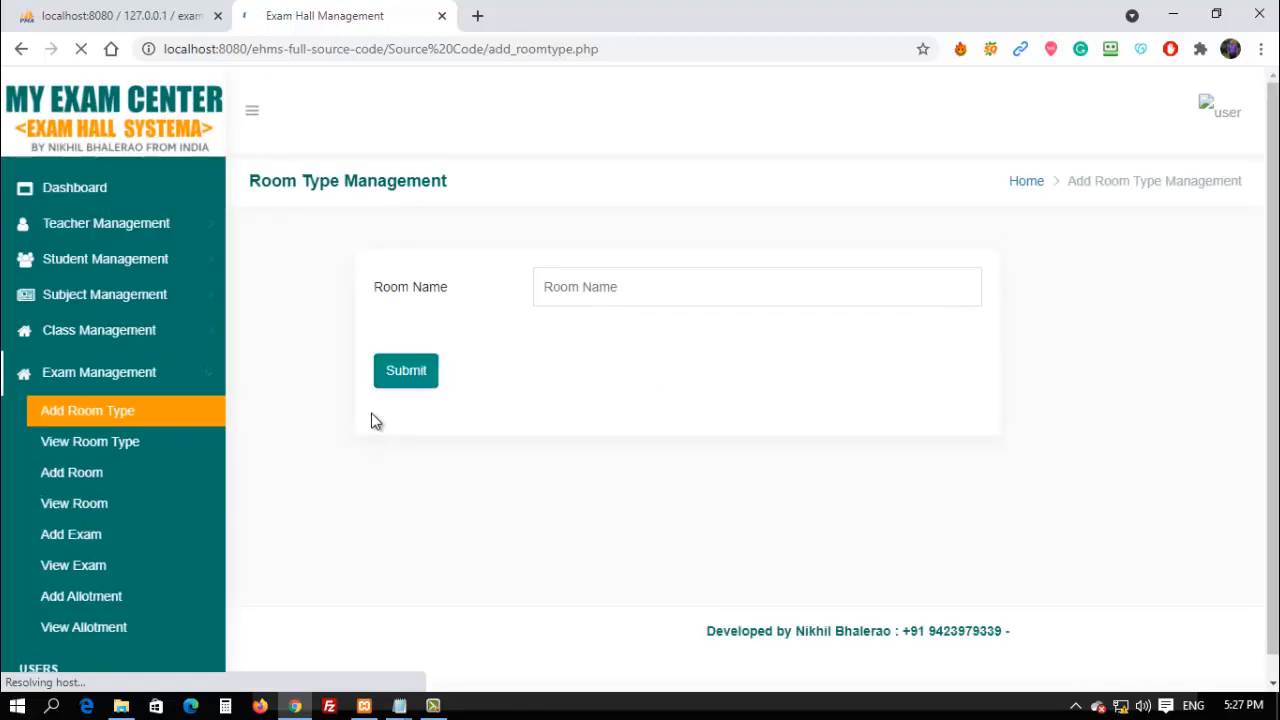
Save a room type named 'First', then go to Add Room.
left_click(562, 298)
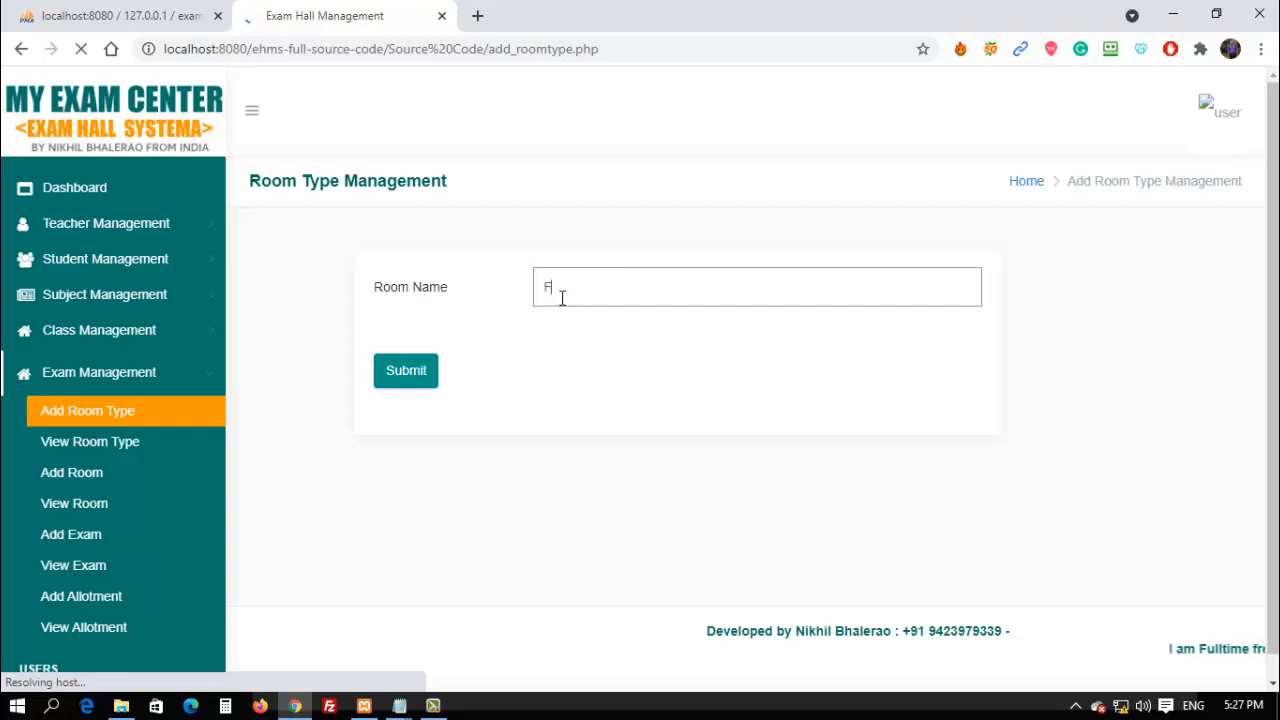
type("Fie")
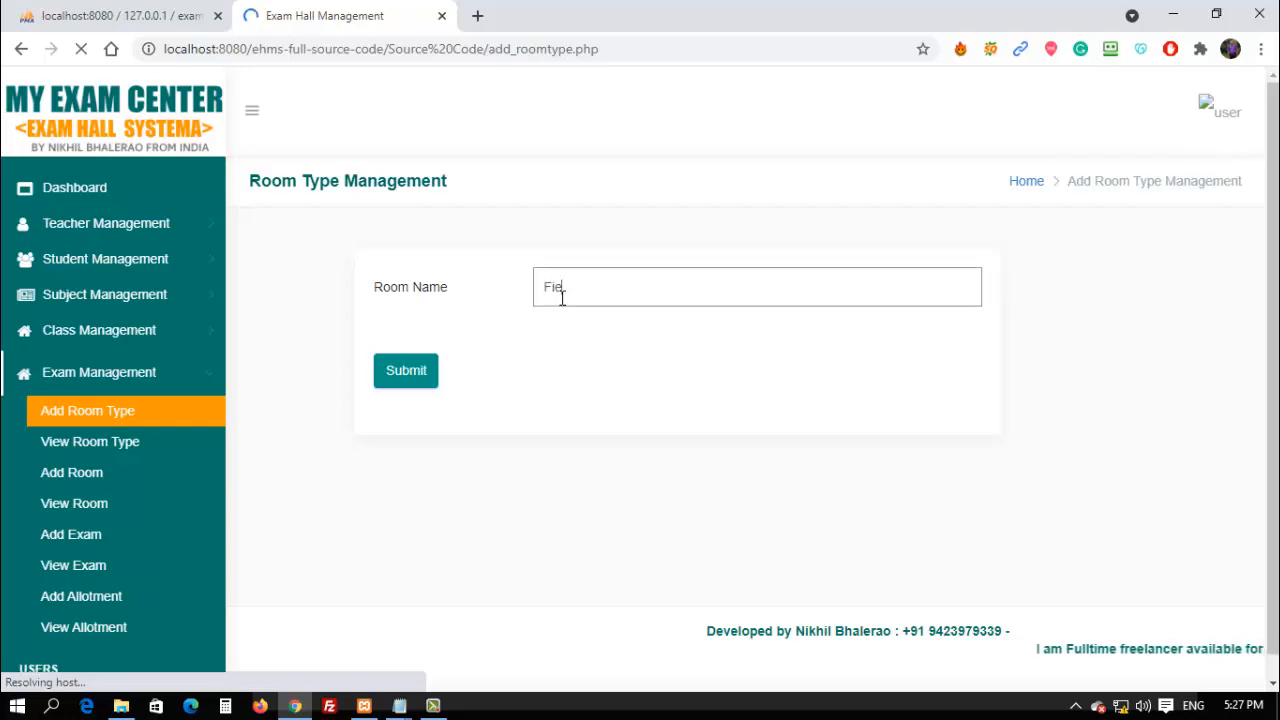
key("BackSpace")
key("BackSpace")
type("irst")
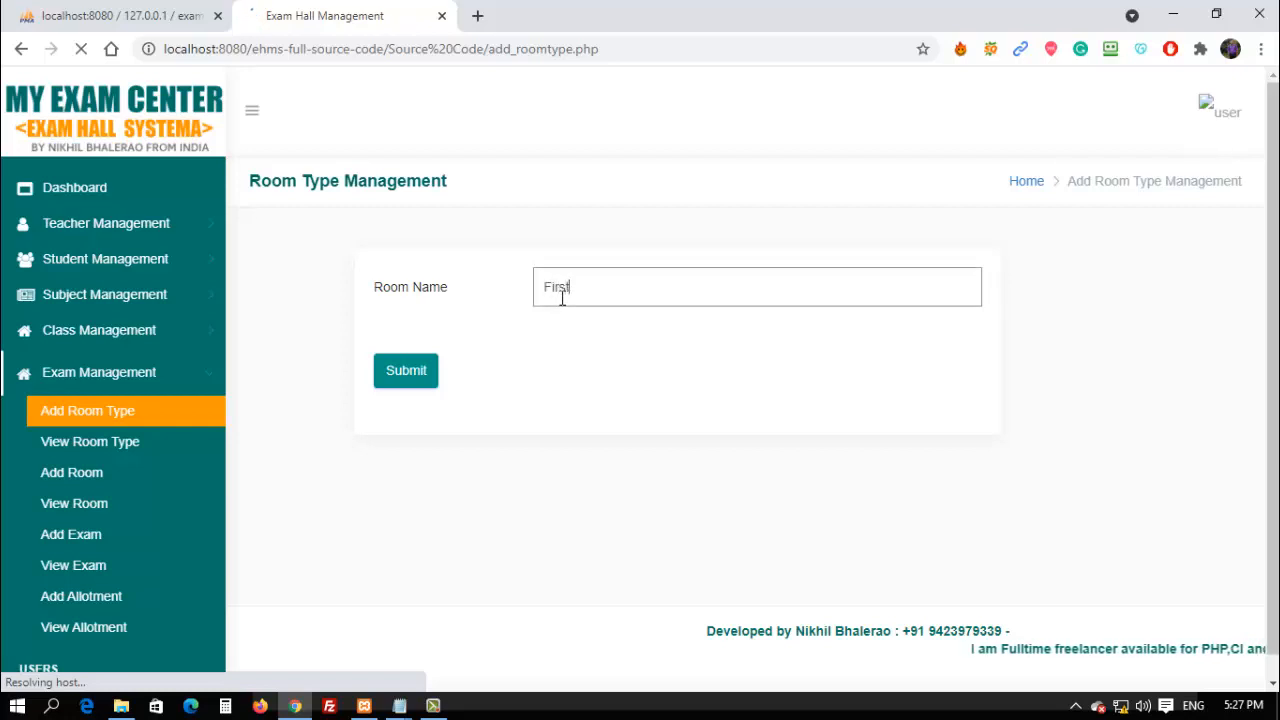
left_click(400, 383)
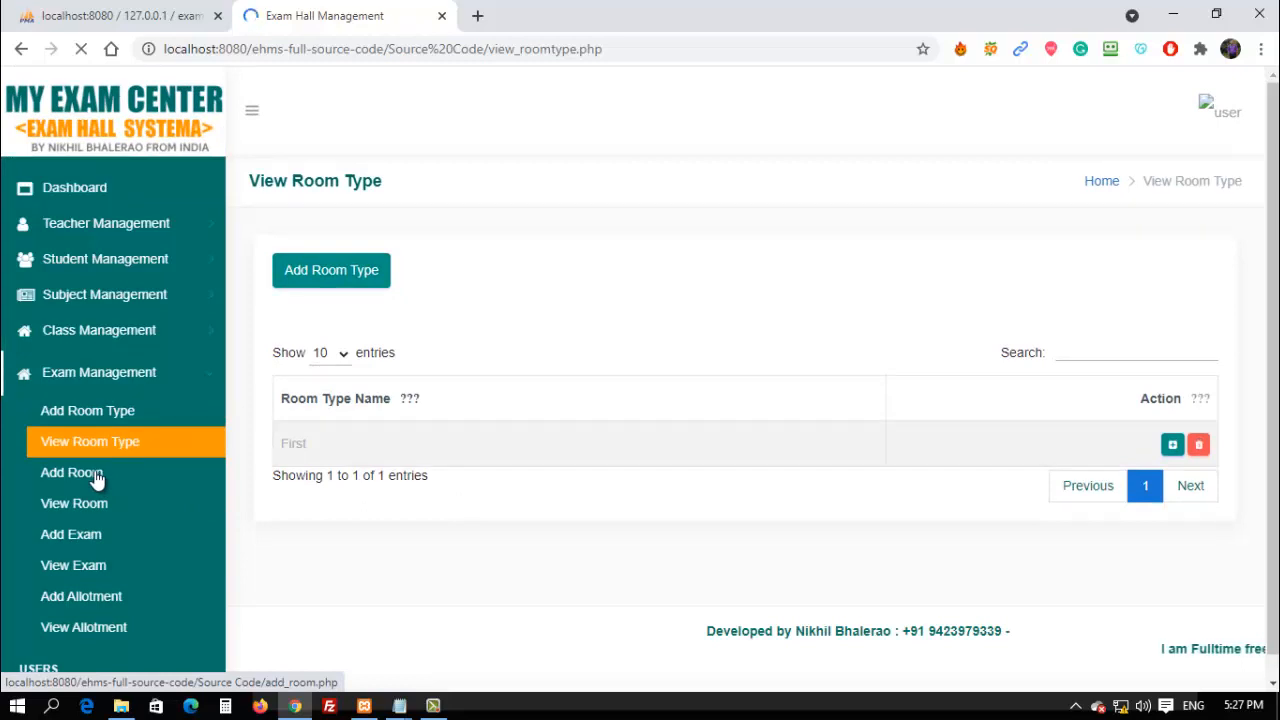
left_click(128, 484)
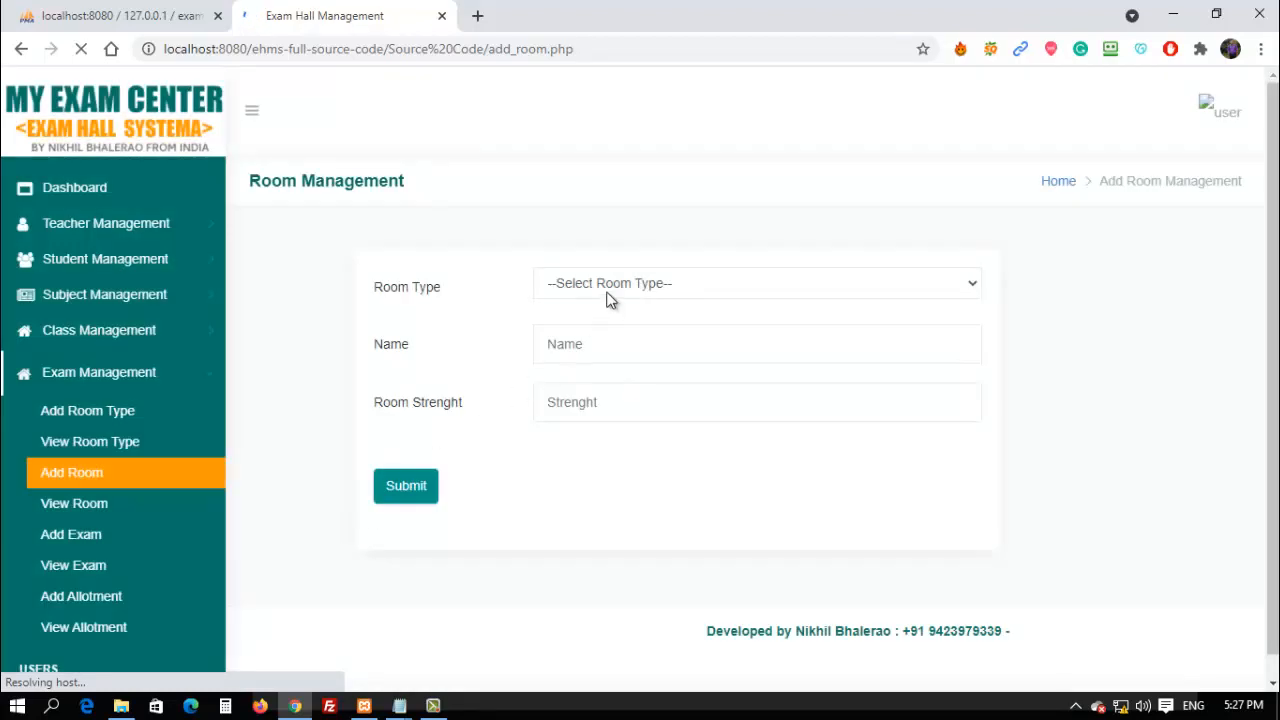
Save room '1ST' of type First with strength 1, then go to Add Exam.
left_click(609, 290)
left_click(582, 326)
left_click(575, 346)
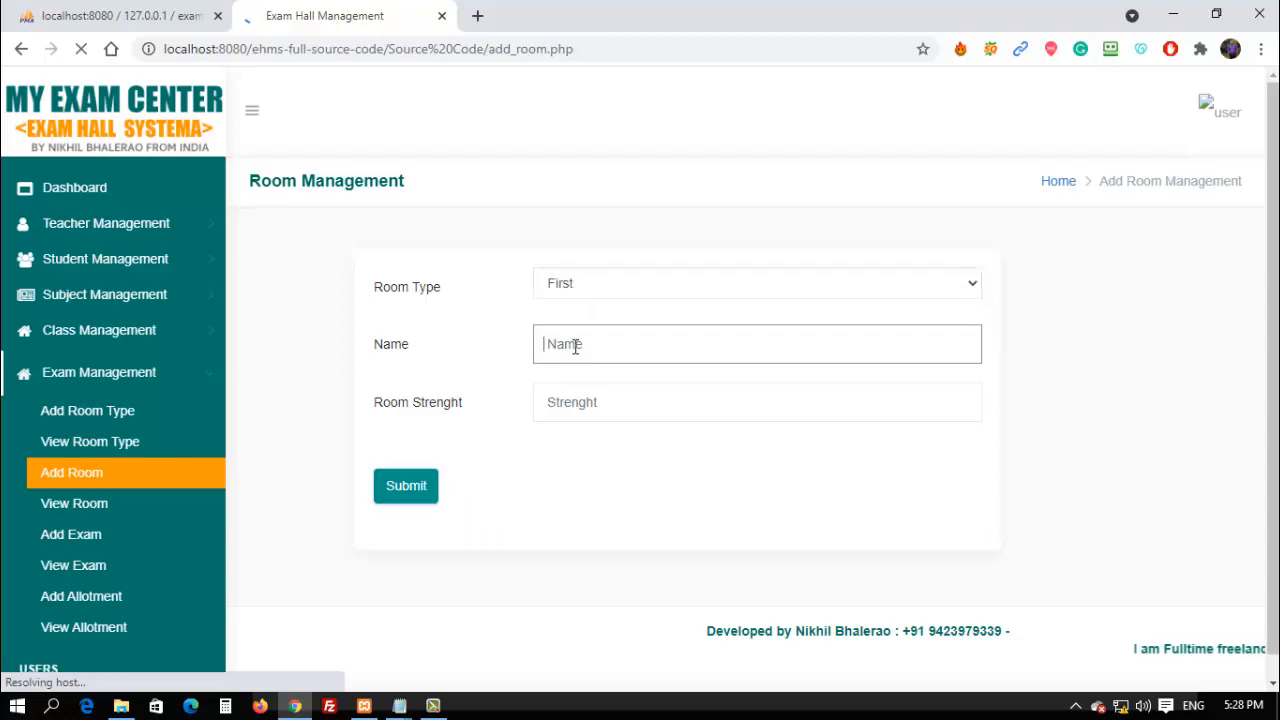
type("1ST")
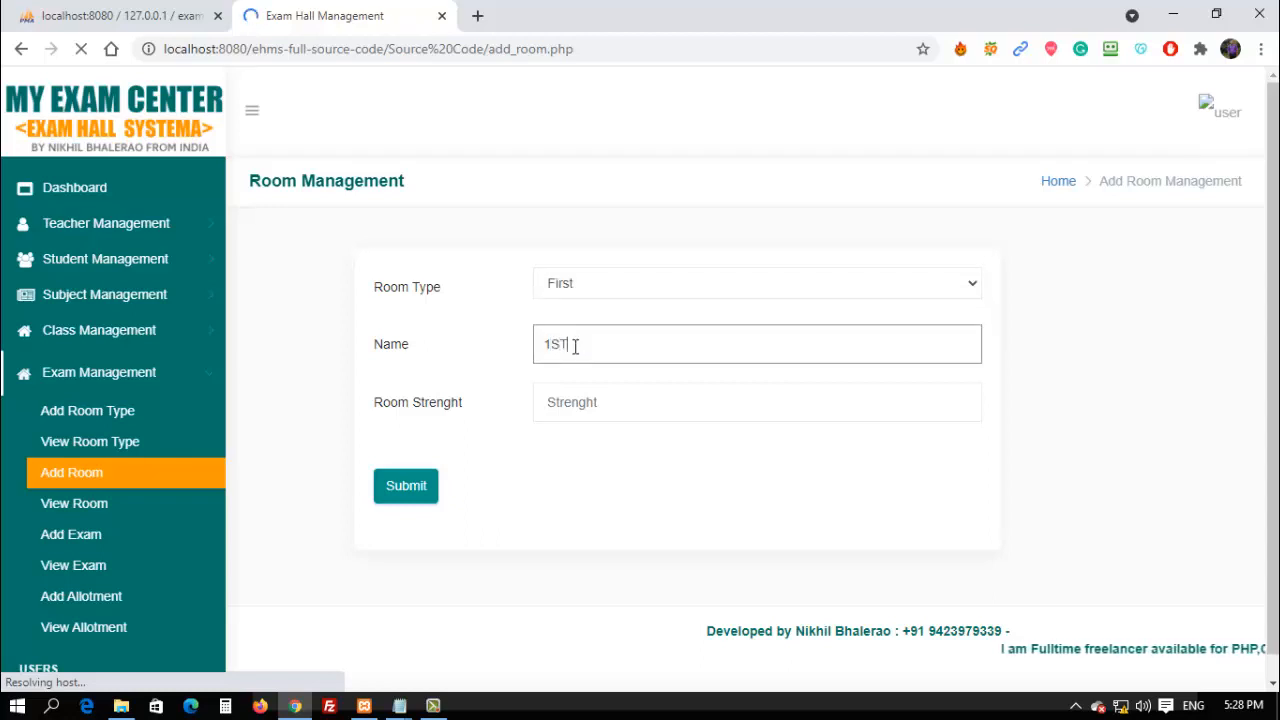
left_click(555, 405)
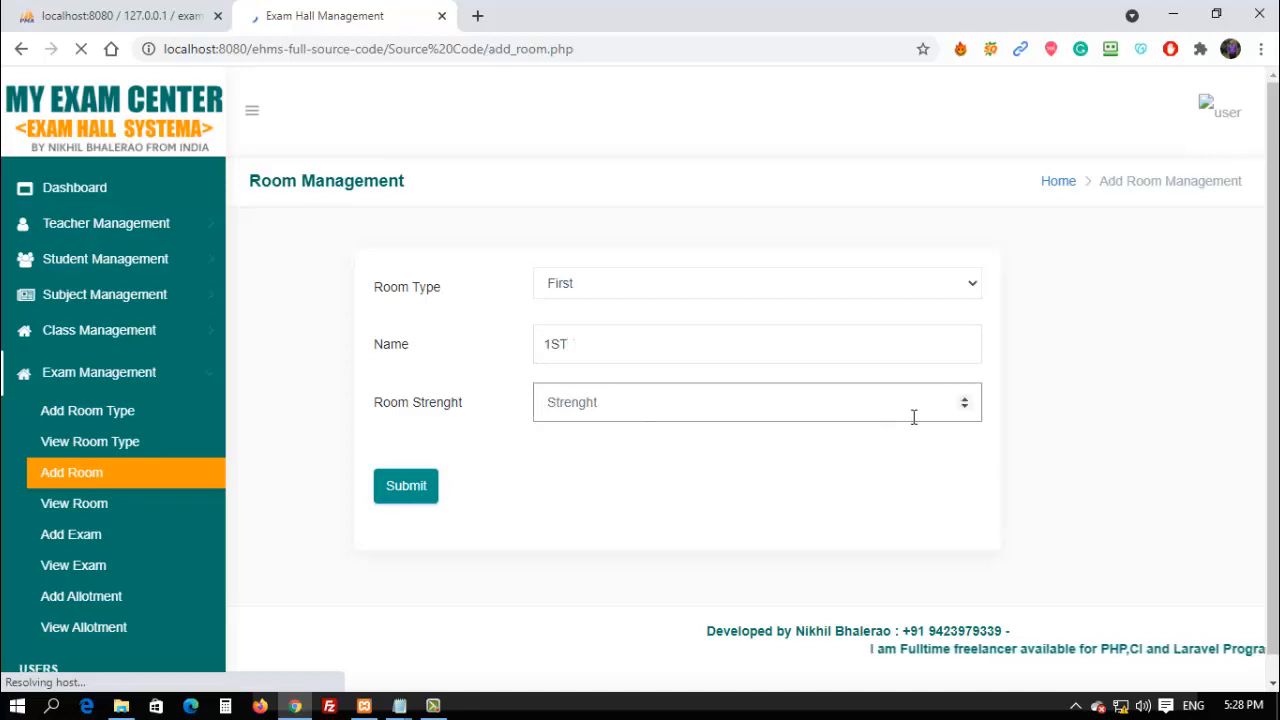
left_click(965, 400)
left_click(965, 400)
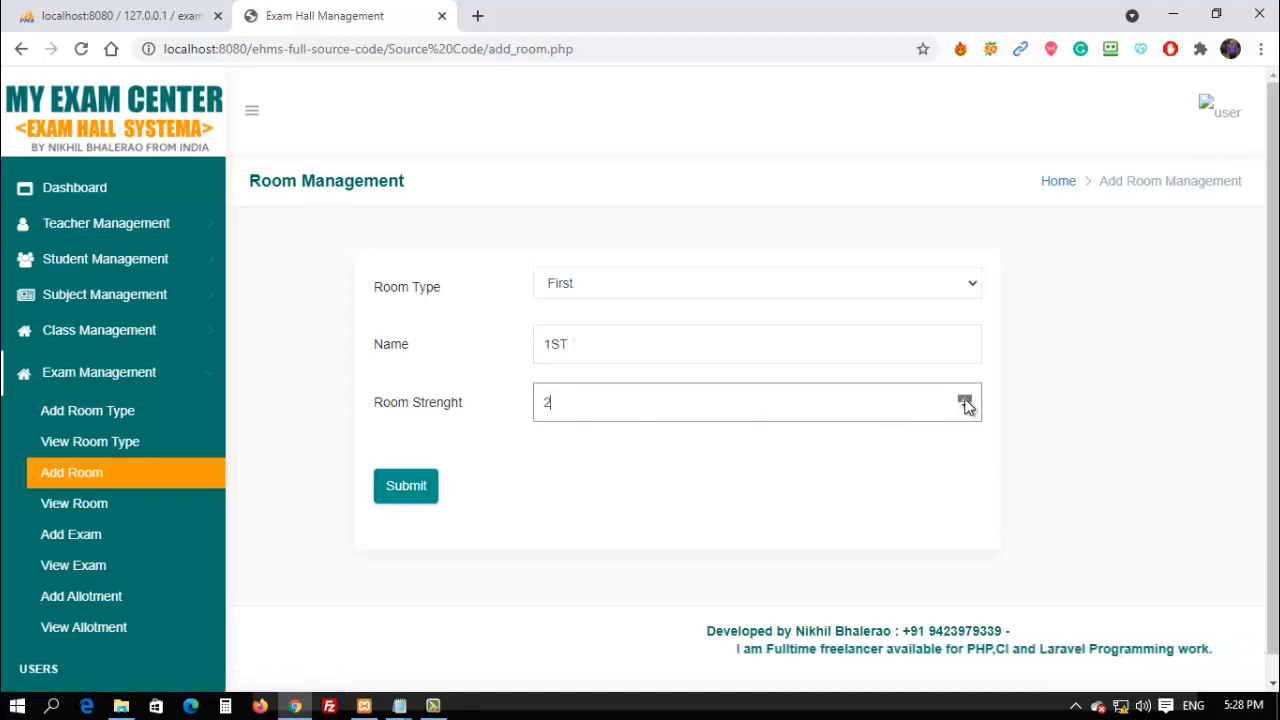
left_click(965, 409)
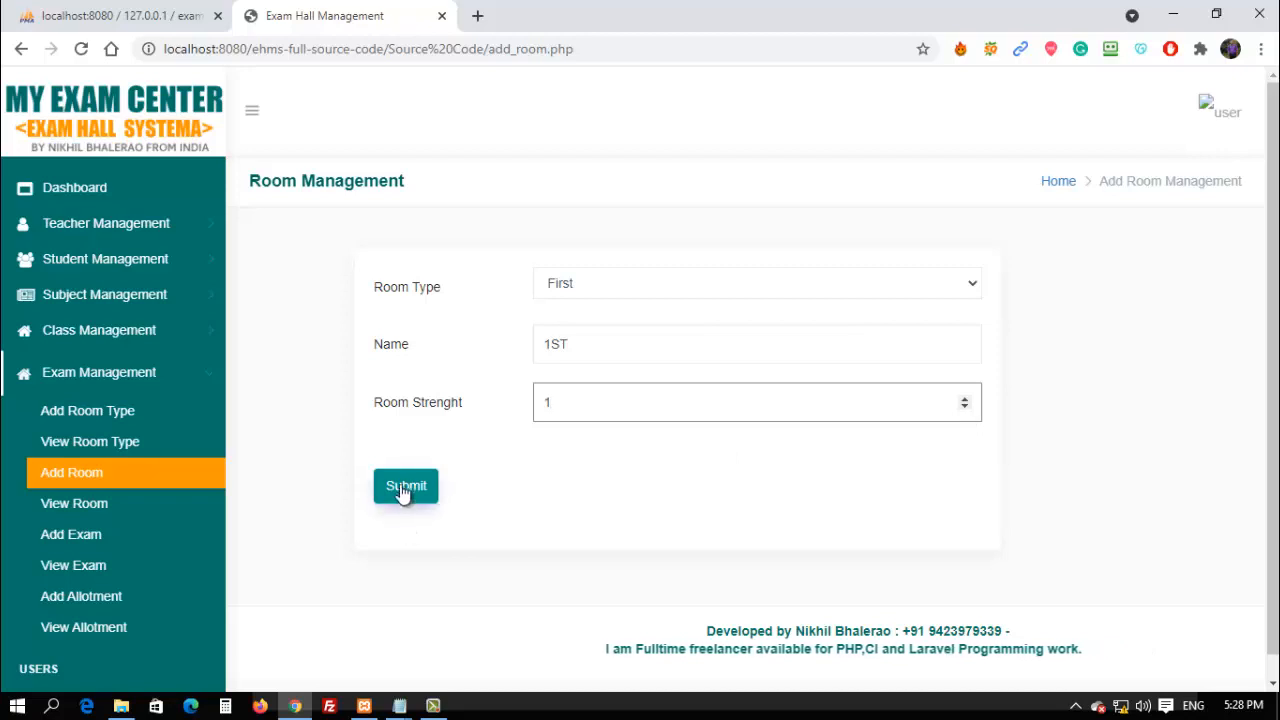
left_click(404, 488)
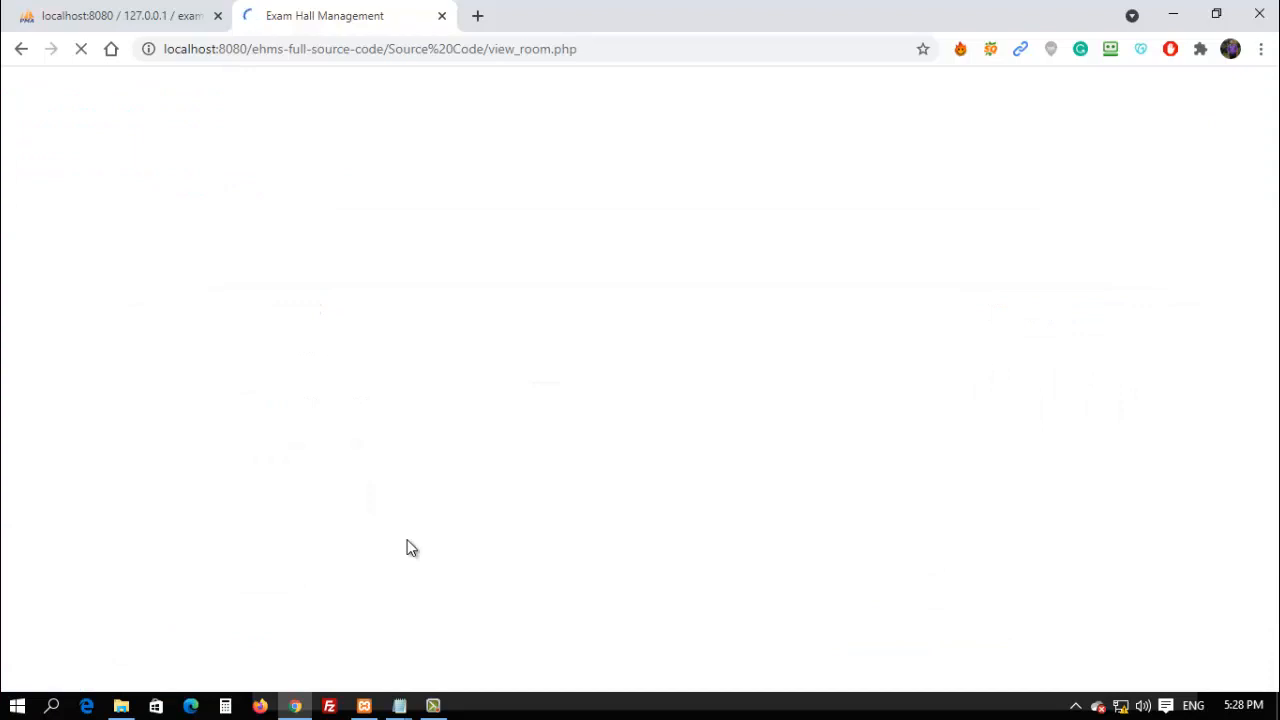
left_click(433, 702)
left_click(433, 702)
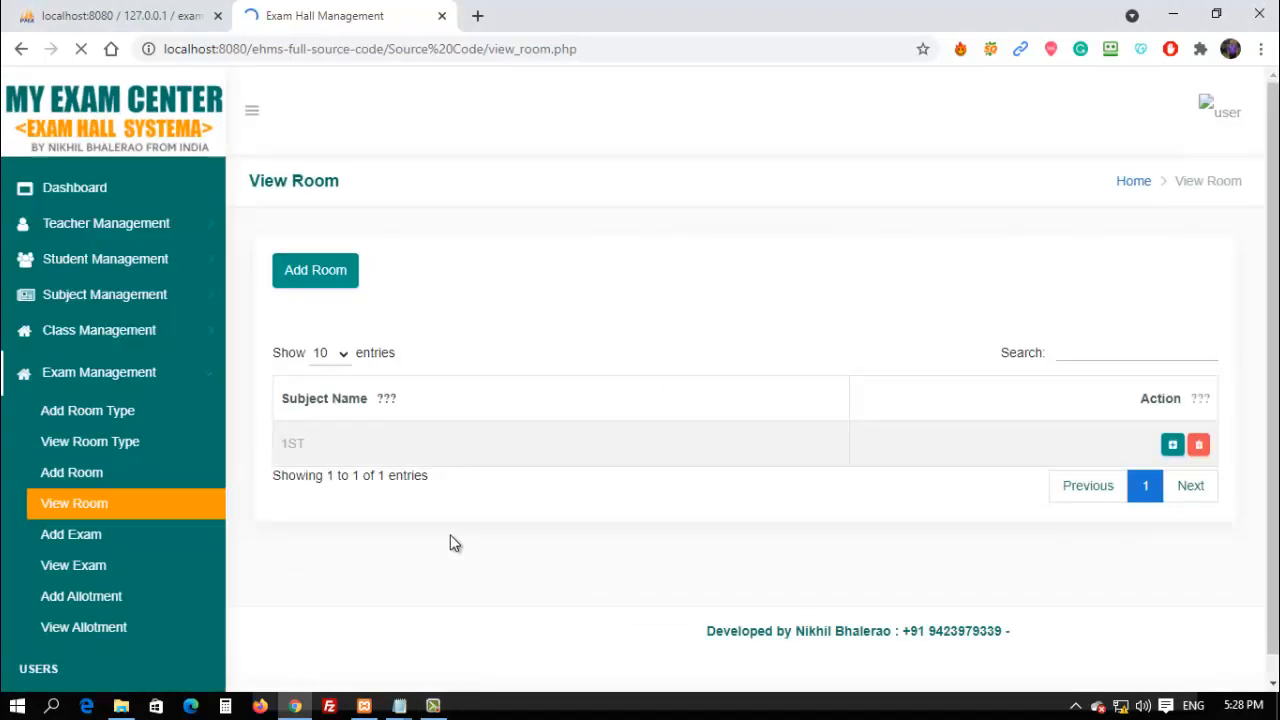
left_click(90, 537)
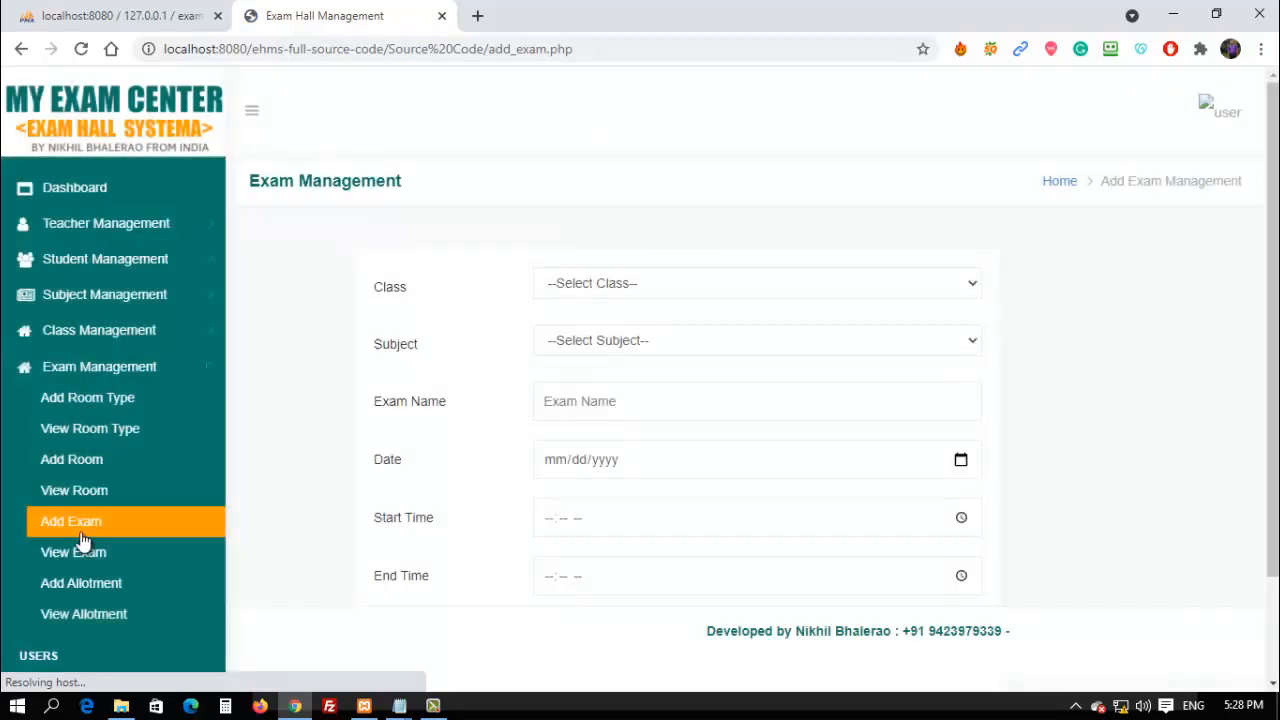
Choose class Btech and subject Math, name the exam 'MODU;LE EXAM', and enter the date.
left_click(609, 284)
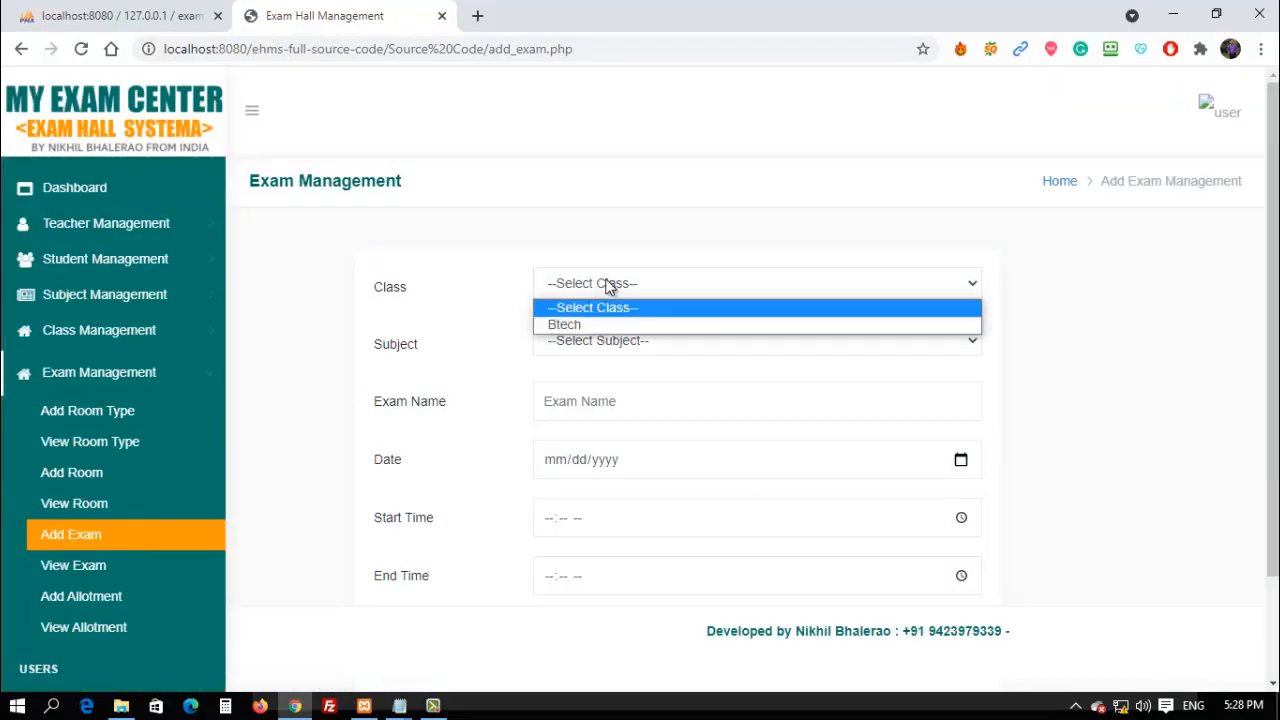
left_click(593, 323)
left_click(600, 345)
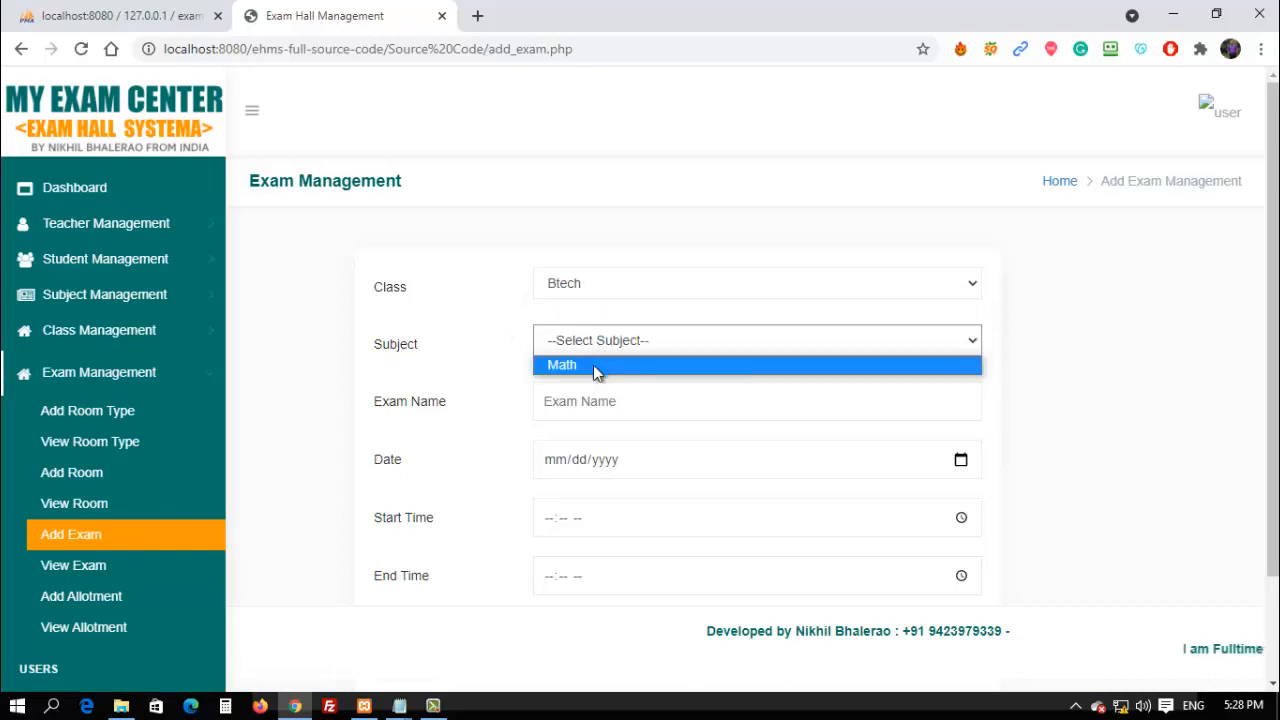
left_click(593, 365)
left_click(584, 400)
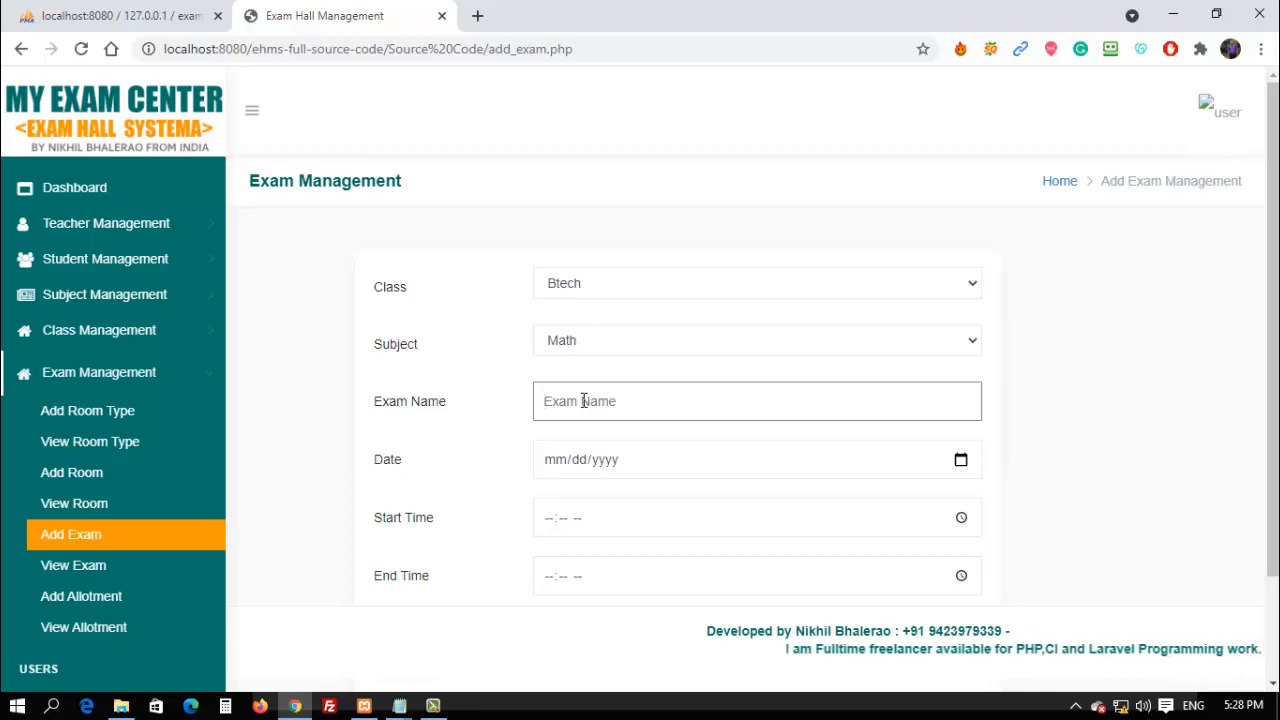
type("mODU")
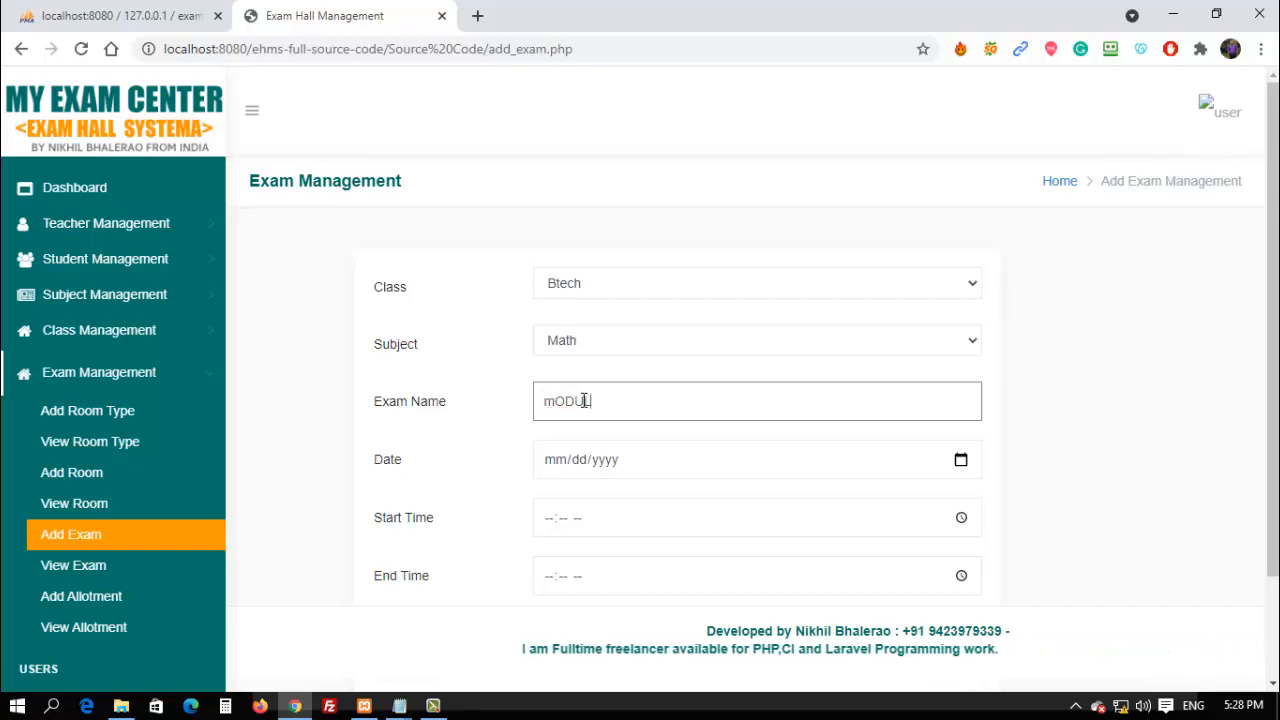
key("BackSpace")
key("BackSpace")
key("BackSpace")
key("BackSpace")
type("M")
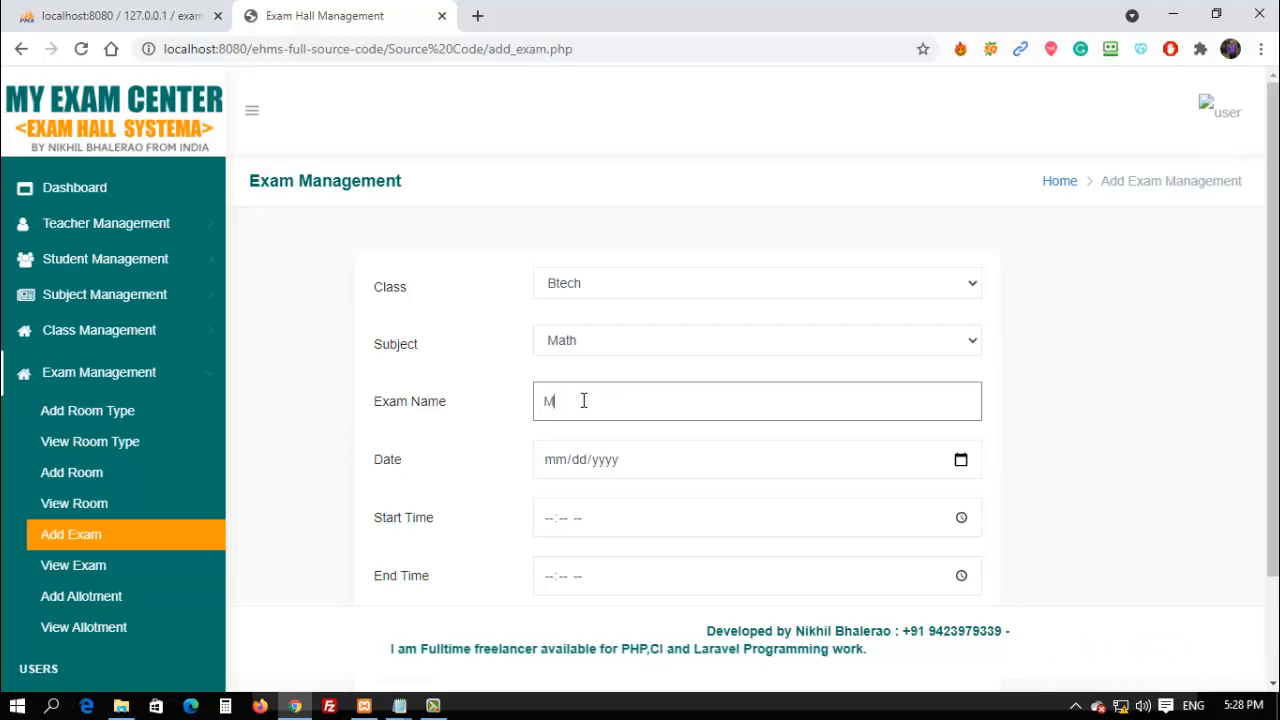
type("ODU;")
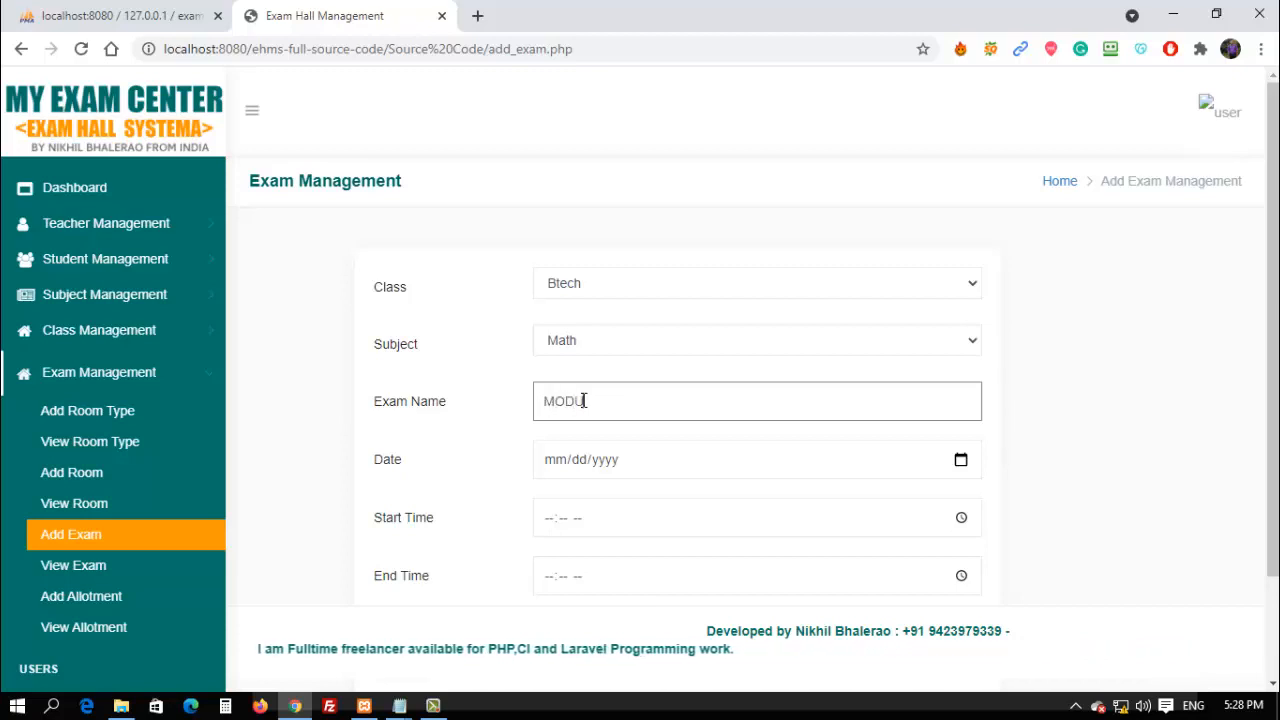
type("LE EX")
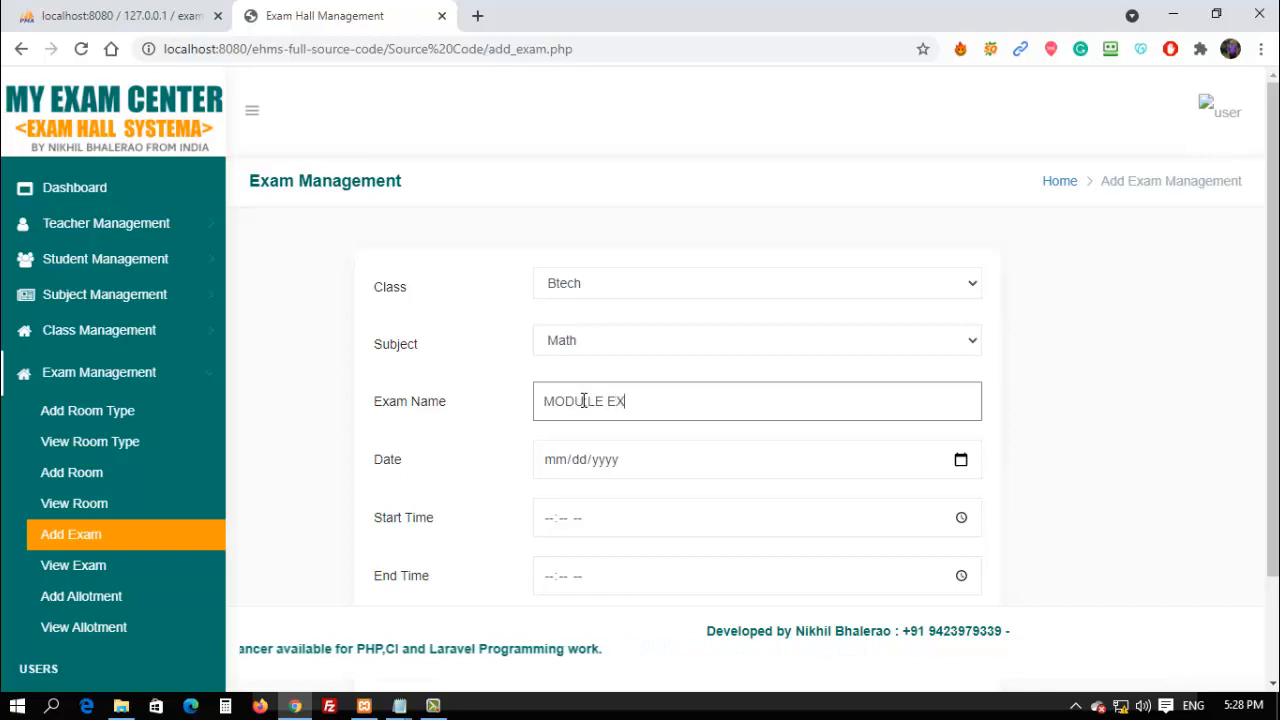
type("AM")
left_click(558, 466)
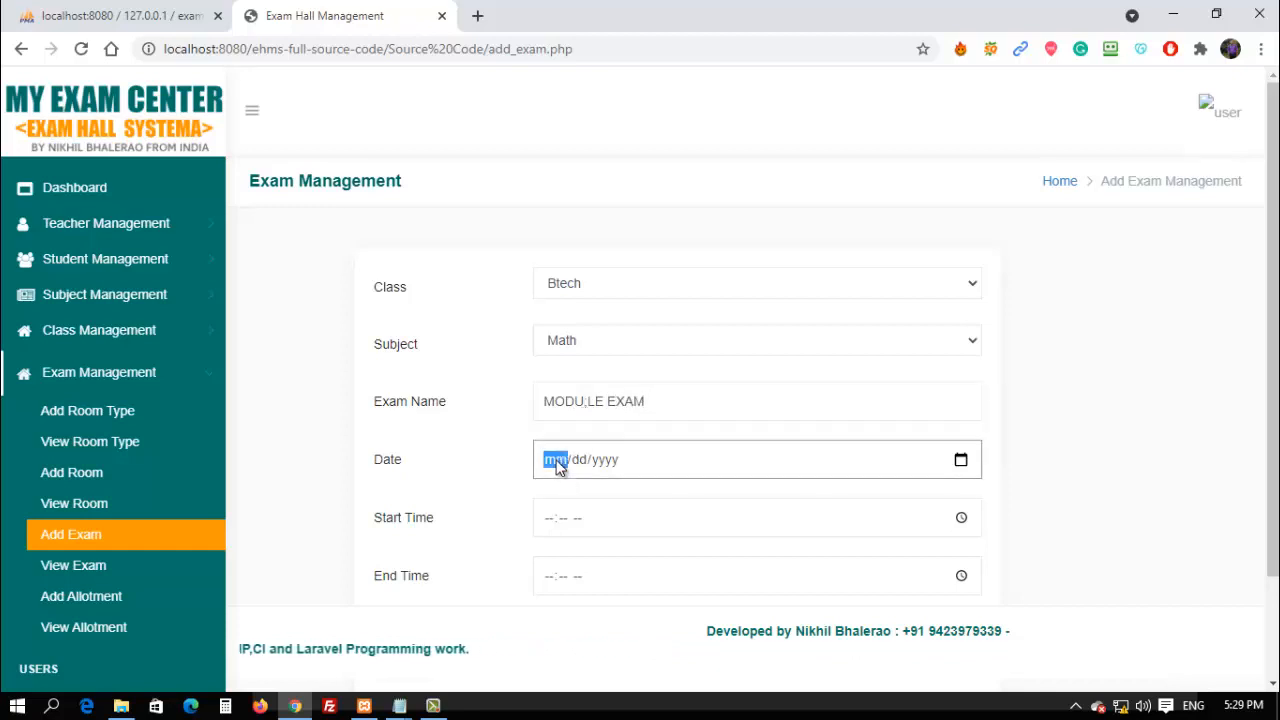
type("03/20/2021")
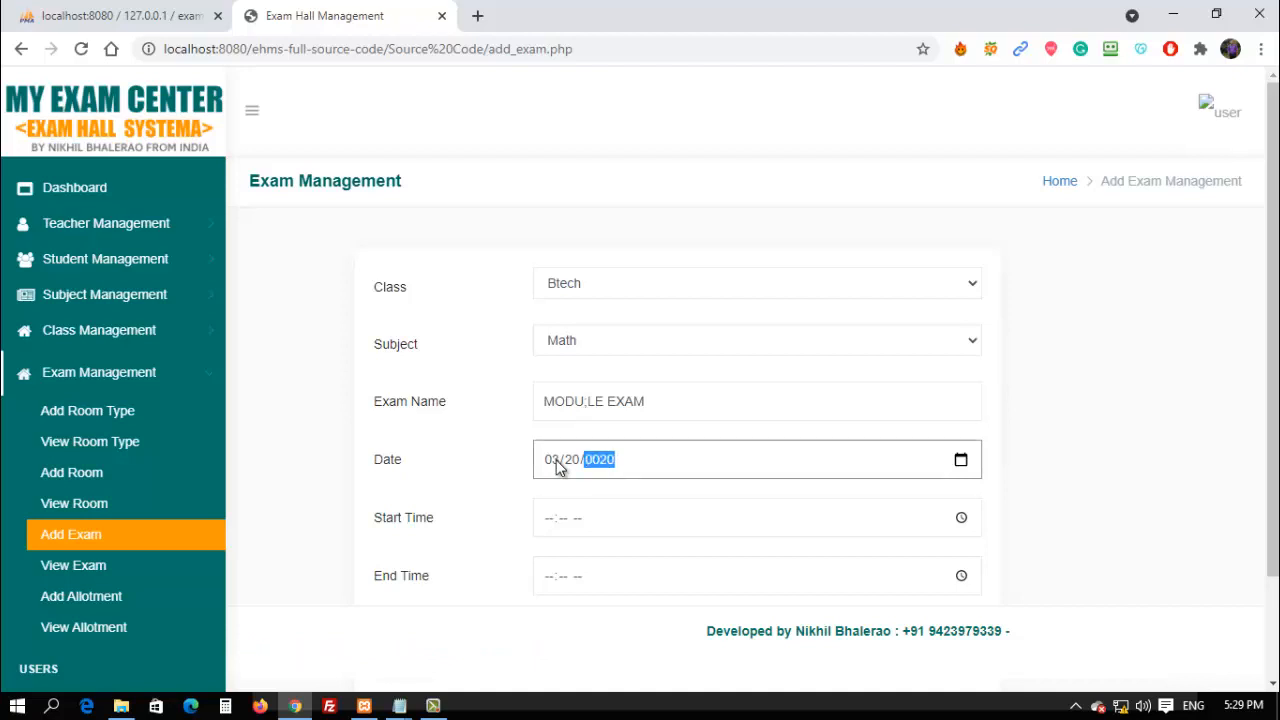
Enter start time 10:00 and end time 12:00, adjusting minutes over several submit attempts.
left_click(550, 529)
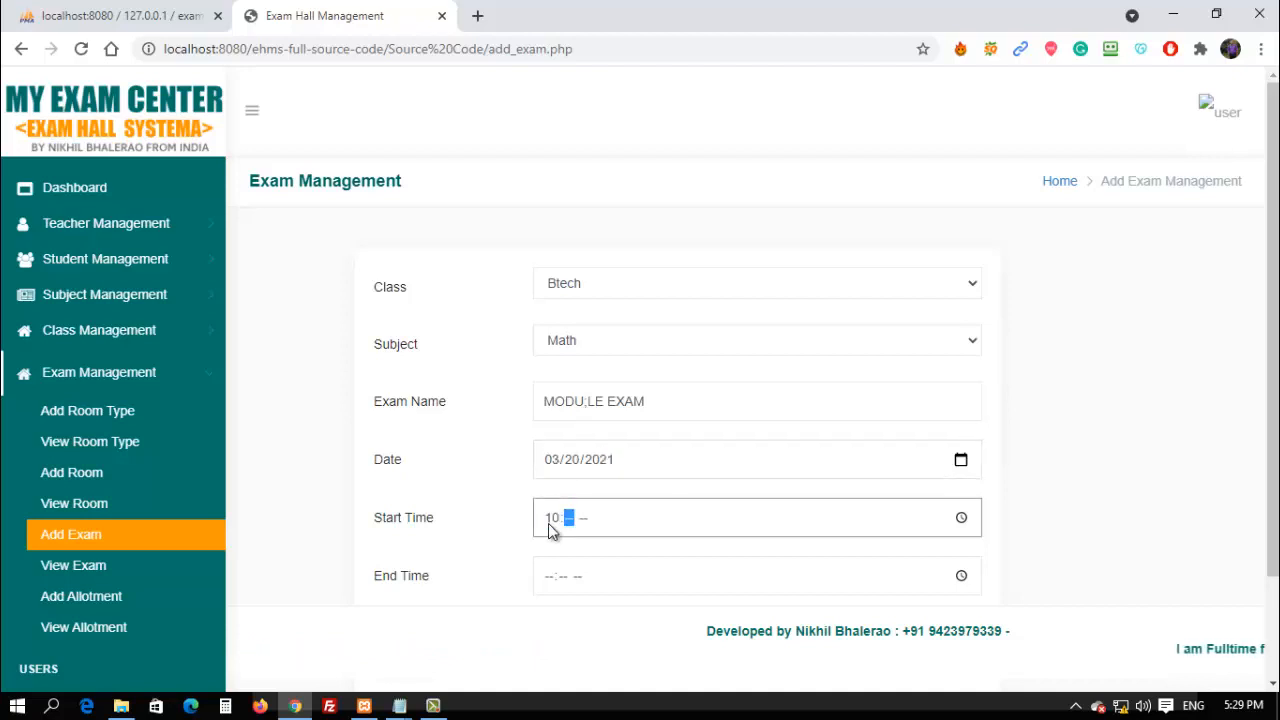
type("10:00")
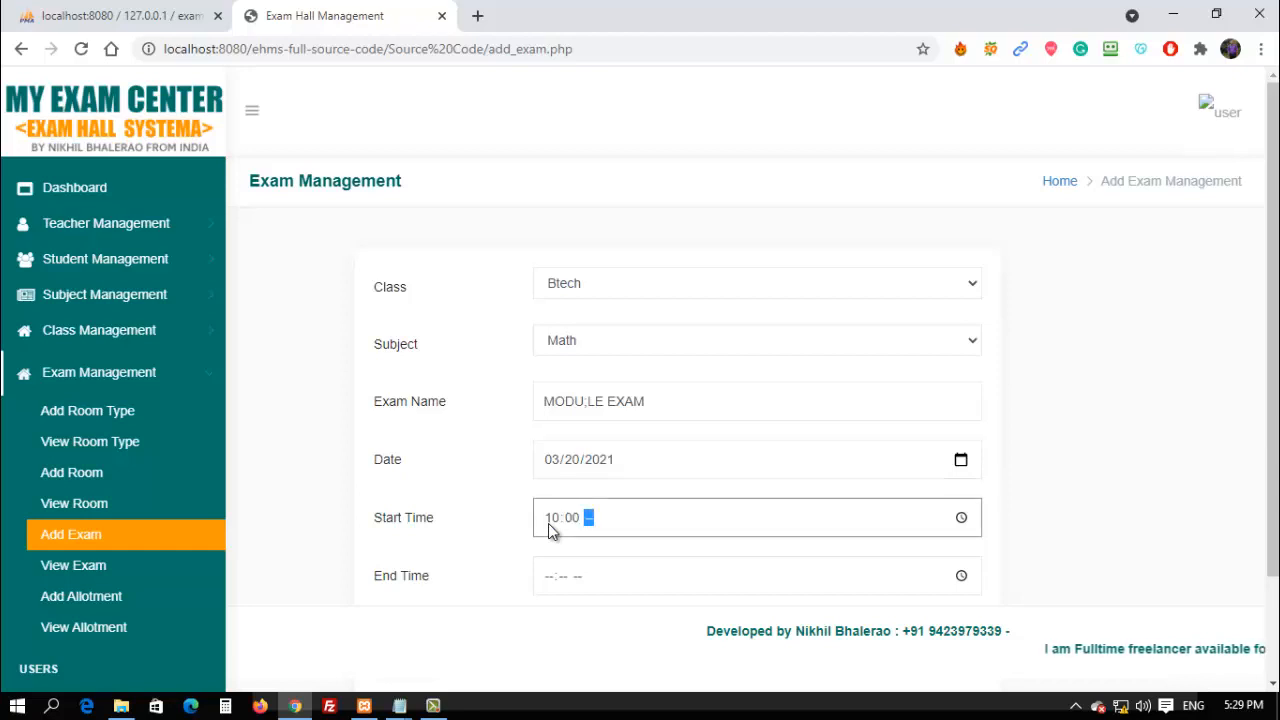
left_click(593, 553)
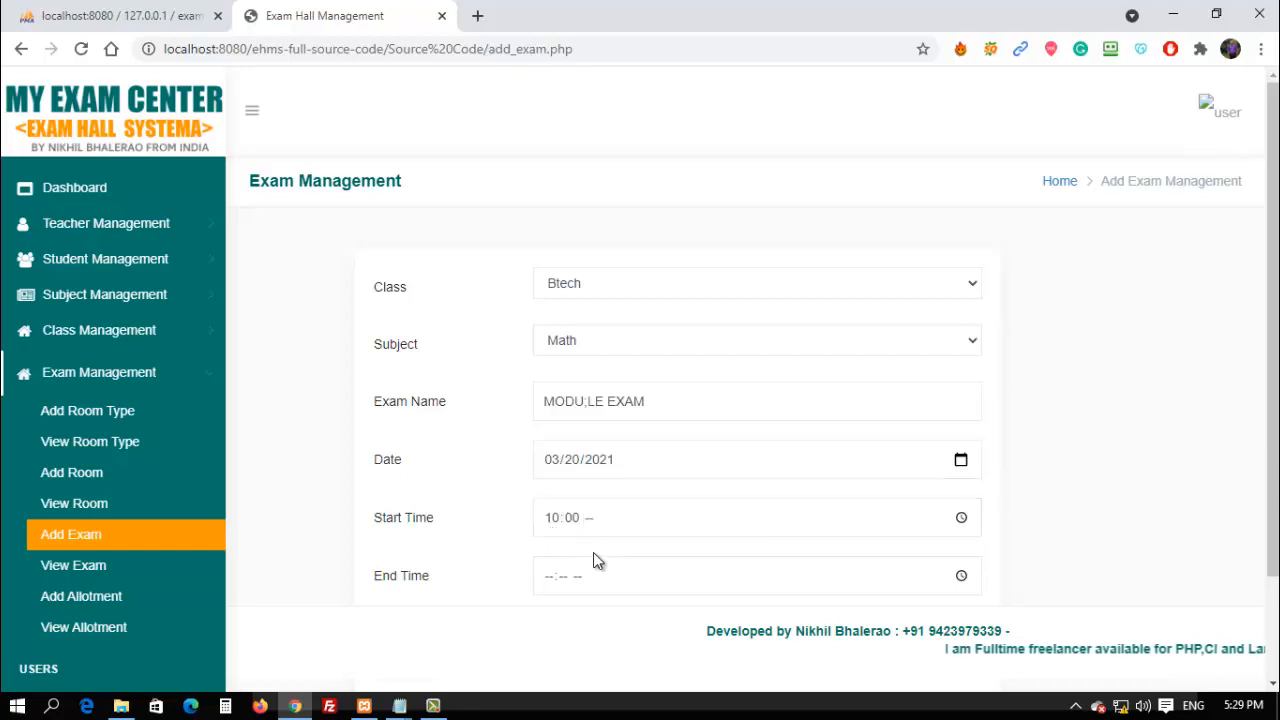
left_click(548, 578)
type("12:00 --")
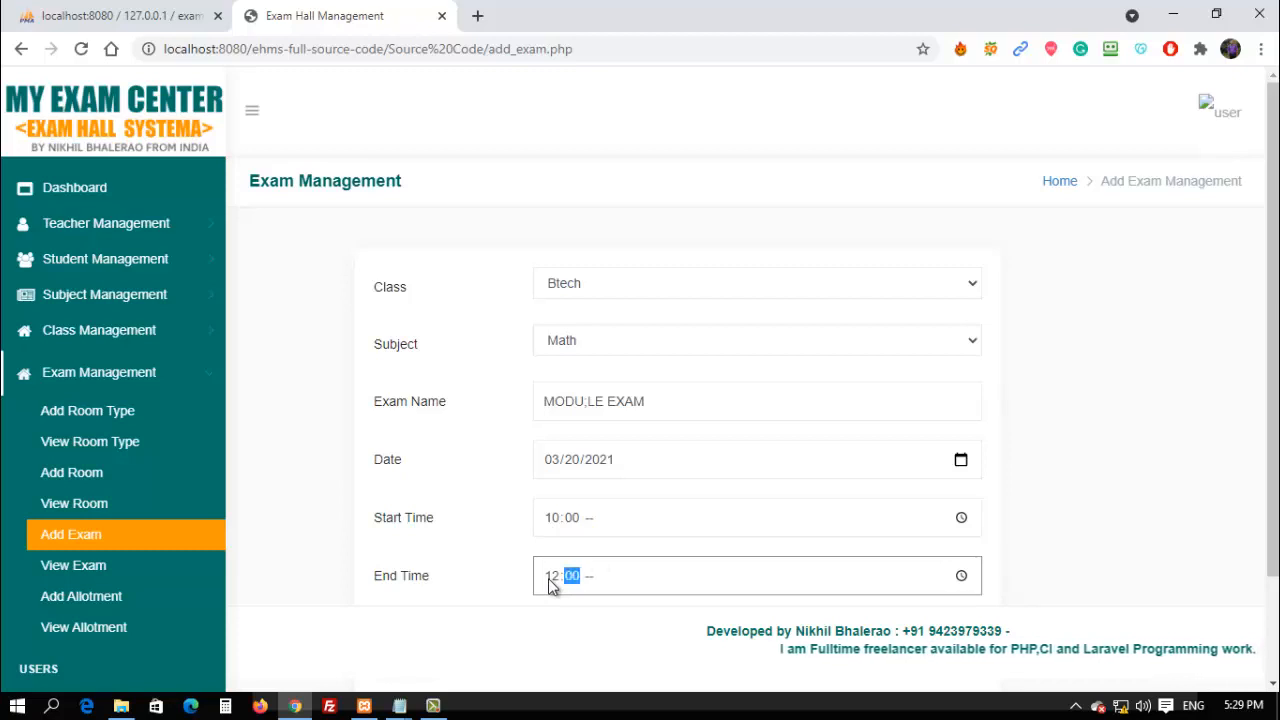
scroll(550, 585, "down", 2)
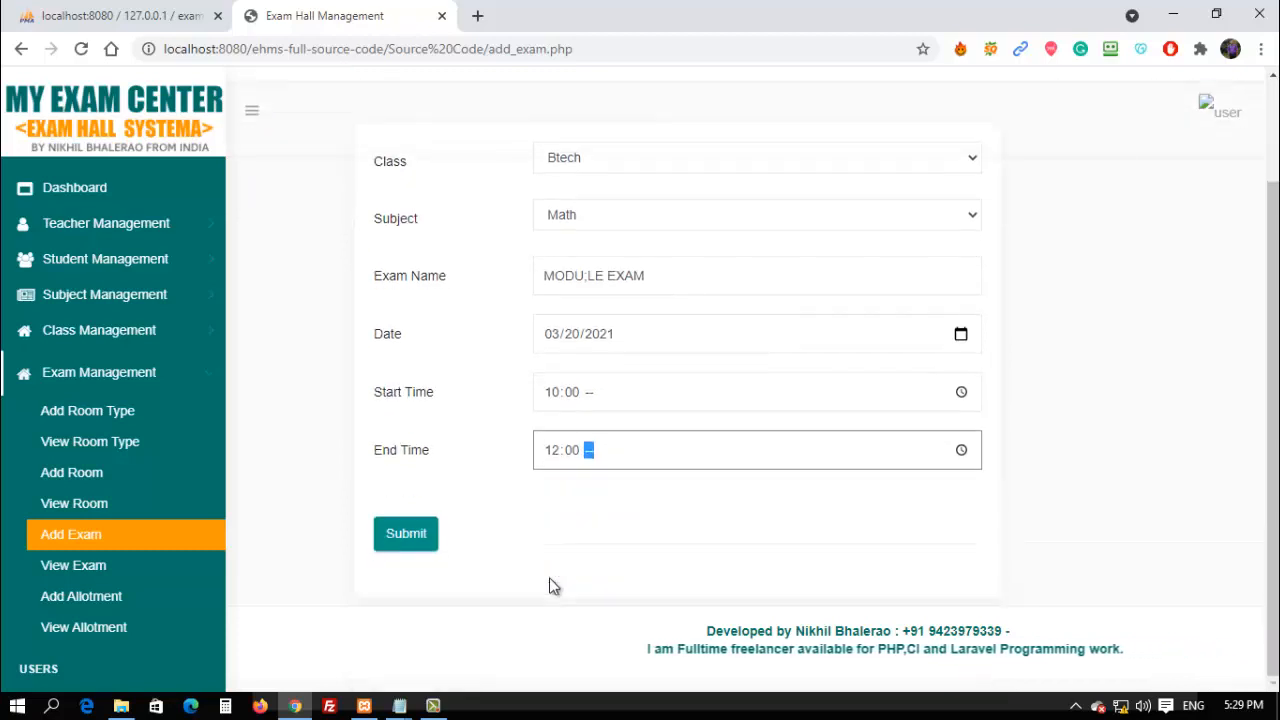
left_click(405, 533)
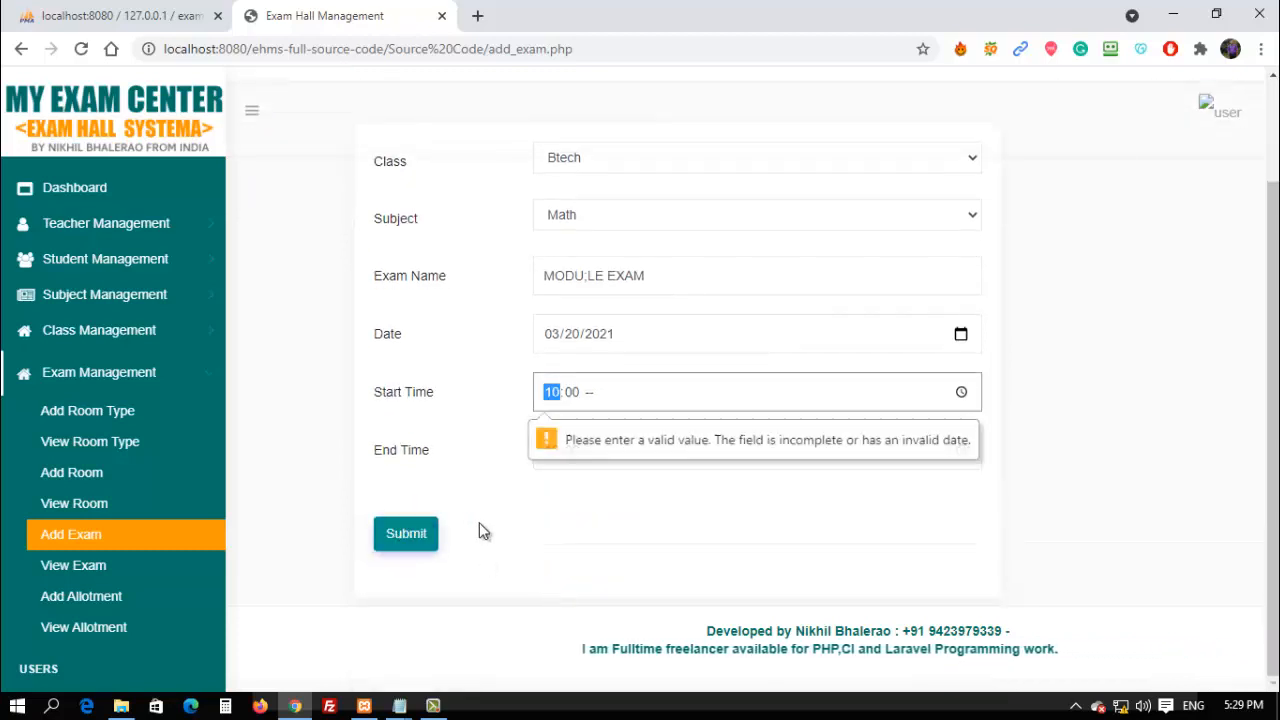
left_click(571, 395)
type("15")
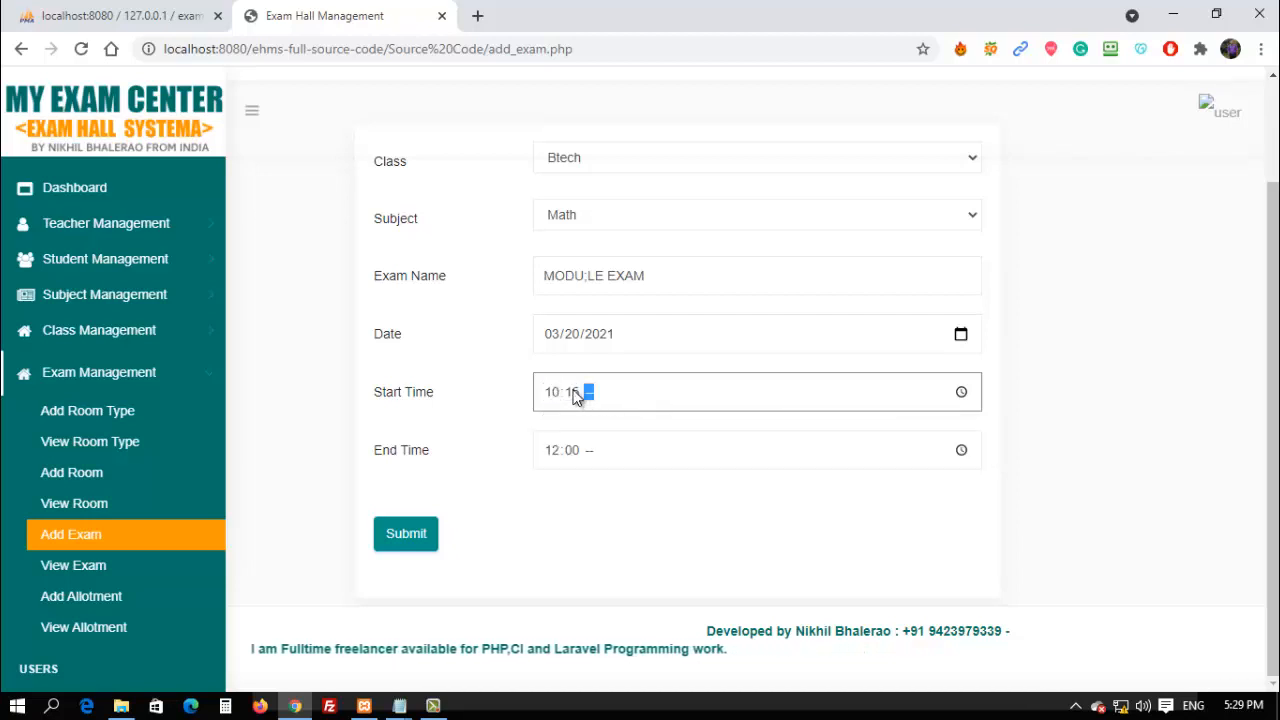
left_click(390, 545)
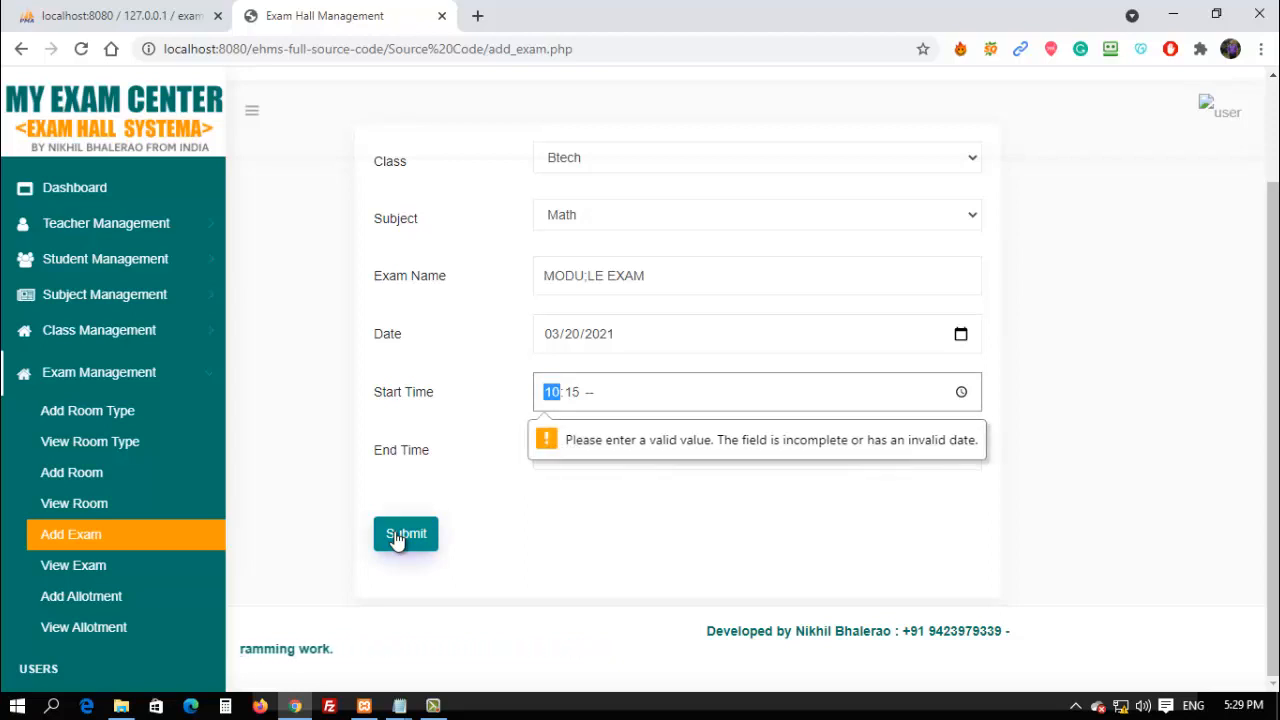
type("1")
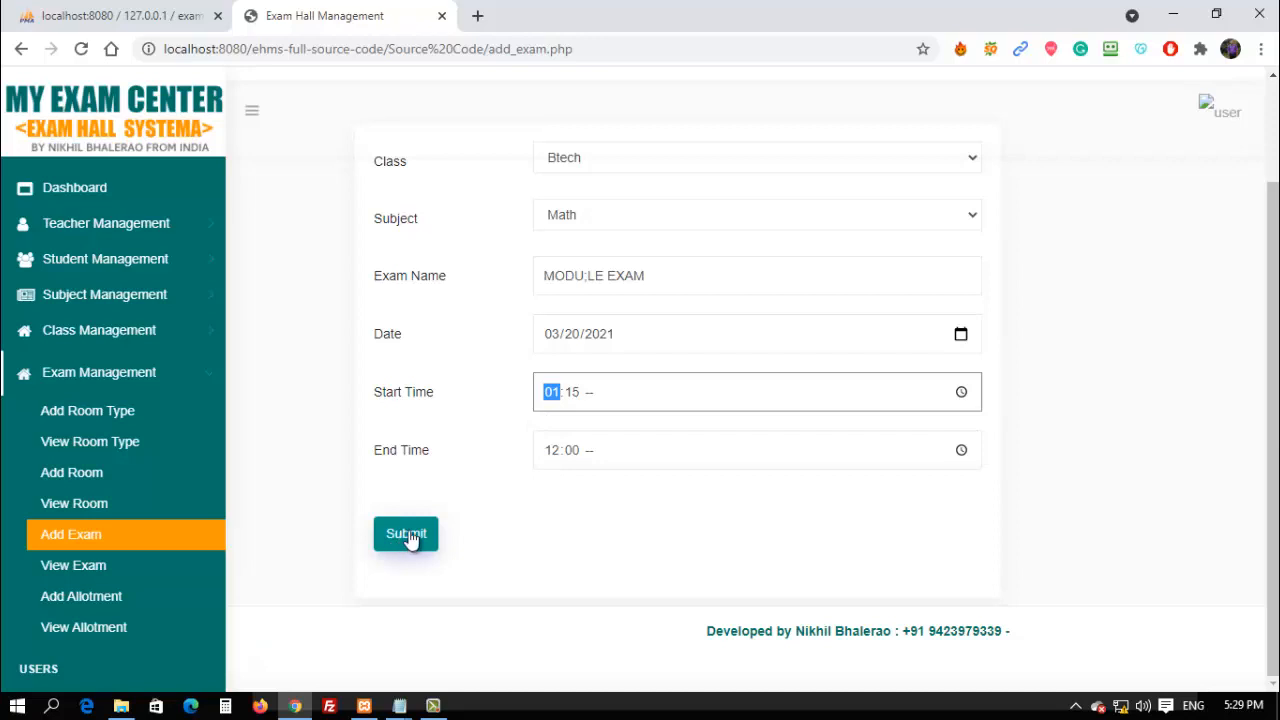
left_click(406, 535)
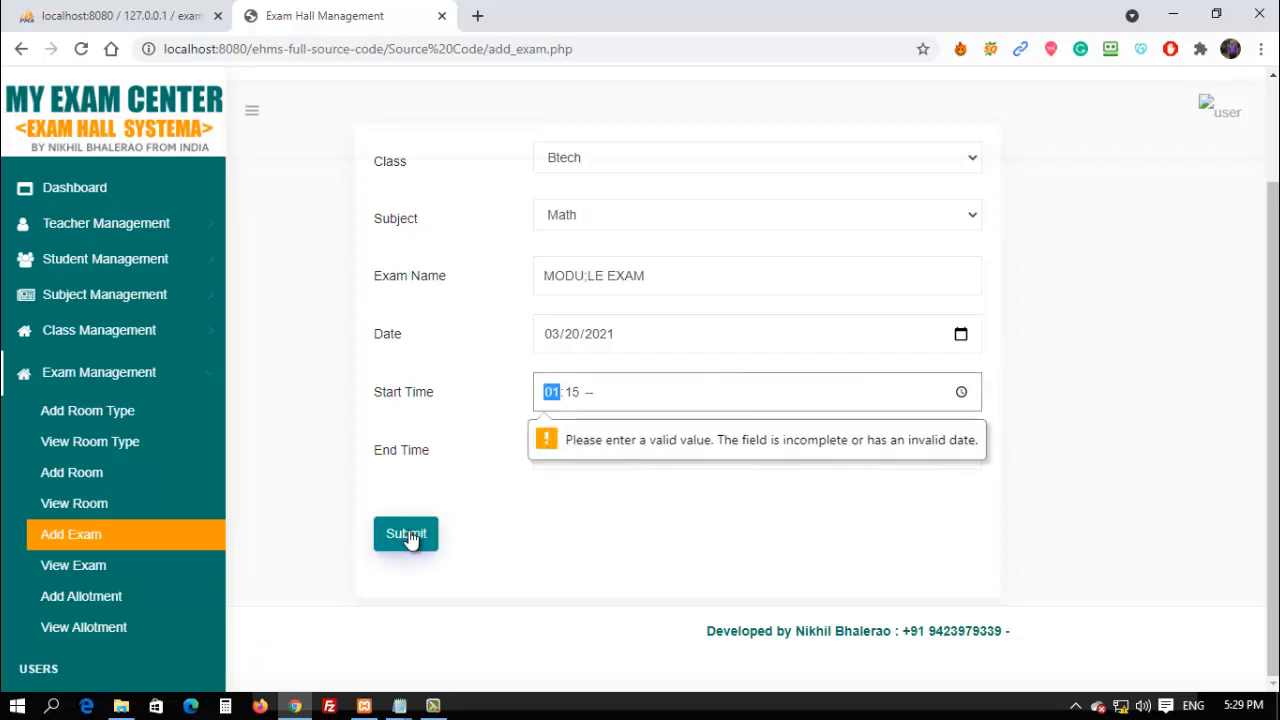
type("9")
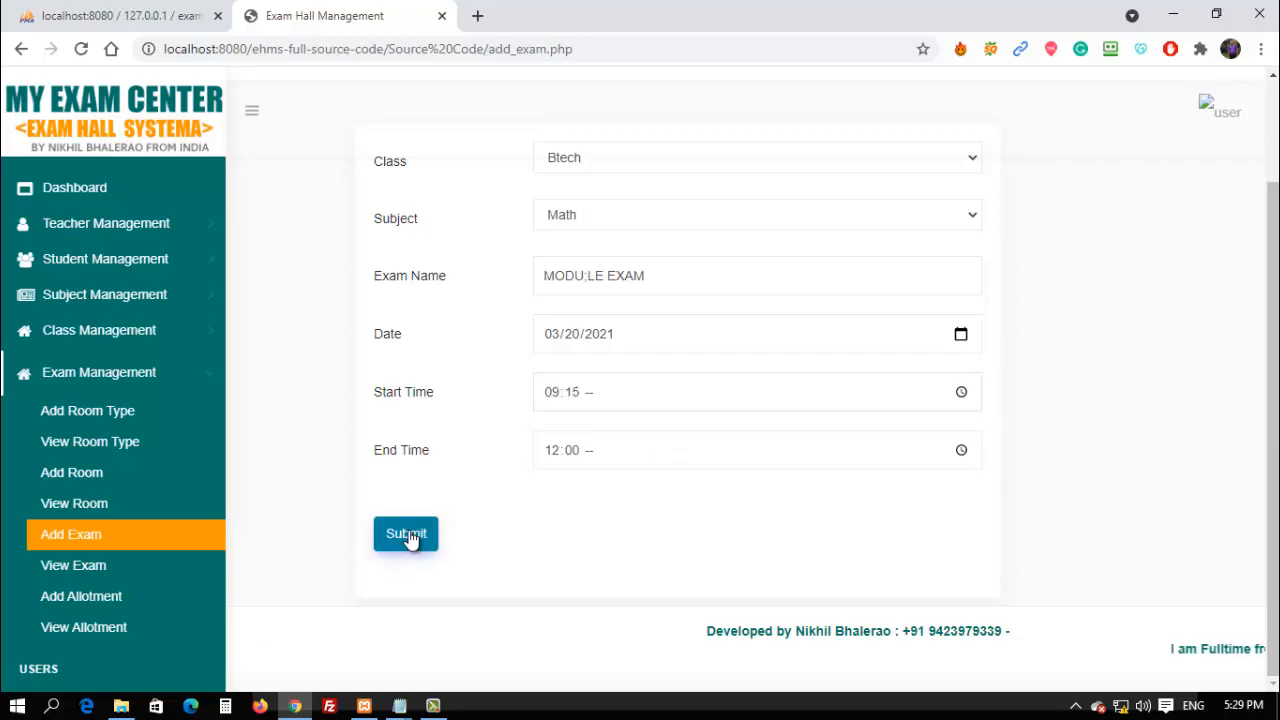
left_click(406, 535)
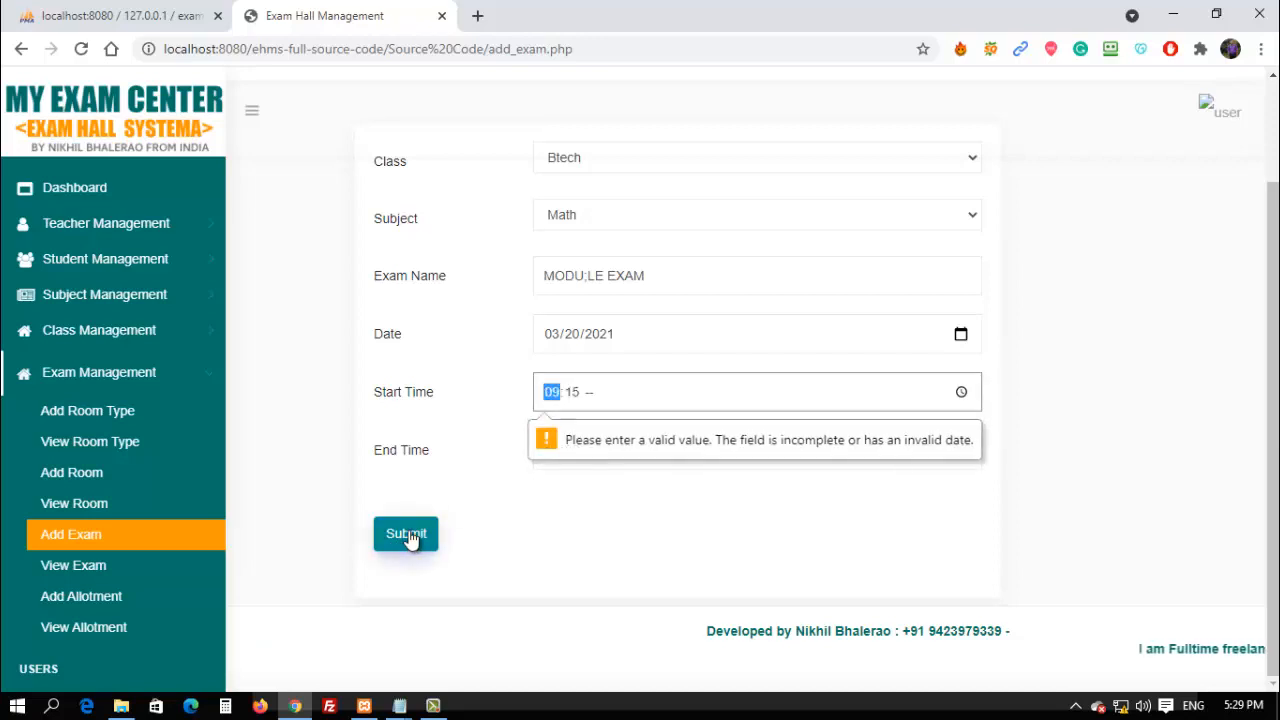
Use the clock pickers to set start 05:29 PM and end 06:30 PM, then save.
left_click(960, 393)
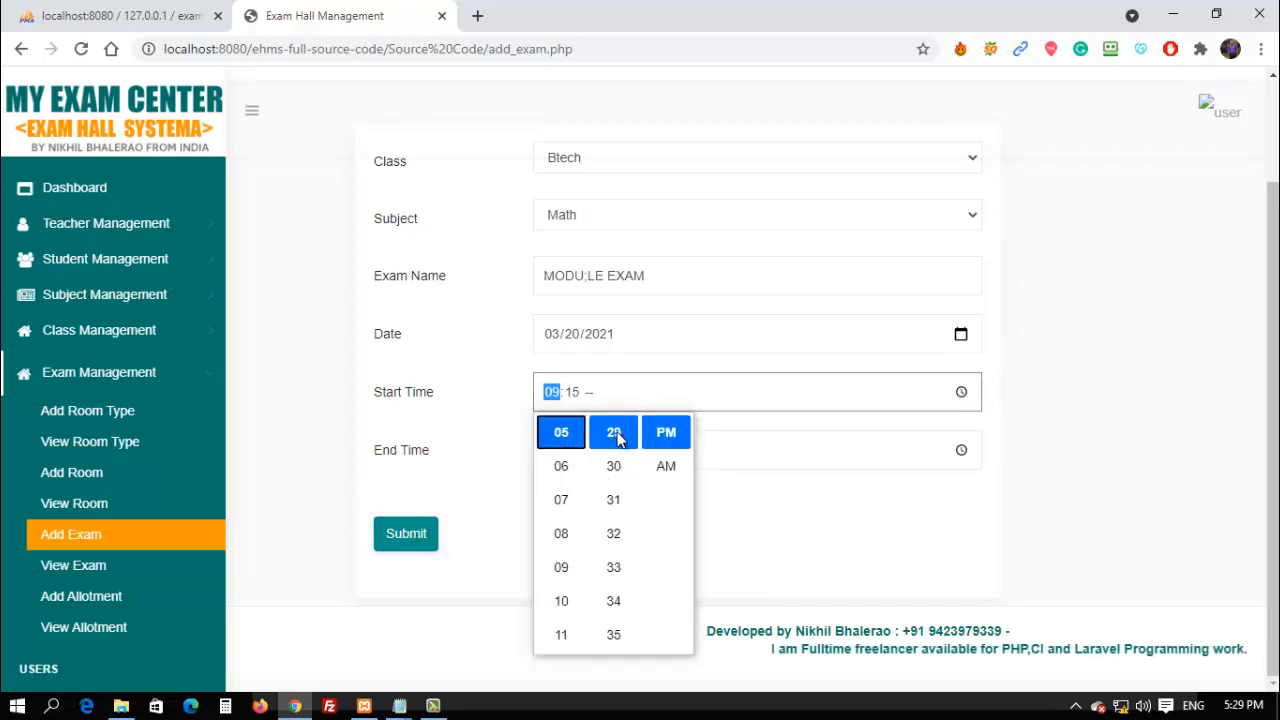
left_click(666, 432)
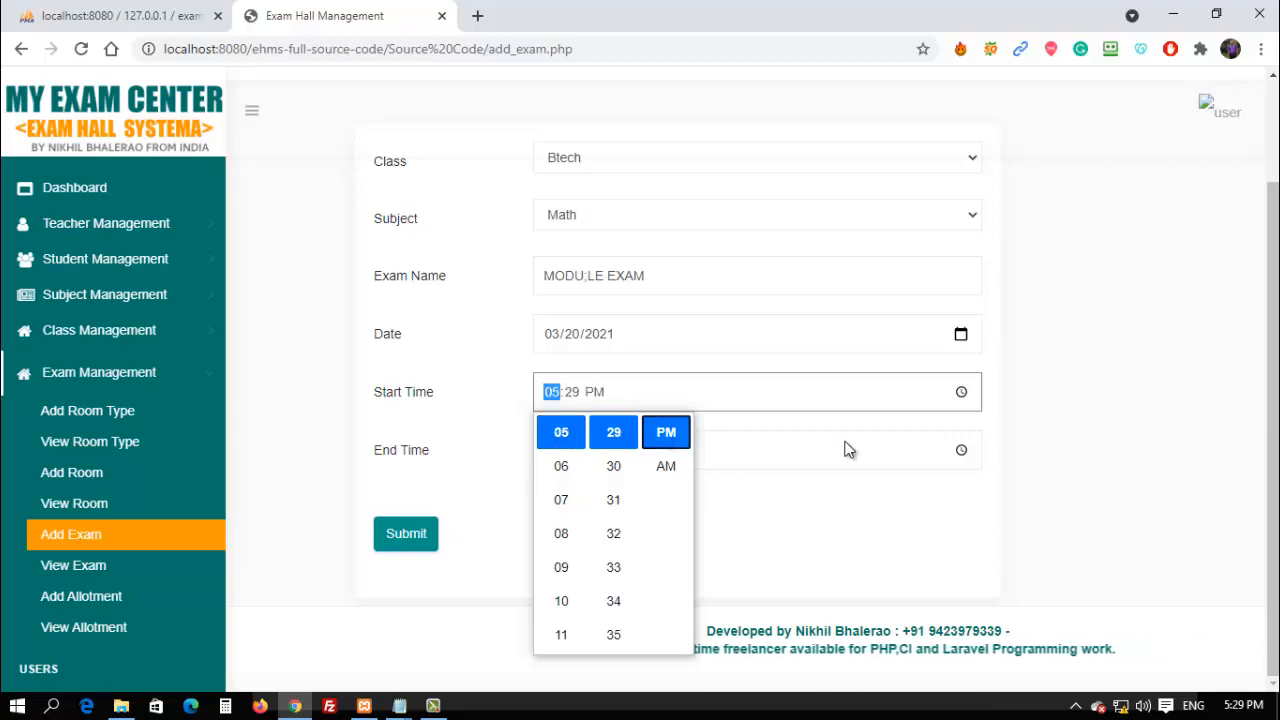
left_click(928, 450)
left_click(961, 450)
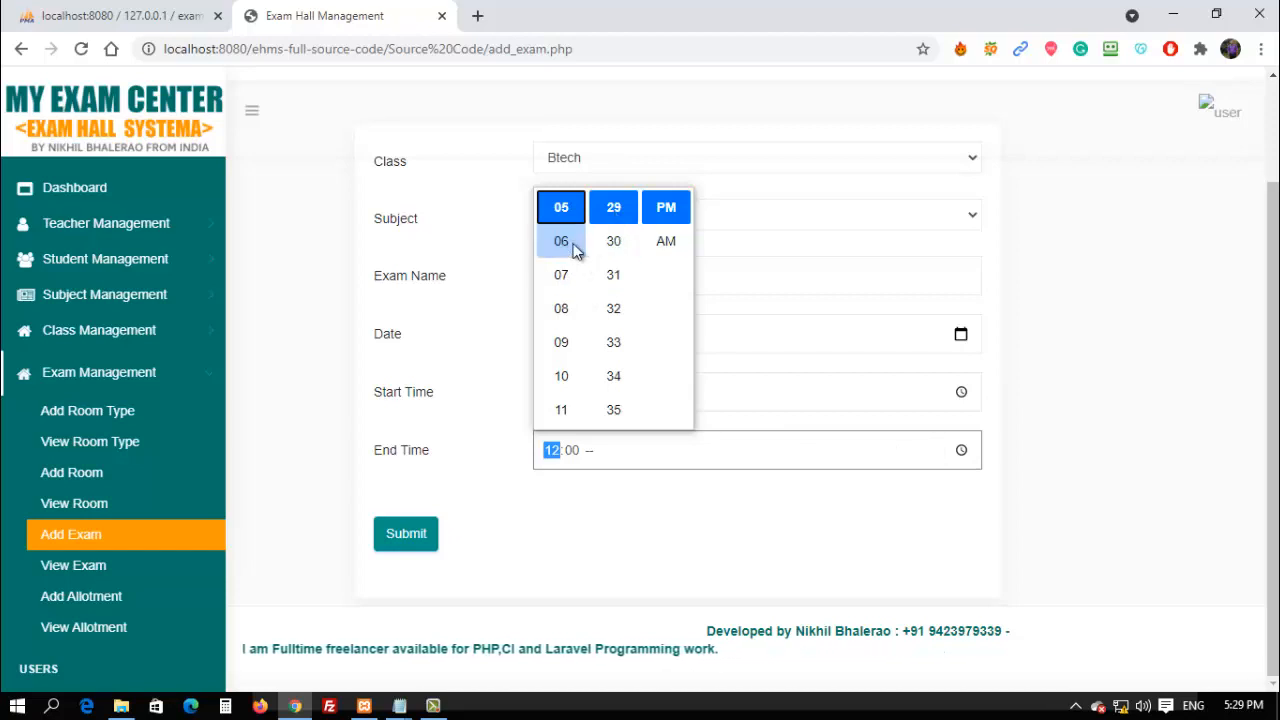
left_click(615, 243)
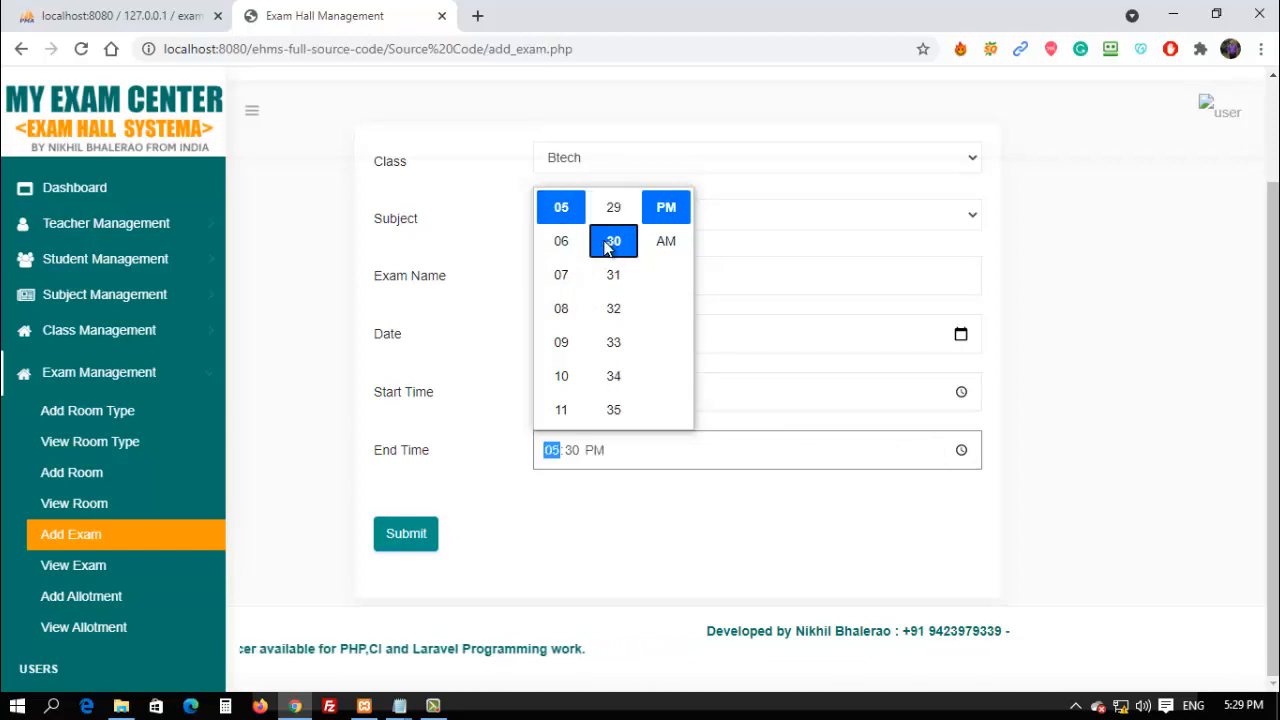
left_click(561, 242)
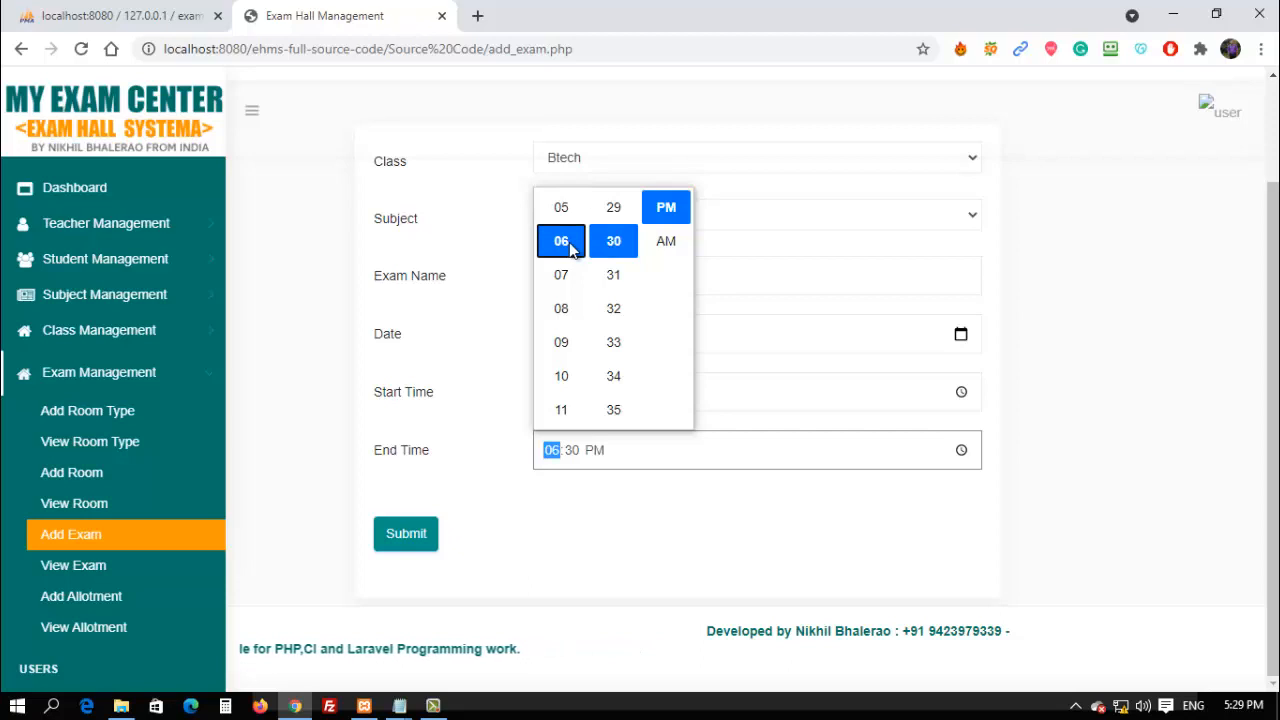
left_click(666, 214)
left_click(620, 248)
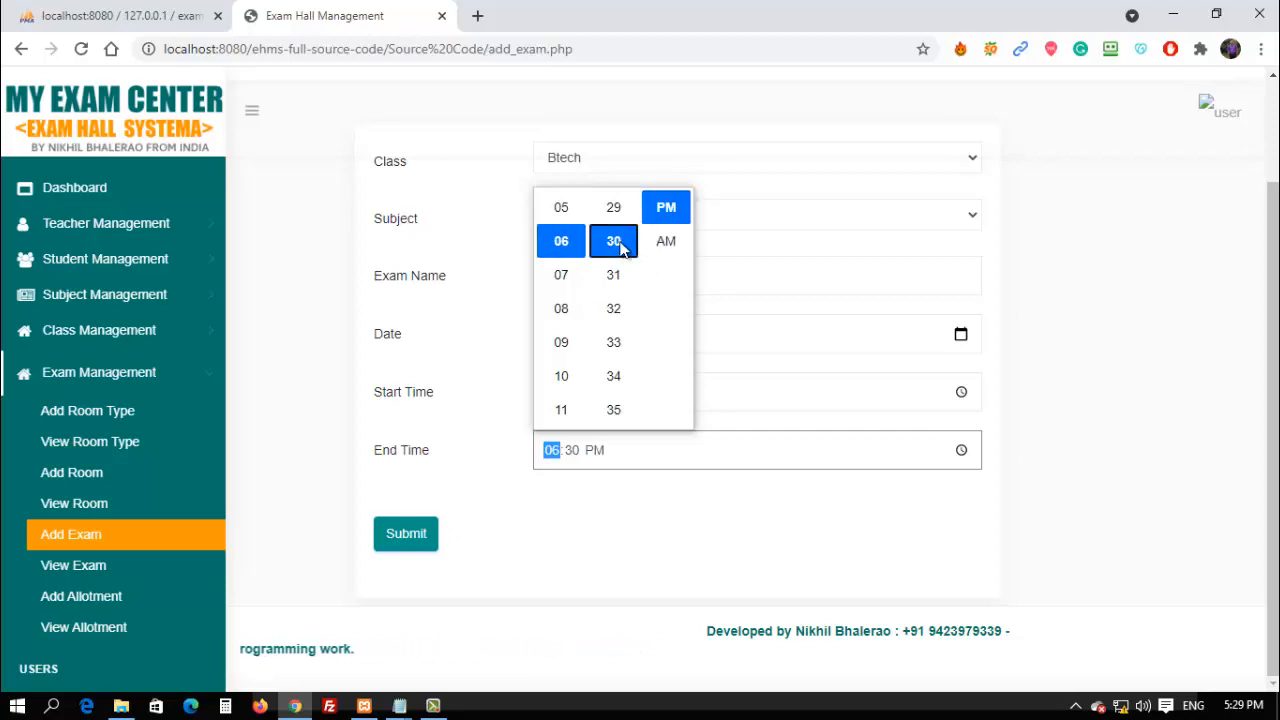
left_click(476, 451)
left_click(425, 533)
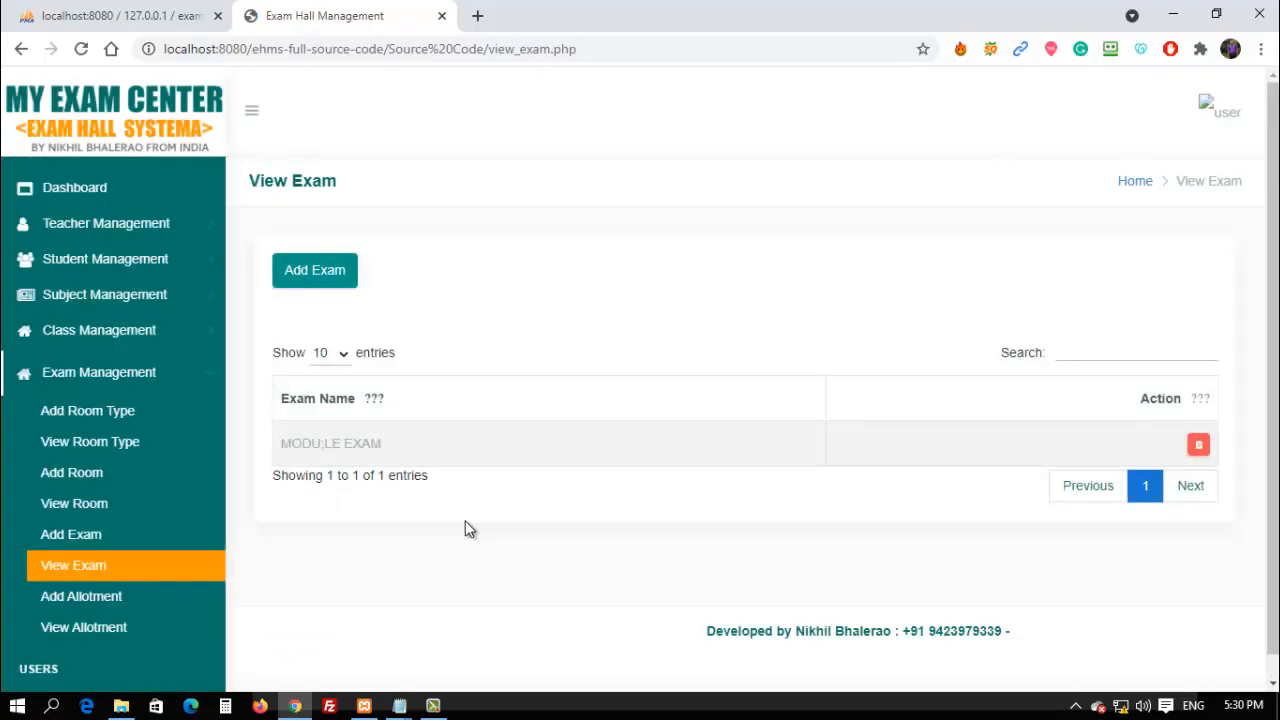
Allot exam MODU;LE EXAM (Btech, Math) to room First and save the allotment.
left_click(84, 596)
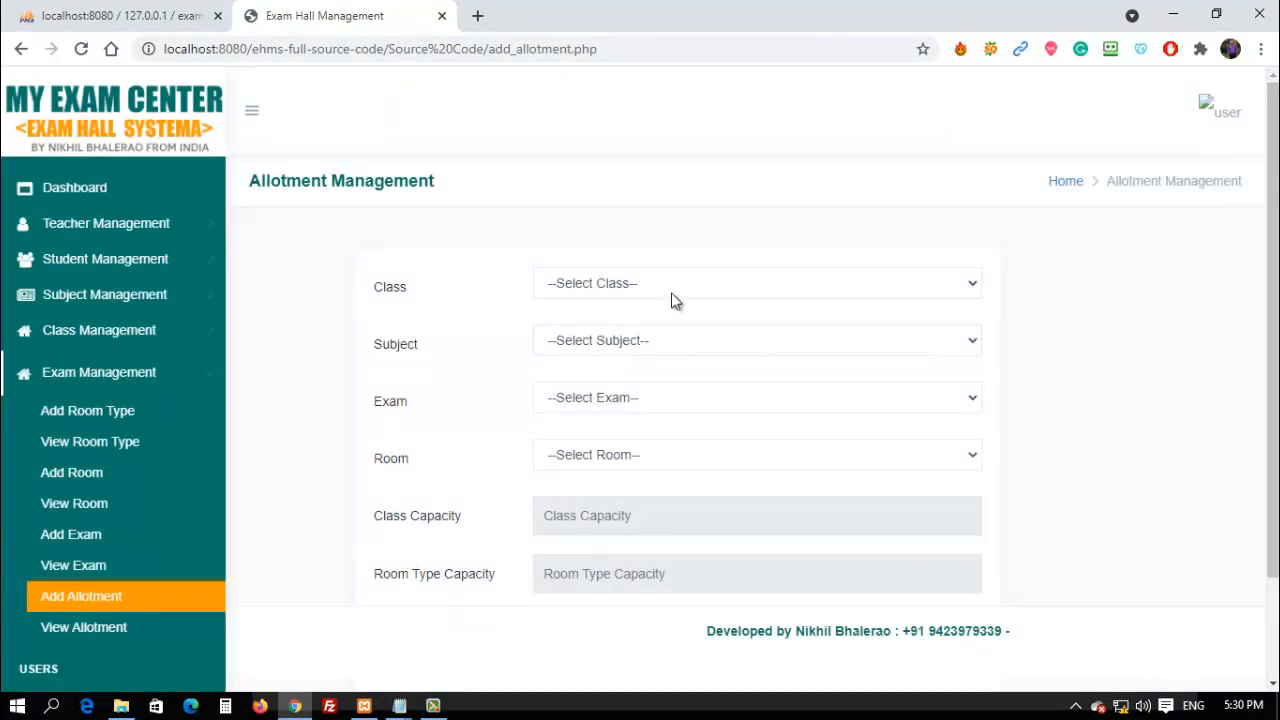
left_click(673, 285)
left_click(660, 323)
left_click(866, 340)
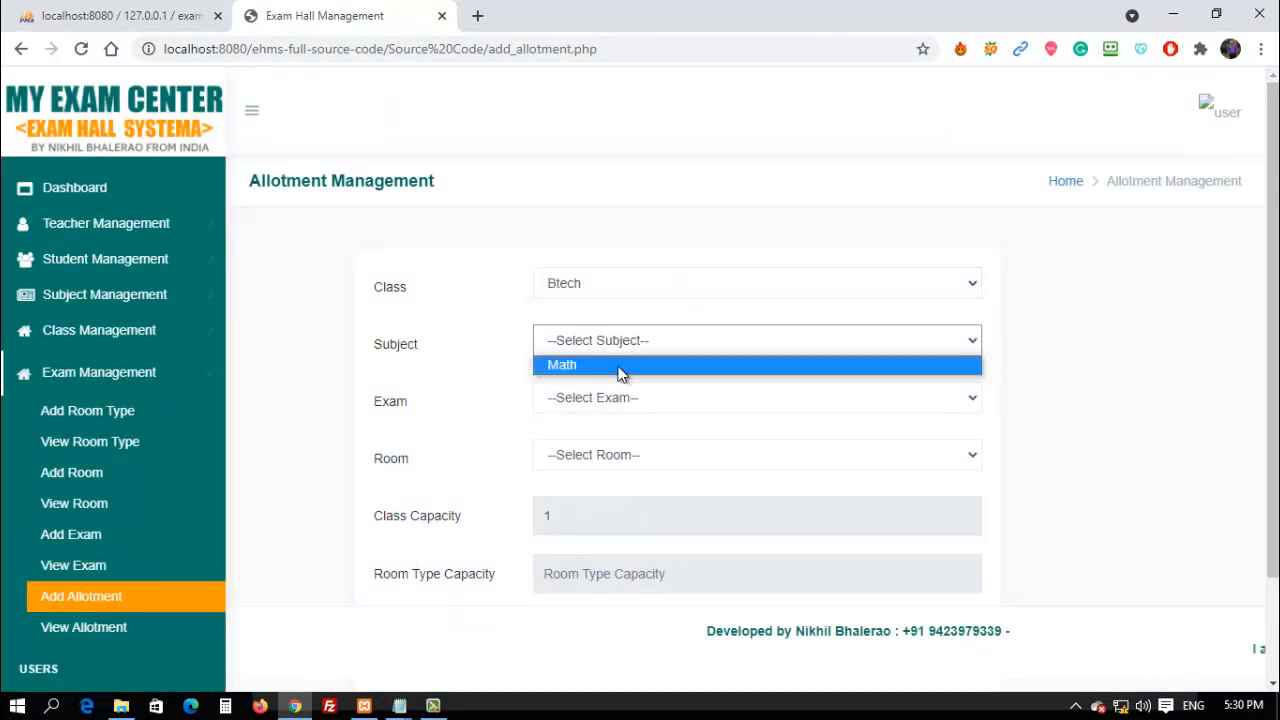
left_click(619, 366)
left_click(628, 400)
left_click(615, 422)
left_click(607, 456)
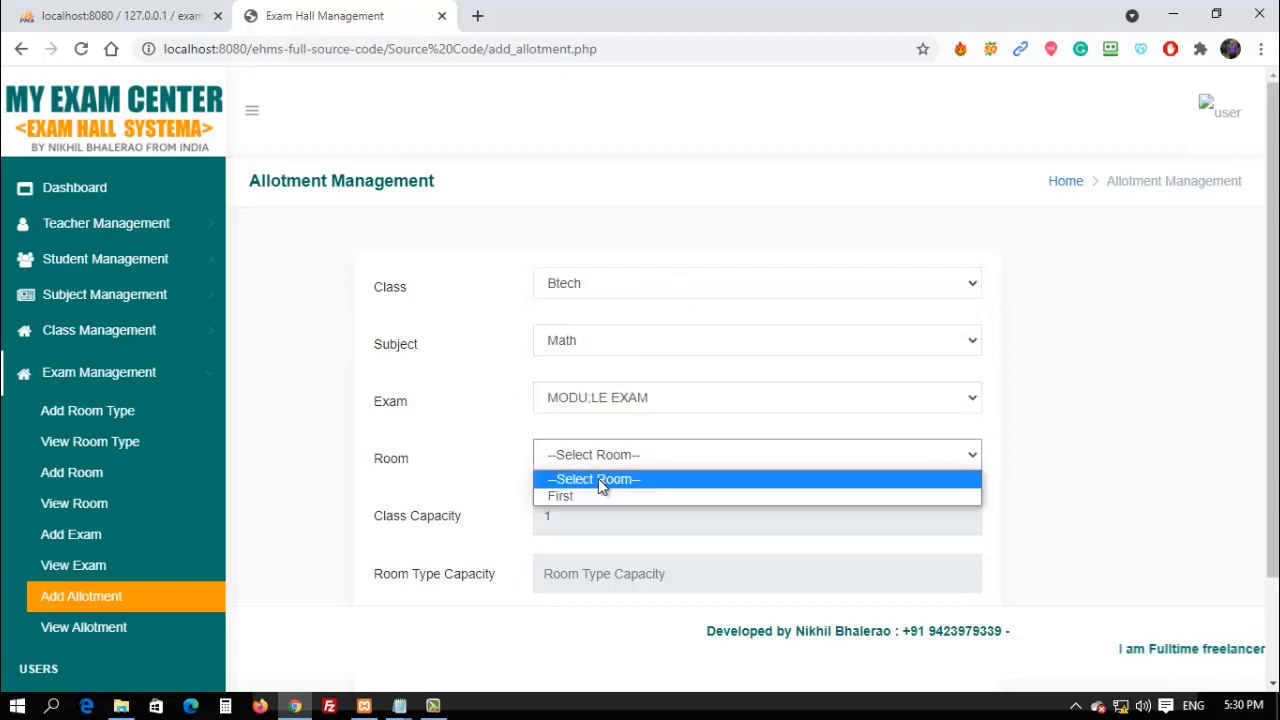
left_click(590, 496)
scroll(594, 571, "down", 2)
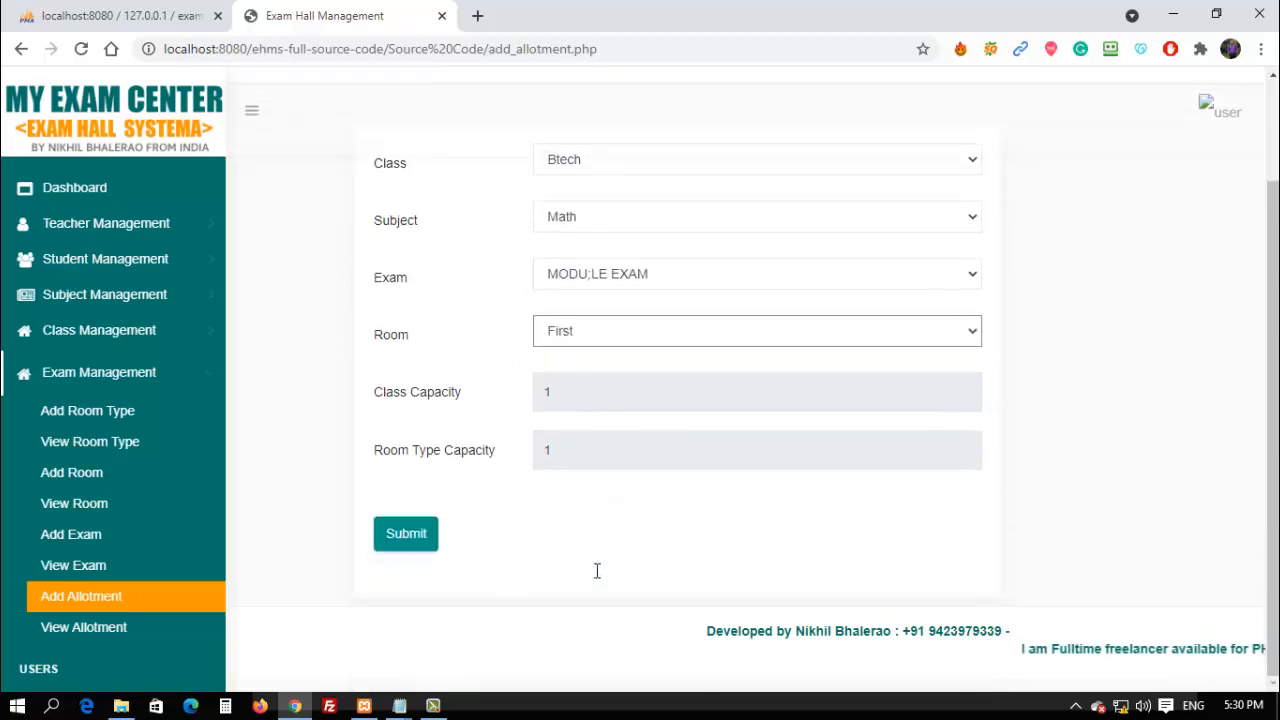
left_click(406, 534)
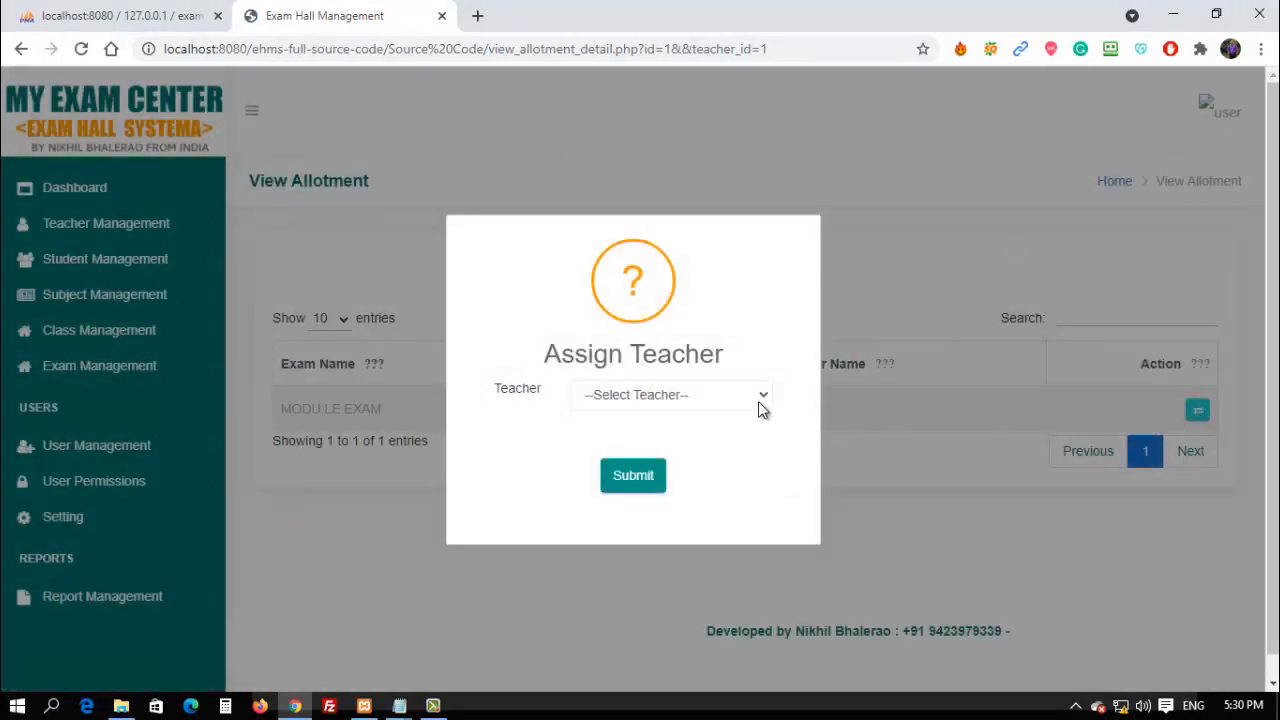
Assign the new teacher as invigilator for the allotment.
left_click(758, 401)
left_click(658, 431)
left_click(666, 484)
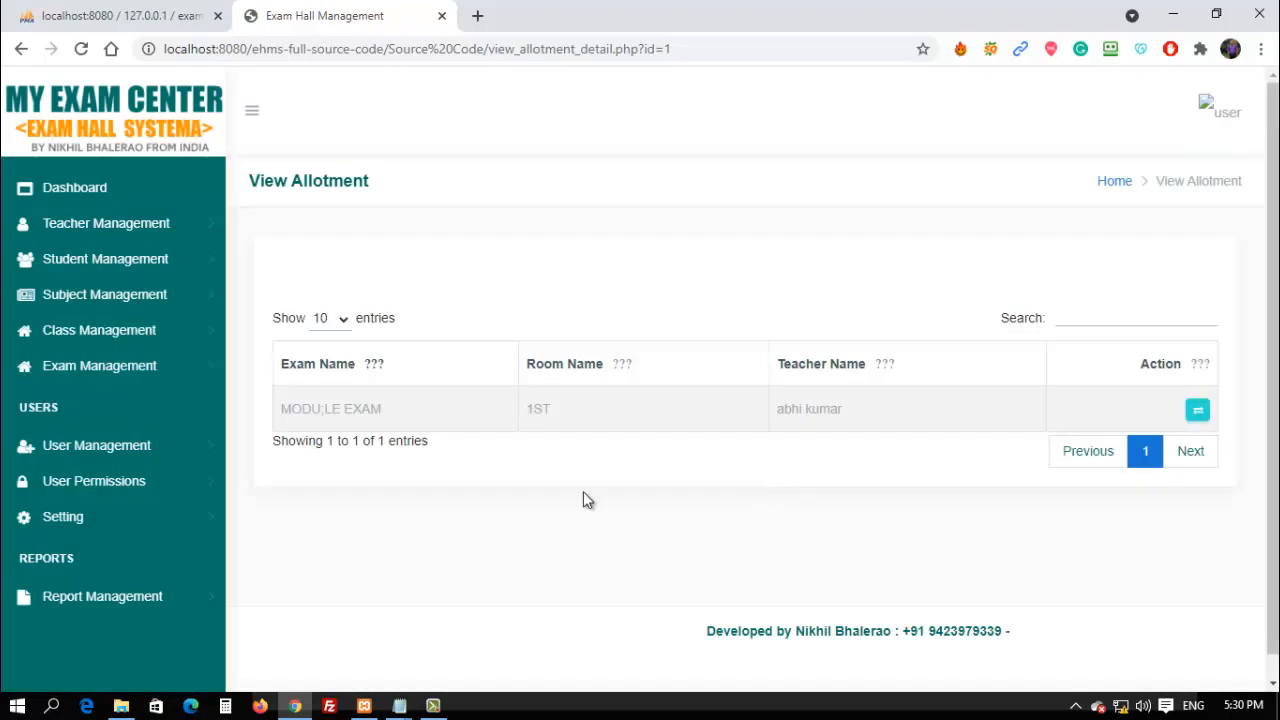
View the empty Today's Exam list and the Exam Report with MODU;LE EXAM, then expand User Management.
left_click(143, 600)
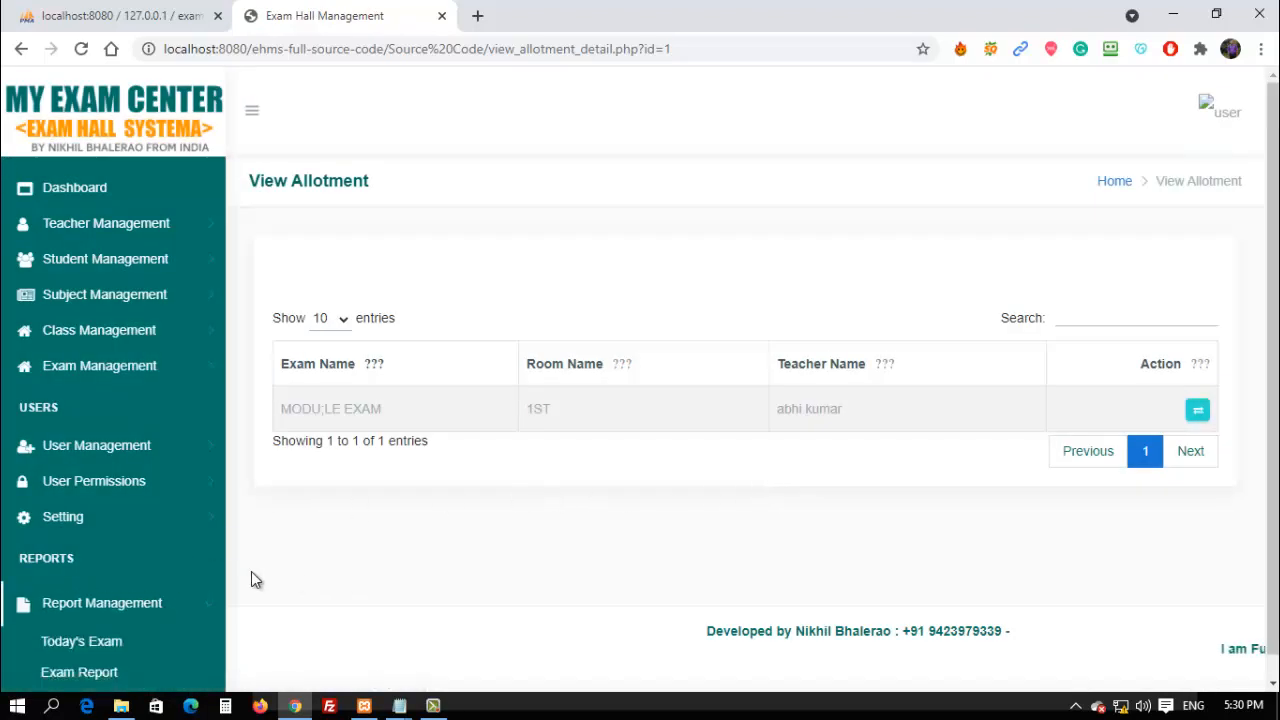
left_click(95, 645)
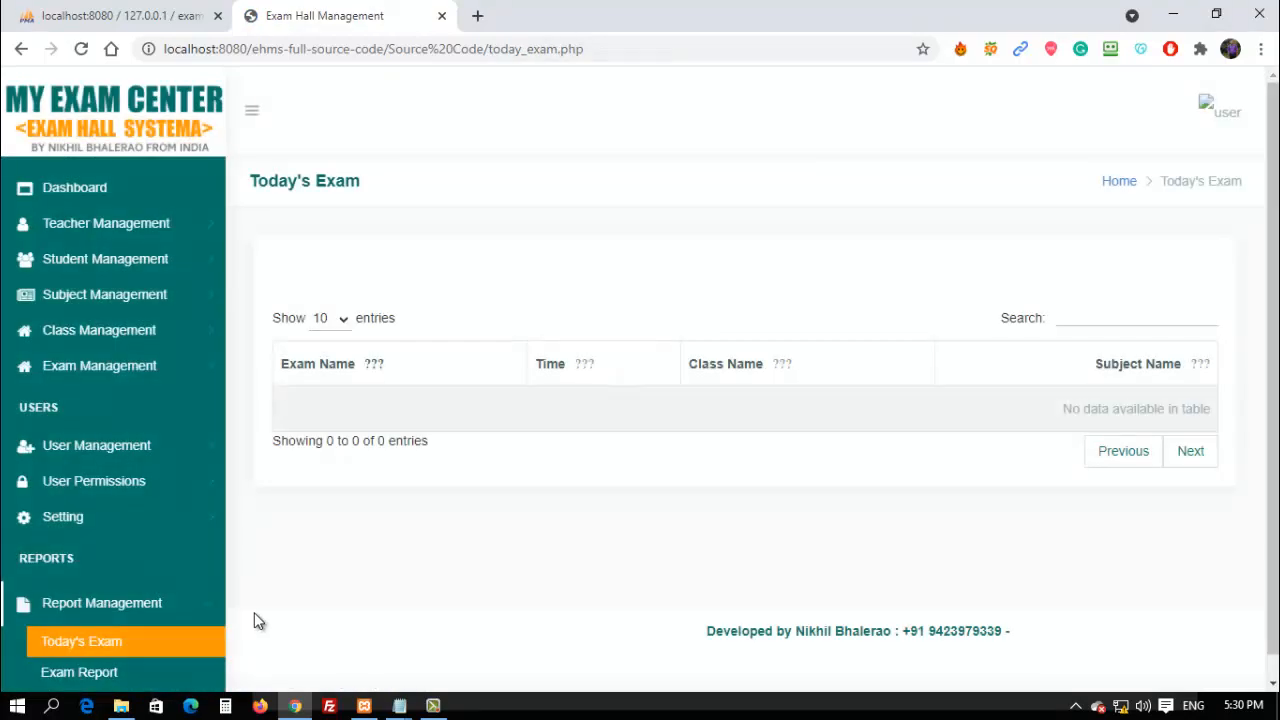
left_click(115, 643)
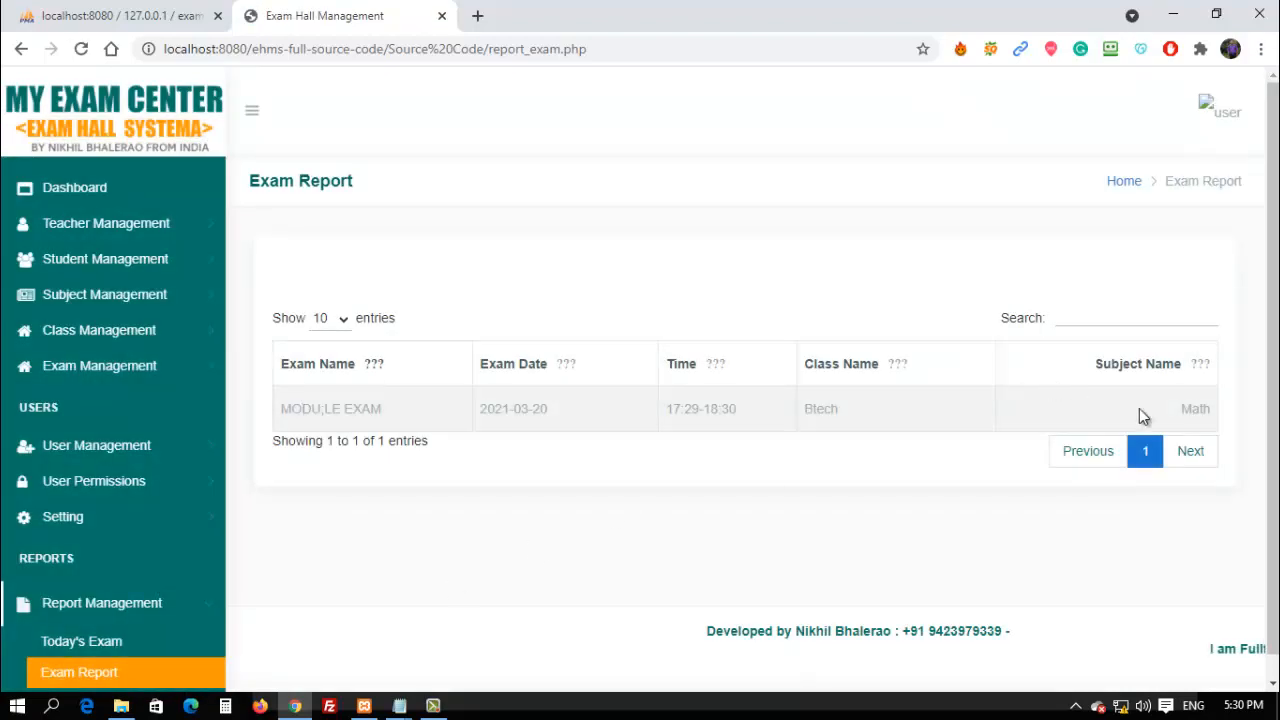
scroll(411, 509, "down", 1)
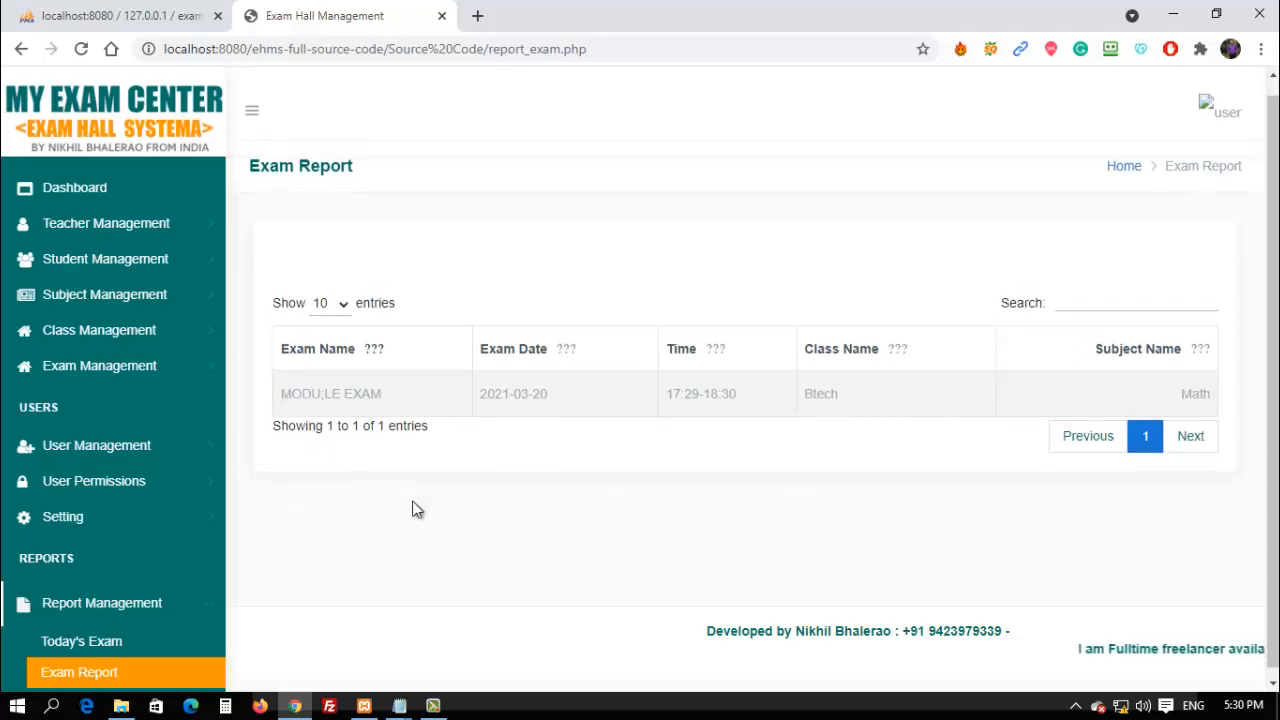
scroll(118, 615, "down", 1)
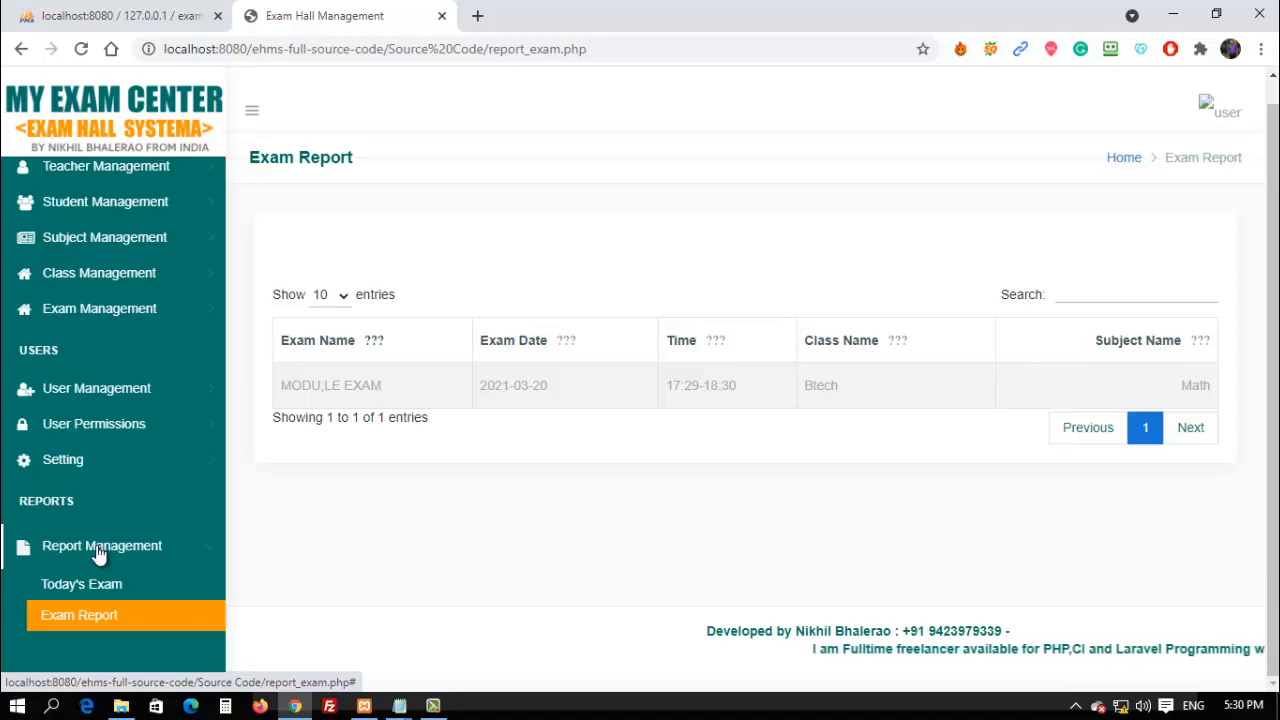
left_click(110, 398)
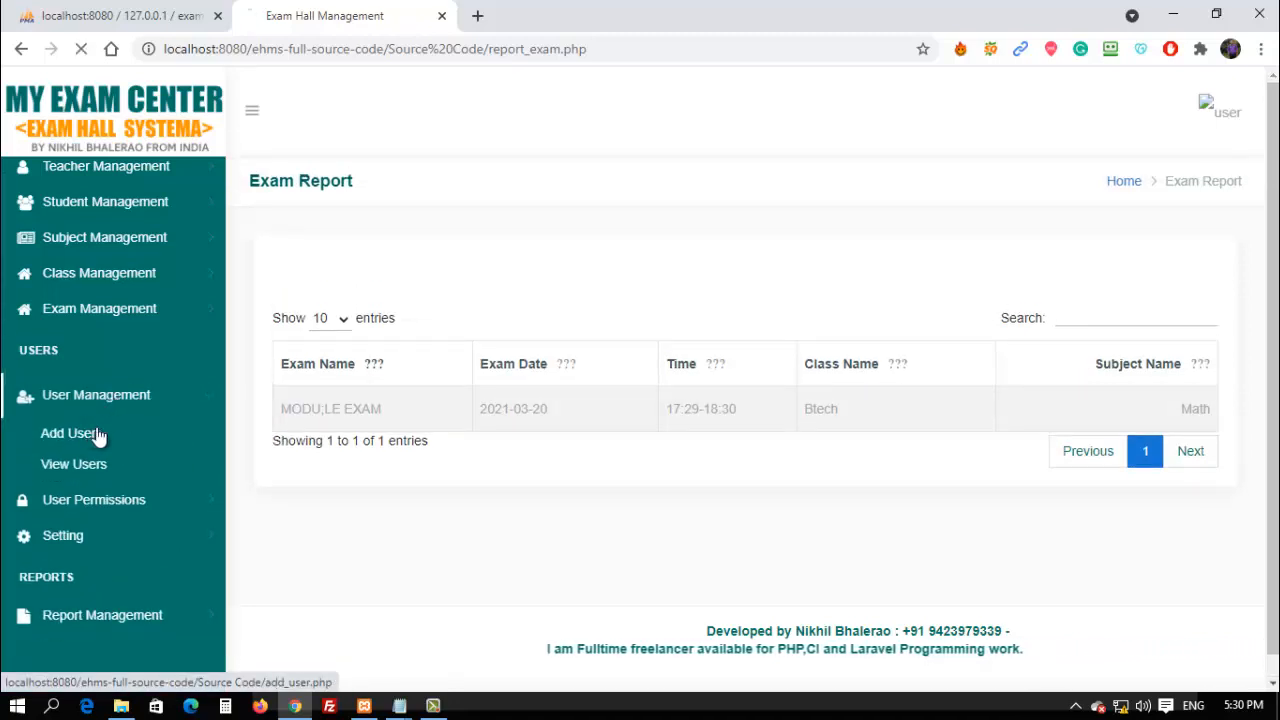
In the Add User form, enter the new user's first name, last name and e-mail address.
left_click(90, 434)
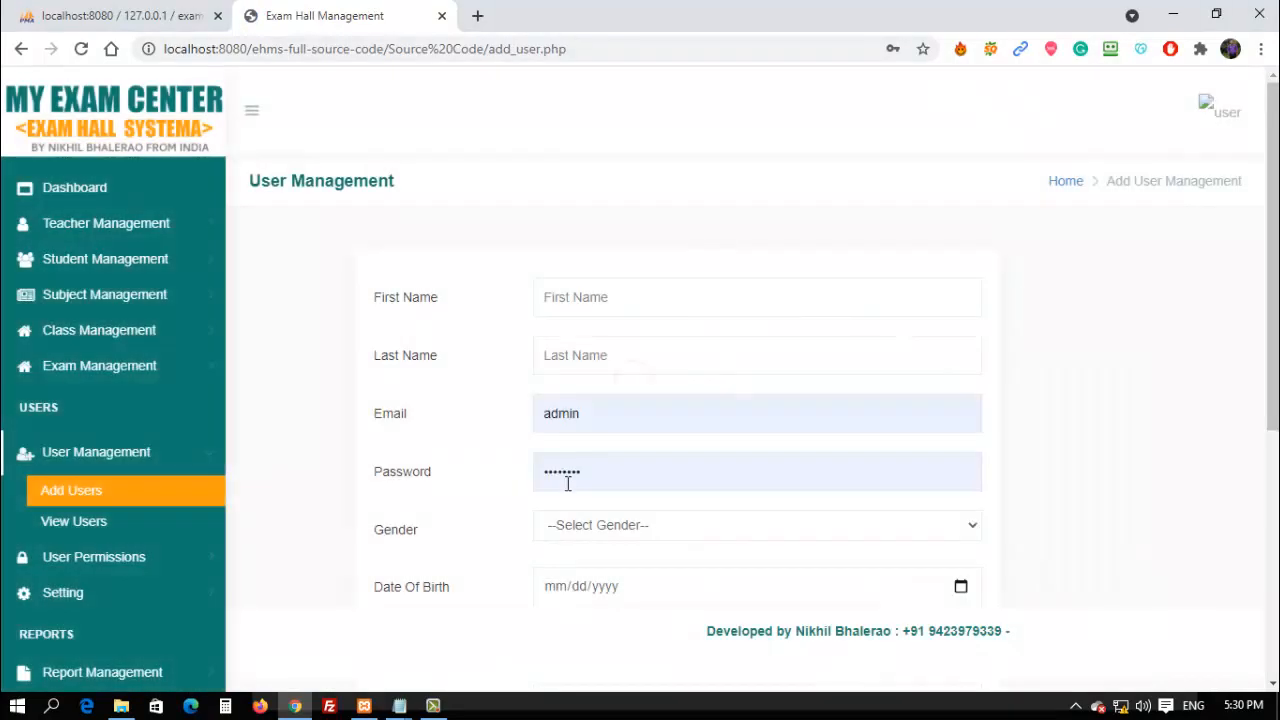
left_click(601, 286)
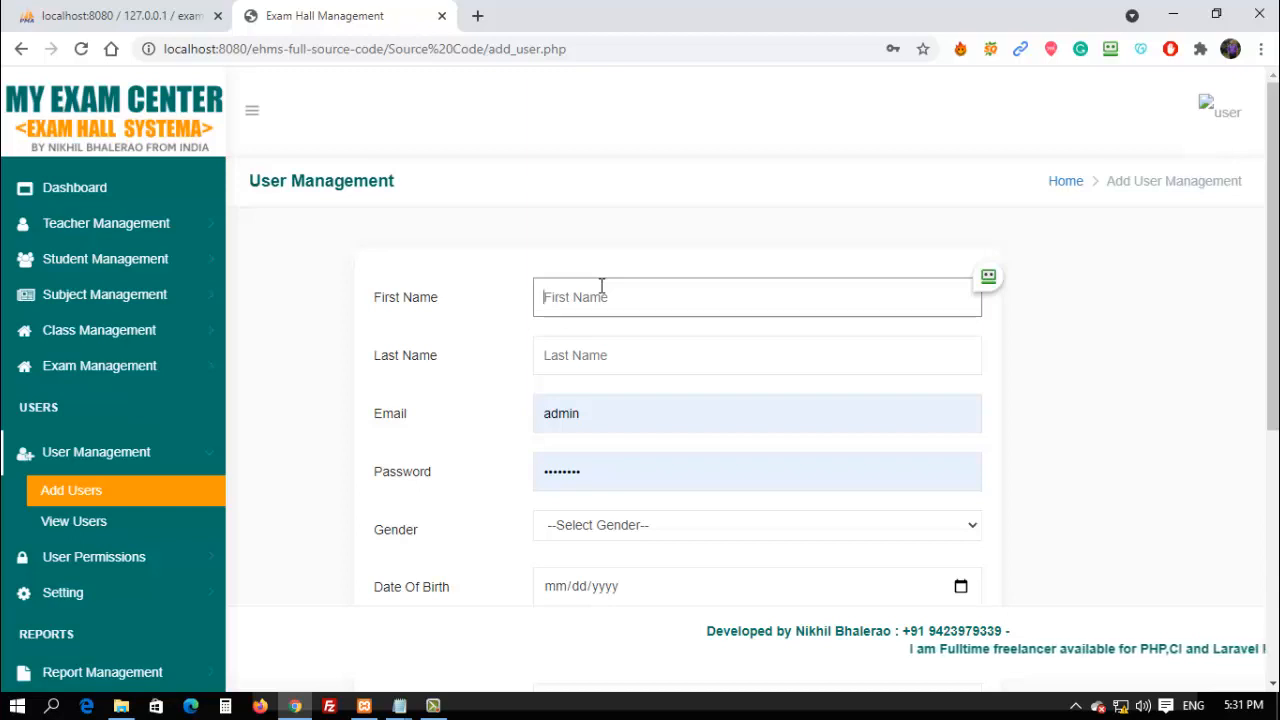
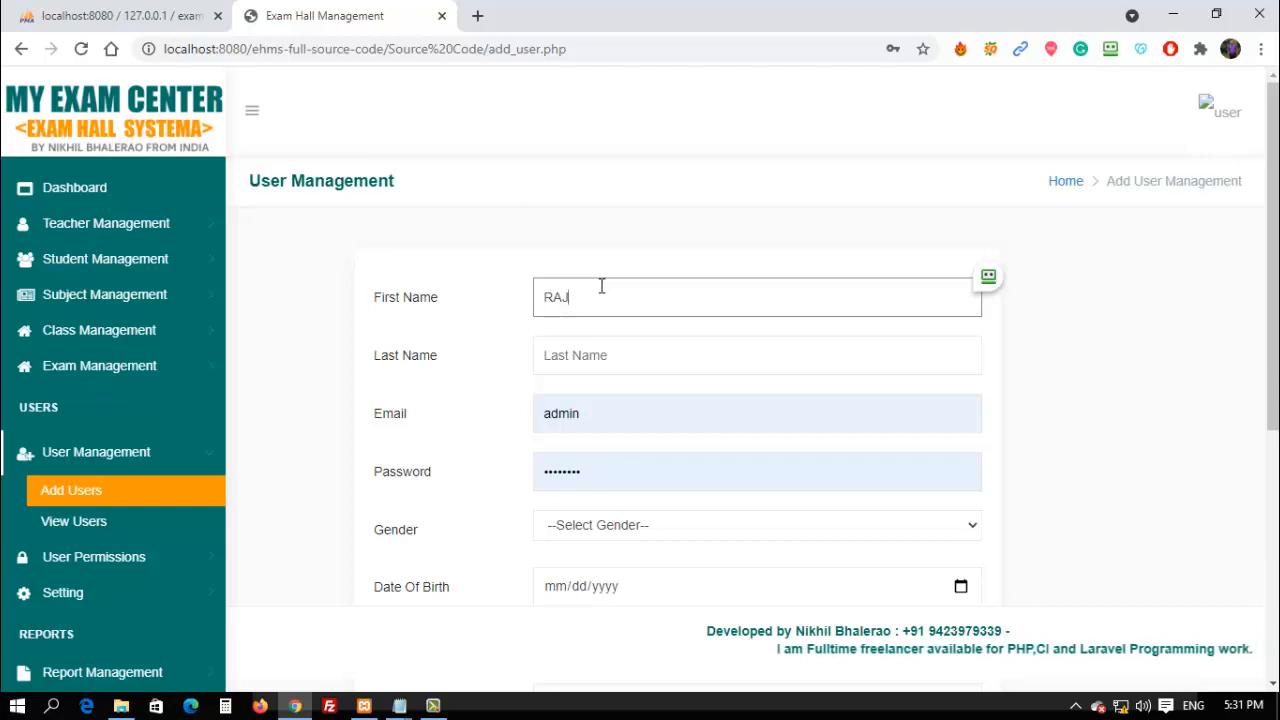
left_click(547, 354)
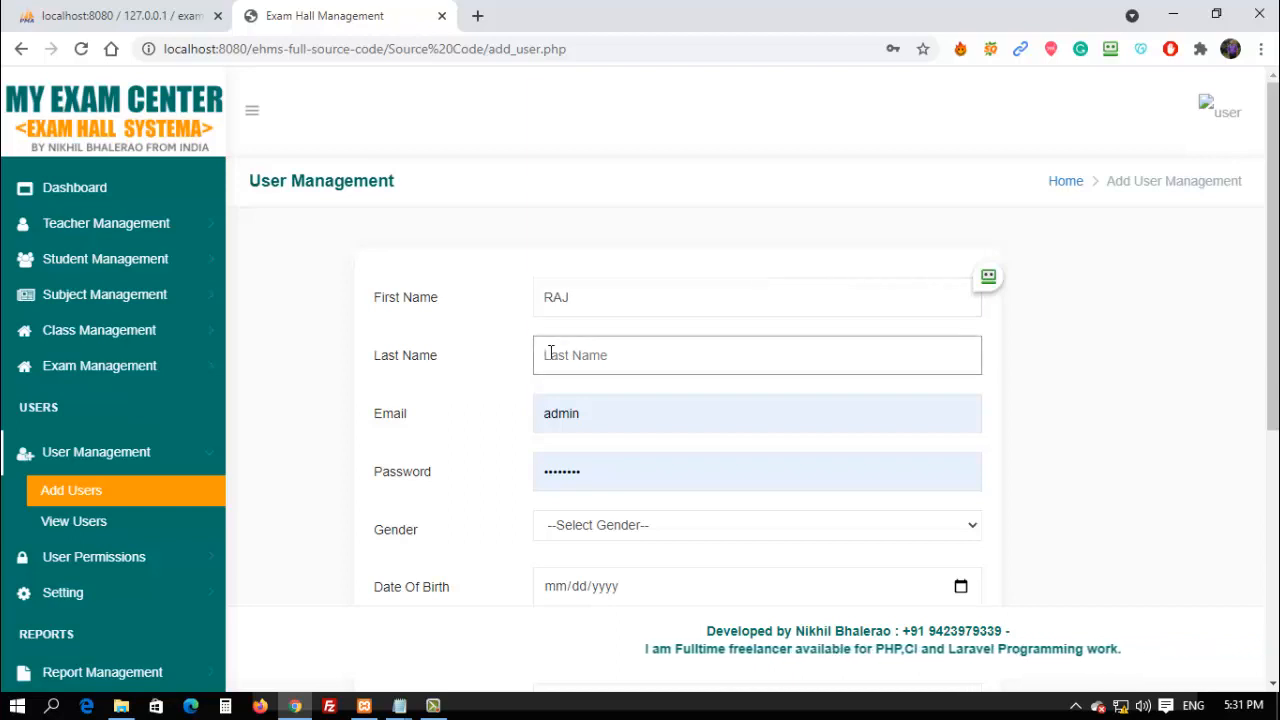
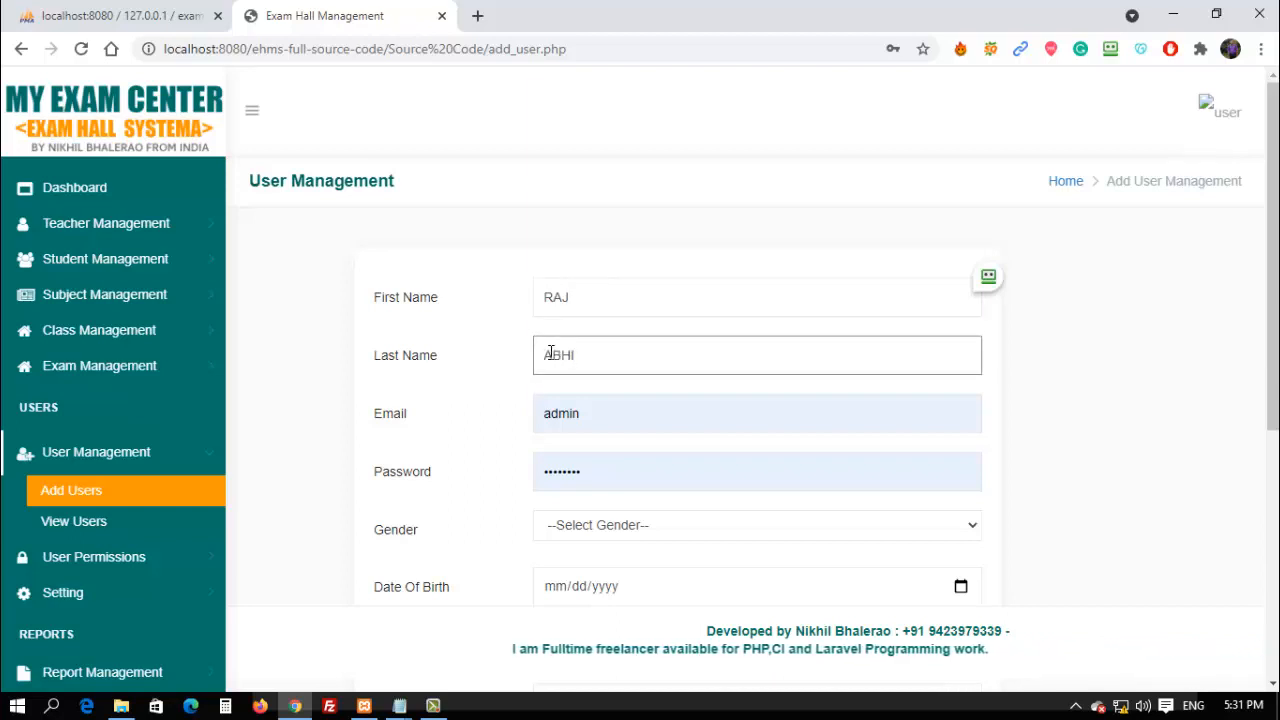
left_click(597, 418)
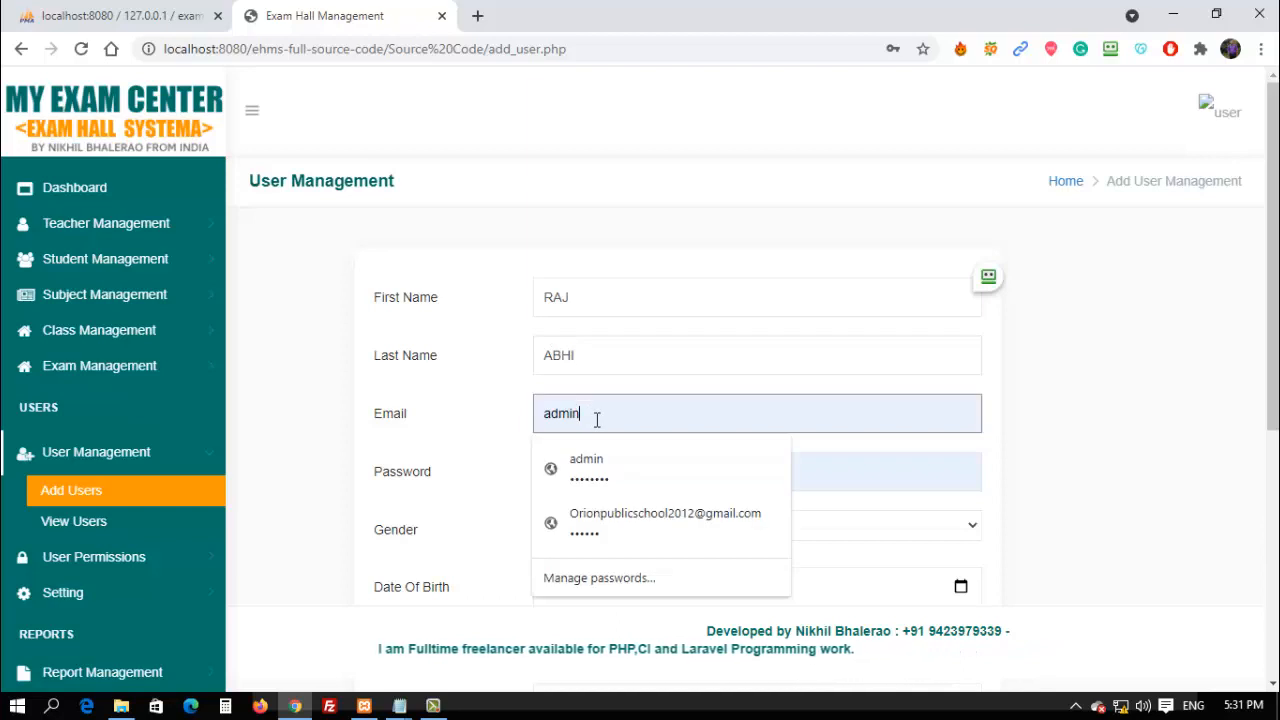
type("w@")
key("BackSpace")
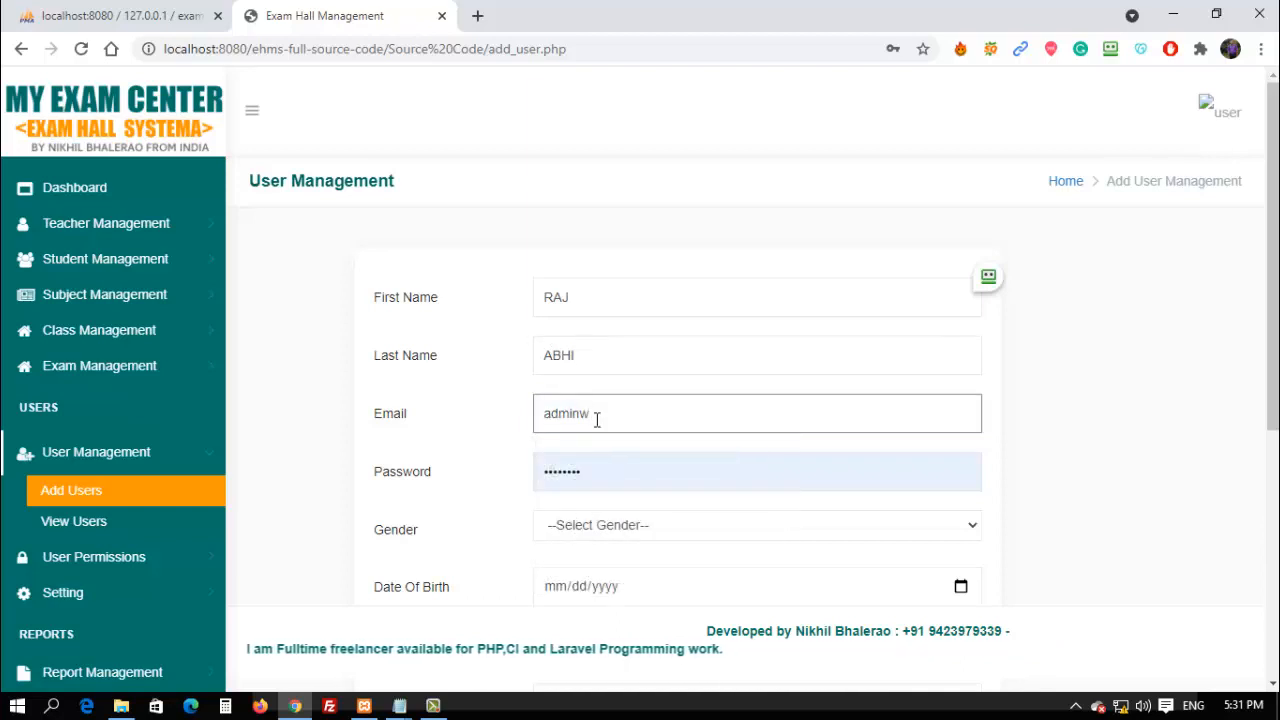
key("BackSpace")
key("BackSpace")
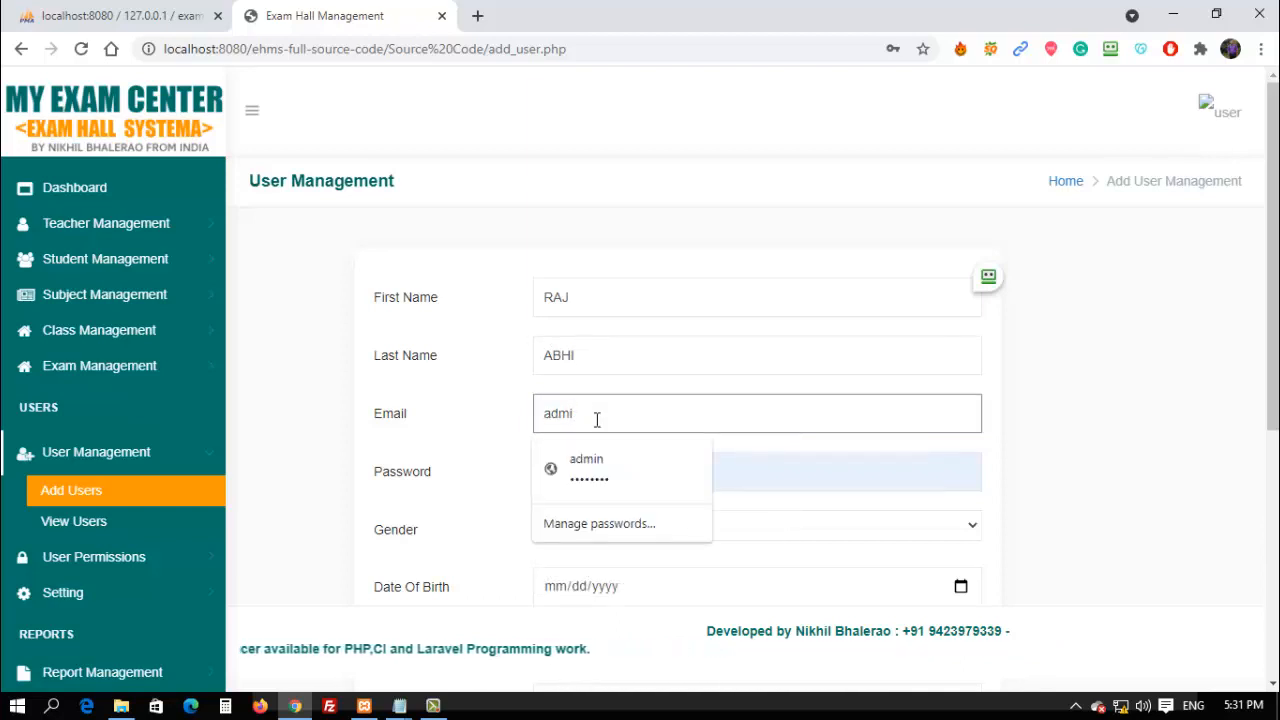
type("N")
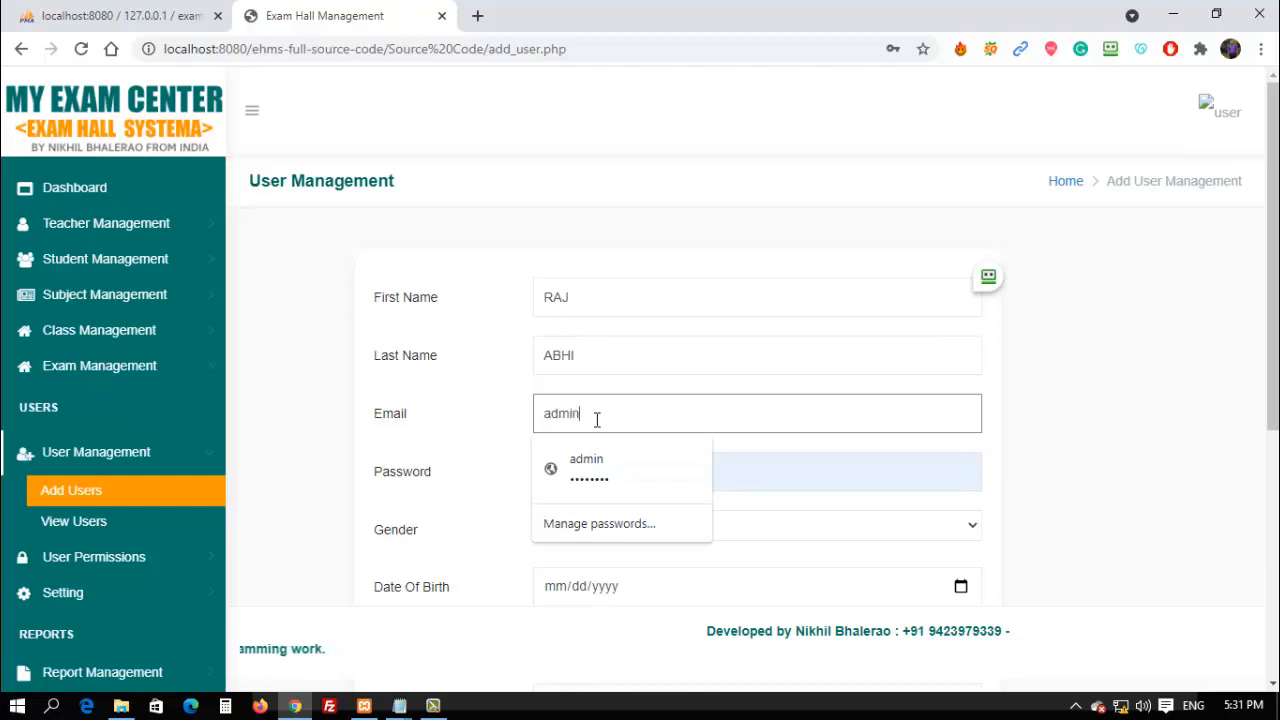
type("@gmail.com")
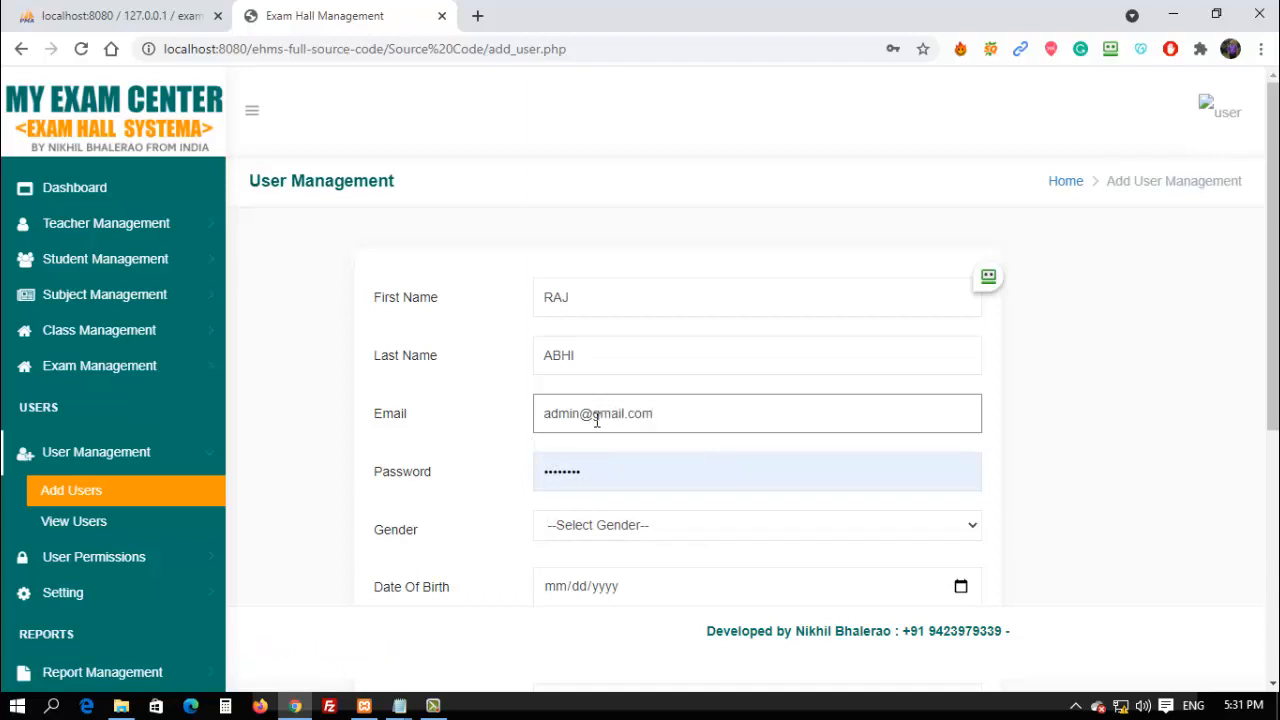
Replace the prefilled password, set gender to Male and date of birth to 06/20/1999.
left_click_drag(590, 472, 355, 468)
key("BackSpace")
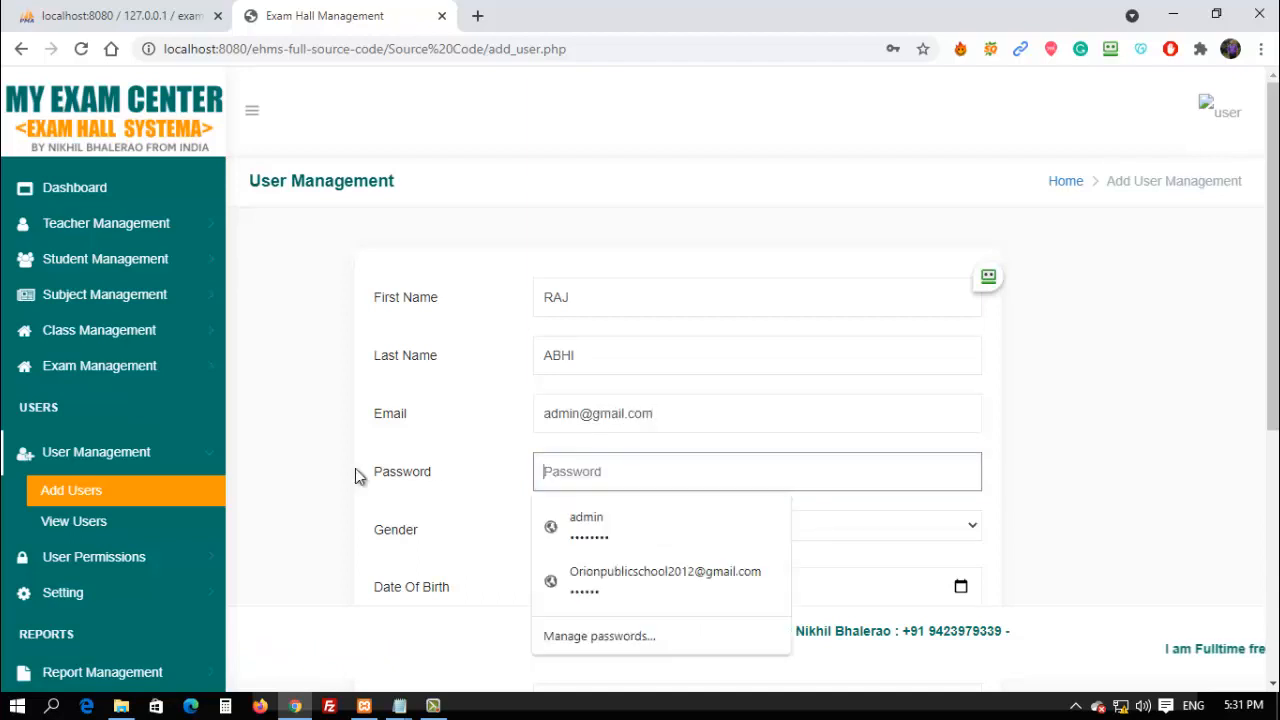
type("•••••")
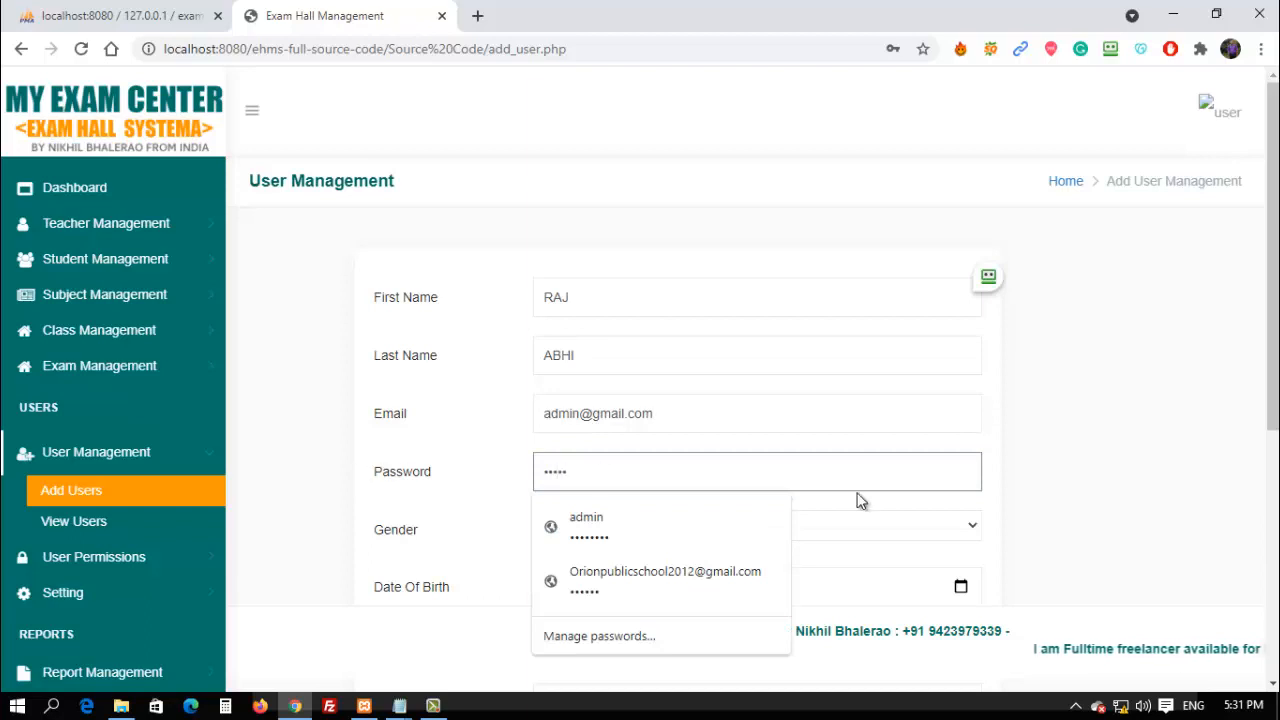
left_click(1077, 437)
scroll(903, 491, "down", 1)
left_click(650, 431)
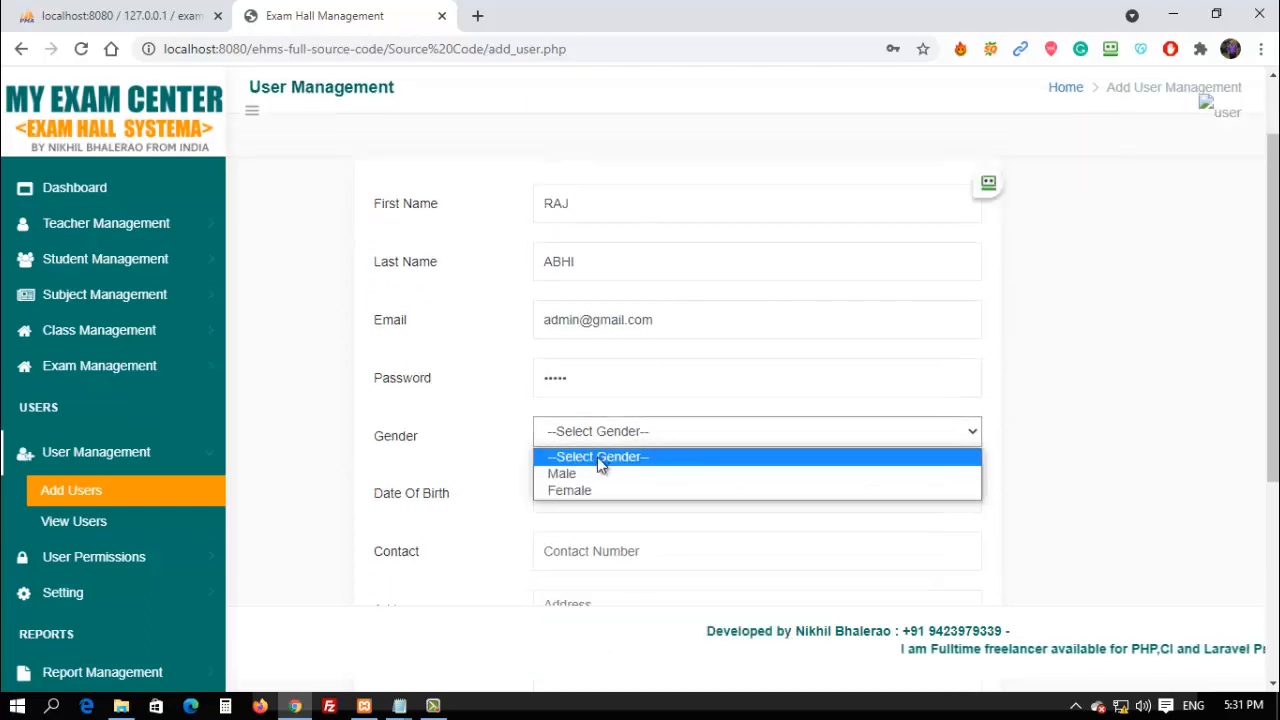
left_click(583, 475)
left_click(608, 492)
left_click(562, 507)
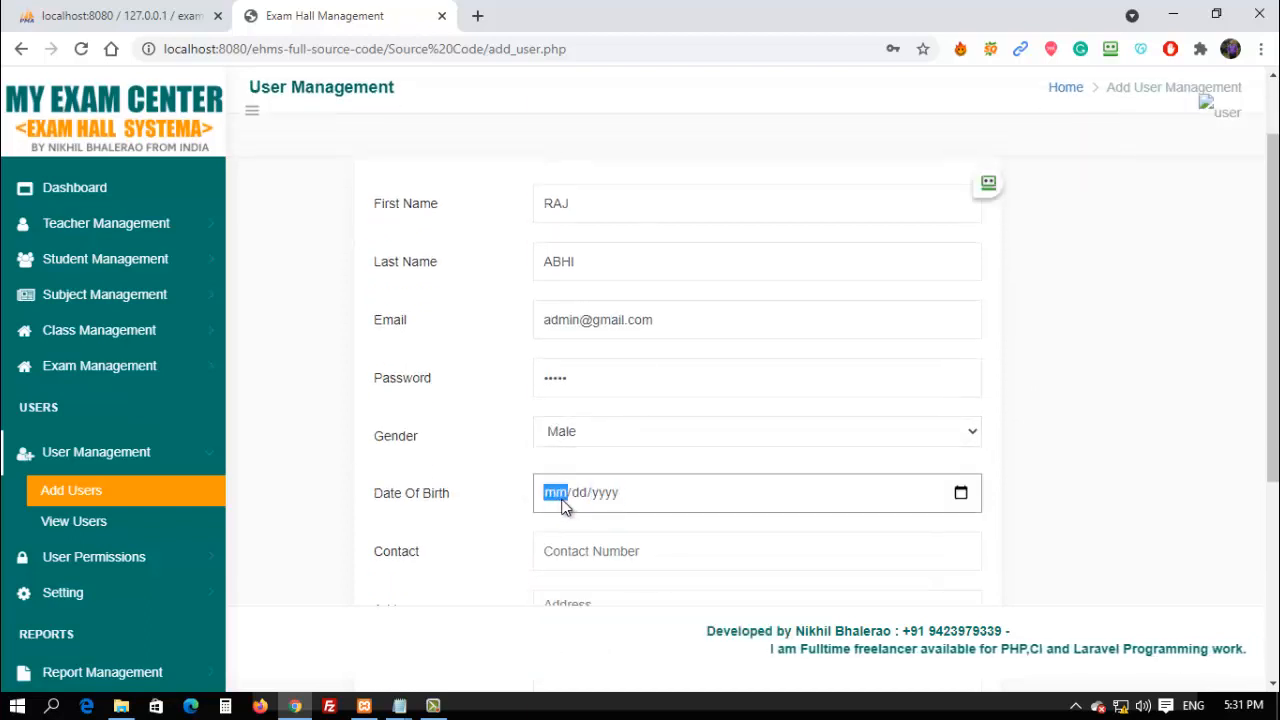
type("06/20/1999")
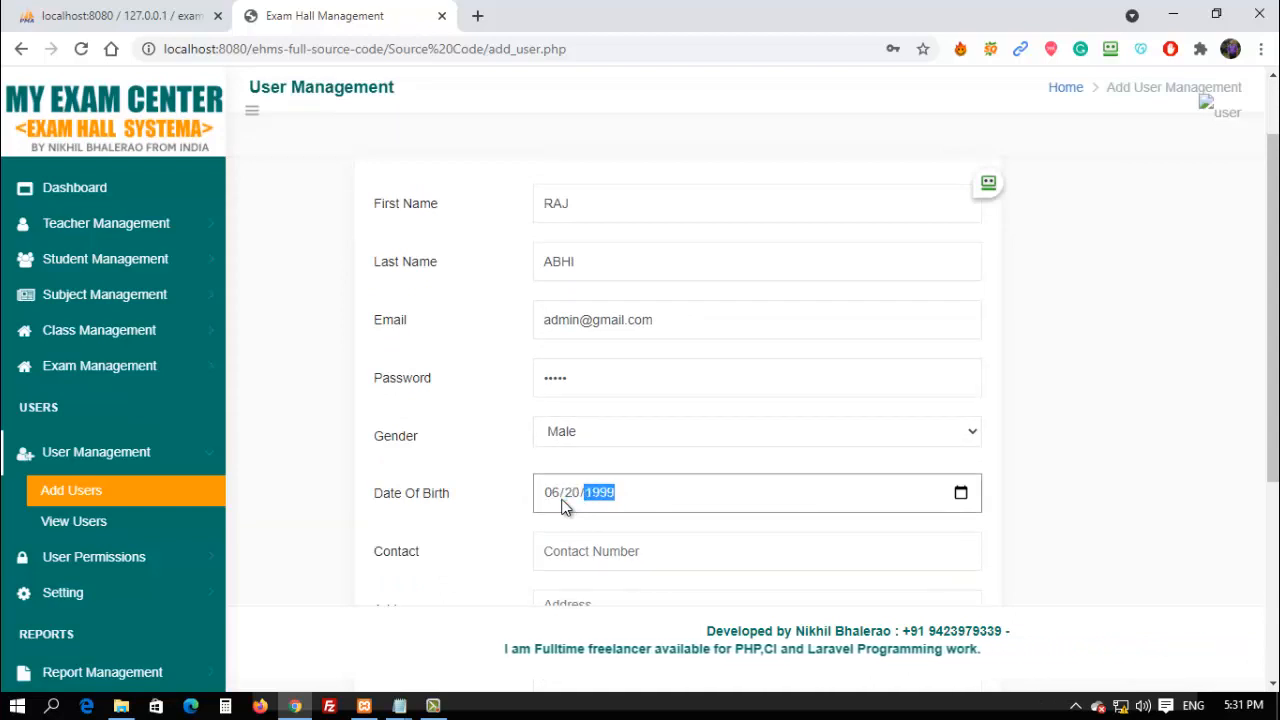
Enter the user's contact number and address.
scroll(562, 507, "down", 3)
left_click(604, 263)
type("6566565")
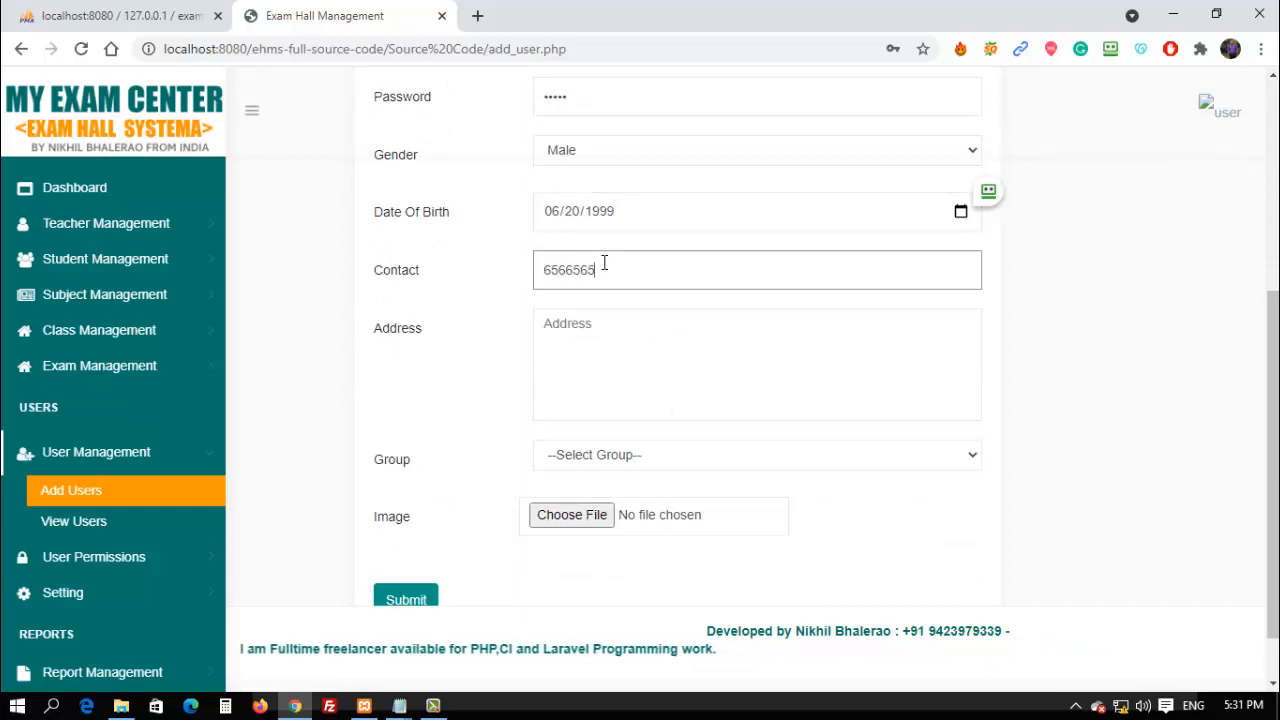
key("BackSpace")
key("BackSpace")
key("BackSpace")
key("BackSpace")
key("BackSpace")
key("BackSpace")
key("BackSpace")
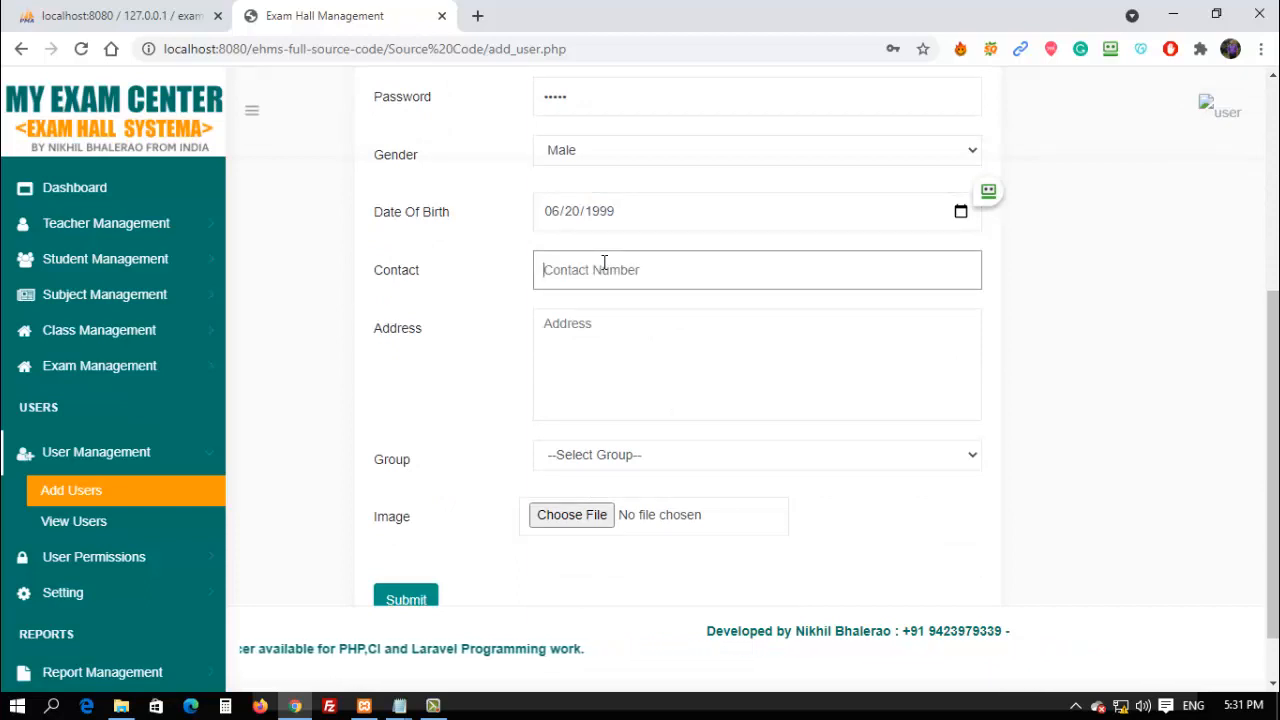
type("5555555555")
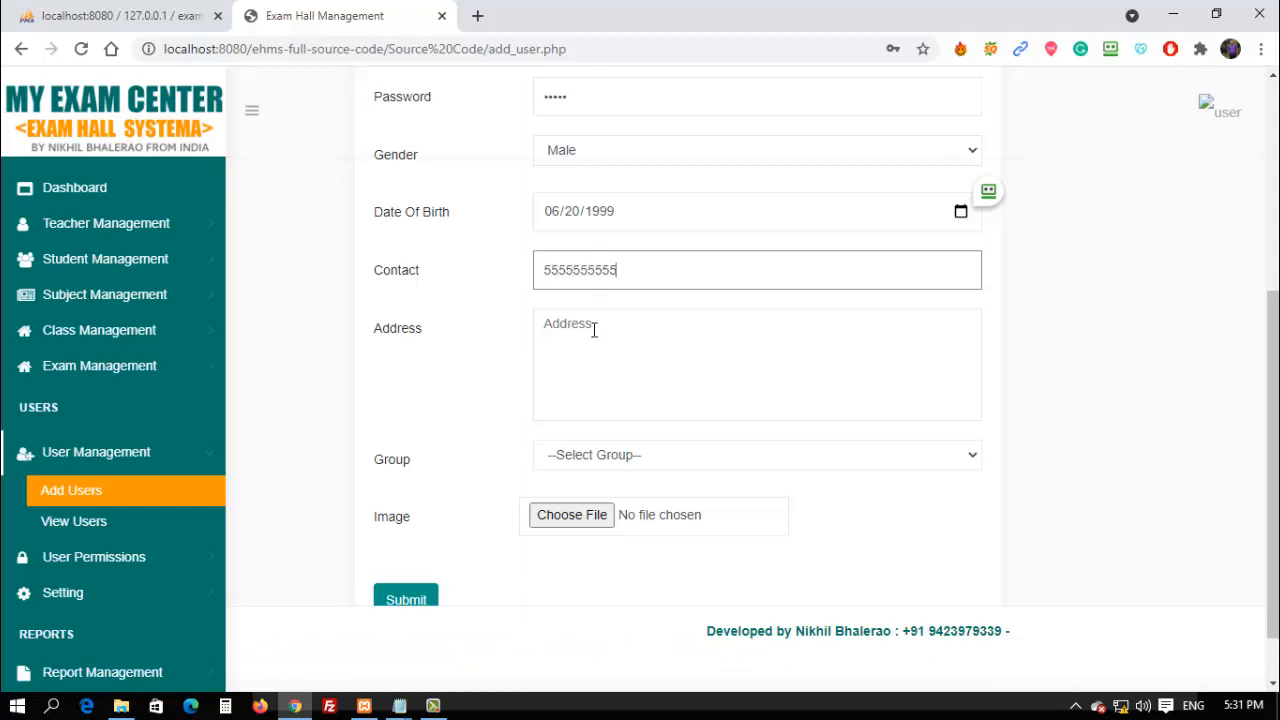
key("Menu")
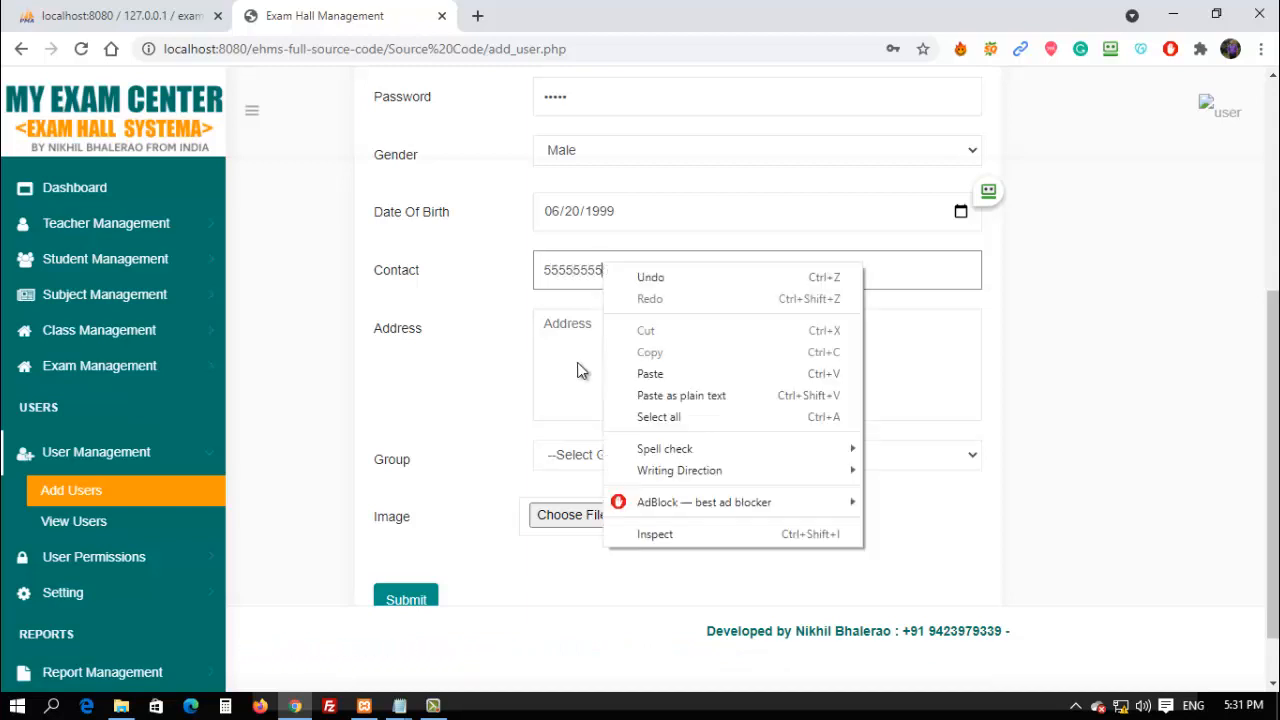
left_click(564, 324)
left_click(564, 322)
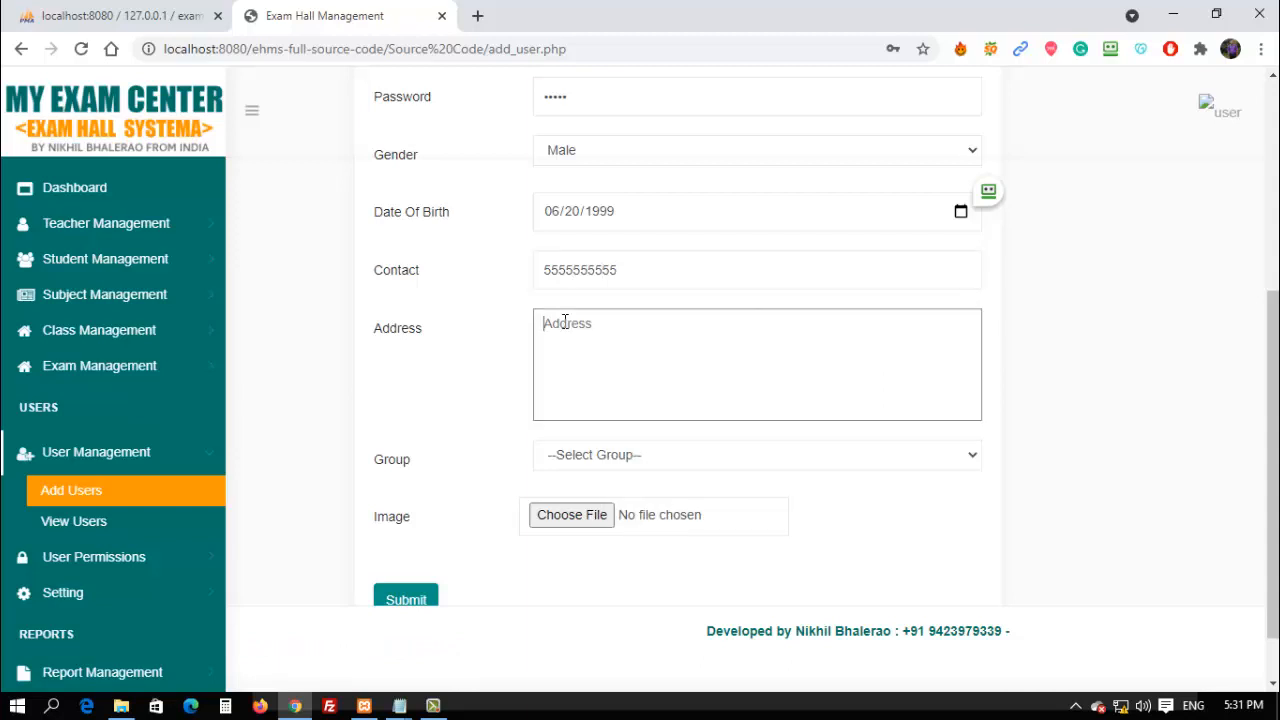
Assign group user1, submit the new user, and go to User Permissions' Assign Role page.
left_click(590, 456)
left_click(572, 494)
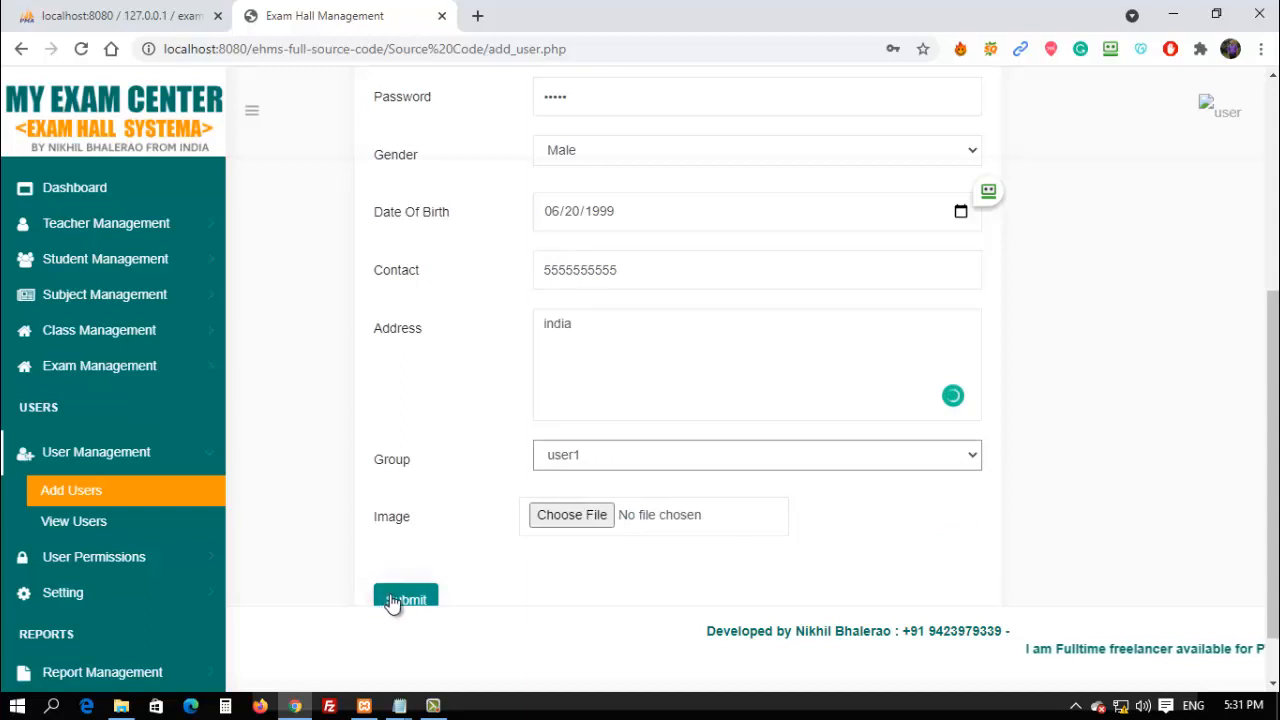
left_click(395, 600)
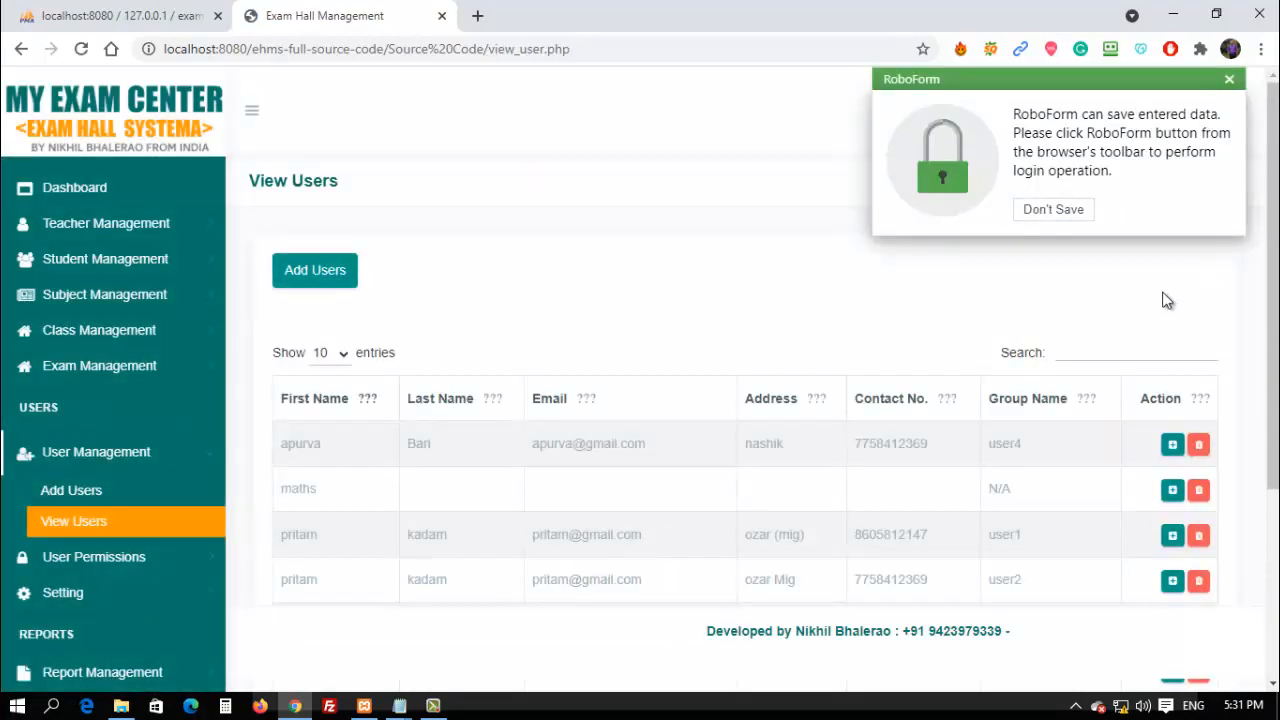
left_click(1071, 214)
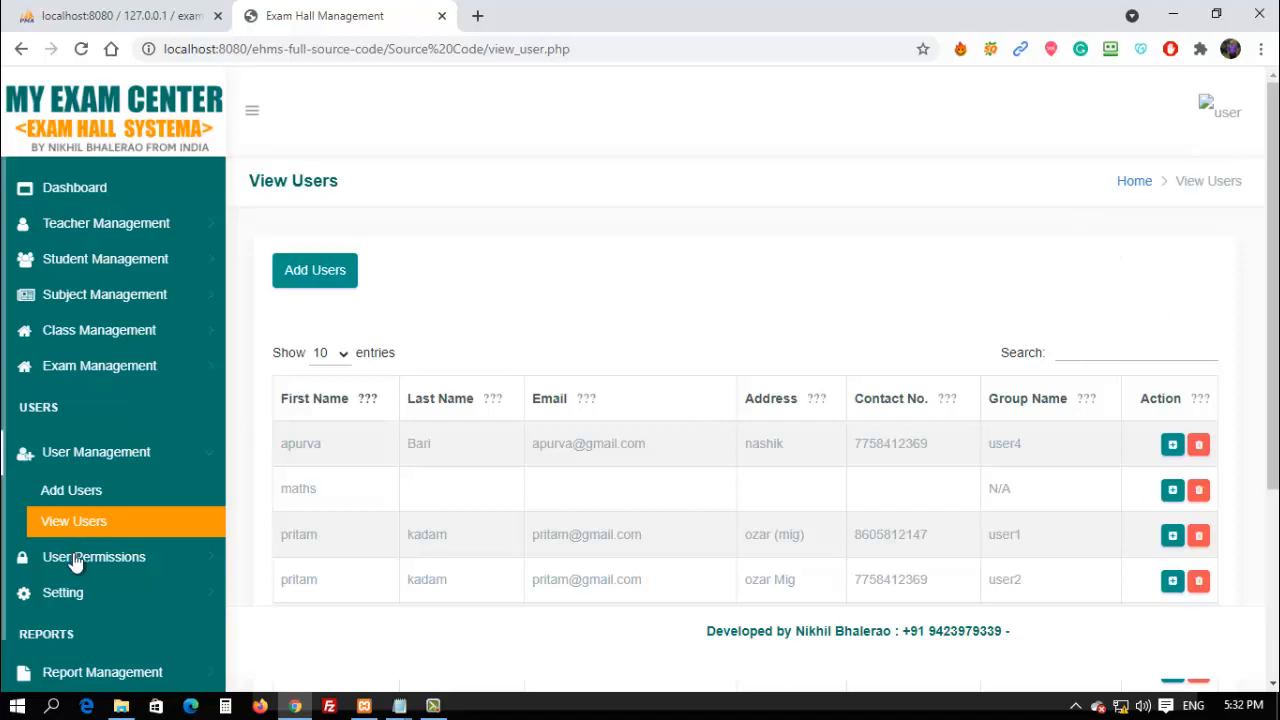
left_click(187, 557)
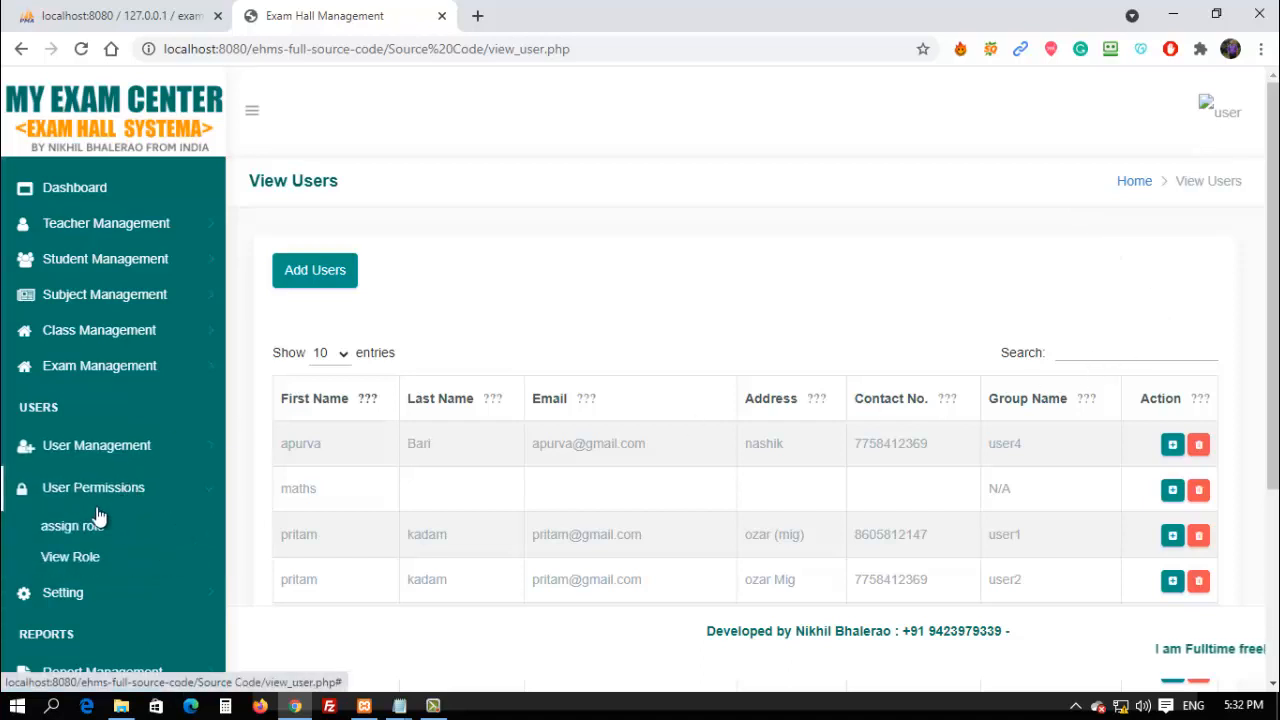
left_click(79, 533)
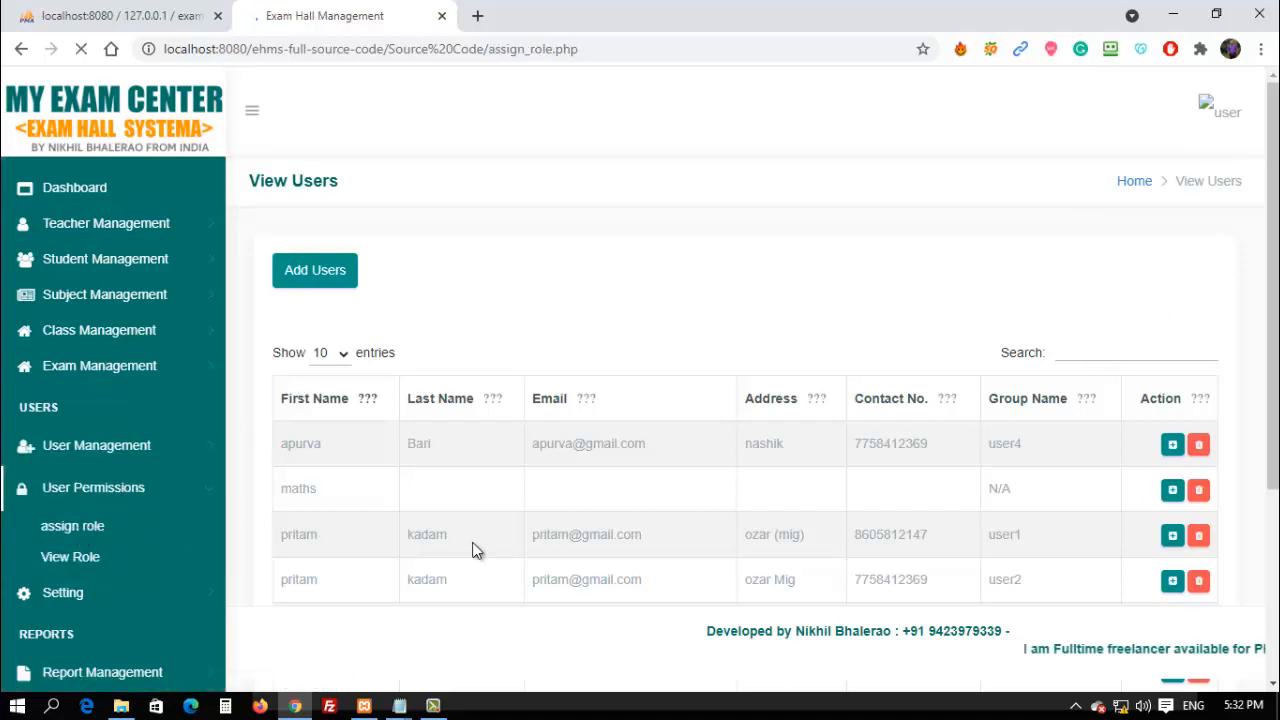
Tick every permission except Edit User: Manage, Add, Edit and Delete for students, teachers, subjects and classes.
scroll(466, 540, "down", 3)
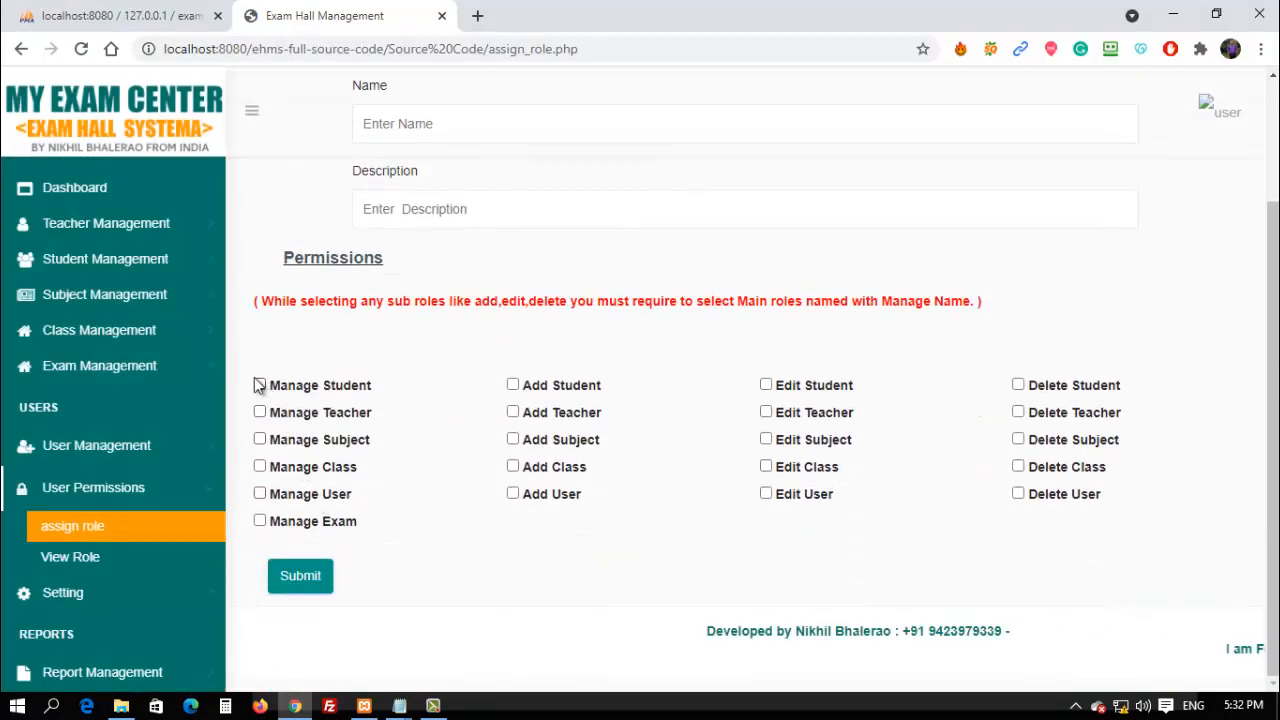
left_click(261, 469)
left_click(261, 521)
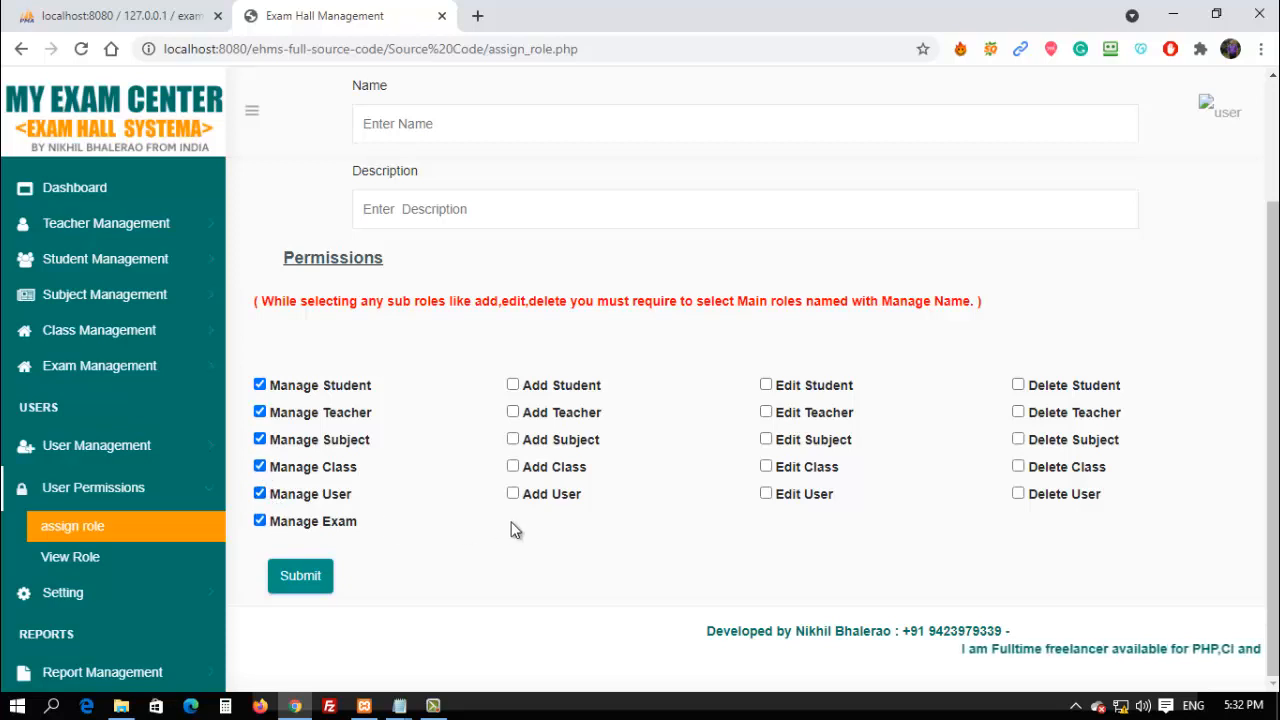
left_click(513, 467)
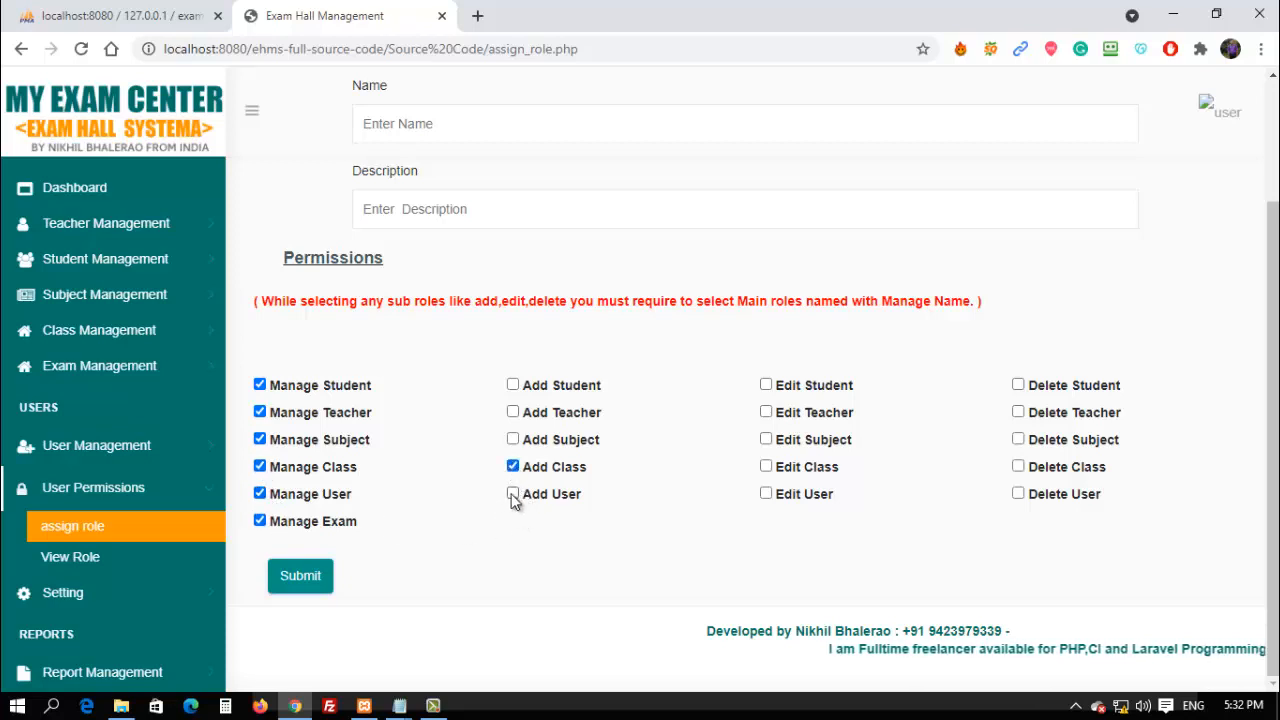
left_click(513, 494)
left_click(513, 439)
left_click(513, 412)
left_click(513, 385)
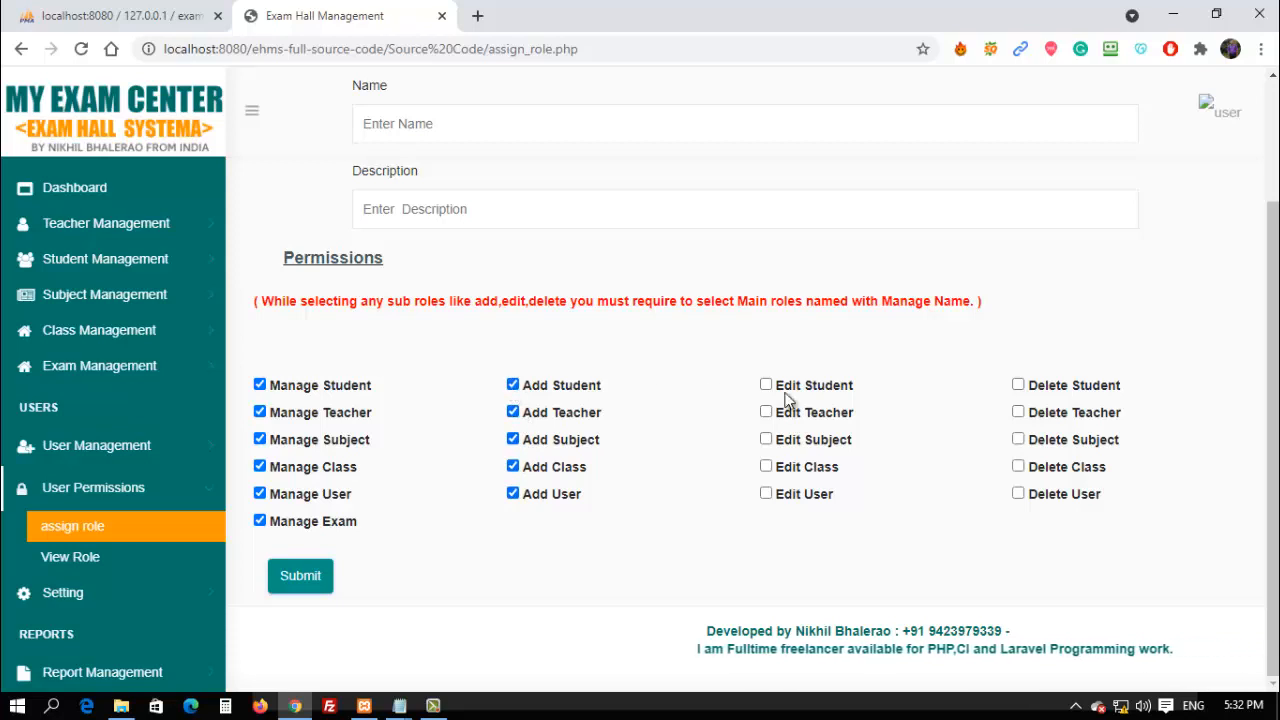
left_click(766, 385)
left_click(766, 412)
left_click(766, 439)
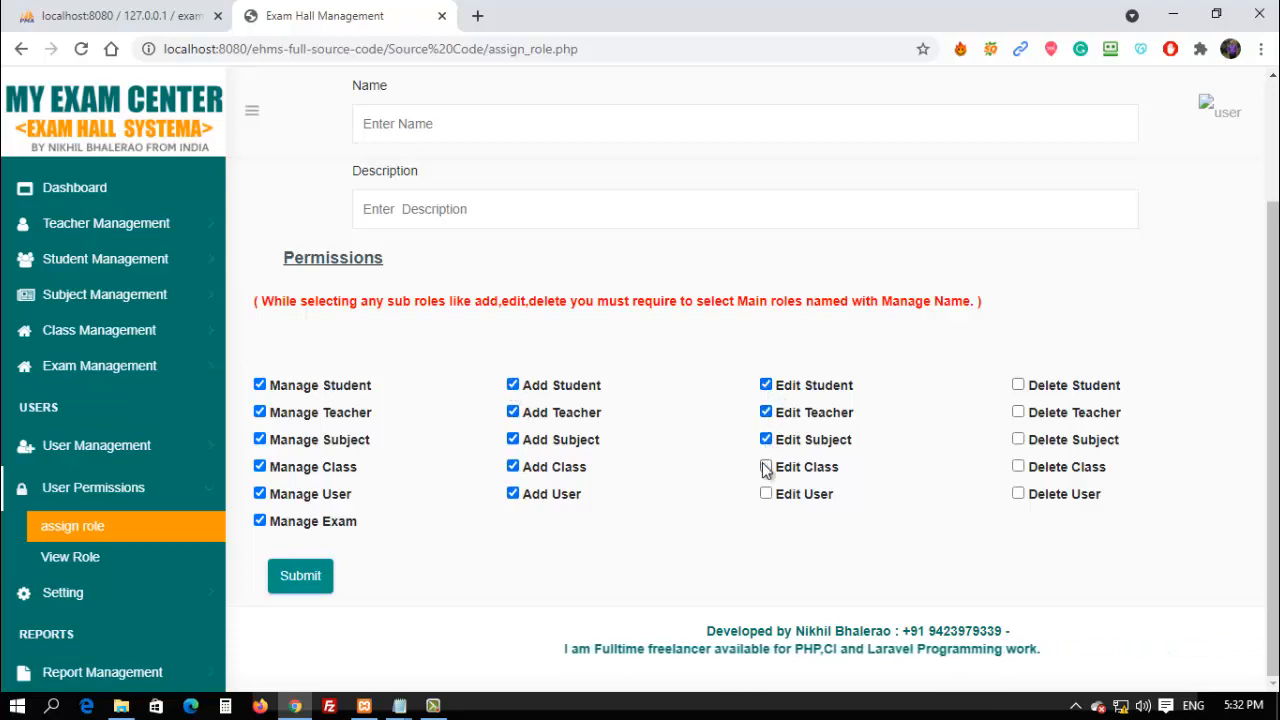
left_click(766, 466)
left_click(1018, 385)
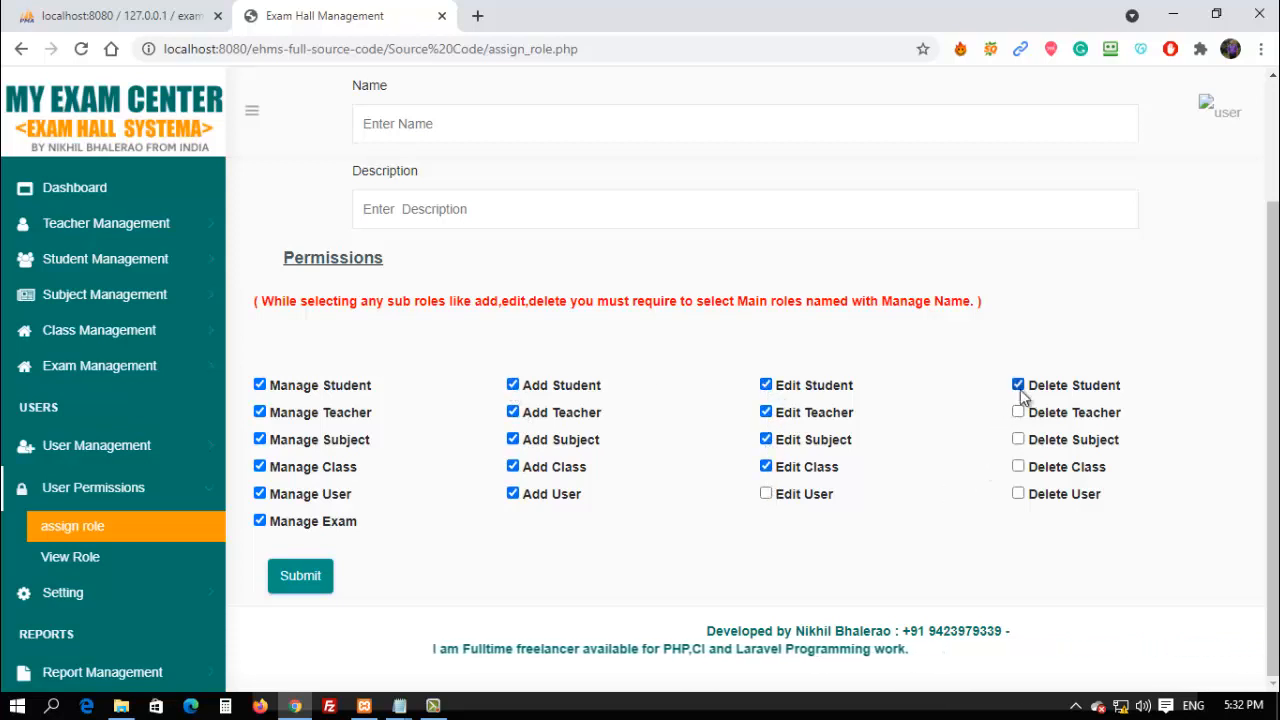
left_click(1018, 412)
left_click(1018, 439)
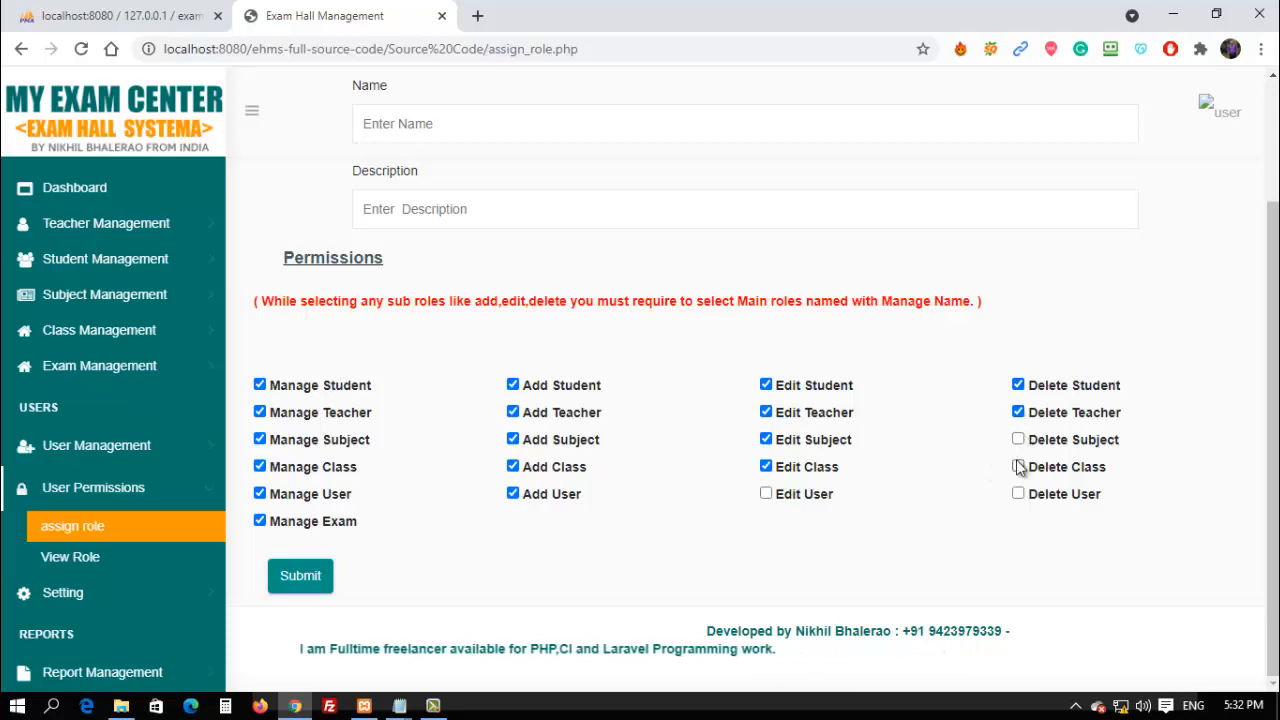
left_click(1018, 466)
Name the role 'raj' with description 'abhi' and submit it.
scroll(794, 500, "up", 2)
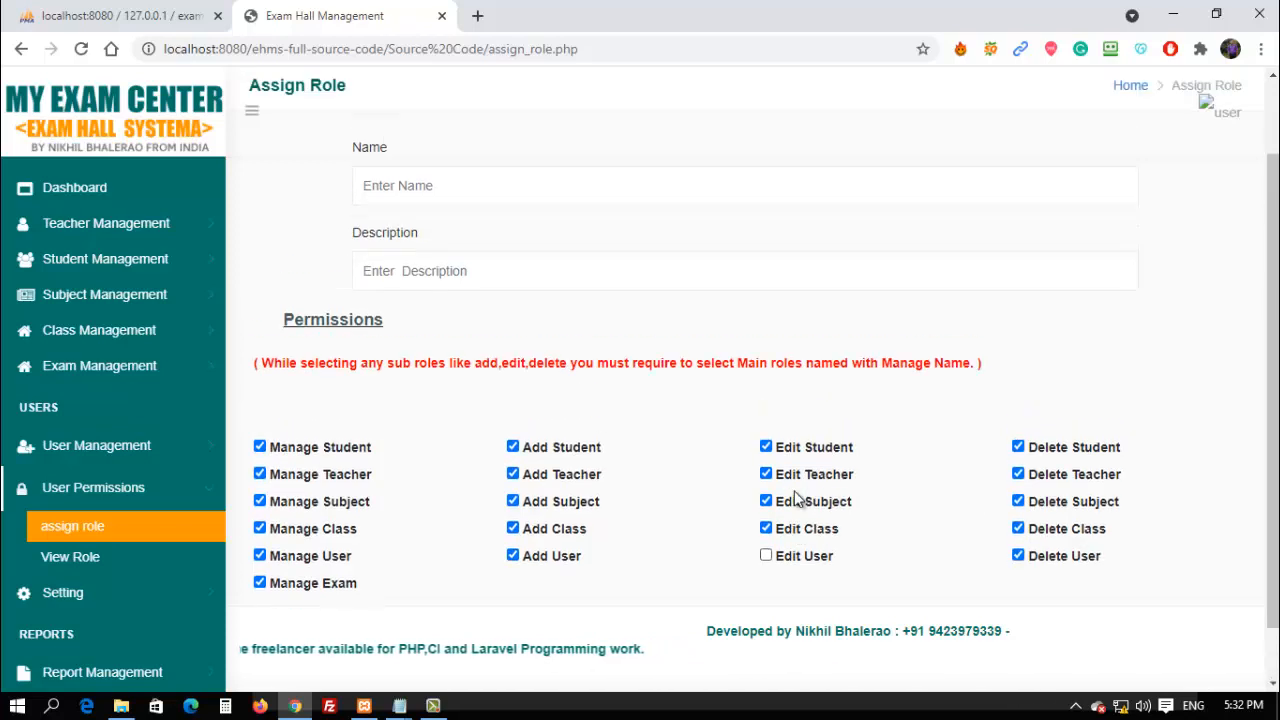
left_click(378, 281)
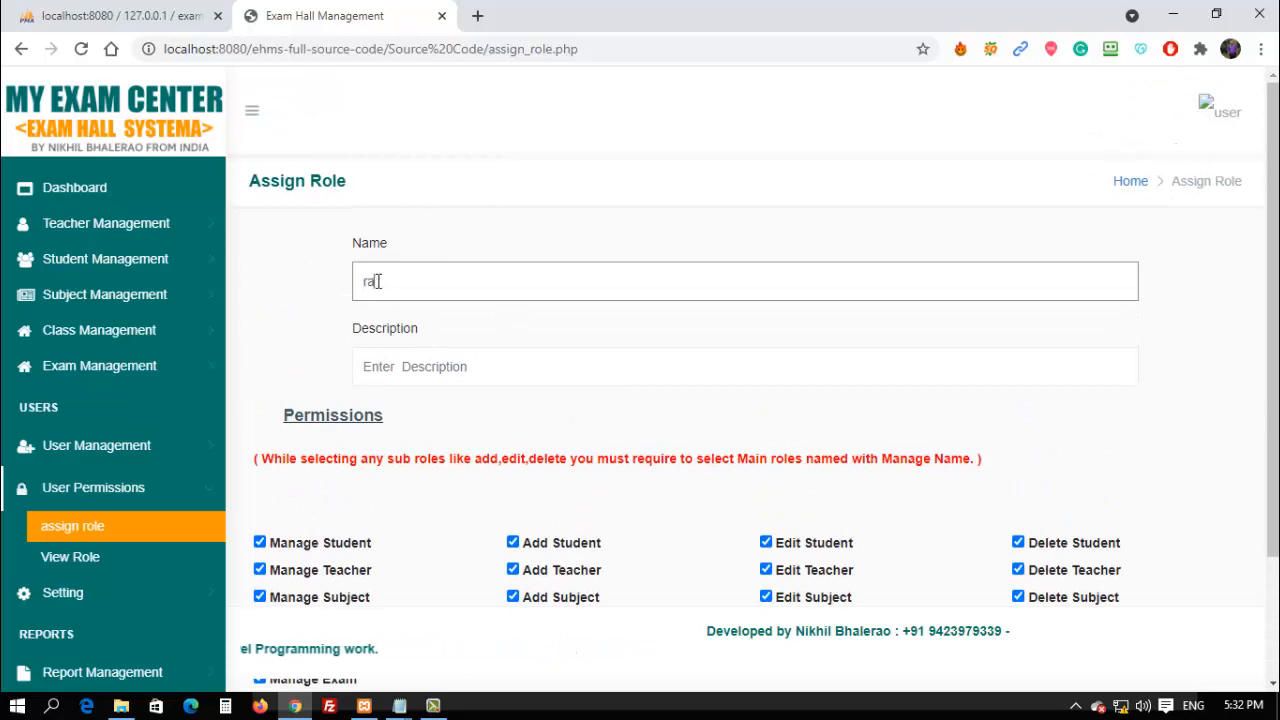
key("Tab")
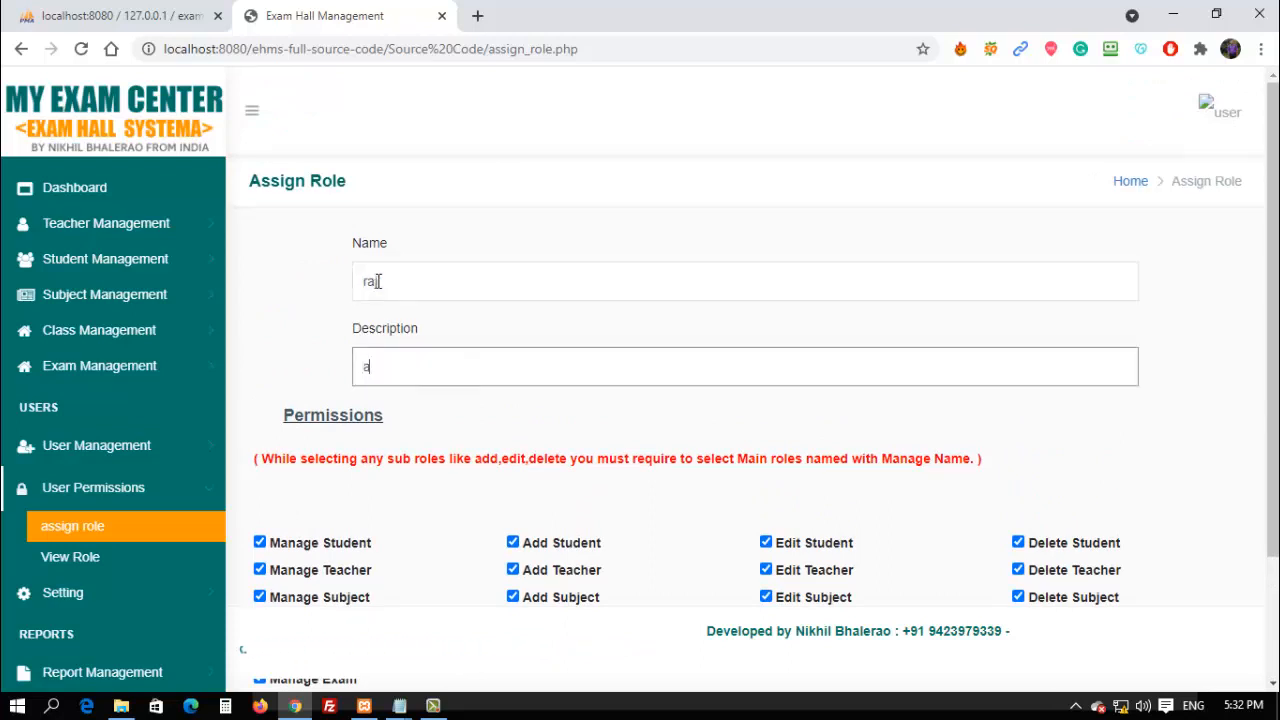
scroll(400, 376, "down", 2)
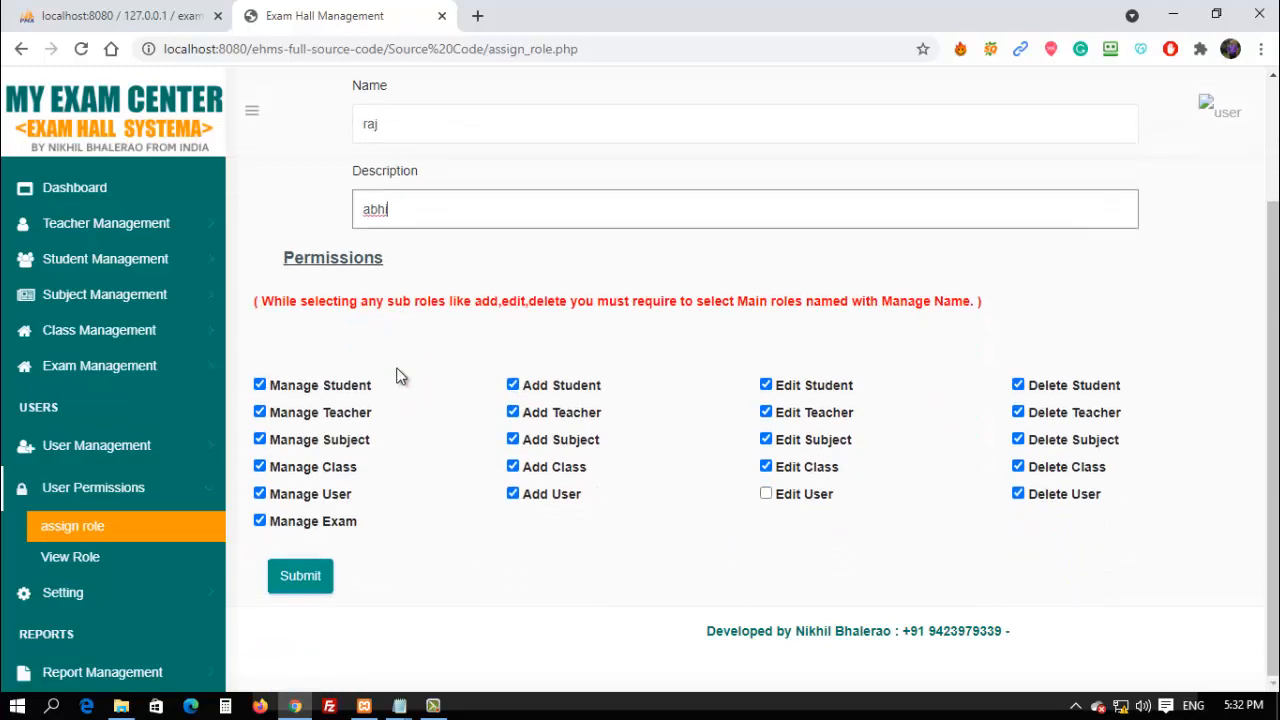
left_click(301, 582)
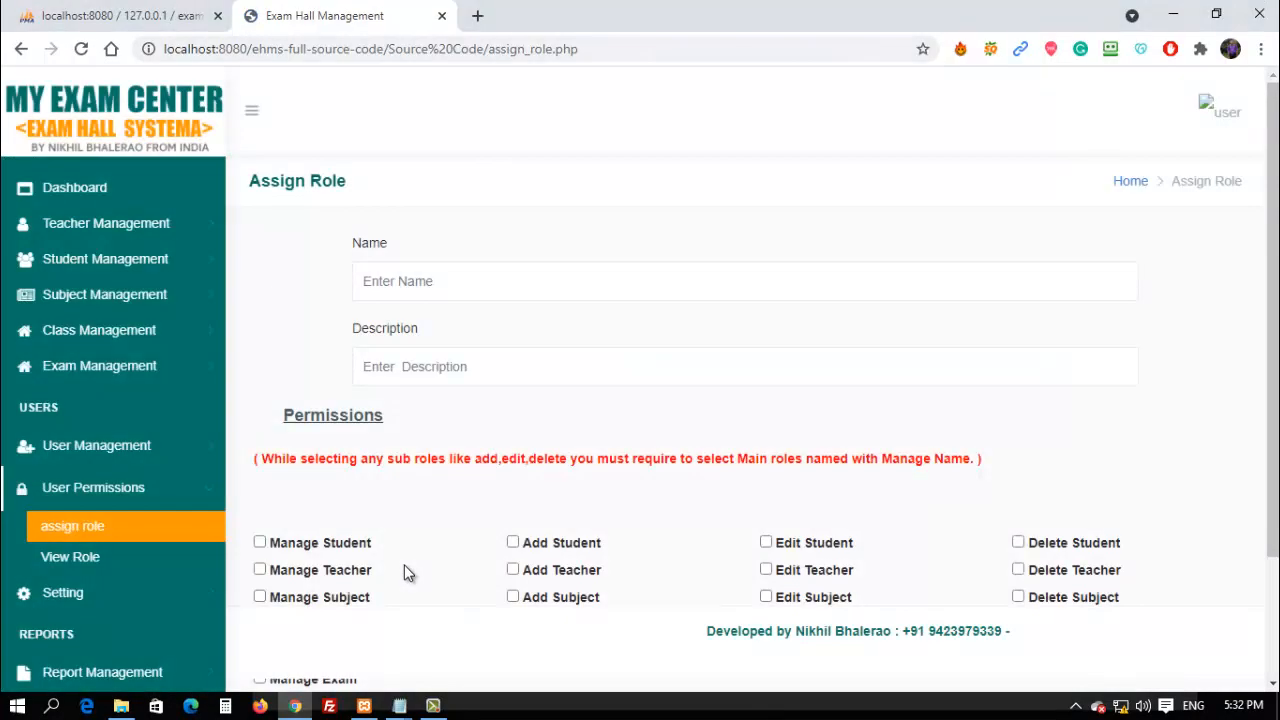
scroll(410, 572, "down", 2)
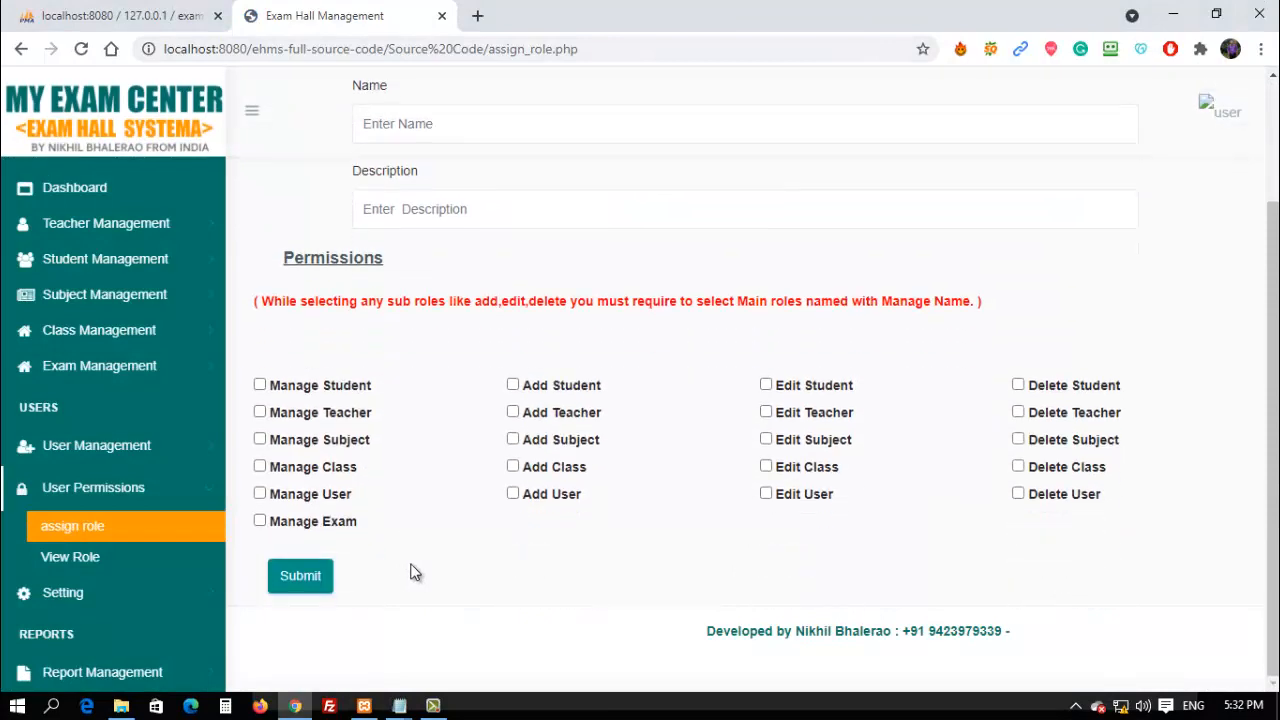
Check that raj appears sixth in View Role, then open Setting > Appearance Management.
left_click(107, 557)
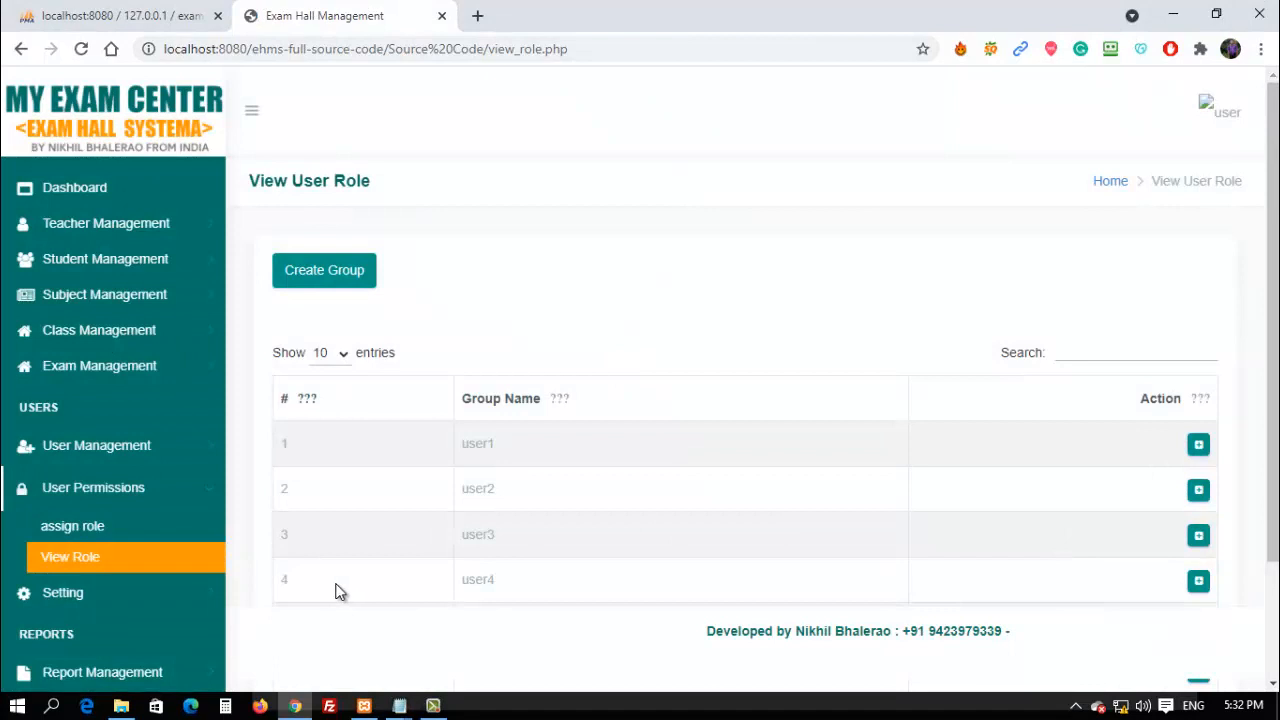
scroll(300, 585, "down", 2)
left_click(62, 594)
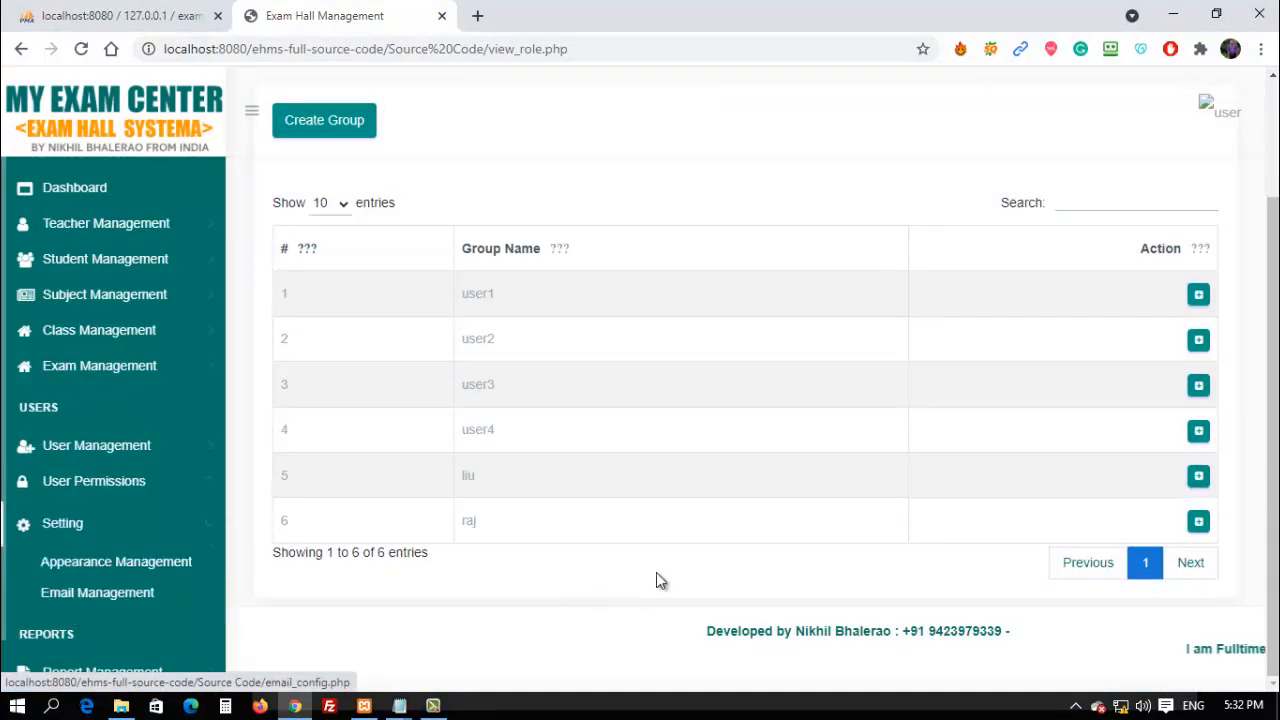
left_click(157, 562)
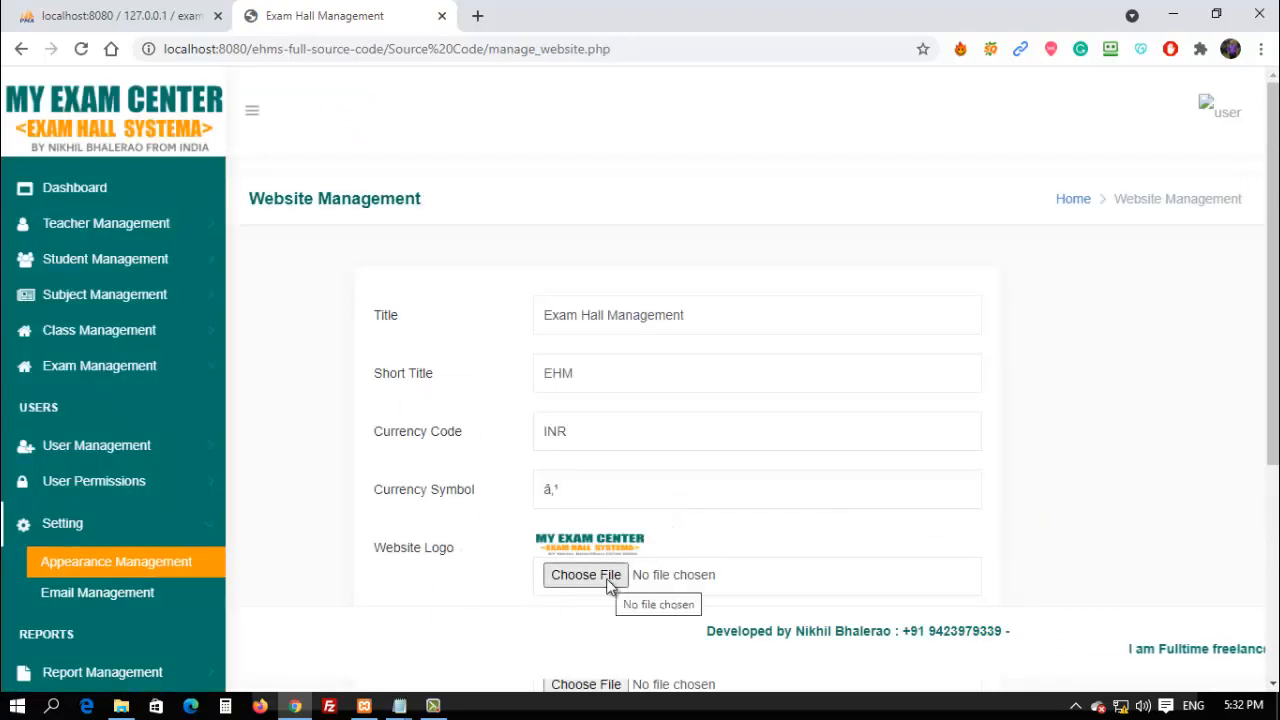
left_click(88, 594)
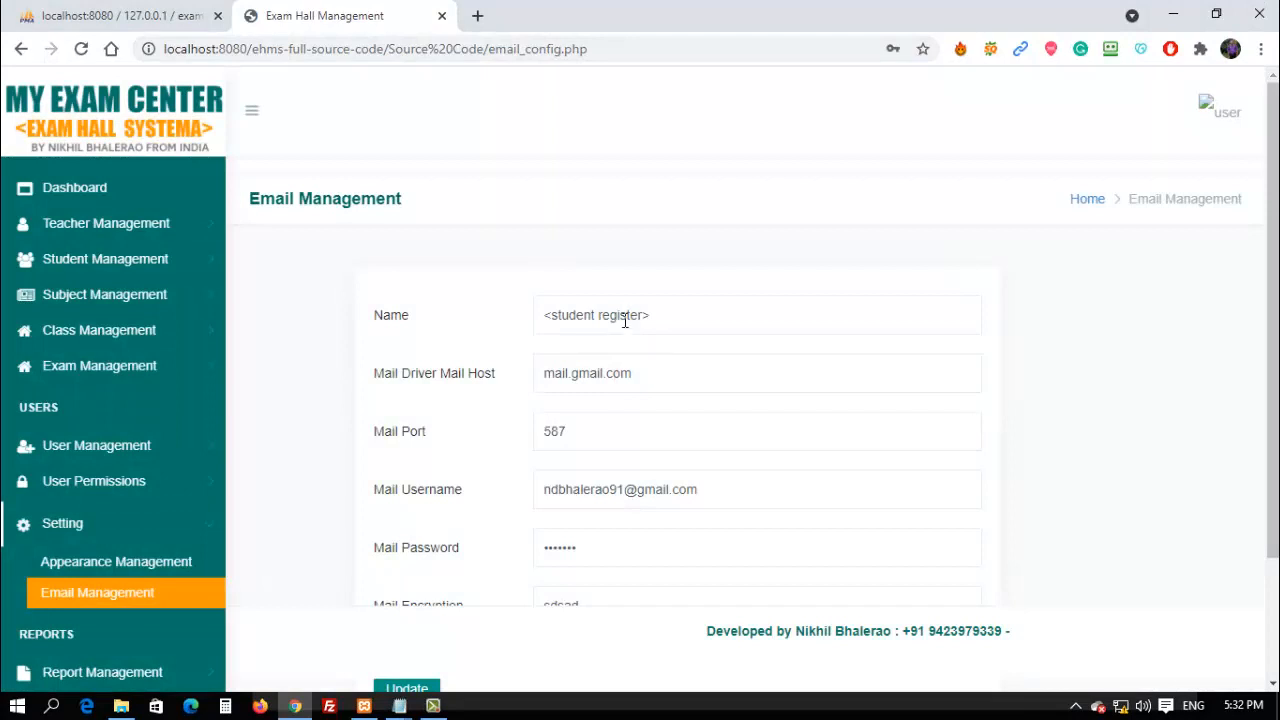
left_click(625, 318)
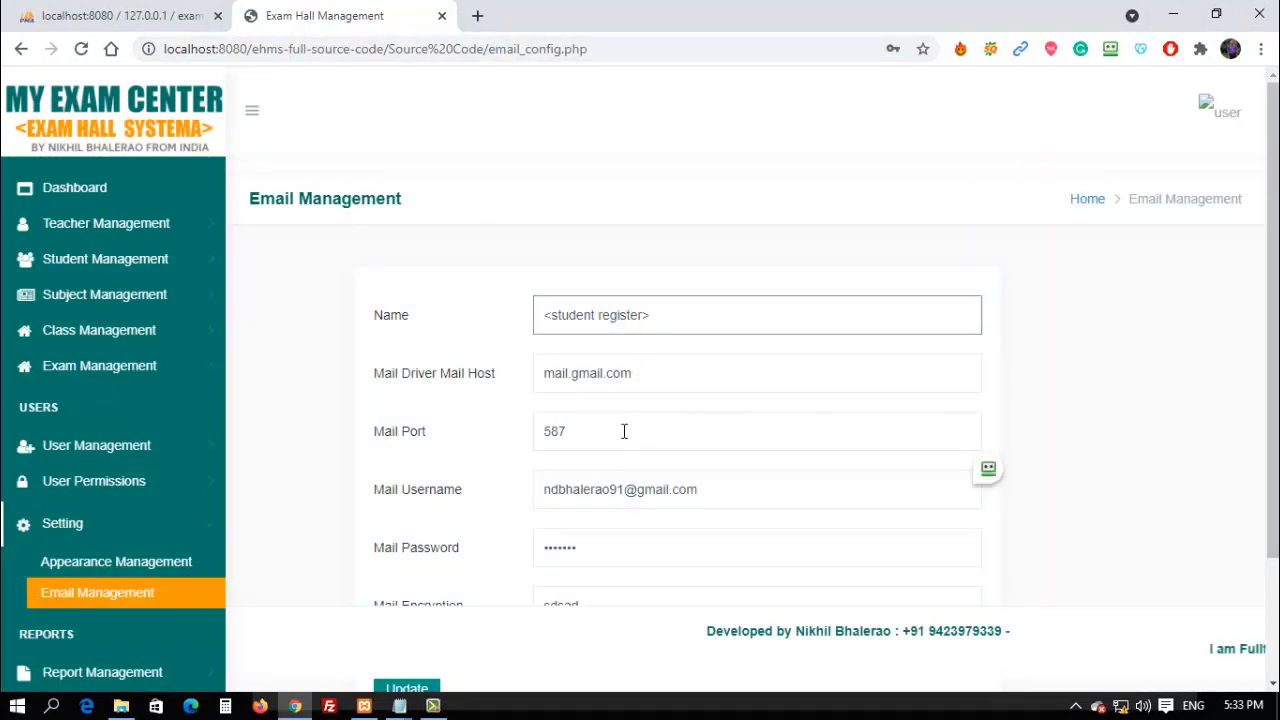
scroll(695, 542, "down", 3)
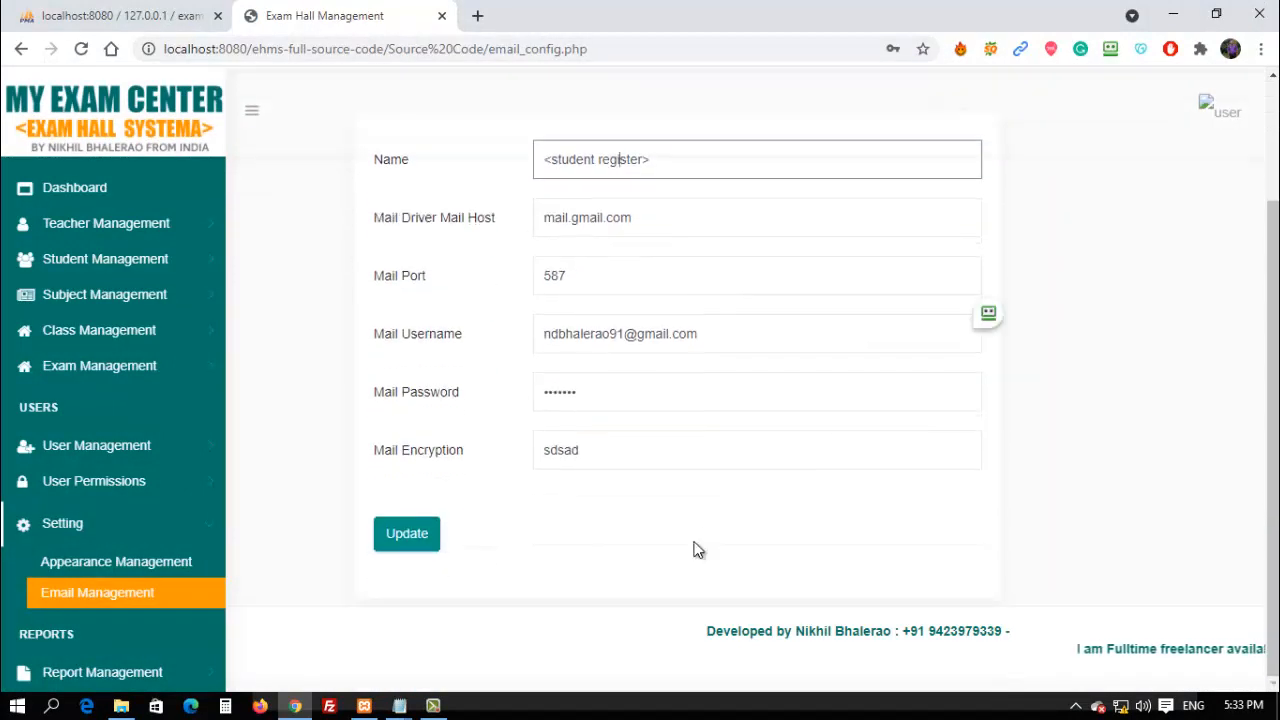
left_click(134, 563)
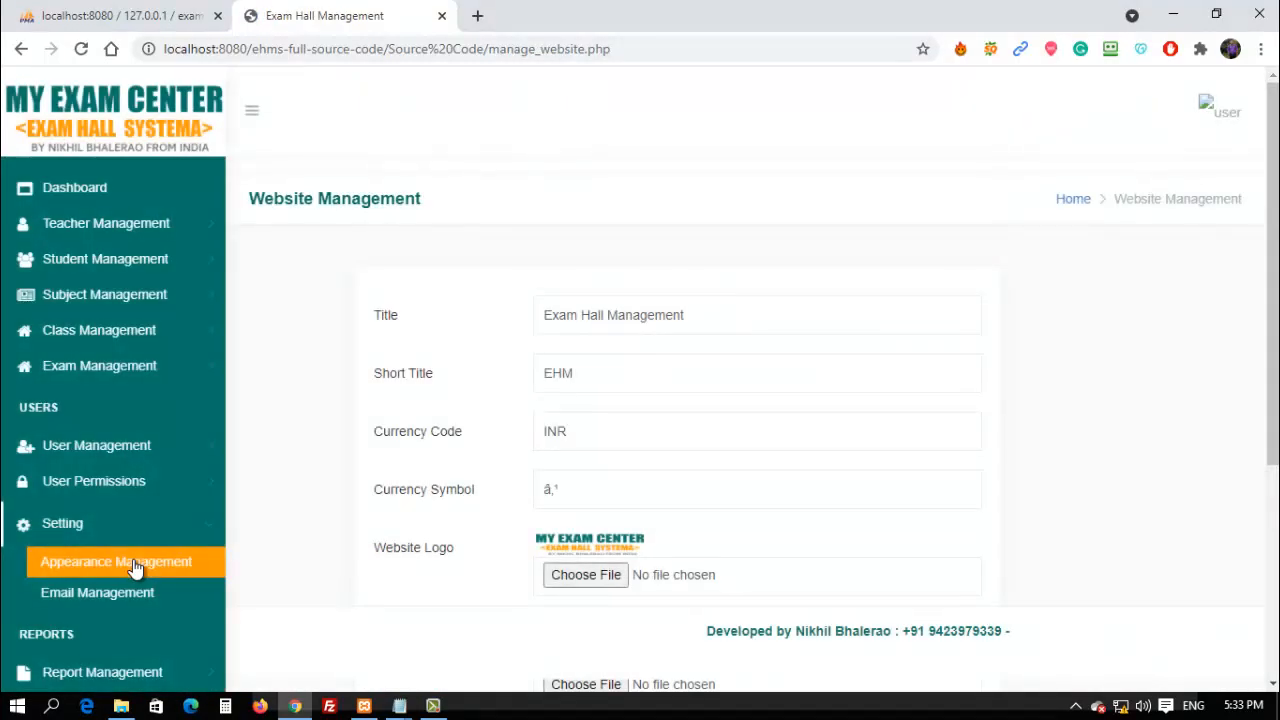
scroll(105, 517, "down", 1)
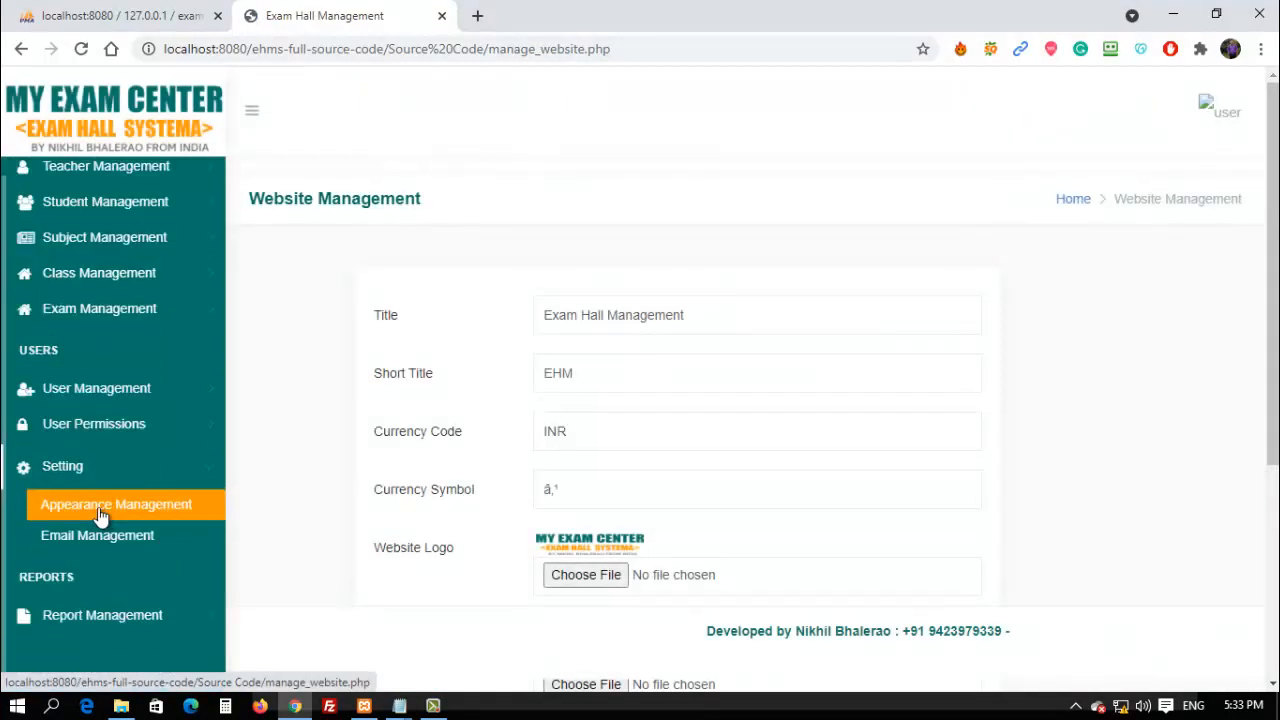
scroll(104, 517, "up", 1)
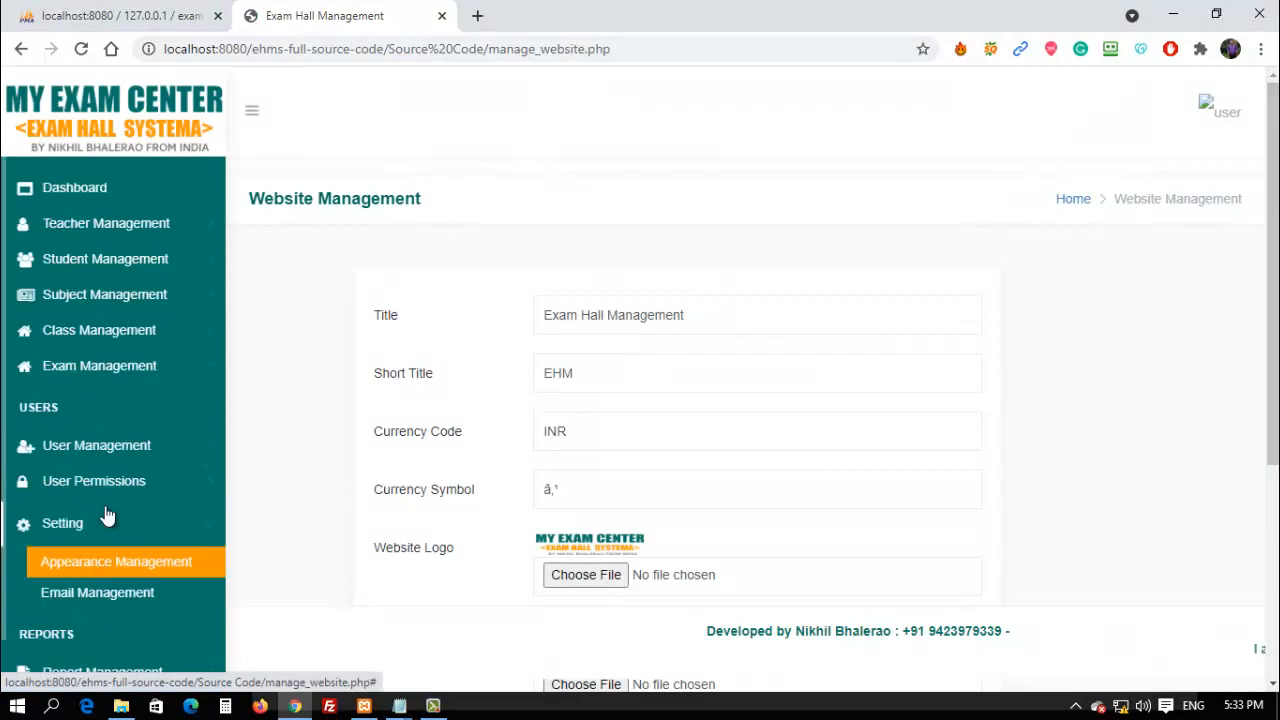
Open the Dashboard and review its totals and the View Exam table.
left_click(78, 189)
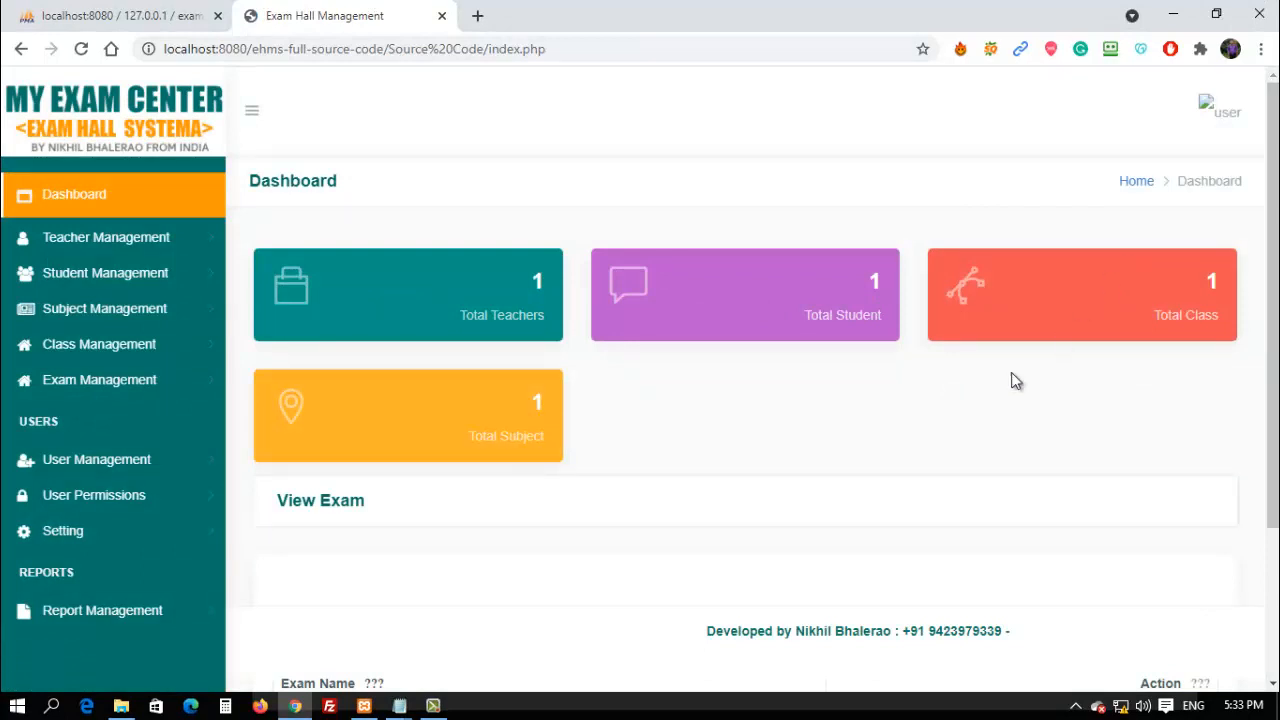
scroll(1000, 392, "down", 2)
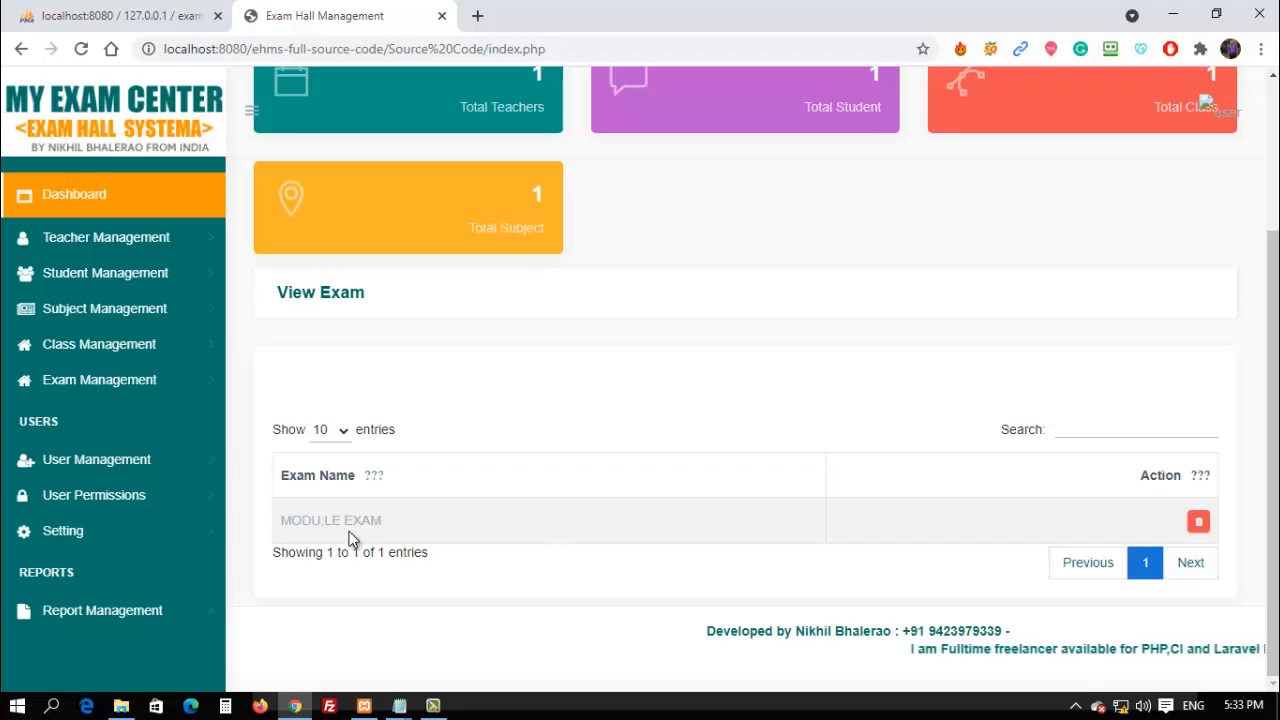
scroll(540, 457, "up", 2)
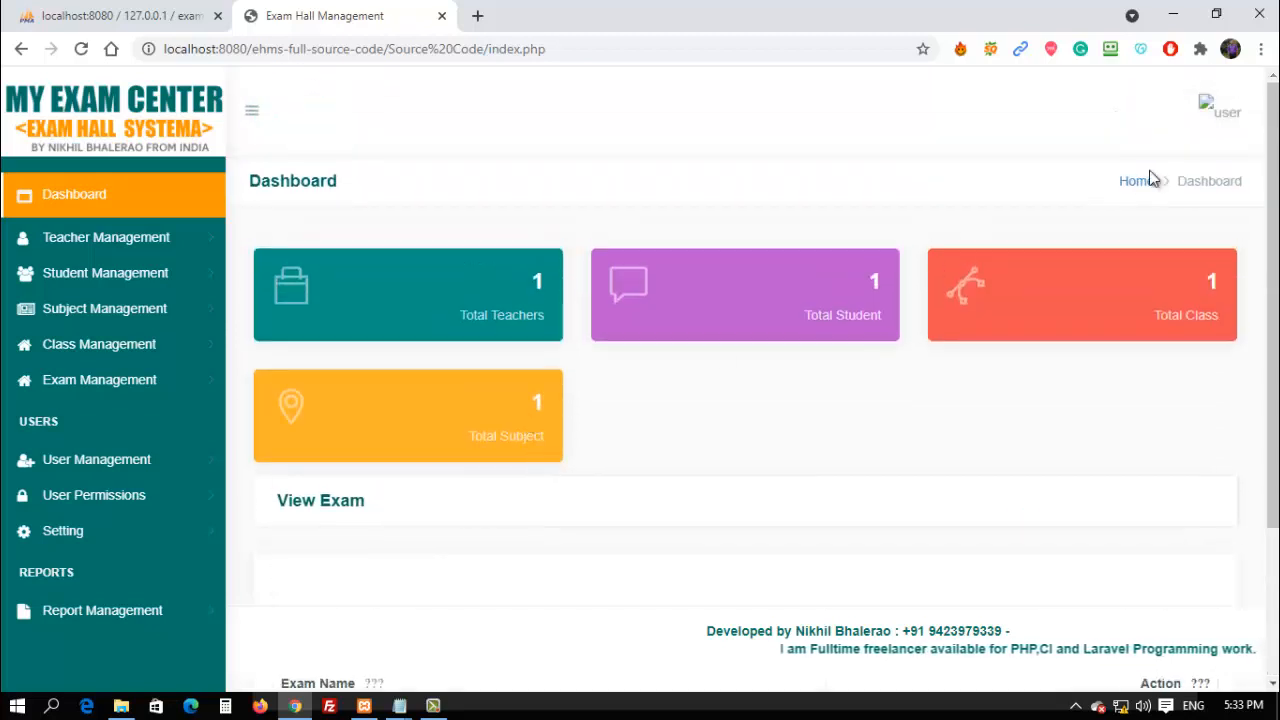
View the current user's profile page from the avatar menu.
left_click(1210, 105)
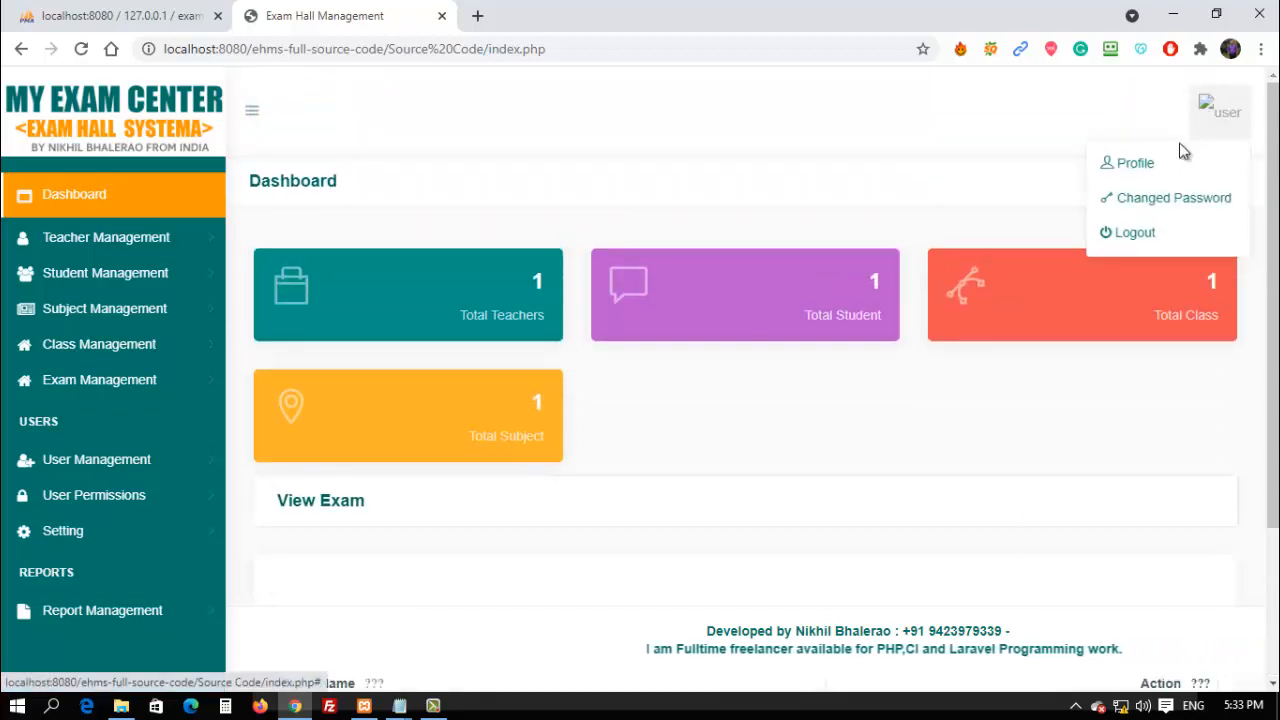
left_click(1140, 170)
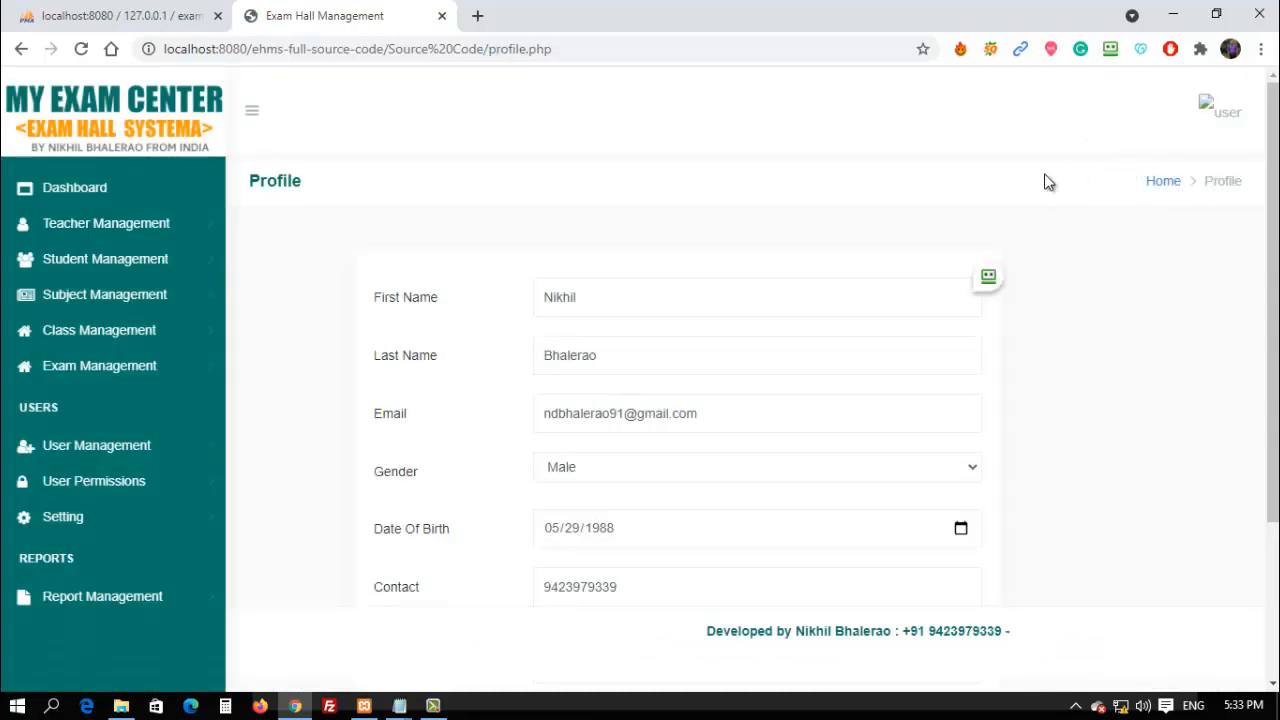
scroll(878, 370, "down", 3)
scroll(1050, 266, "up", 3)
Open the Change Password form from the avatar menu.
left_click(1205, 110)
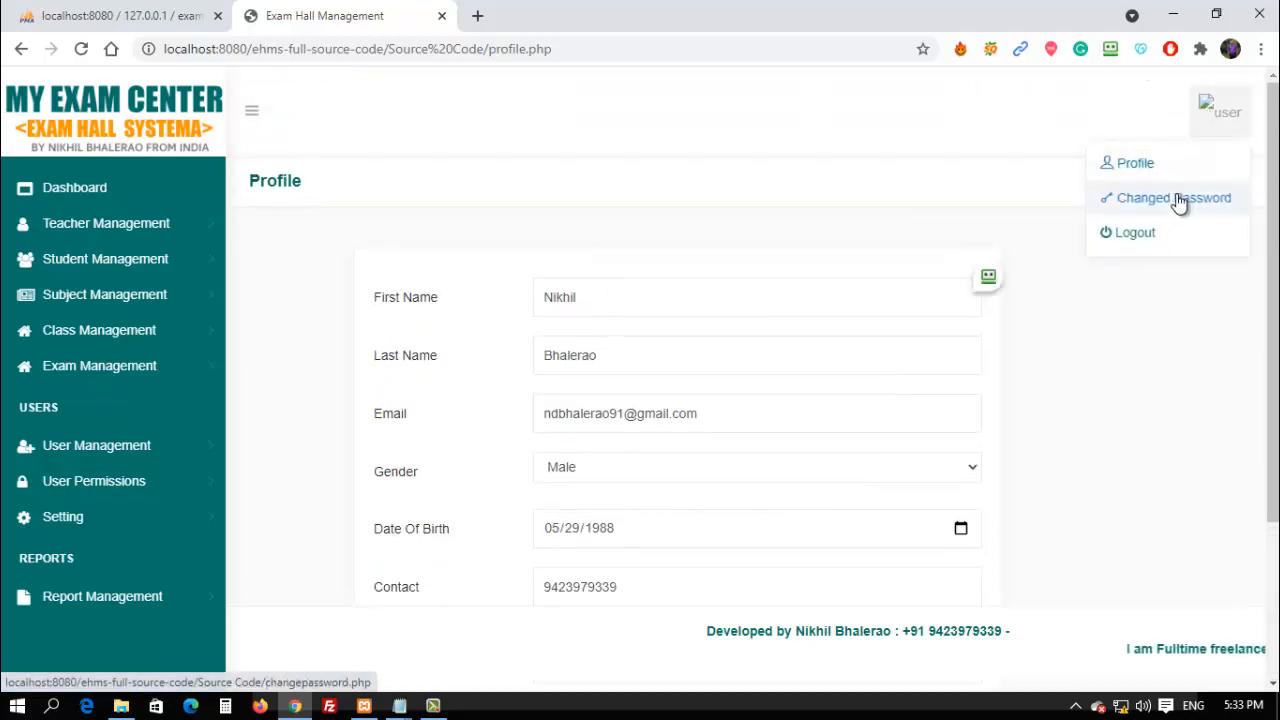
left_click(1180, 200)
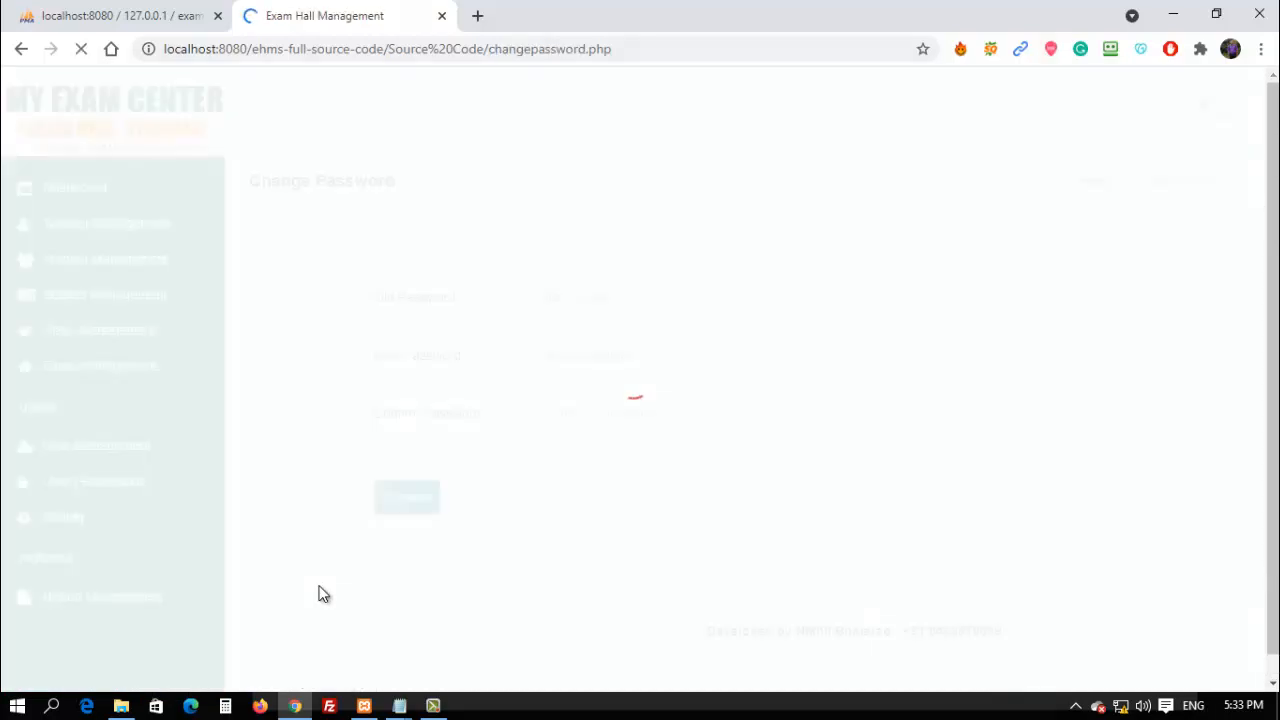
left_click(432, 706)
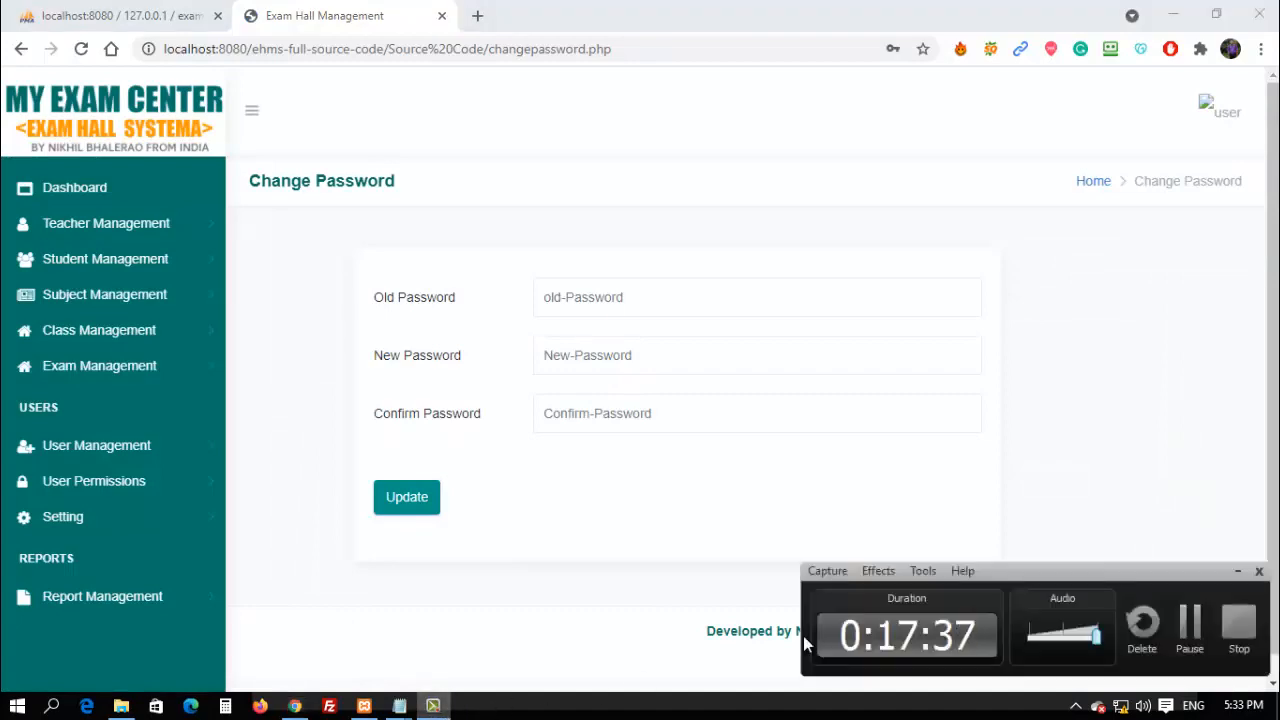